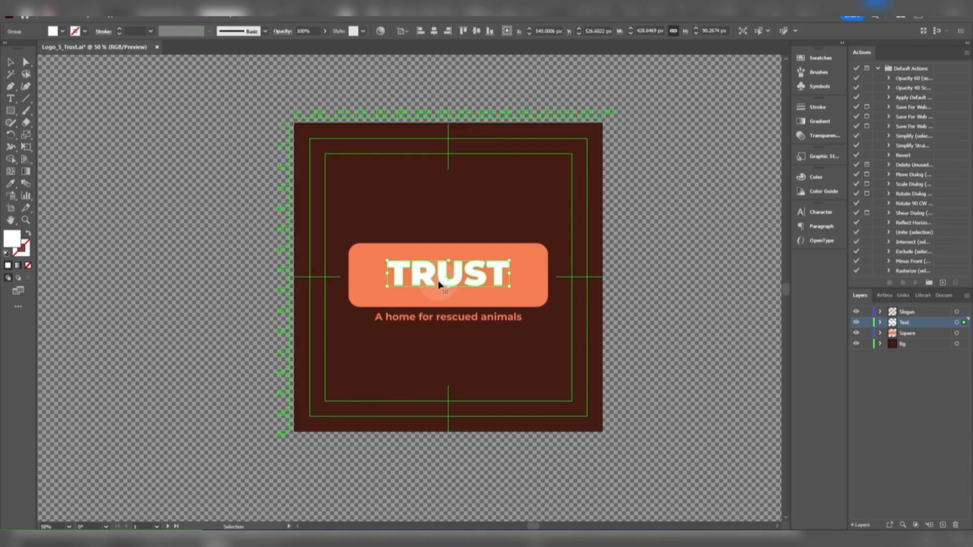
Check which artwork the Slogan layer holds by hiding and showing it, and select the slogan text.
{"action": "left_click", "coordinate": [857, 312]}
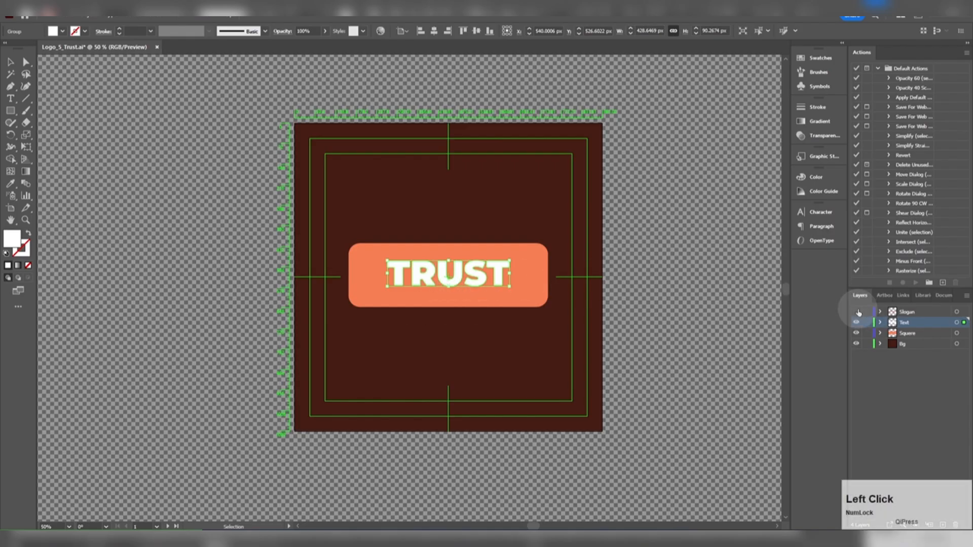
{"action": "left_click", "coordinate": [857, 313]}
{"action": "left_click", "coordinate": [943, 312]}
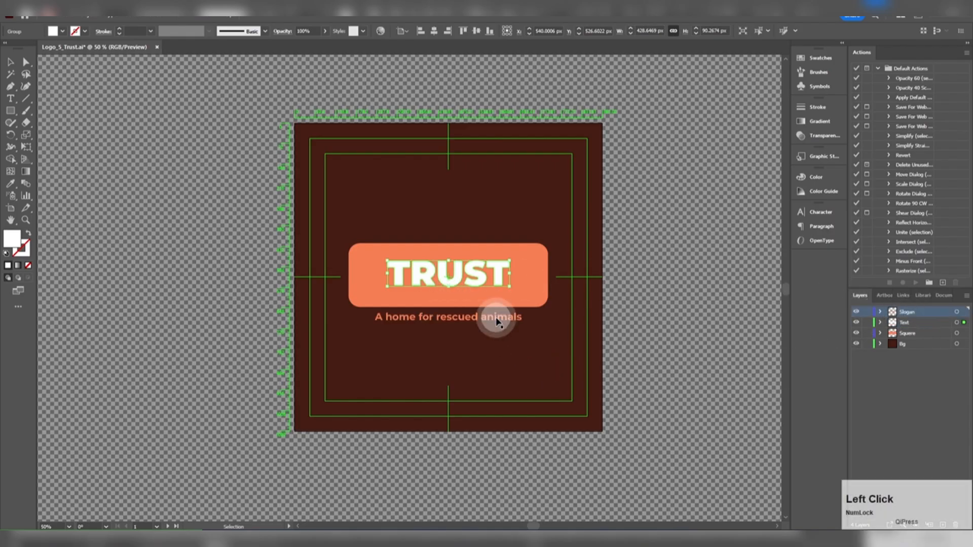
{"action": "left_click", "coordinate": [497, 321]}
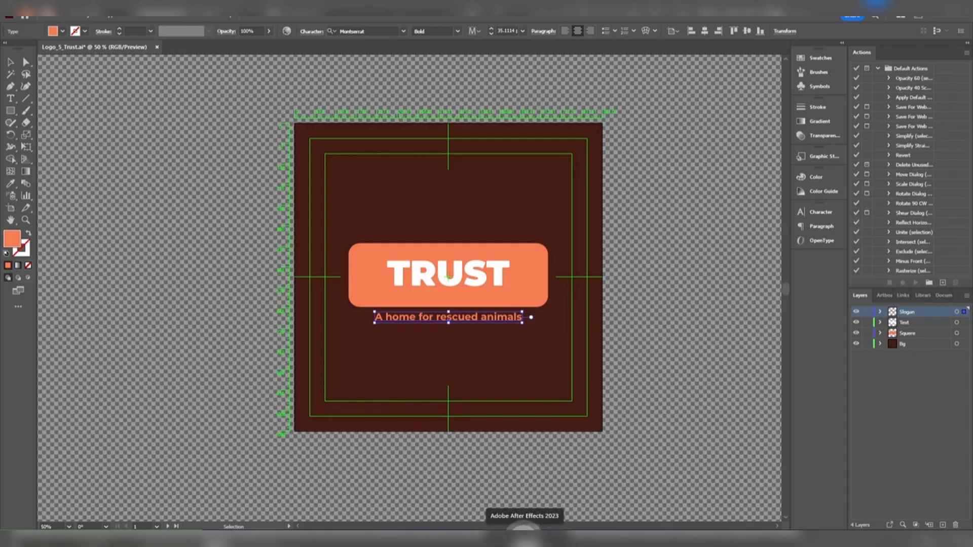
Switch to After Effects, leave its home screen and use the Default workspace.
{"action": "left_click", "coordinate": [524, 540]}
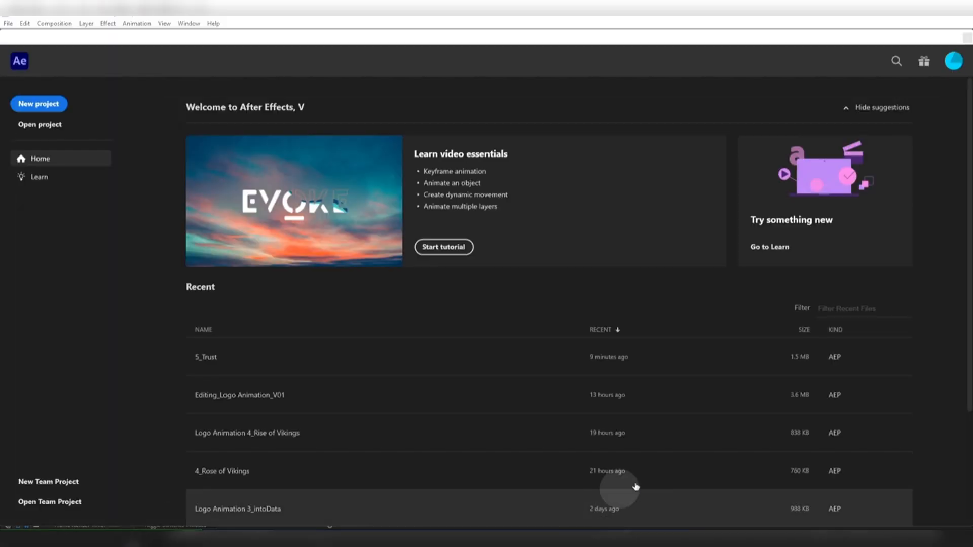
{"action": "left_click", "coordinate": [944, 54]}
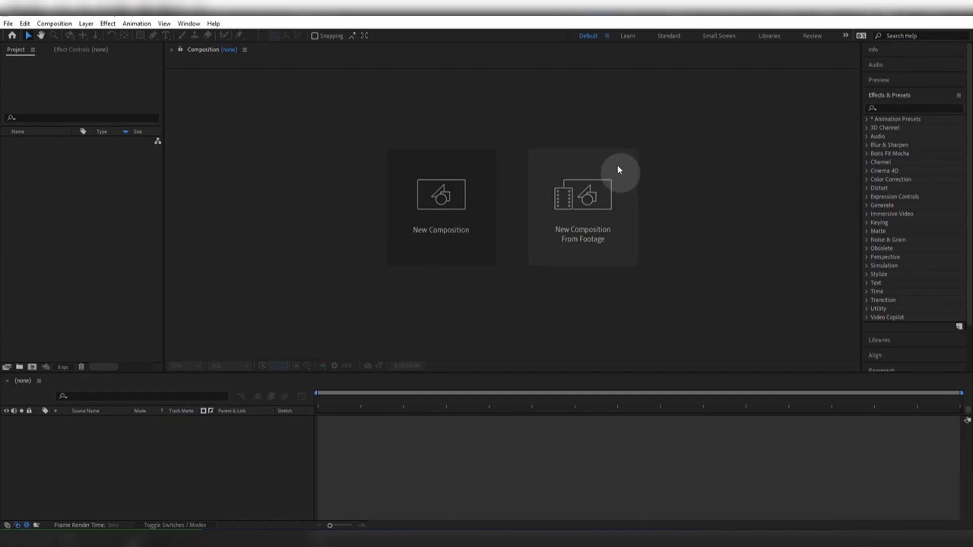
{"action": "left_click", "coordinate": [588, 38]}
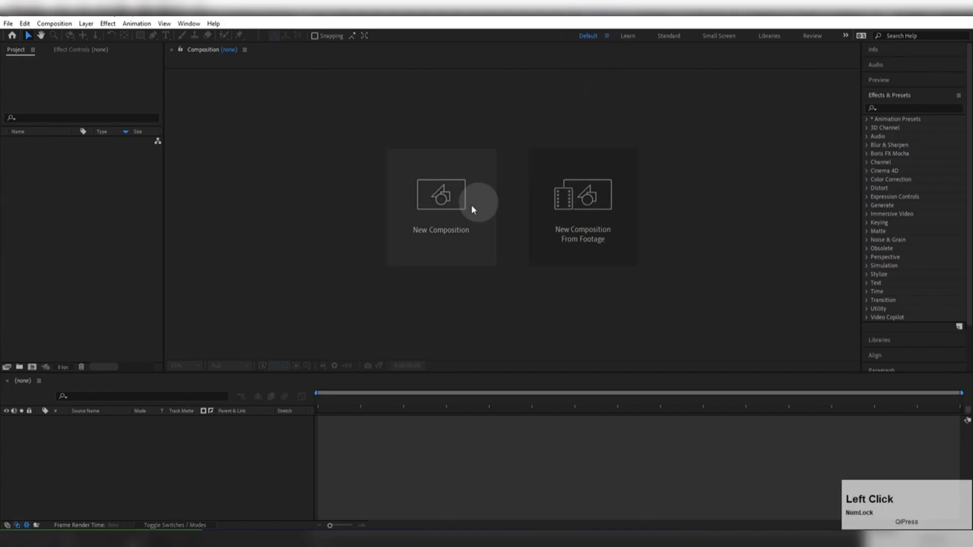
Create a composition named "Logo Animation 5" at 1920x1080, 30 fps and 20 seconds long, with the Classic 3D renderer.
{"action": "left_click", "coordinate": [434, 227]}
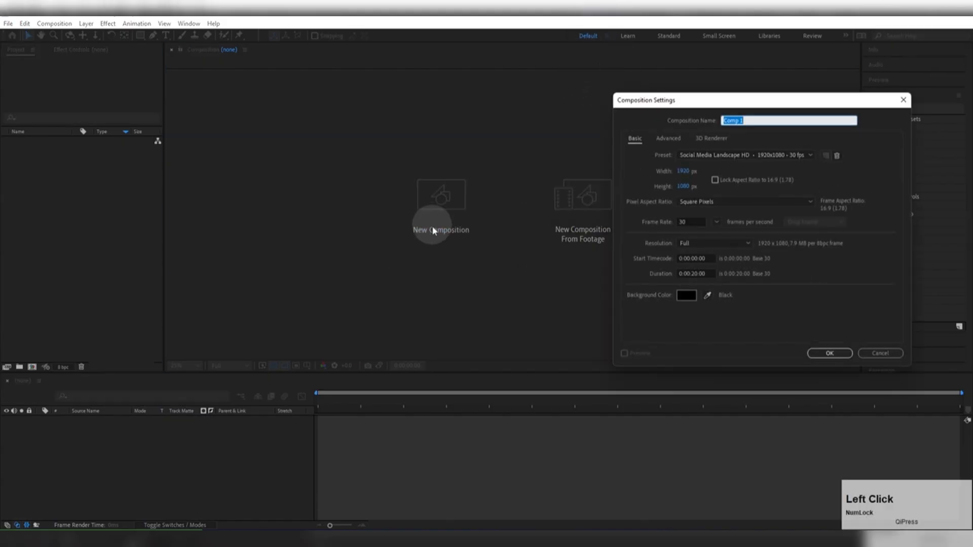
{"action": "type", "text": "Logo Animation 5"}
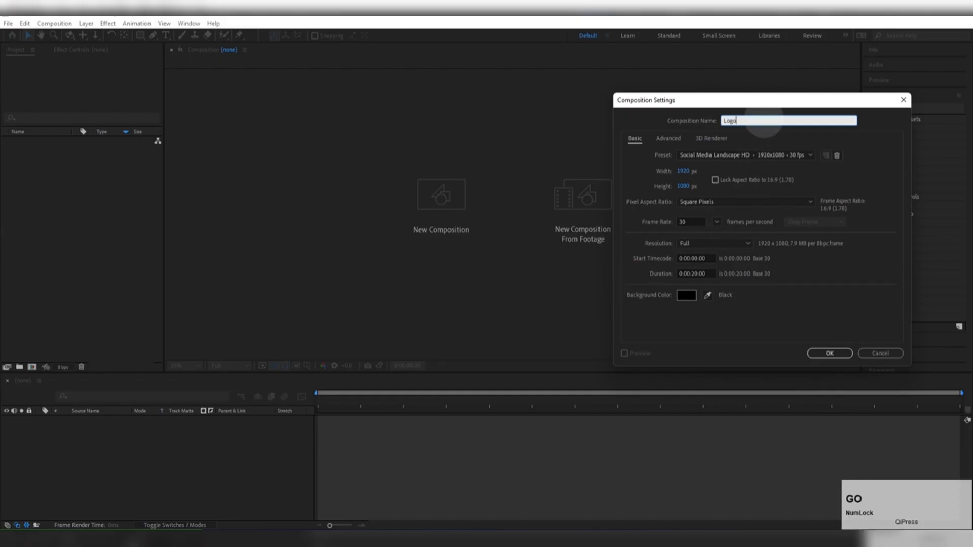
{"action": "left_click", "coordinate": [707, 140]}
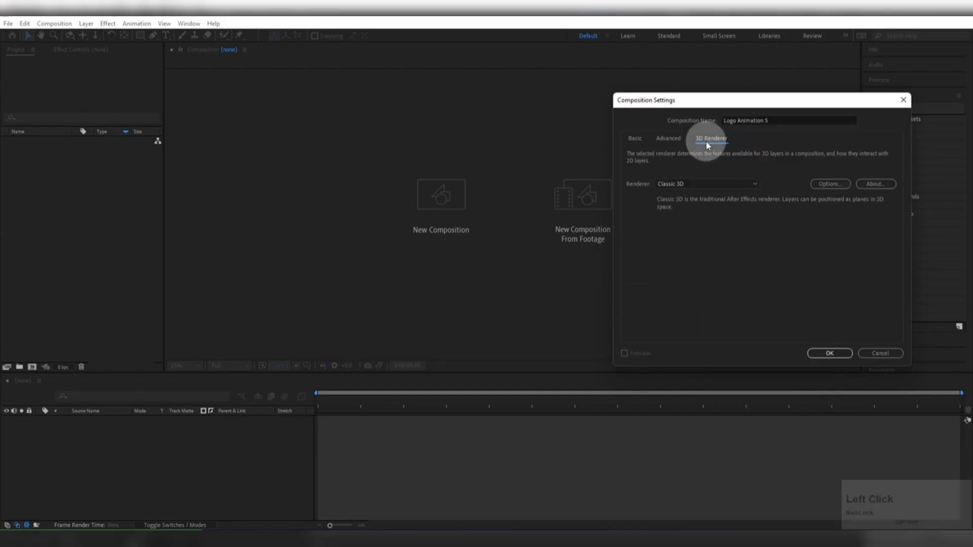
{"action": "left_click", "coordinate": [706, 184]}
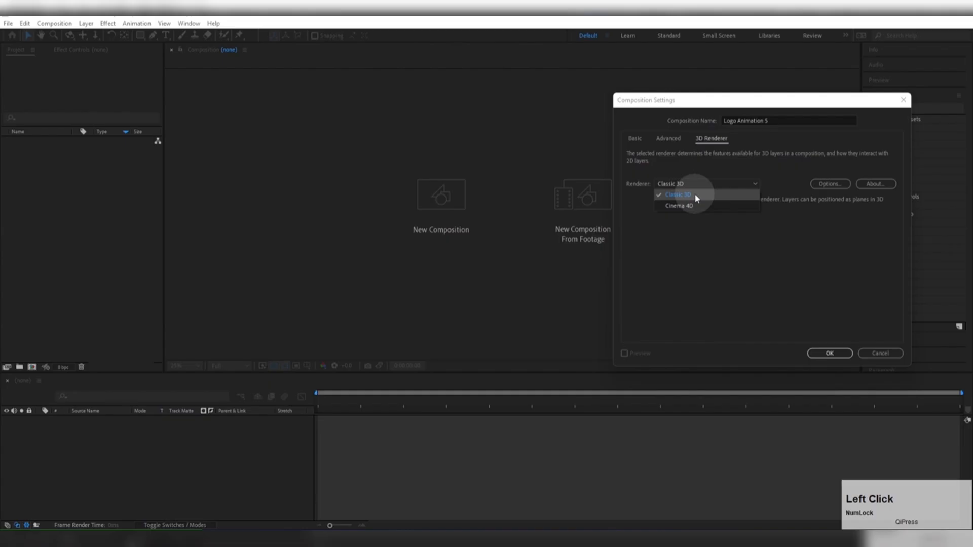
{"action": "left_click", "coordinate": [699, 196]}
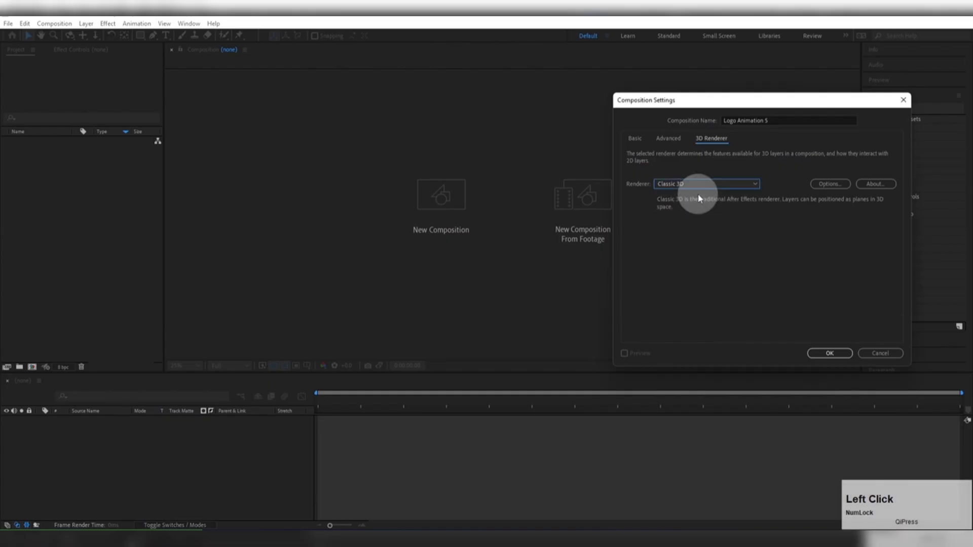
{"action": "left_click", "coordinate": [636, 138]}
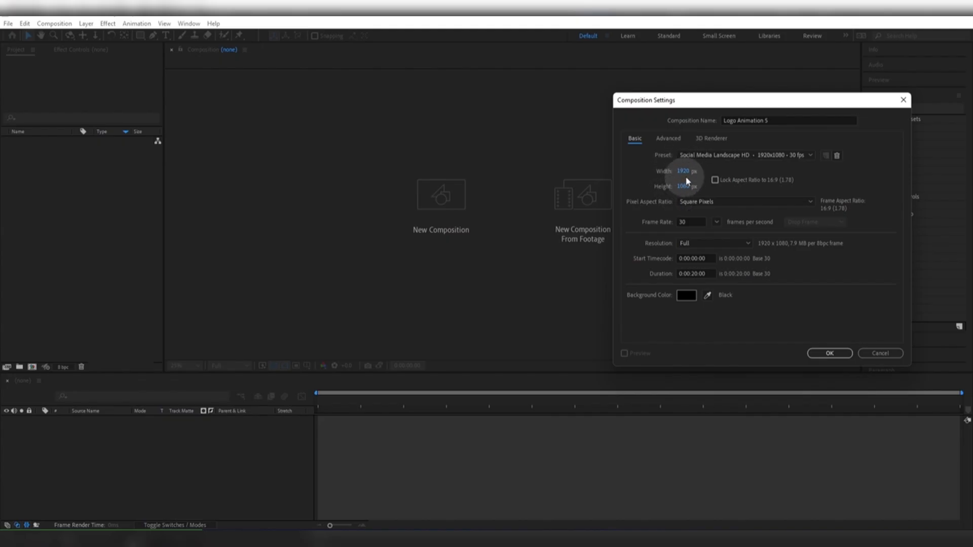
{"action": "left_click", "coordinate": [686, 222]}
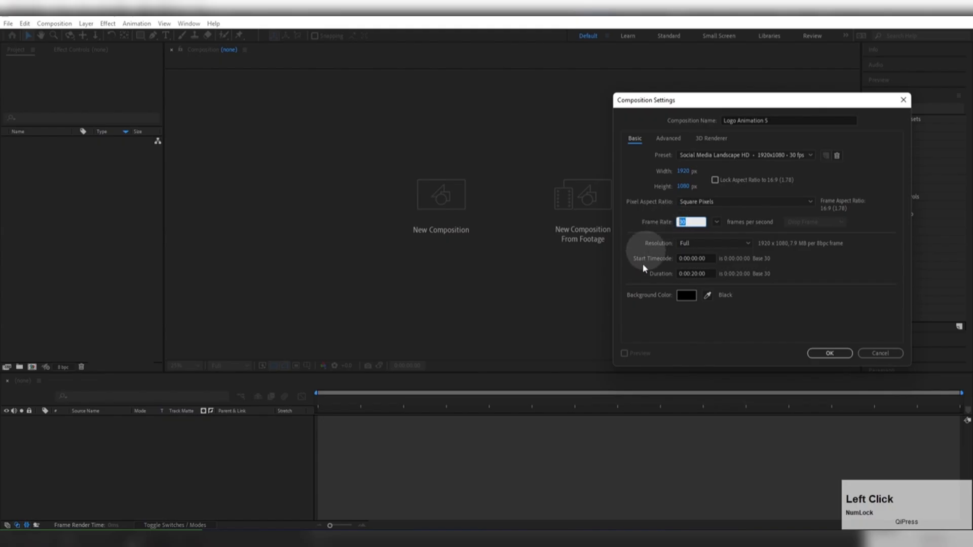
{"action": "left_click", "coordinate": [695, 273]}
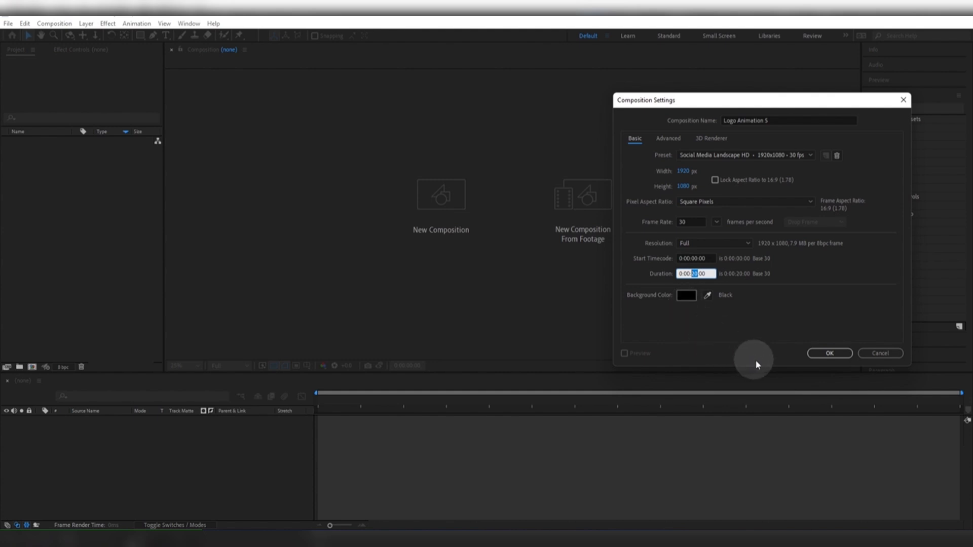
{"action": "left_click", "coordinate": [822, 353]}
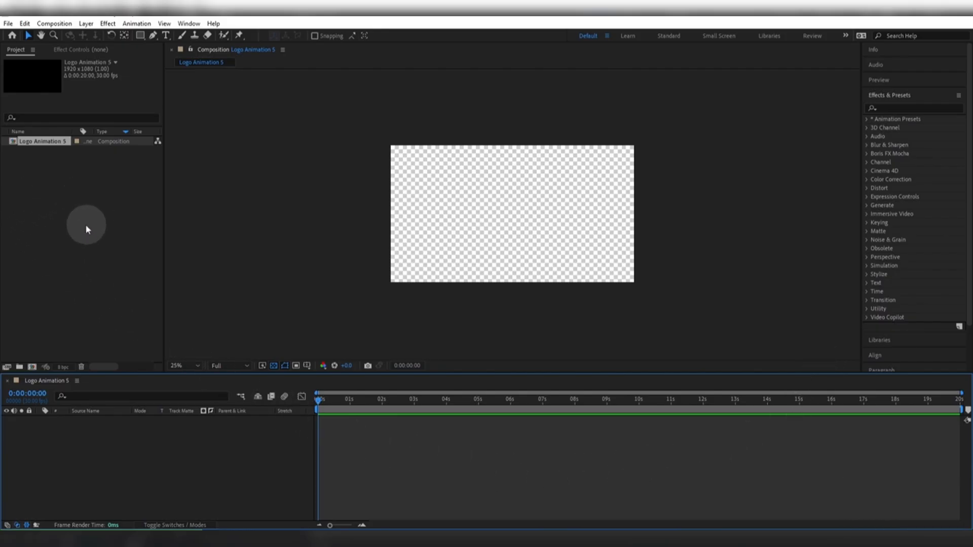
Import Logo_5_Trust.ai from the project's Ai folder as a Composition with Layer Size footage dimensions.
{"action": "double_click", "coordinate": [84, 210]}
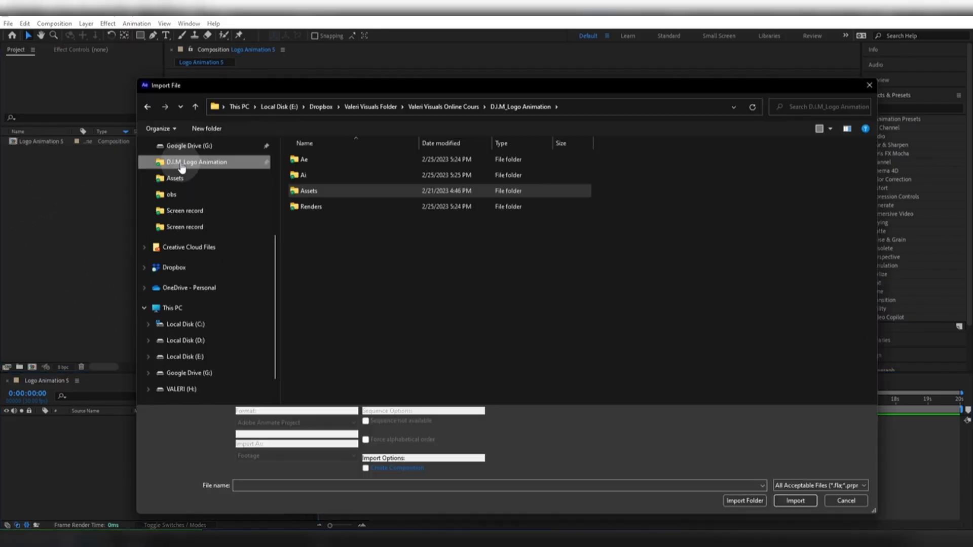
{"action": "left_click", "coordinate": [303, 178]}
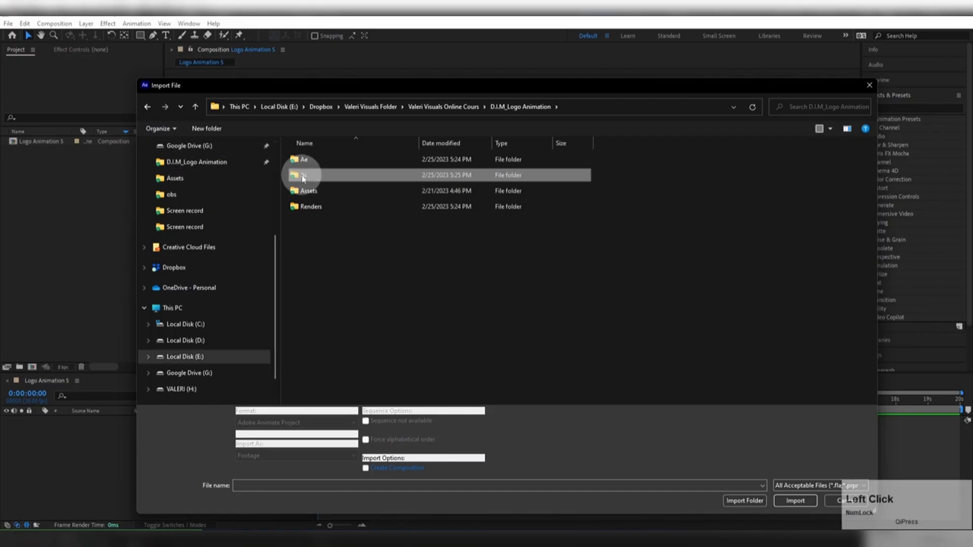
{"action": "double_click", "coordinate": [303, 178]}
{"action": "left_click", "coordinate": [314, 224]}
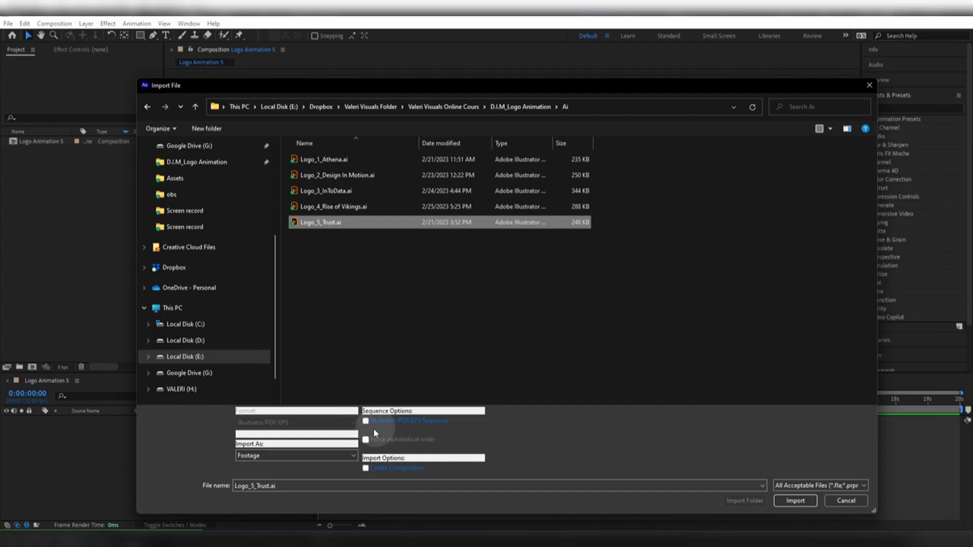
{"action": "left_click", "coordinate": [788, 499]}
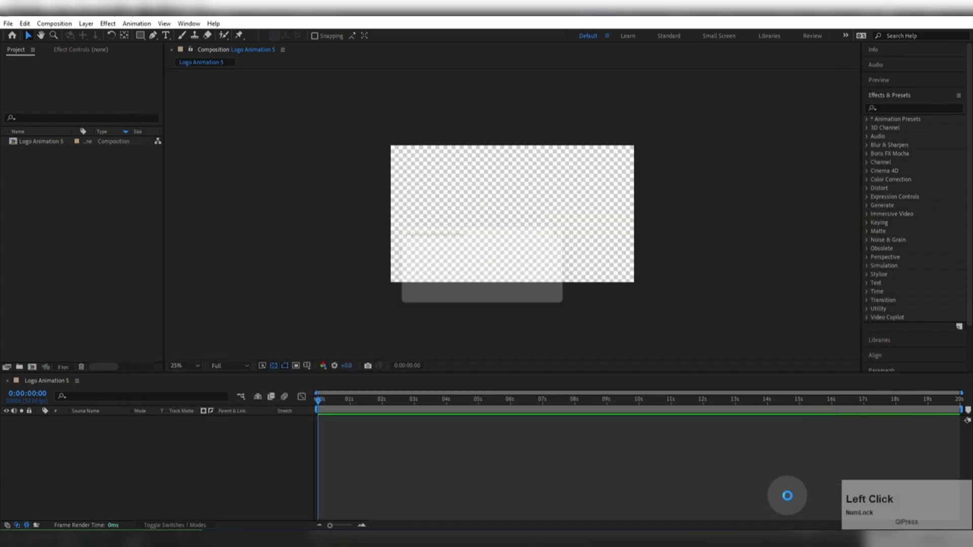
{"action": "left_click", "coordinate": [480, 234]}
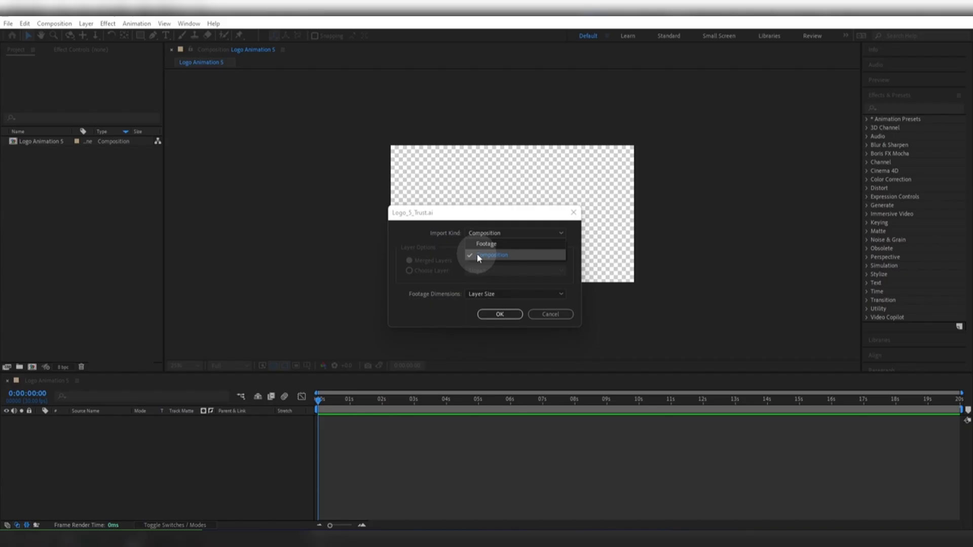
{"action": "left_click", "coordinate": [477, 256]}
{"action": "left_click", "coordinate": [479, 295]}
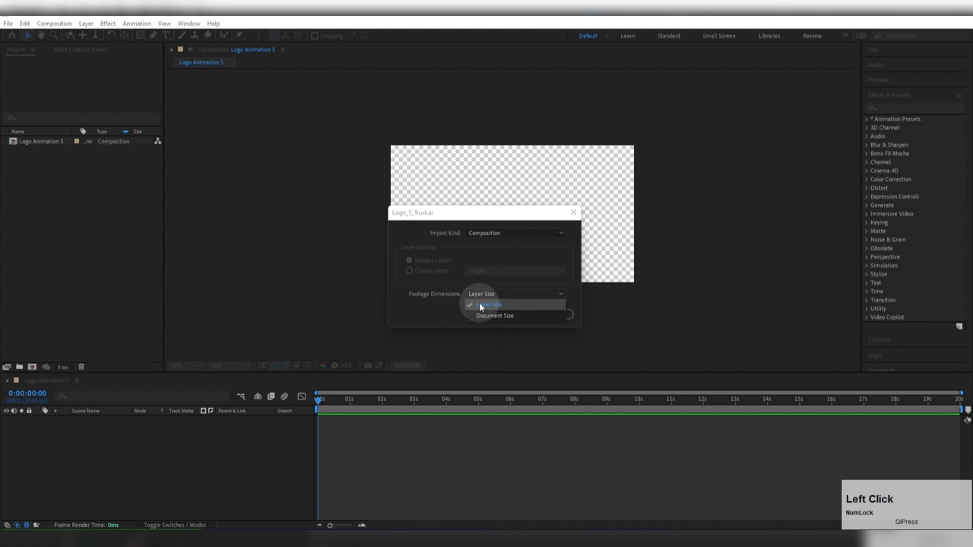
{"action": "left_click", "coordinate": [480, 303]}
{"action": "left_click", "coordinate": [497, 315]}
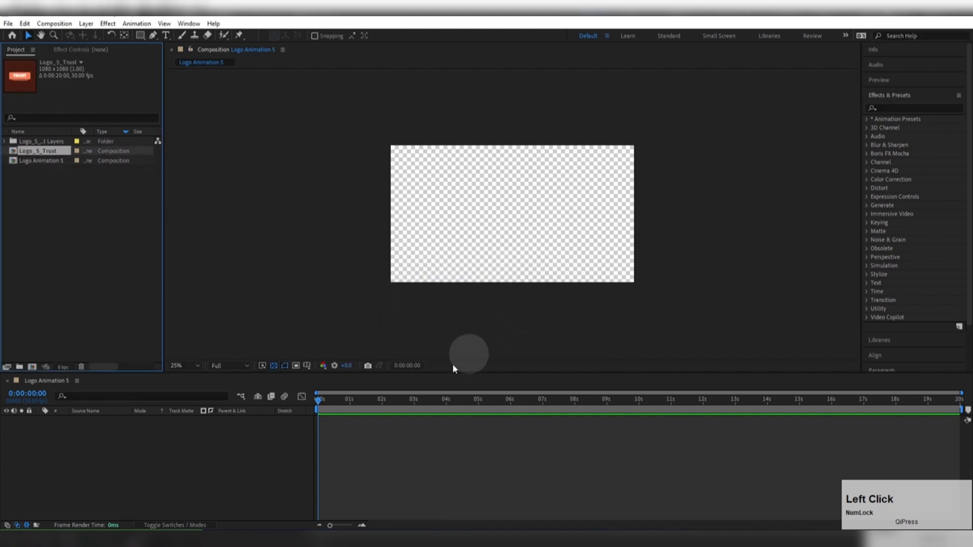
Import all the pictures from the Assets > Envato > Animals pics folder as footage and reverse the project items' sorting by type.
{"action": "double_click", "coordinate": [65, 227]}
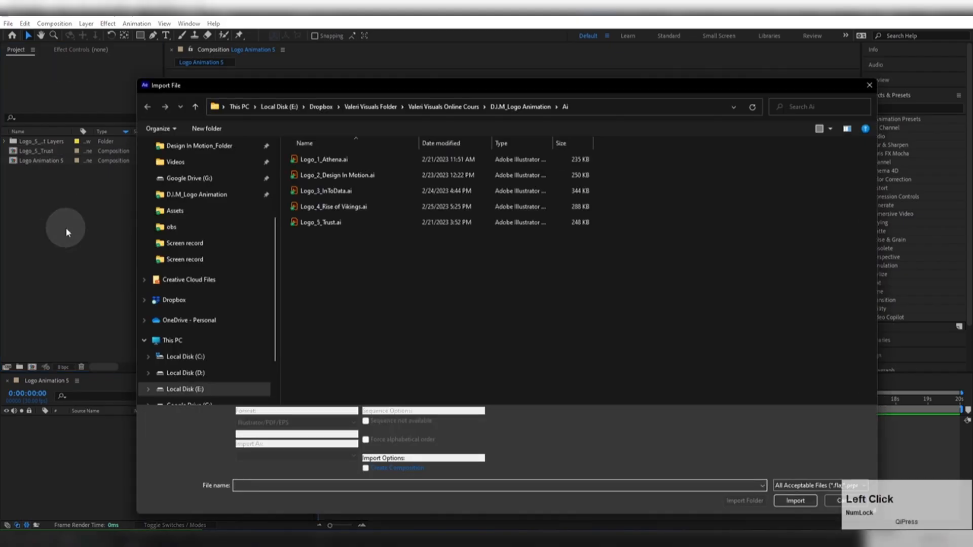
{"action": "left_click", "coordinate": [526, 107]}
{"action": "double_click", "coordinate": [321, 191]}
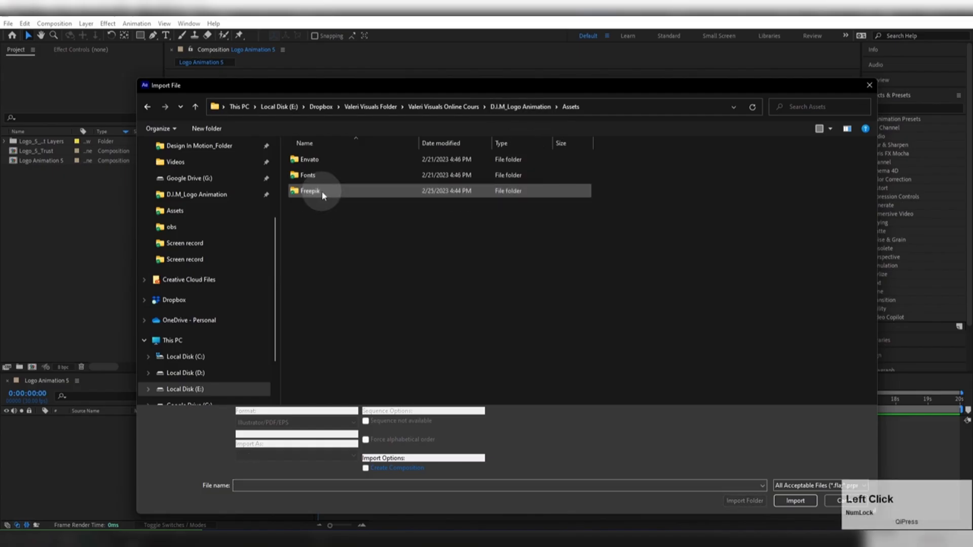
{"action": "double_click", "coordinate": [311, 161]}
{"action": "double_click", "coordinate": [306, 161]}
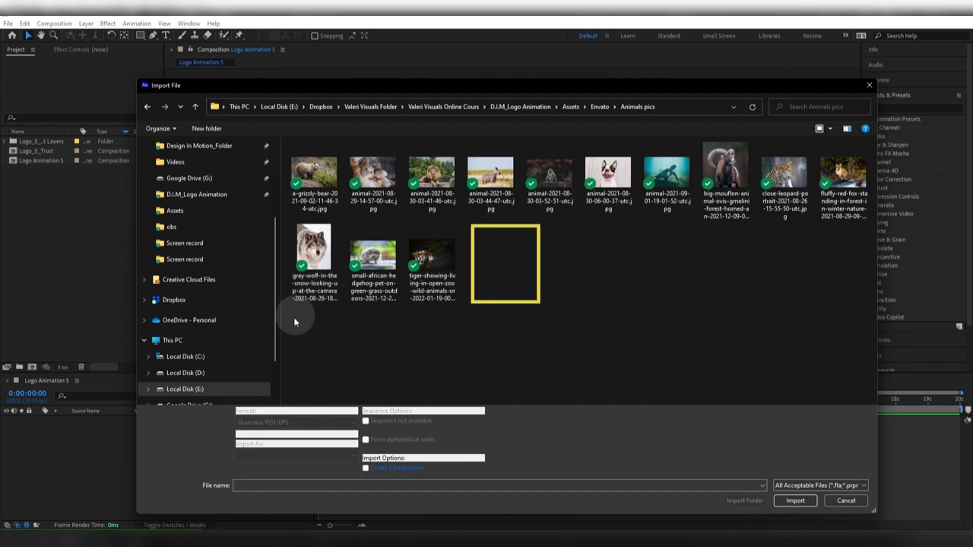
{"action": "left_click_drag", "start_coordinate": [293, 319], "coordinate": [918, 133]}
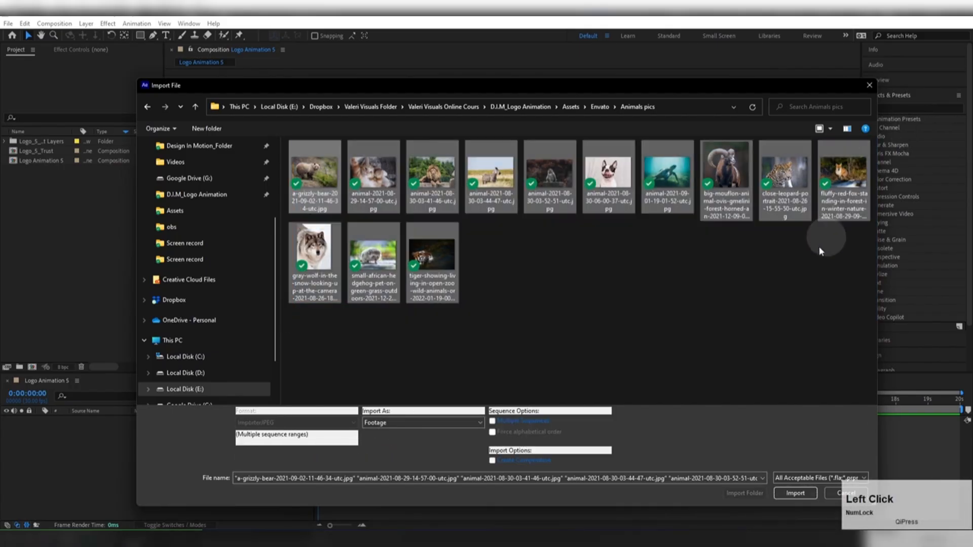
{"action": "left_click", "coordinate": [798, 492]}
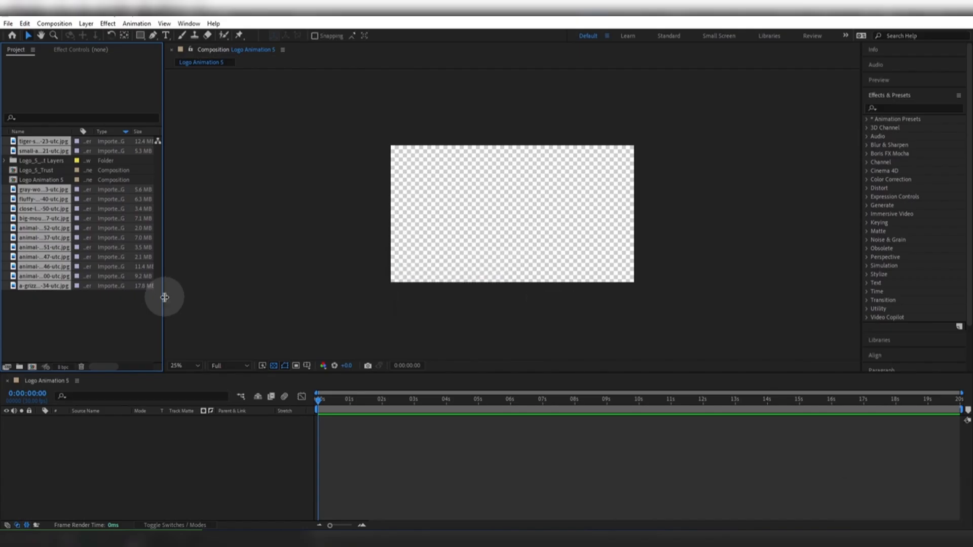
{"action": "left_click", "coordinate": [101, 131]}
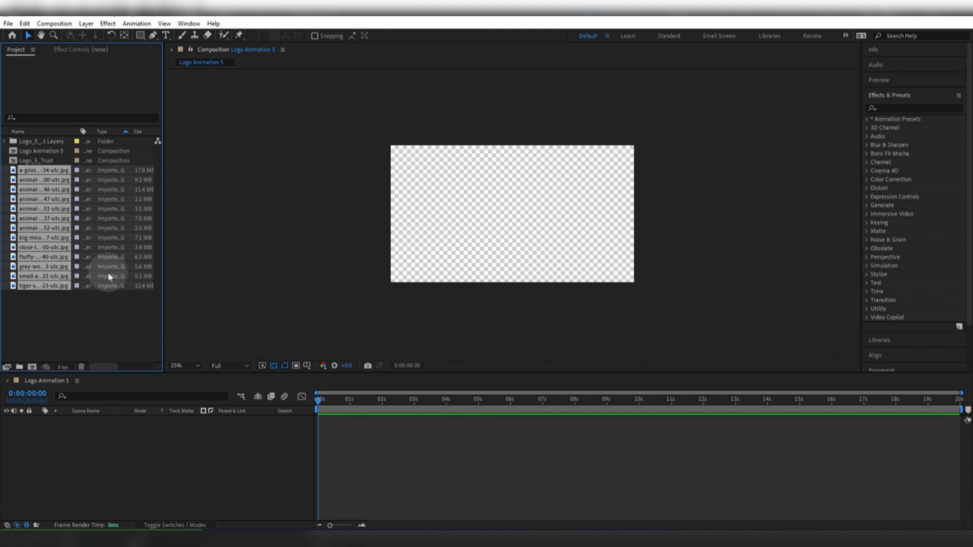
{"action": "left_click", "coordinate": [69, 312]}
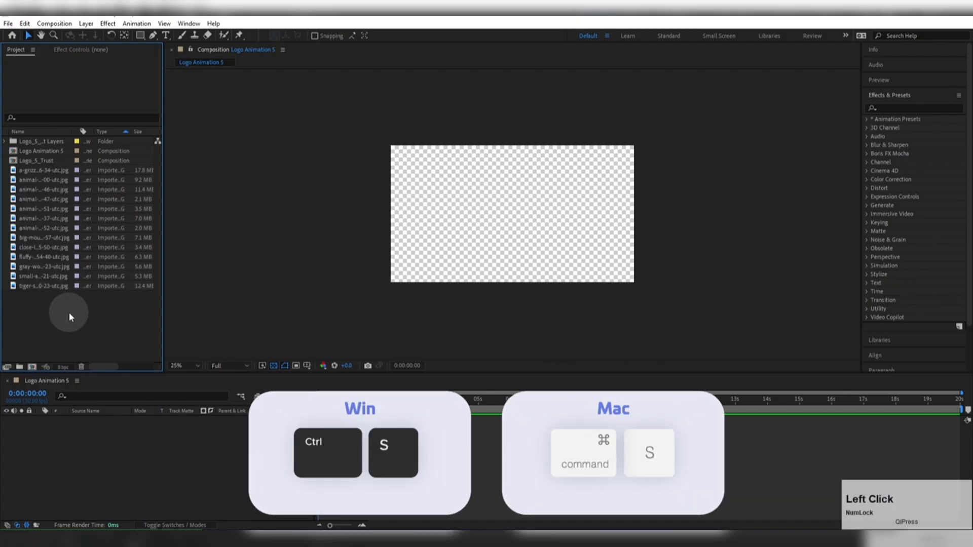
Save the project as "Logo Animation 5_Trust.aep" in the Ae folder of D.I.M_Logo Animation.
{"action": "key", "text": "ctrl+s"}
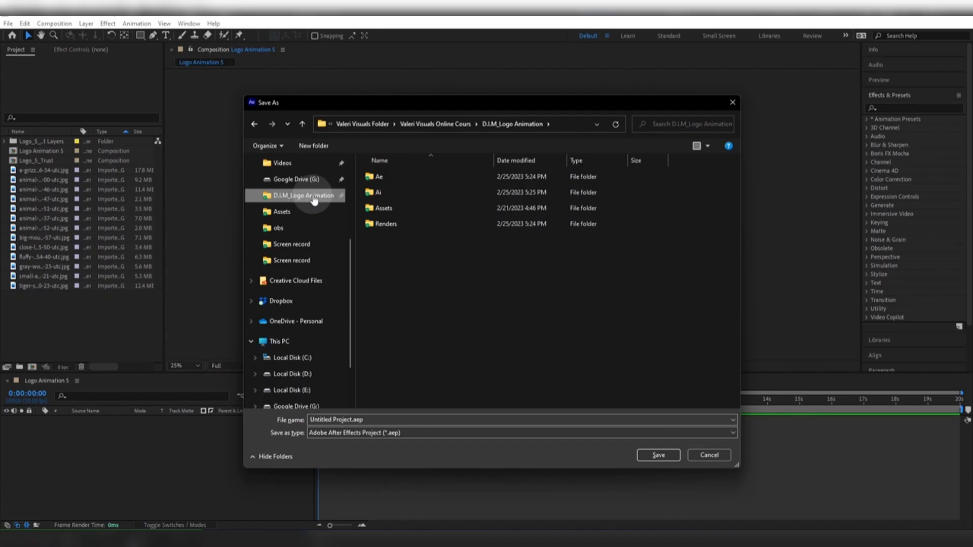
{"action": "double_click", "coordinate": [382, 177]}
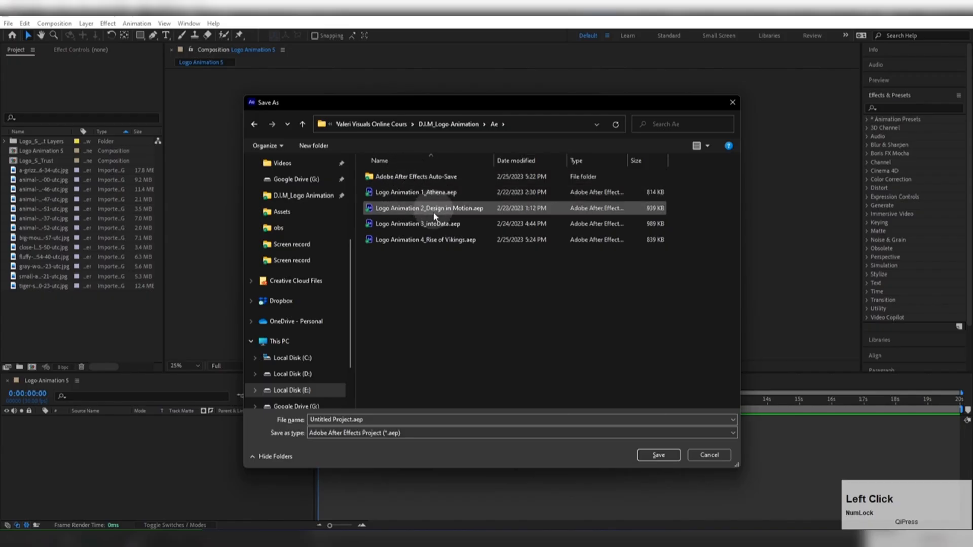
{"action": "left_click", "coordinate": [404, 240]}
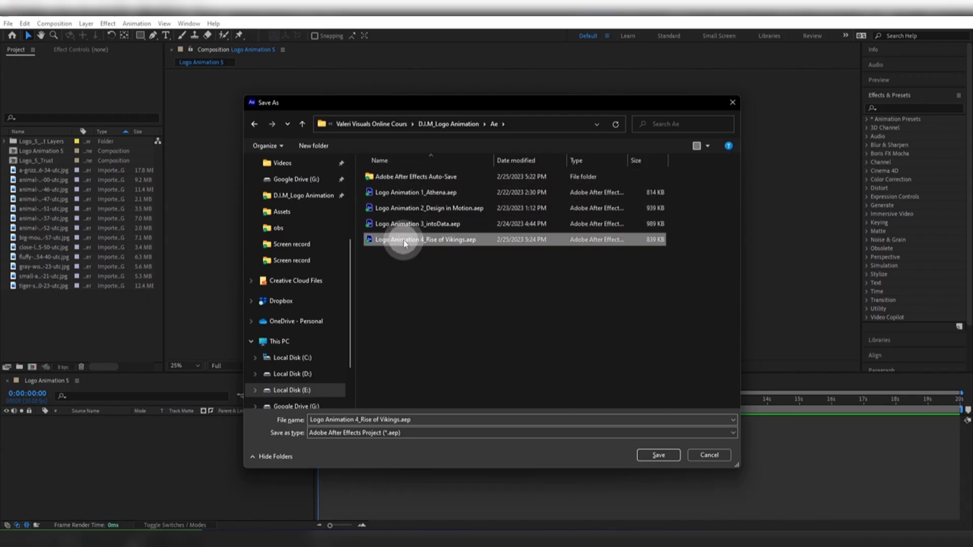
{"action": "left_click", "coordinate": [355, 419]}
{"action": "left_click", "coordinate": [357, 420]}
{"action": "key", "text": "BackSpace"}
{"action": "type", "text": "5"}
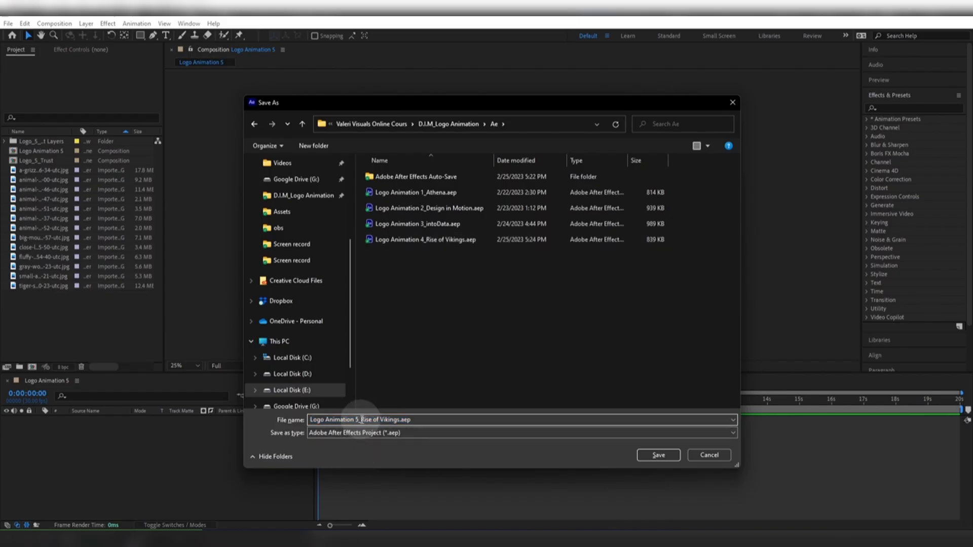
{"action": "left_click_drag", "start_coordinate": [360, 419], "coordinate": [400, 419]}
{"action": "type", "text": "Trust"}
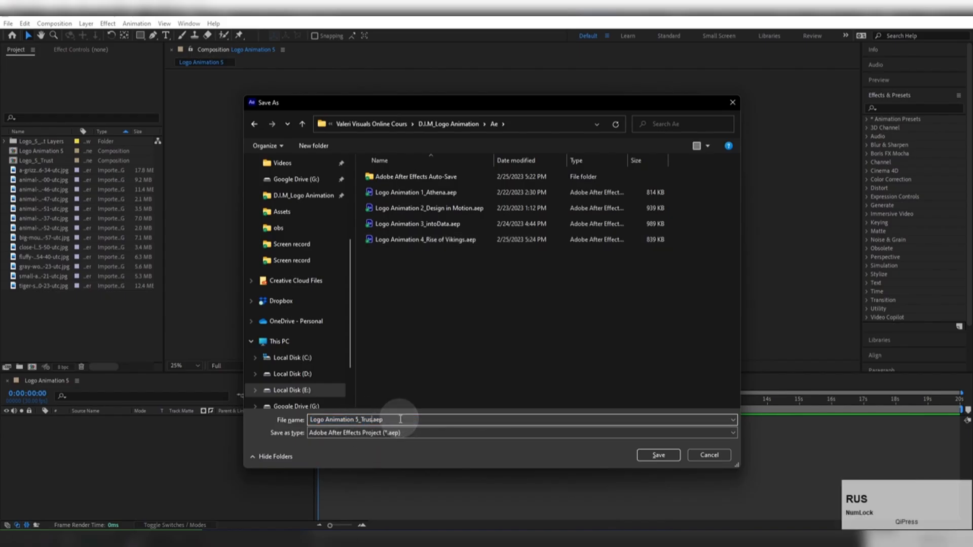
{"action": "left_click", "coordinate": [654, 454]}
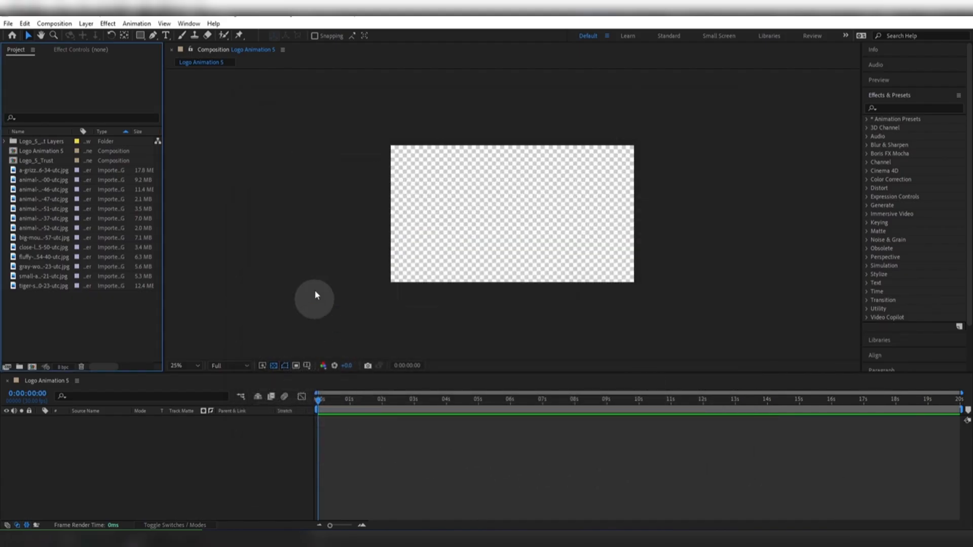
Preview several of the imported animal pictures among the project items.
{"action": "left_click", "coordinate": [44, 178]}
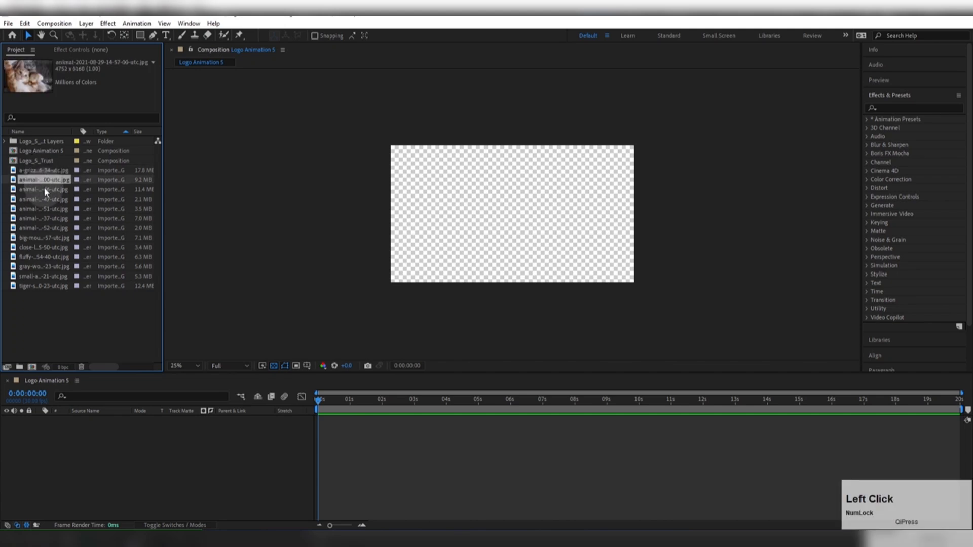
{"action": "left_click", "coordinate": [44, 189]}
{"action": "left_click", "coordinate": [45, 199]}
{"action": "left_click", "coordinate": [49, 218]}
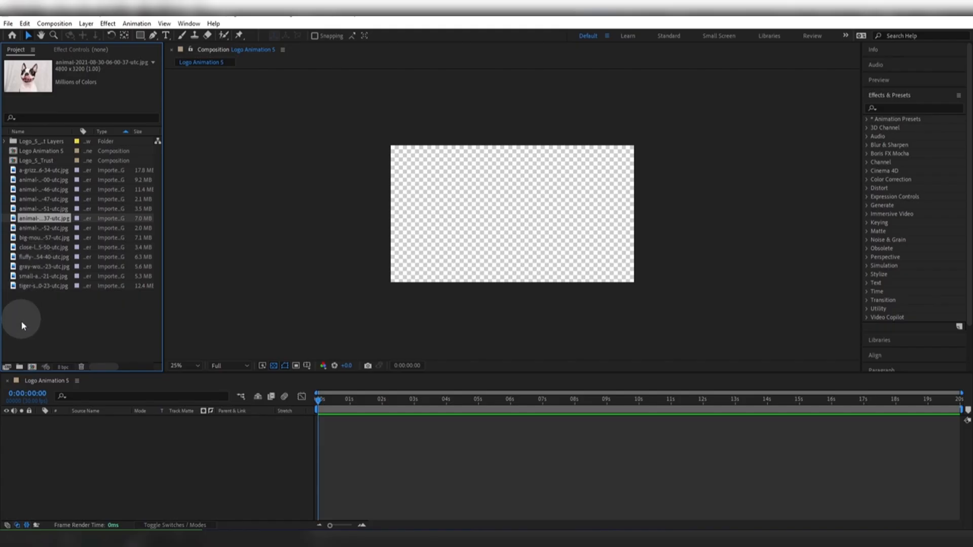
Create a composition named "Photo 1" at 1080x1080, 30 fps and 20 seconds long.
{"action": "left_click", "coordinate": [222, 454]}
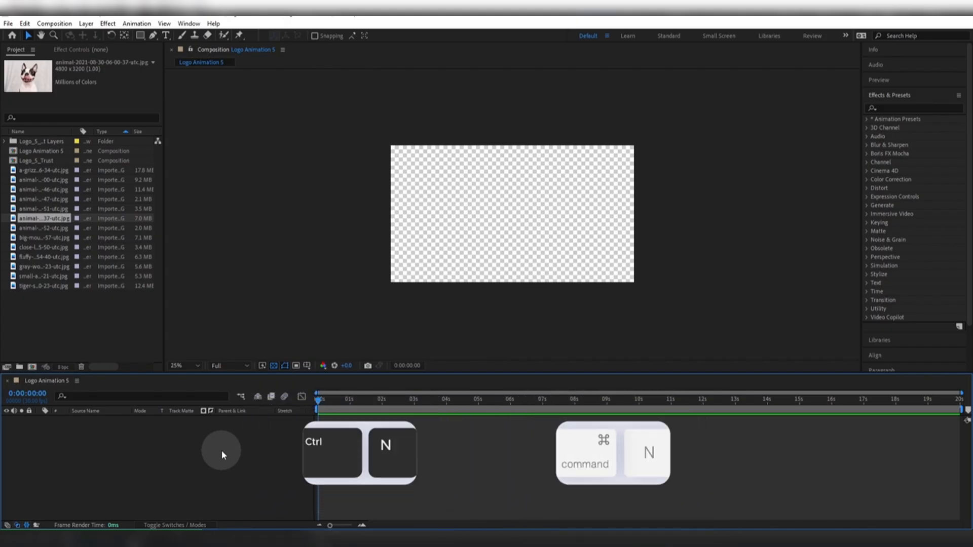
{"action": "key", "text": "ctrl+n"}
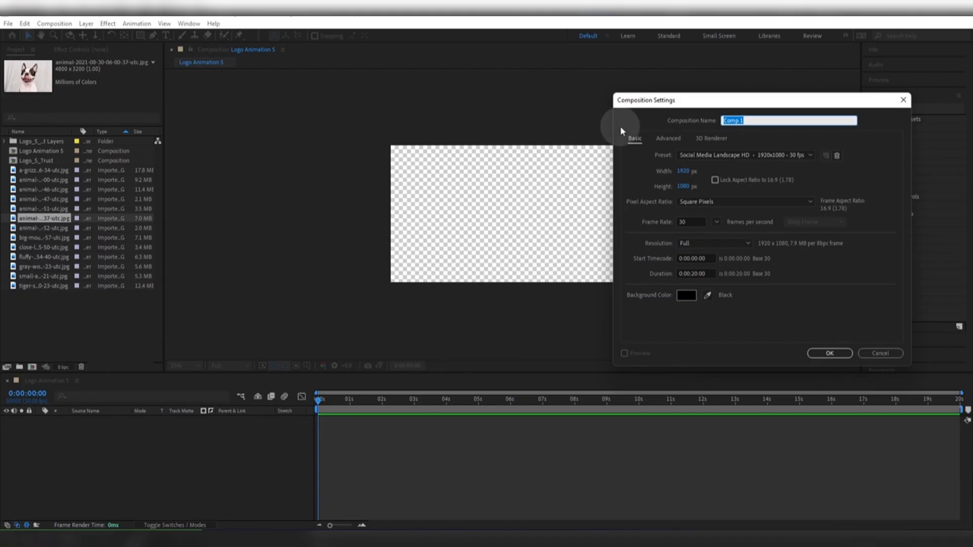
{"action": "left_click_drag", "start_coordinate": [644, 100], "coordinate": [446, 172]}
{"action": "type", "text": "Photo"}
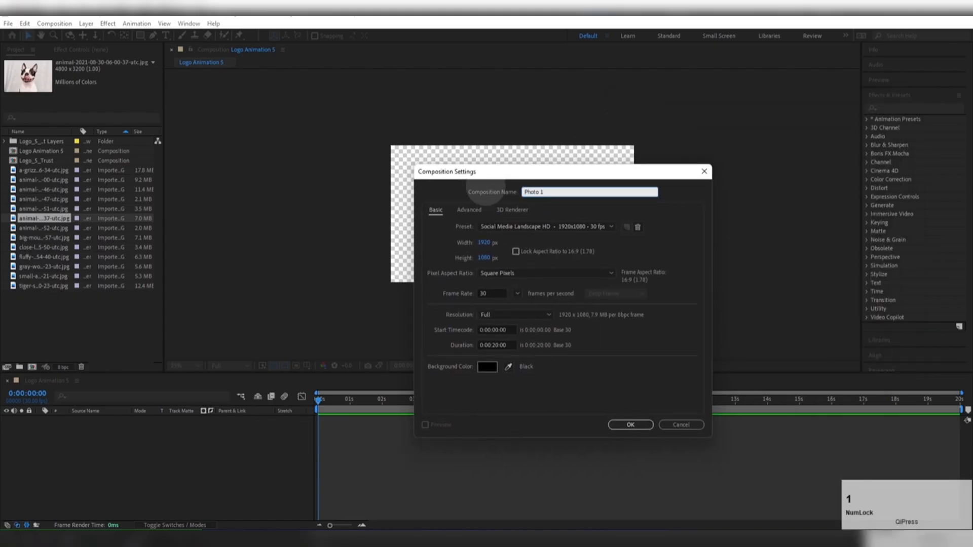
{"action": "left_click", "coordinate": [484, 242]}
{"action": "type", "text": "1080"}
{"action": "left_click", "coordinate": [458, 246]}
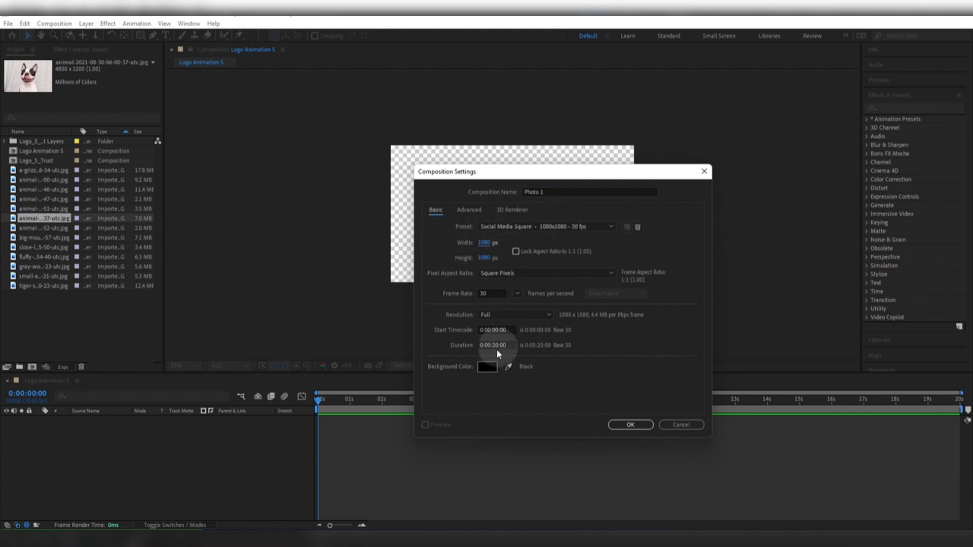
{"action": "left_click", "coordinate": [631, 425]}
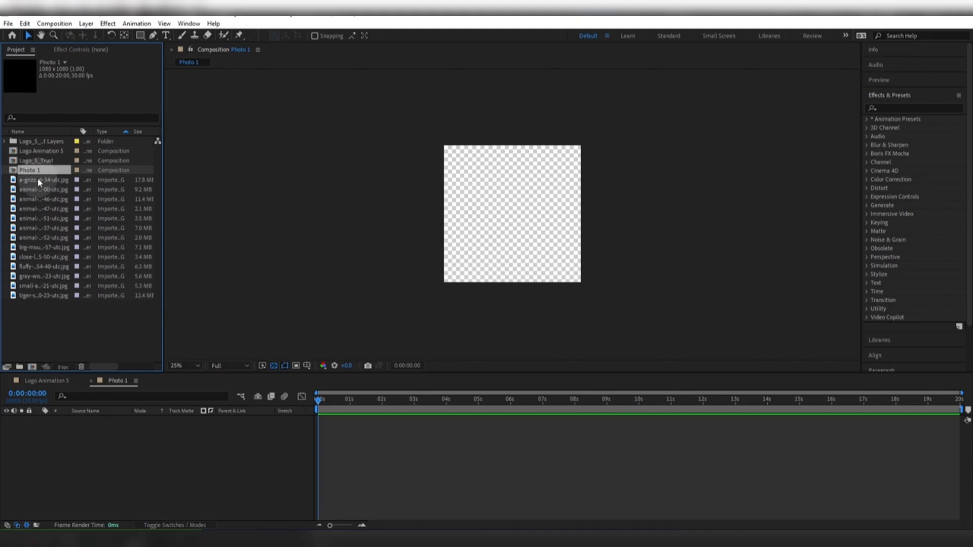
Add the grizzly bear picture to the Photo 1 composition and set its scale to 30%.
{"action": "left_click_drag", "start_coordinate": [37, 179], "coordinate": [115, 452]}
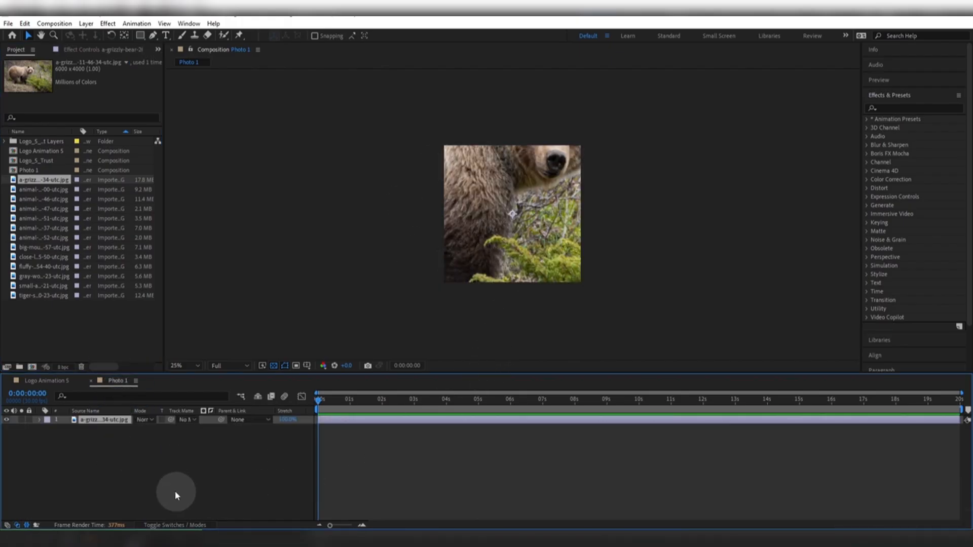
{"action": "key", "text": "s"}
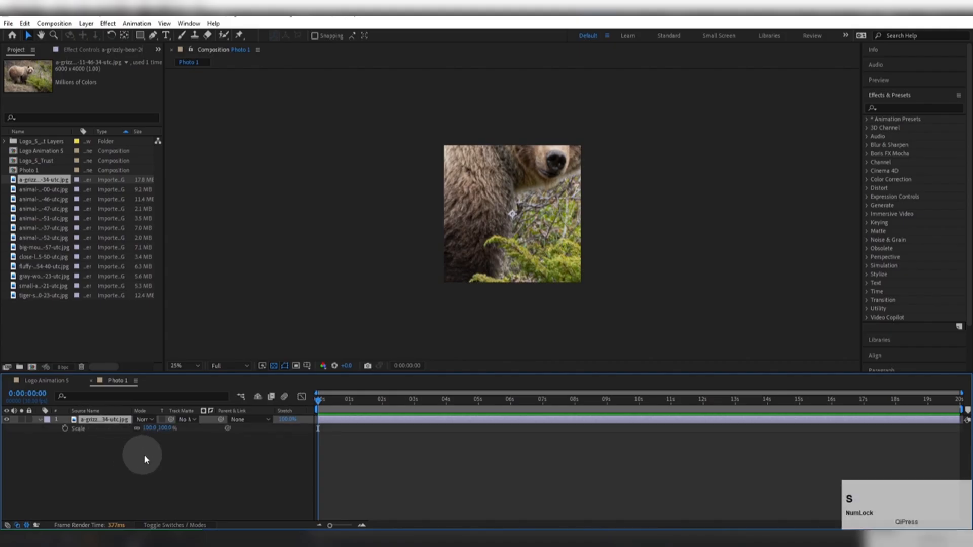
{"action": "left_click", "coordinate": [148, 428]}
{"action": "type", "text": "50"}
{"action": "left_click", "coordinate": [147, 440]}
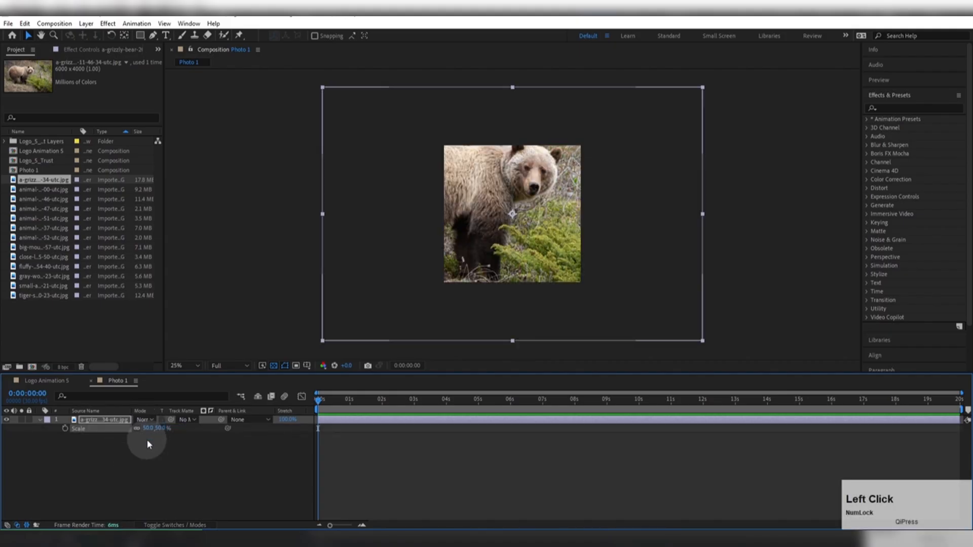
{"action": "left_click", "coordinate": [145, 428]}
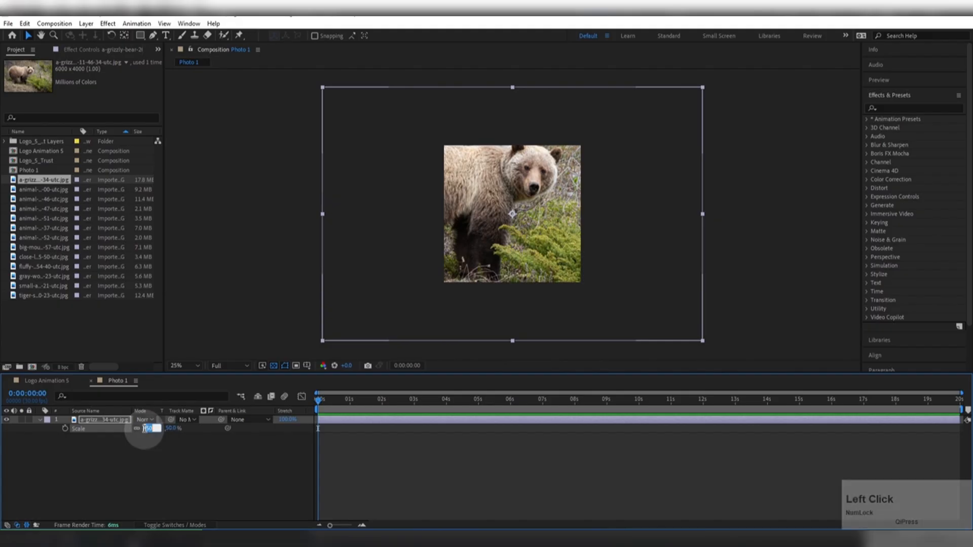
{"action": "type", "text": "30"}
{"action": "key", "text": "Return"}
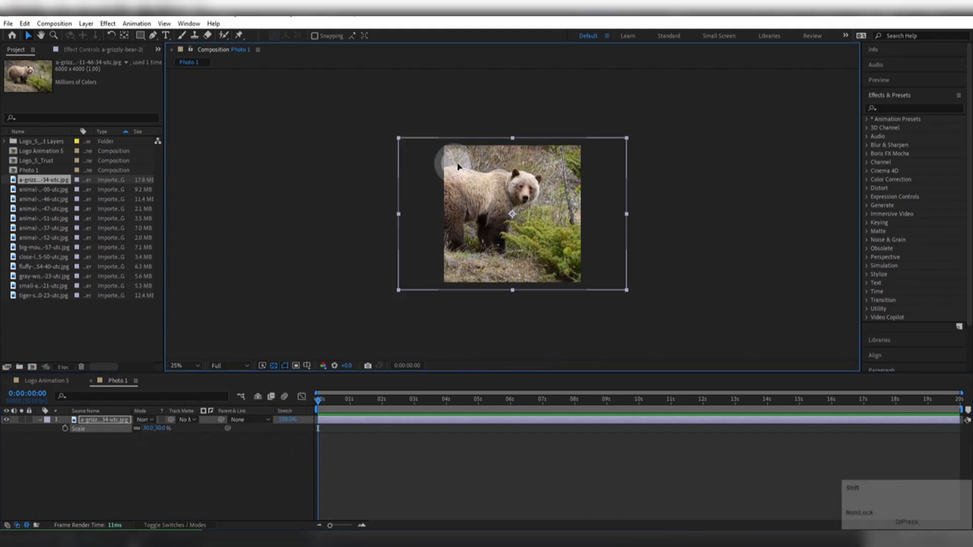
Shift the bear picture horizontally to the right so the whole bear fits within the square frame.
{"action": "left_click_drag", "start_coordinate": [452, 167], "coordinate": [492, 167]}
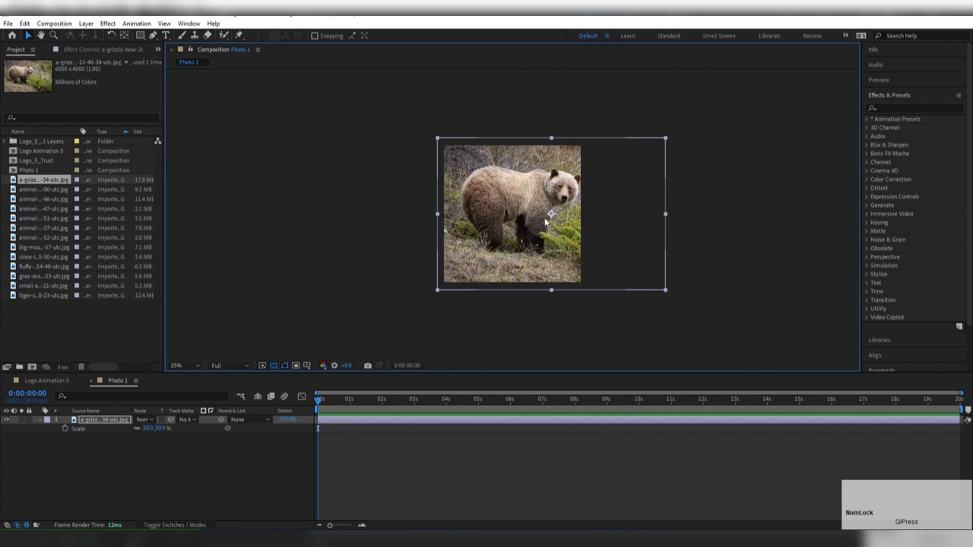
{"action": "scroll", "coordinate": [573, 224], "scroll_direction": "up", "scroll_amount": 1}
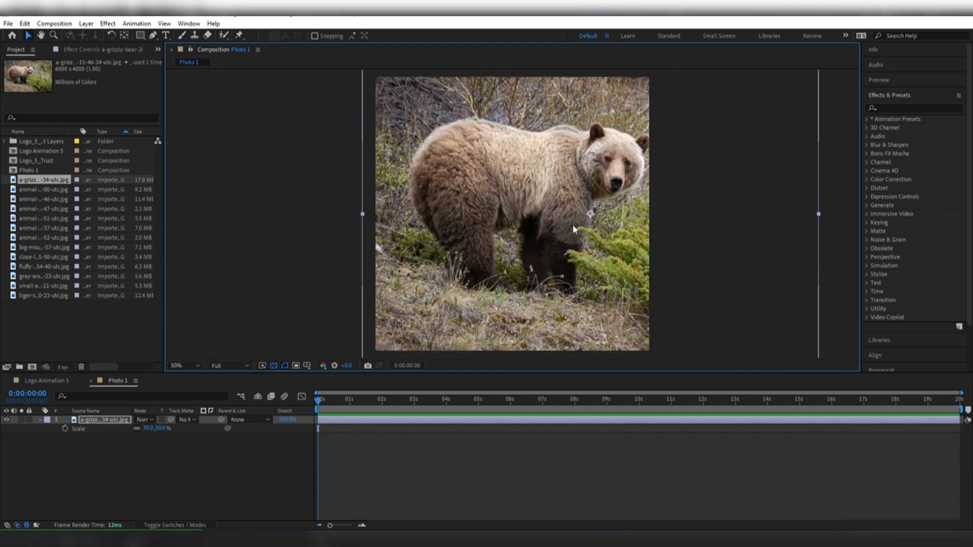
{"action": "left_click_drag", "start_coordinate": [569, 169], "coordinate": [541, 219]}
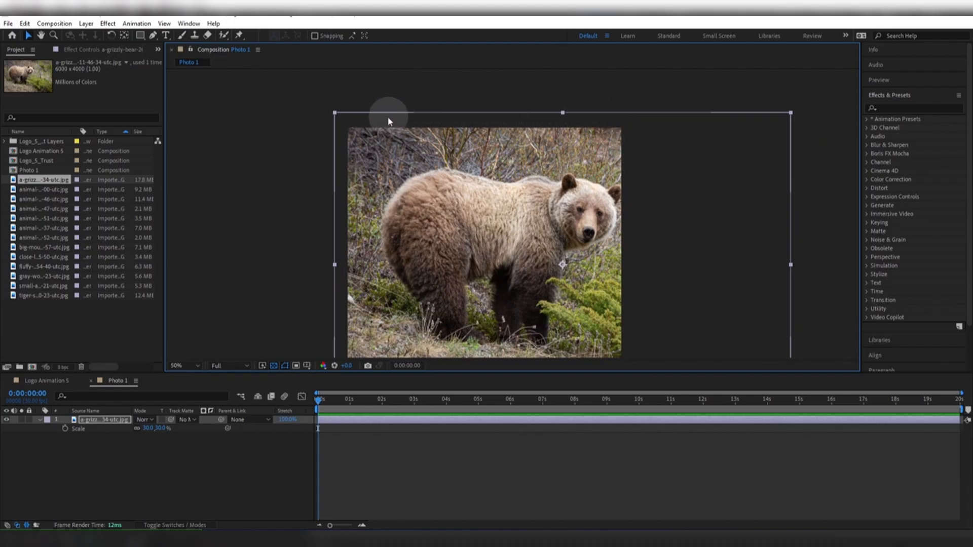
{"action": "left_click", "coordinate": [193, 362]}
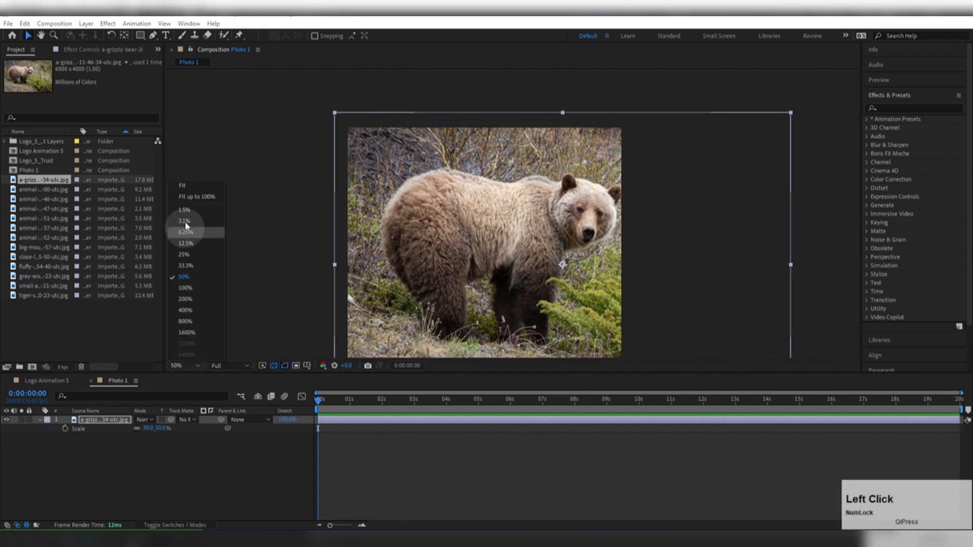
{"action": "left_click", "coordinate": [217, 181]}
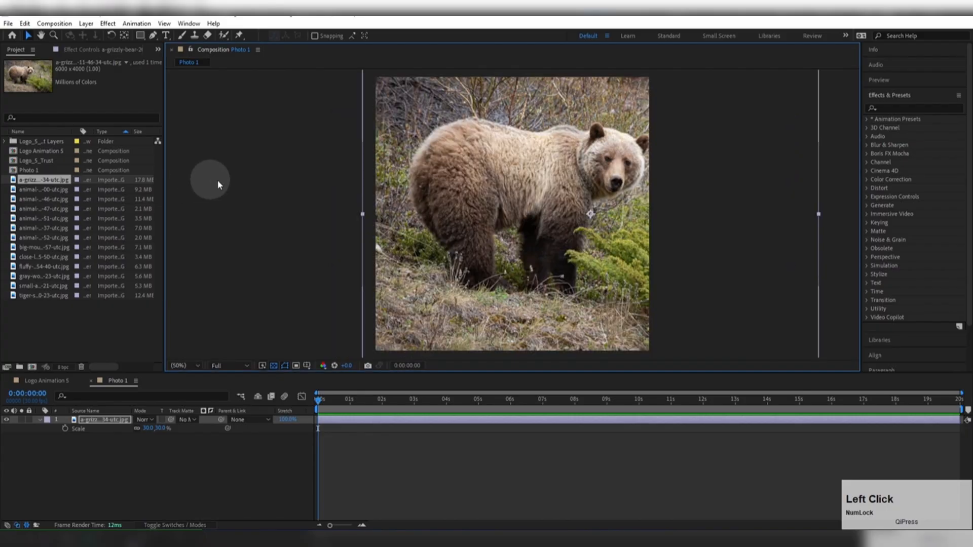
{"action": "left_click", "coordinate": [123, 469]}
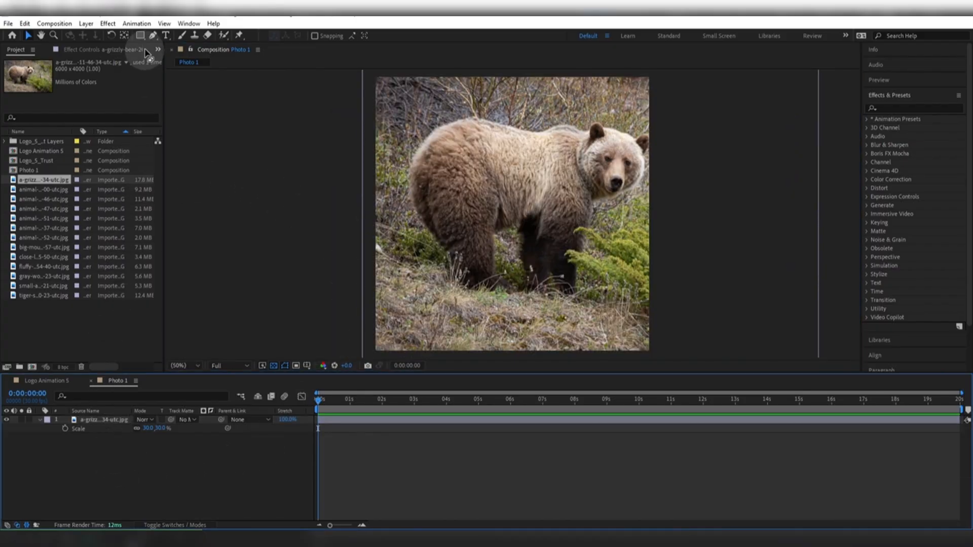
Add a white rectangle shape layer filling the whole Photo 1 composition and set its roundness to 100.
{"action": "left_click_drag", "start_coordinate": [140, 35], "coordinate": [170, 39]}
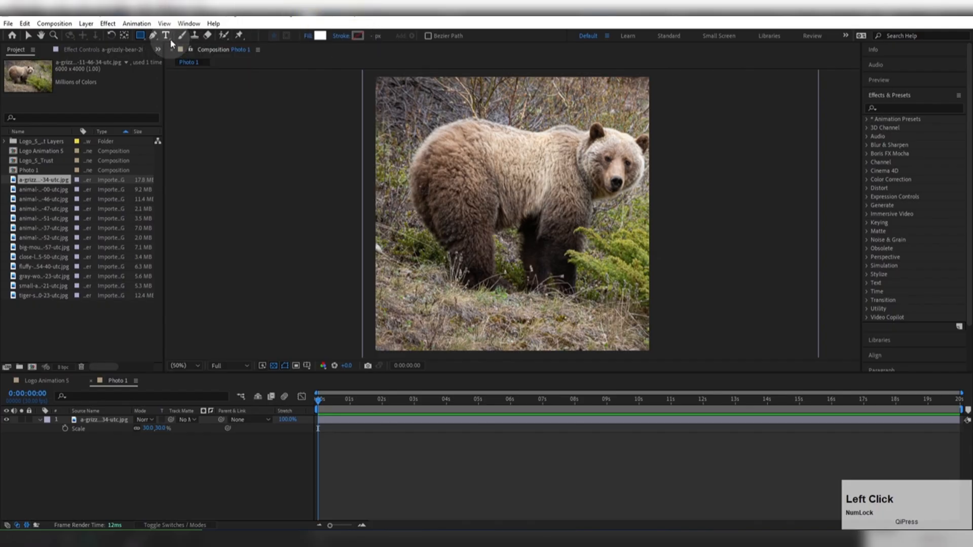
{"action": "double_click", "coordinate": [141, 36]}
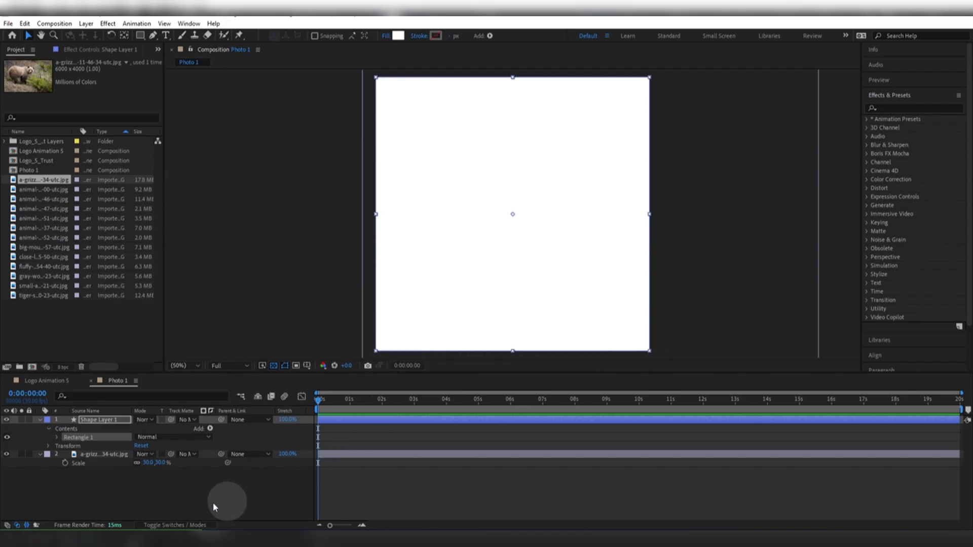
{"action": "left_click", "coordinate": [57, 437]}
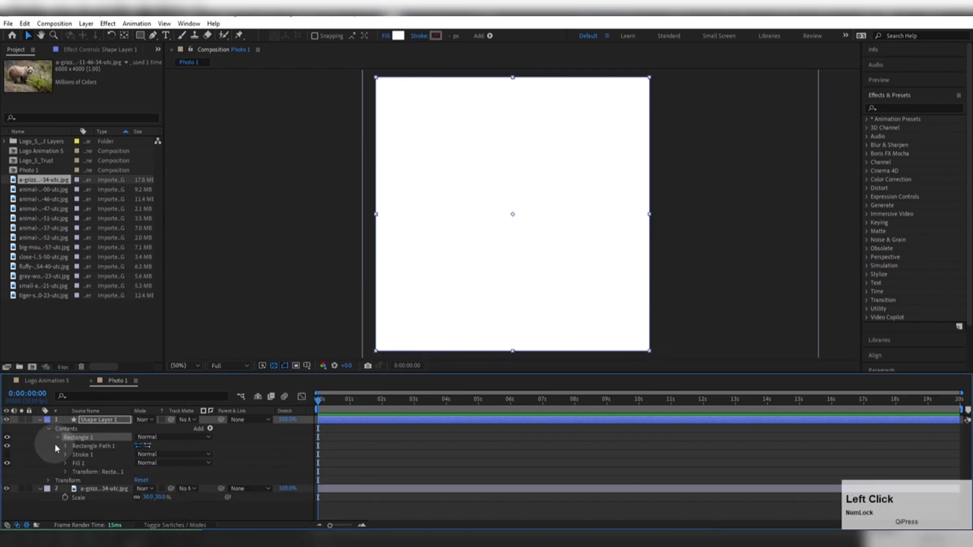
{"action": "left_click", "coordinate": [63, 445]}
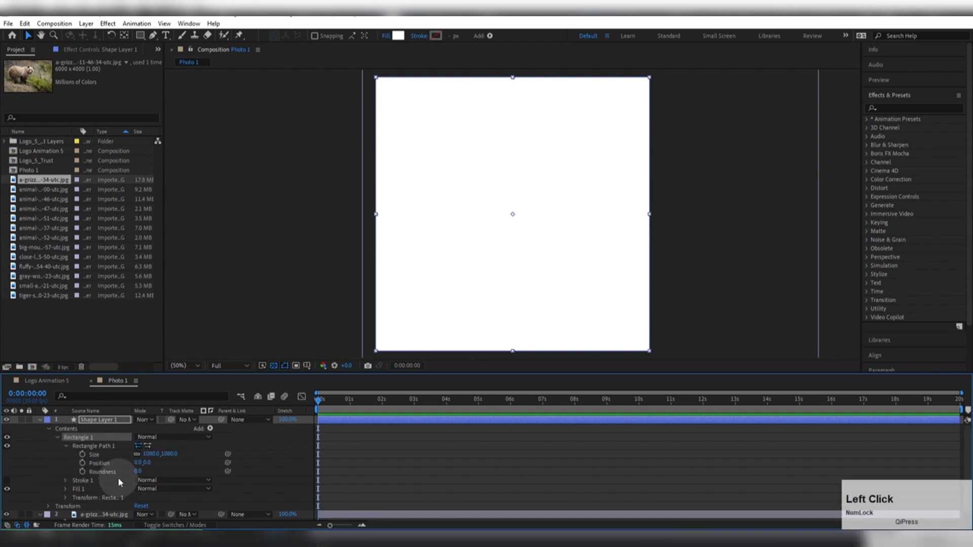
{"action": "mouse_move", "coordinate": [137, 473]}
{"action": "left_mouse_down"}
{"action": "mouse_move", "coordinate": [202, 471]}
{"action": "mouse_move", "coordinate": [140, 475]}
{"action": "left_mouse_up"}
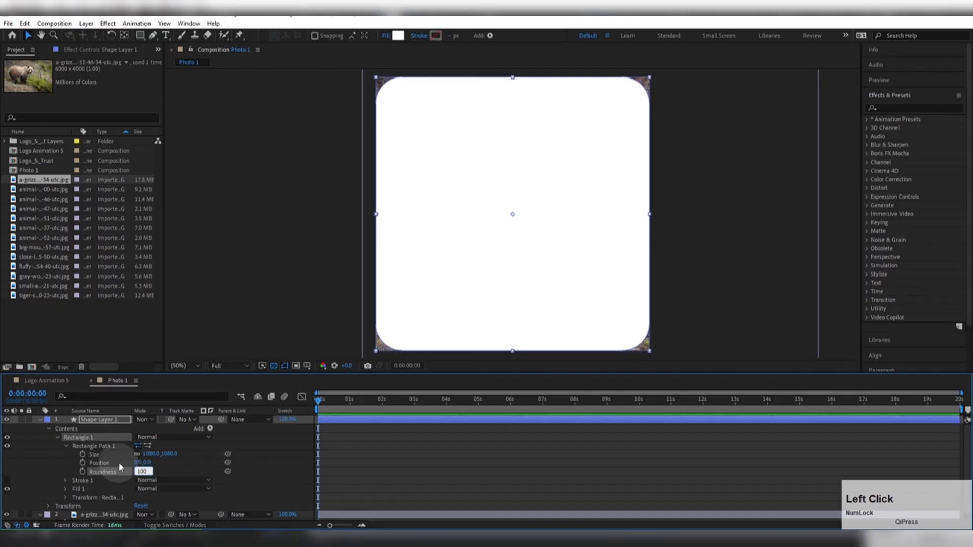
{"action": "type", "text": "100"}
{"action": "key", "text": "Return"}
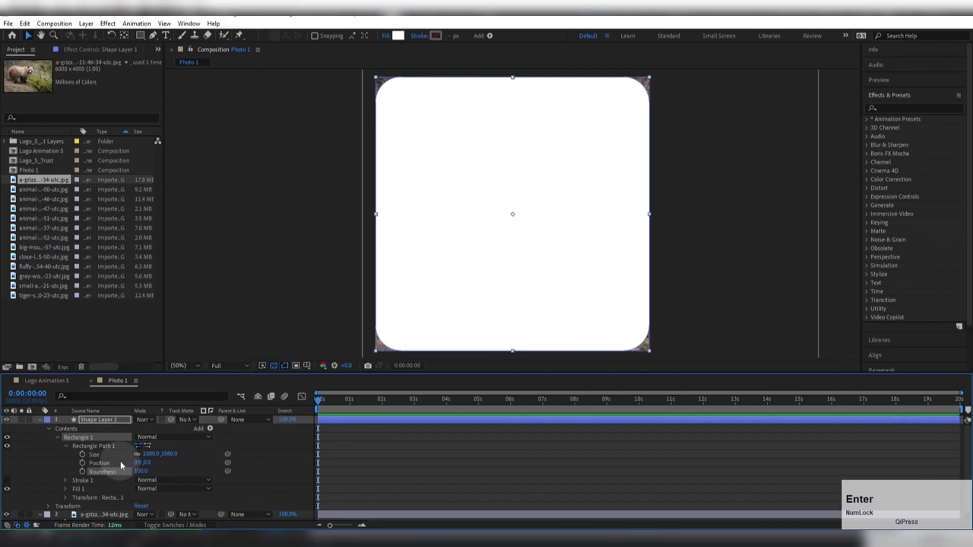
{"action": "left_click", "coordinate": [39, 421]}
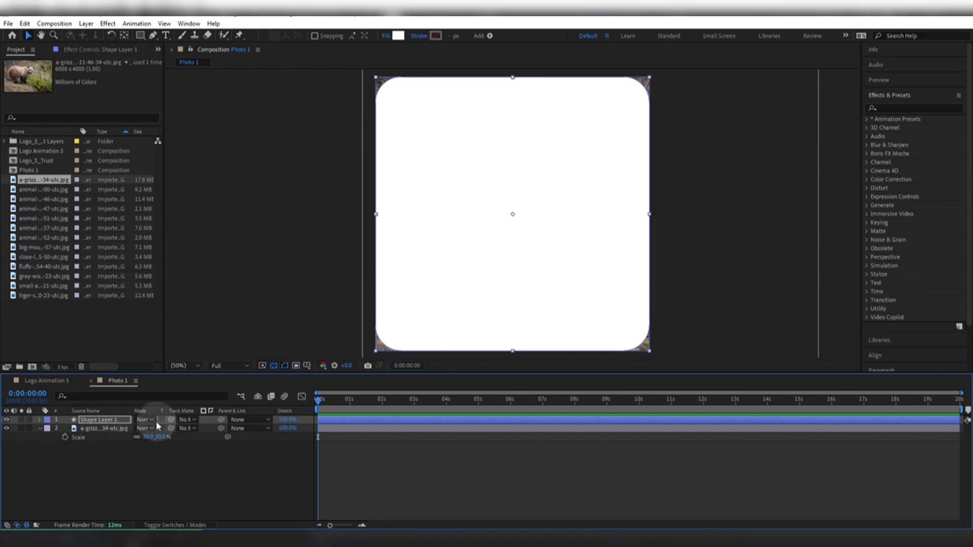
Set the rounded rectangle shape layer as the track matte of the bear picture.
{"action": "left_click", "coordinate": [162, 526]}
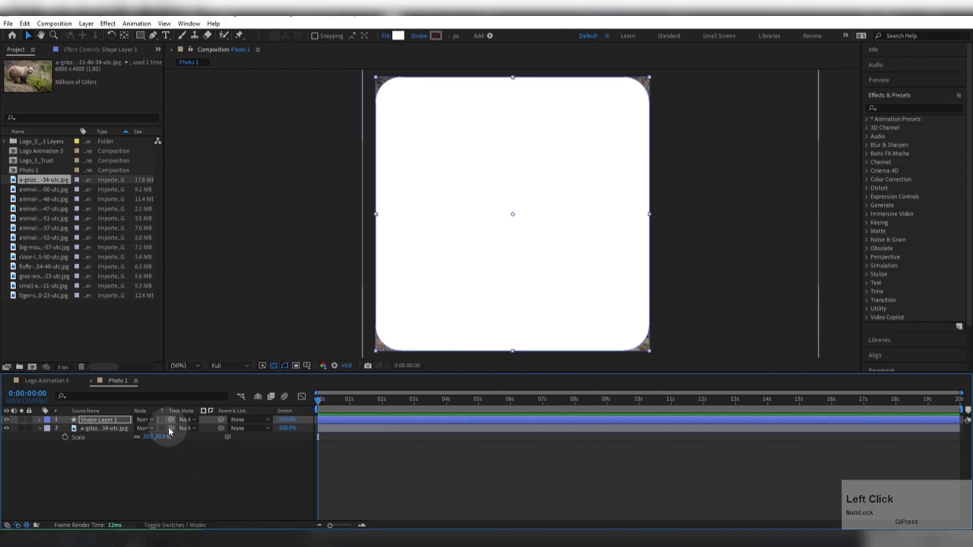
{"action": "left_click_drag", "start_coordinate": [171, 428], "coordinate": [100, 421]}
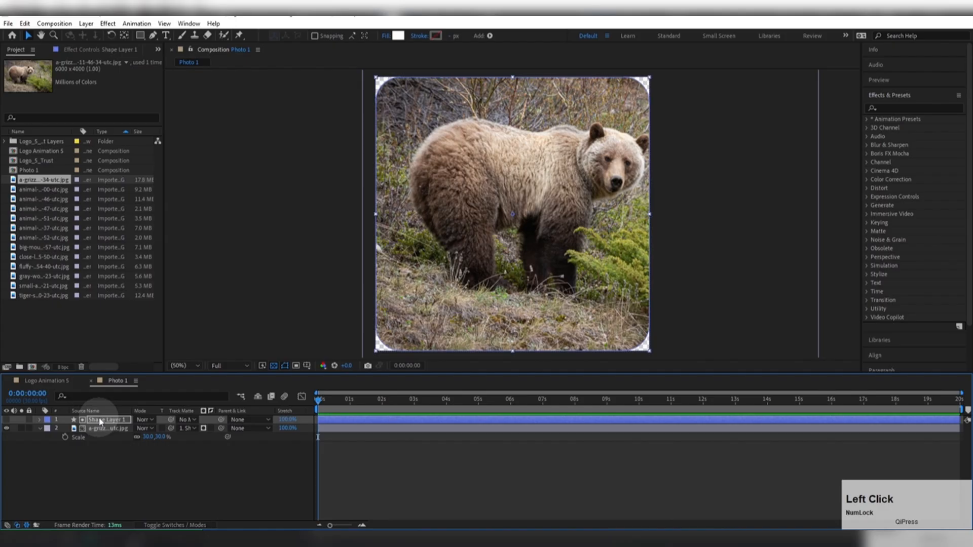
{"action": "left_click", "coordinate": [74, 481]}
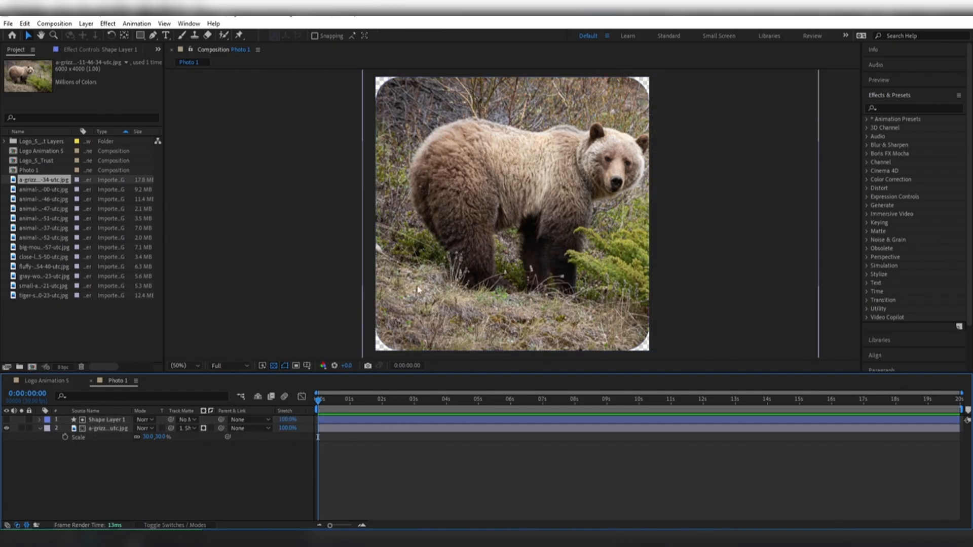
Nudge the bear picture slightly down and to the left within its rounded matte and collapse the layer's properties.
{"action": "left_click", "coordinate": [273, 365]}
{"action": "left_click", "coordinate": [274, 365]}
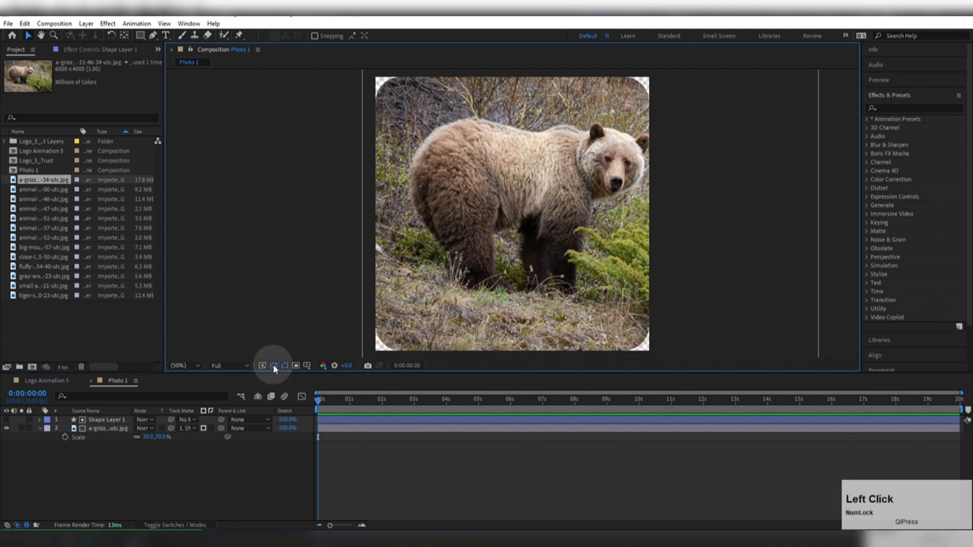
{"action": "left_click", "coordinate": [105, 429]}
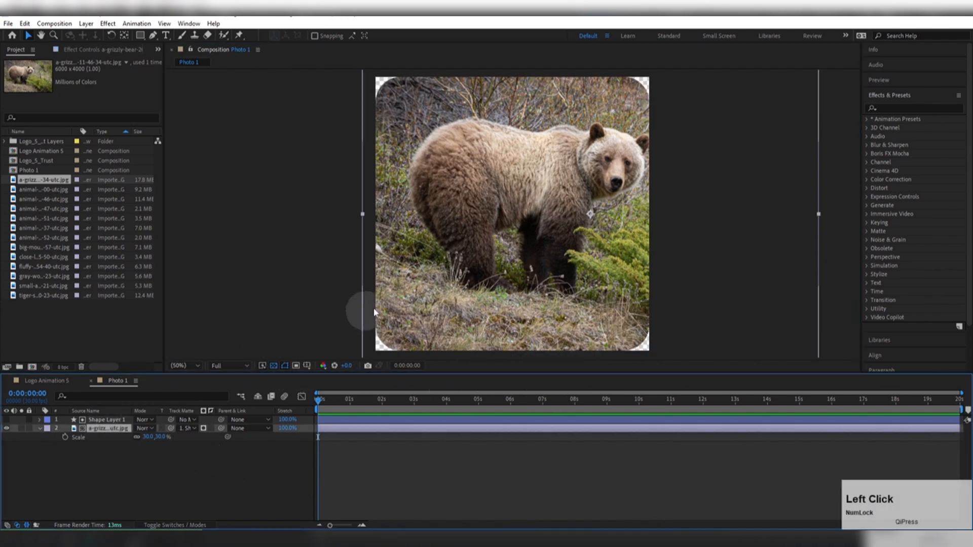
{"action": "mouse_move", "coordinate": [469, 193]}
{"action": "left_mouse_down"}
{"action": "mouse_move", "coordinate": [436, 205]}
{"action": "mouse_move", "coordinate": [475, 231]}
{"action": "mouse_move", "coordinate": [431, 199]}
{"action": "mouse_move", "coordinate": [461, 204]}
{"action": "left_mouse_up"}
{"action": "left_click", "coordinate": [40, 429]}
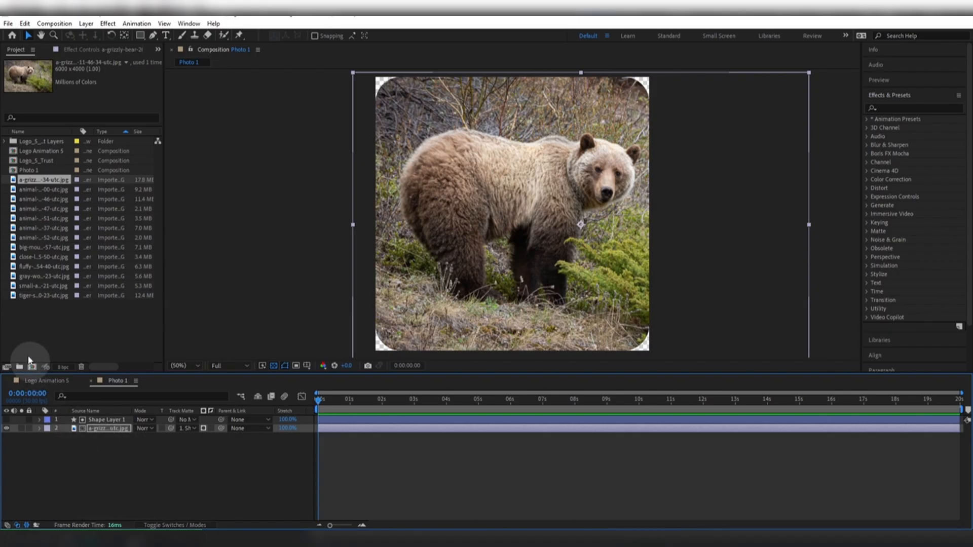
Duplicate the Photo 1 composition in the project and open the copy.
{"action": "left_click", "coordinate": [31, 171]}
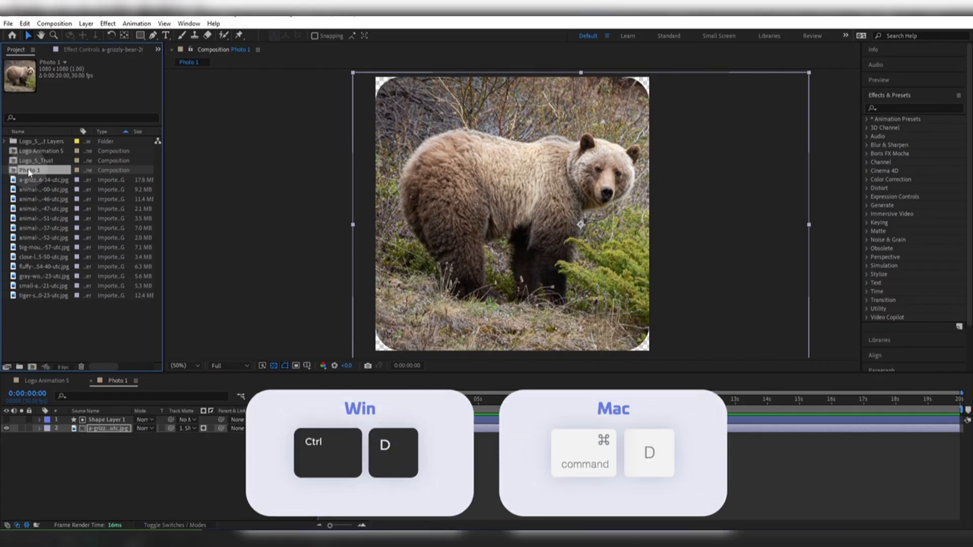
{"action": "key", "text": "ctrl+d"}
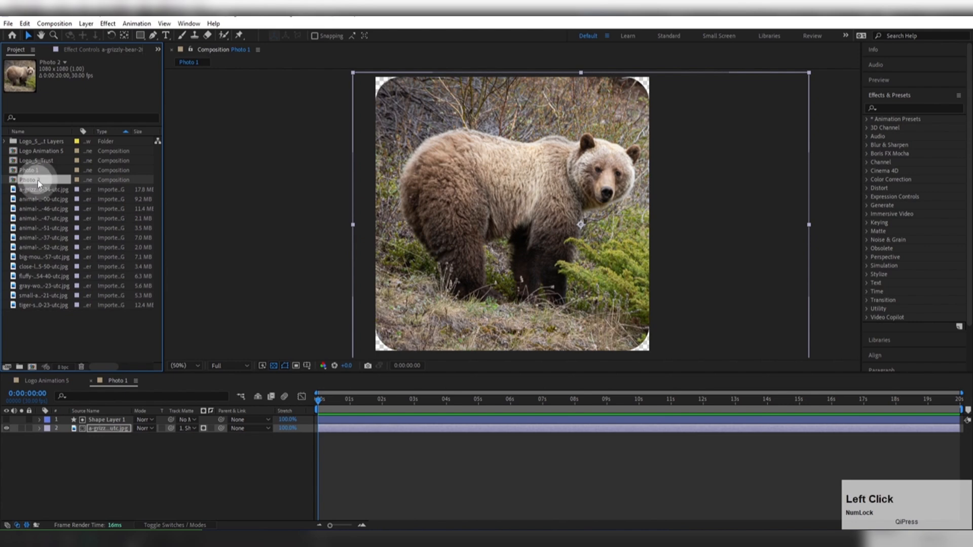
{"action": "double_click", "coordinate": [37, 181]}
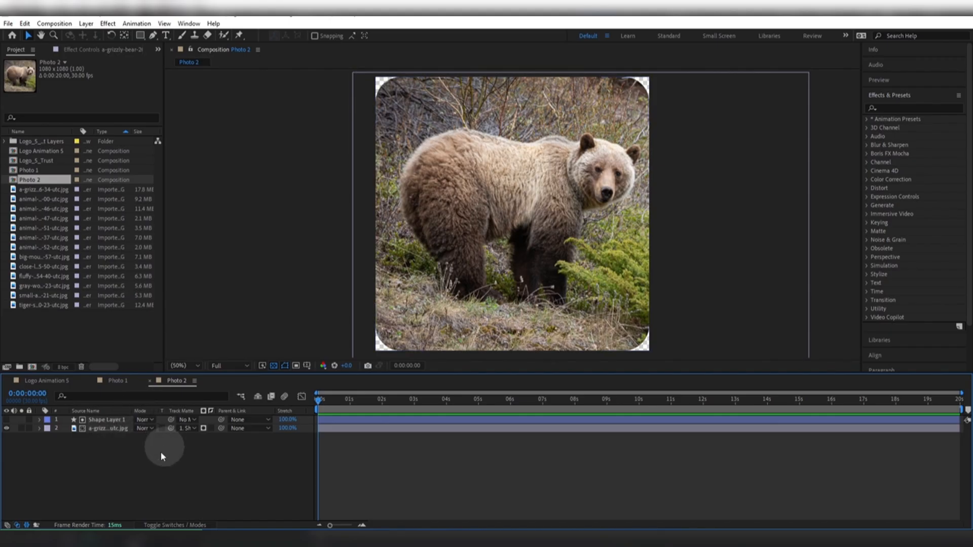
Replace the bear in Photo 2 with the kitten picture, enlarge it to fill the rounded square, and shift it slightly left and down.
{"action": "left_click", "coordinate": [112, 429]}
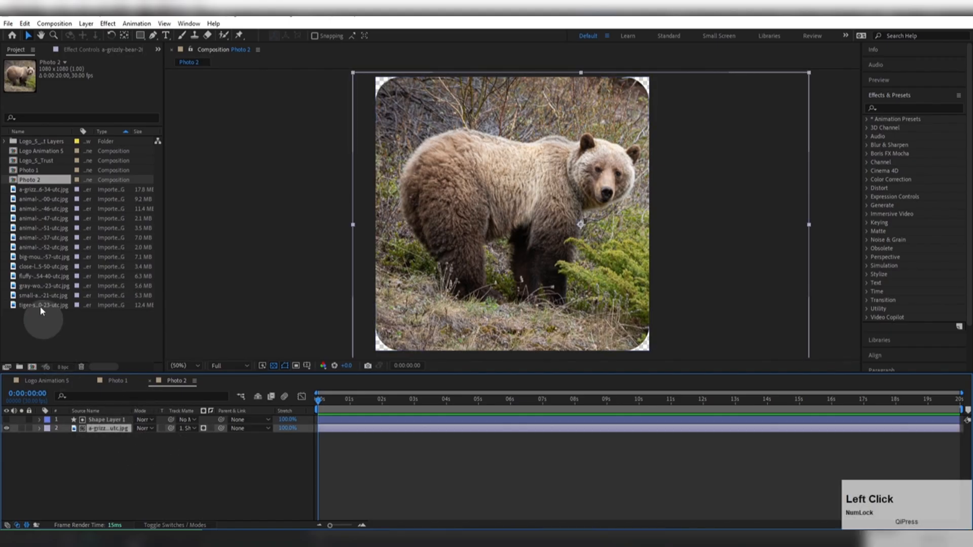
{"action": "left_click", "coordinate": [37, 199]}
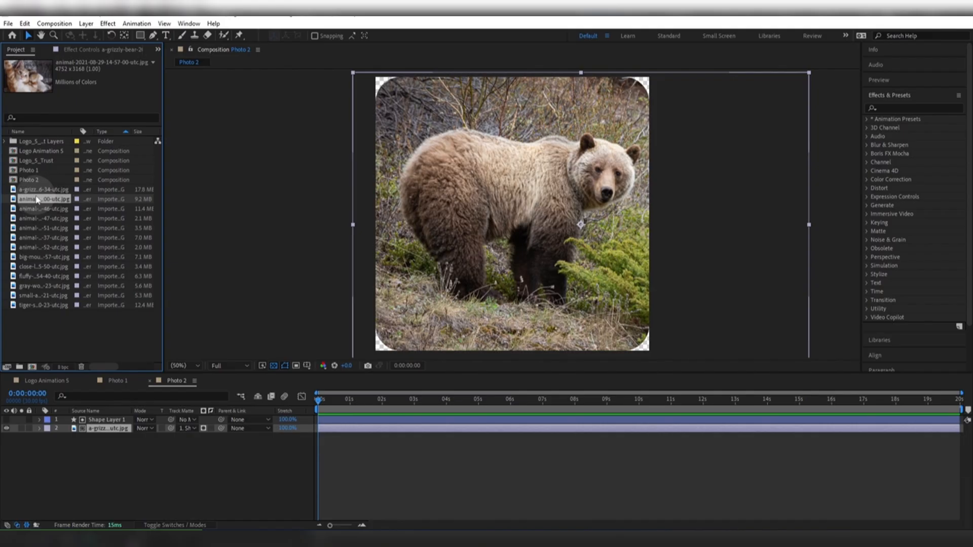
{"action": "left_click_drag", "start_coordinate": [37, 199], "coordinate": [105, 430]}
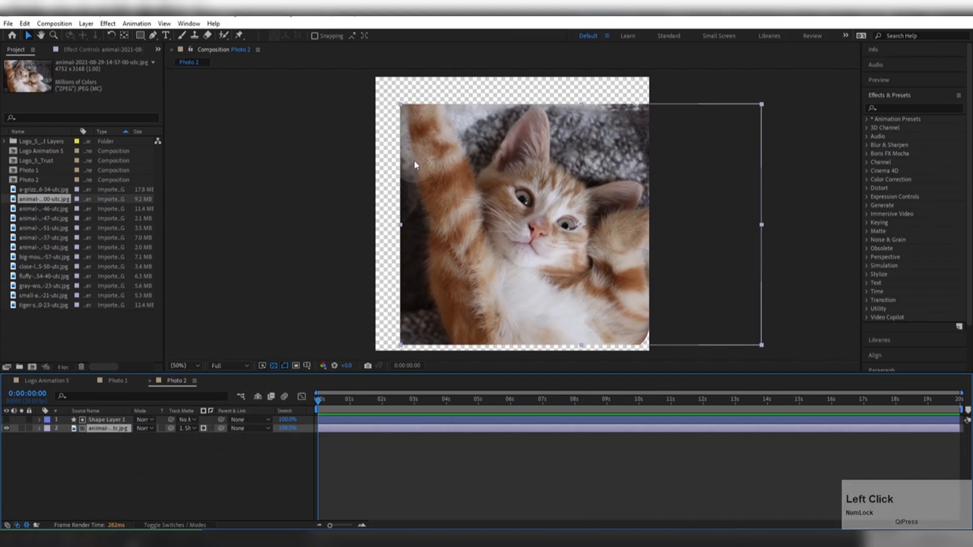
{"action": "left_click_drag", "start_coordinate": [400, 105], "coordinate": [344, 74]}
{"action": "mouse_move", "coordinate": [399, 161]}
{"action": "left_mouse_down"}
{"action": "mouse_move", "coordinate": [402, 183]}
{"action": "mouse_move", "coordinate": [397, 171]}
{"action": "left_mouse_up"}
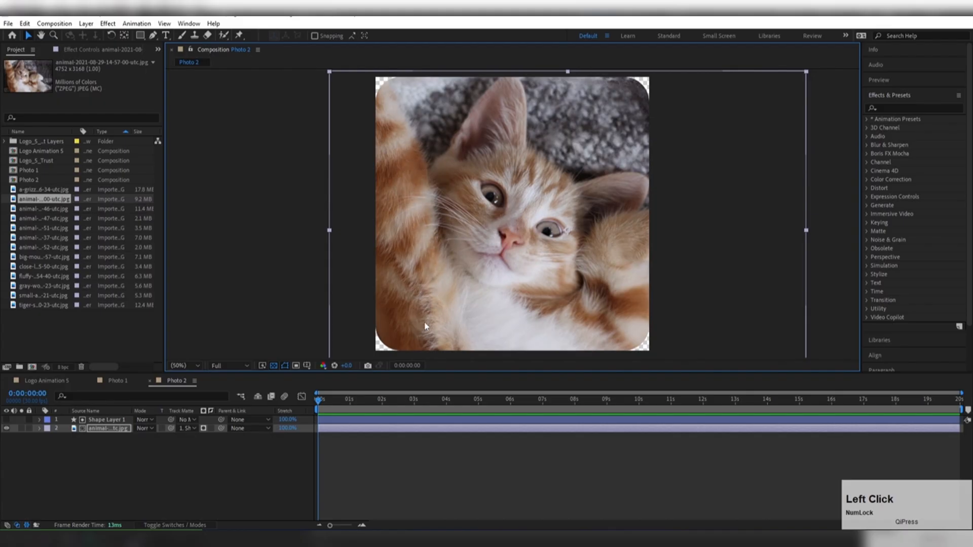
Duplicate the Photo 2 composition in the project and open the copy.
{"action": "left_click", "coordinate": [31, 181]}
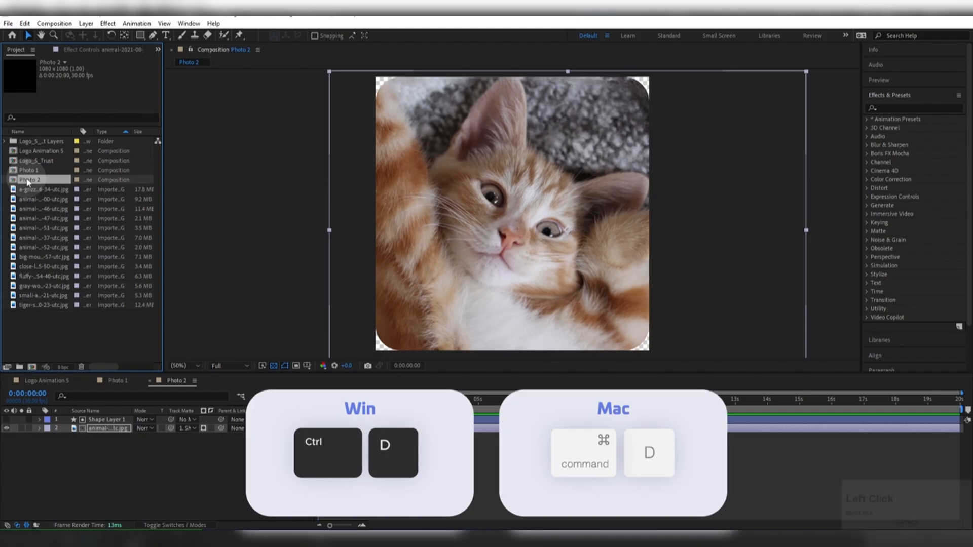
{"action": "key", "text": "ctrl+d"}
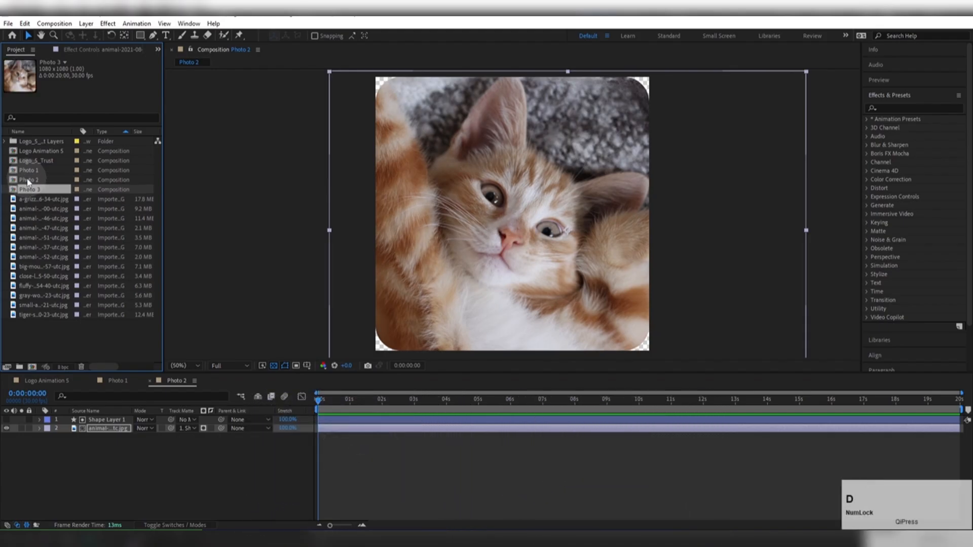
{"action": "double_click", "coordinate": [30, 189]}
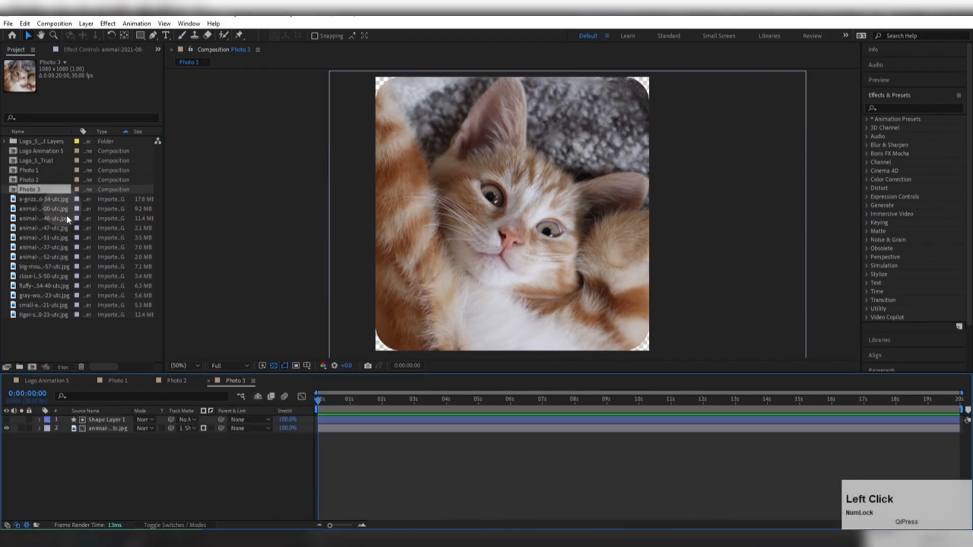
Replace the kitten in Photo 3 with the lion picture and shift it left and slightly up to center the lion.
{"action": "left_click", "coordinate": [105, 429]}
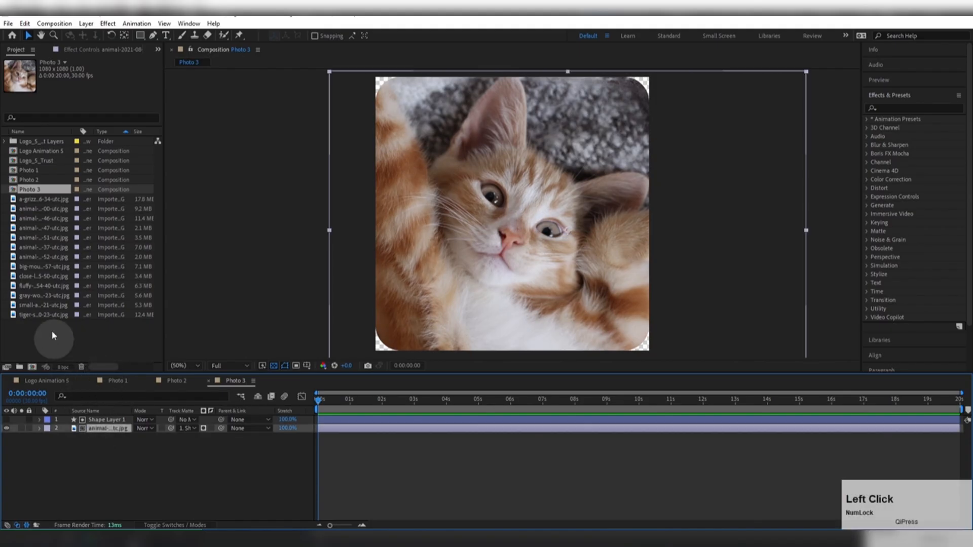
{"action": "left_click", "coordinate": [43, 218]}
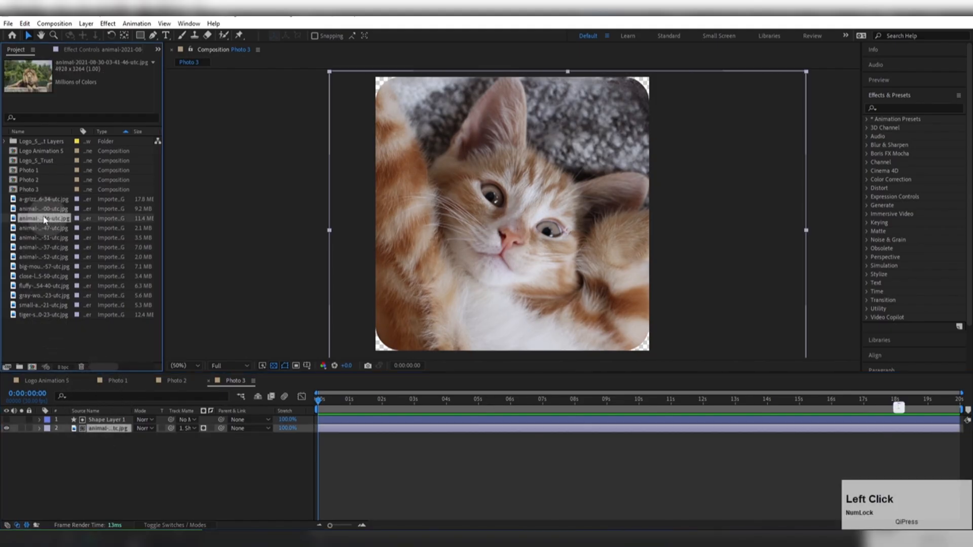
{"action": "key", "text": "alt"}
{"action": "left_click_drag", "start_coordinate": [43, 218], "coordinate": [104, 431]}
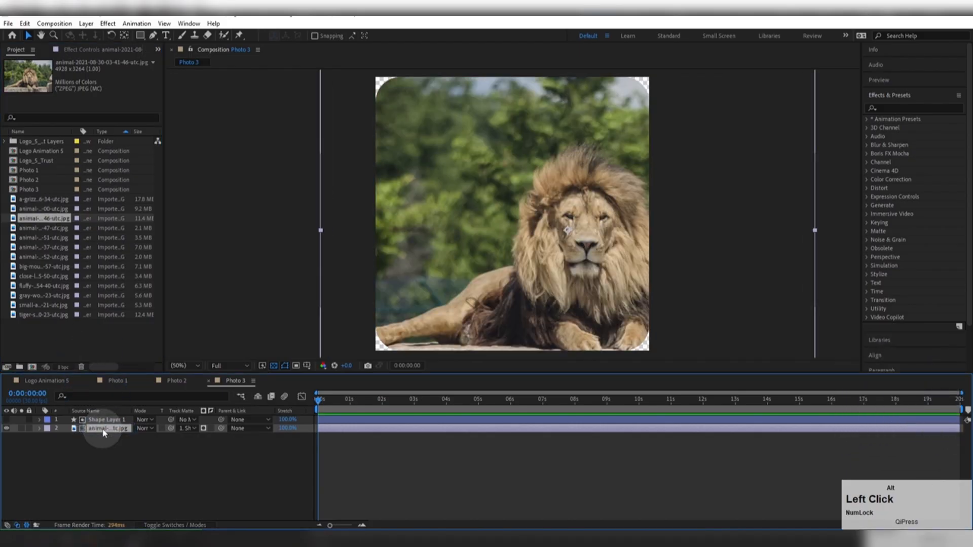
{"action": "left_click_drag", "start_coordinate": [470, 268], "coordinate": [434, 259]}
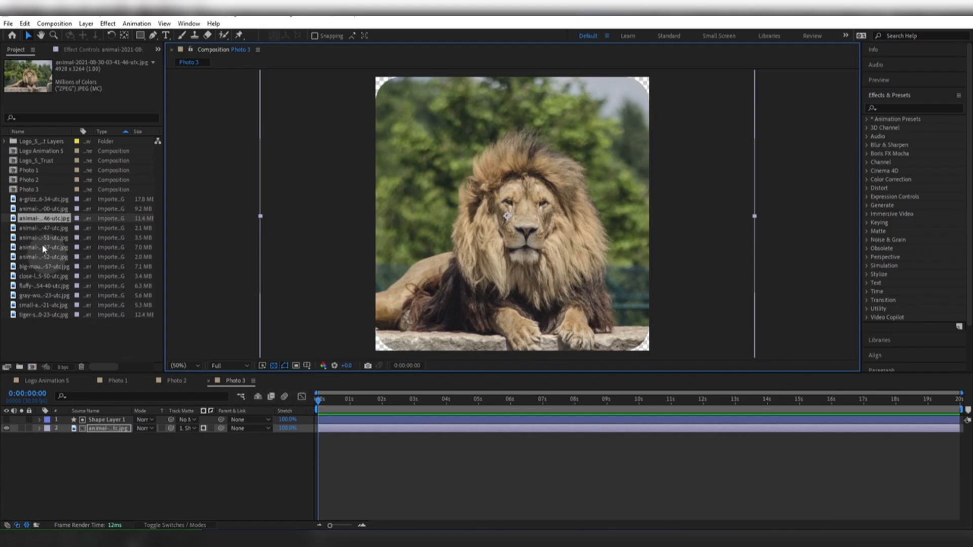
Duplicate the Photo 3 composition in the project and open the copy.
{"action": "left_click", "coordinate": [30, 190]}
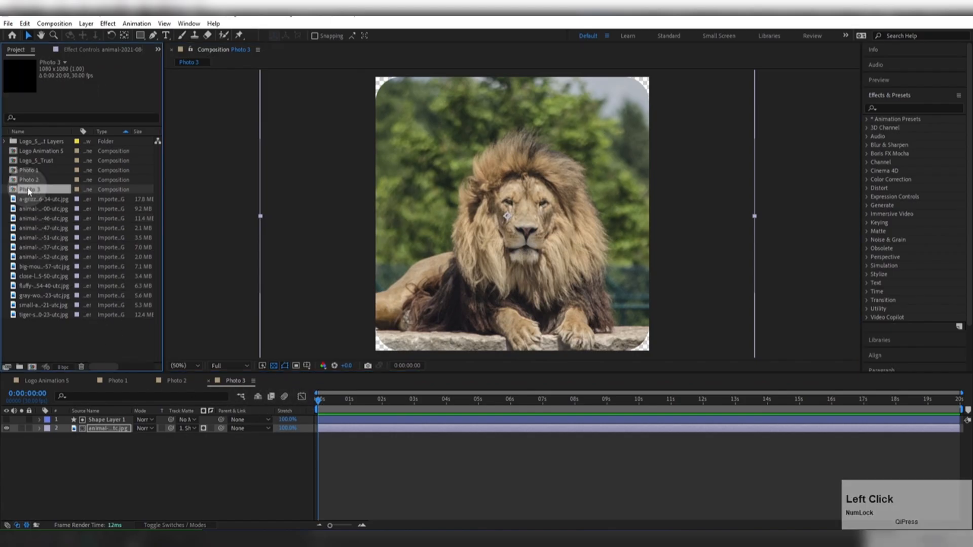
{"action": "key", "text": "ctrl+d"}
{"action": "double_click", "coordinate": [29, 199]}
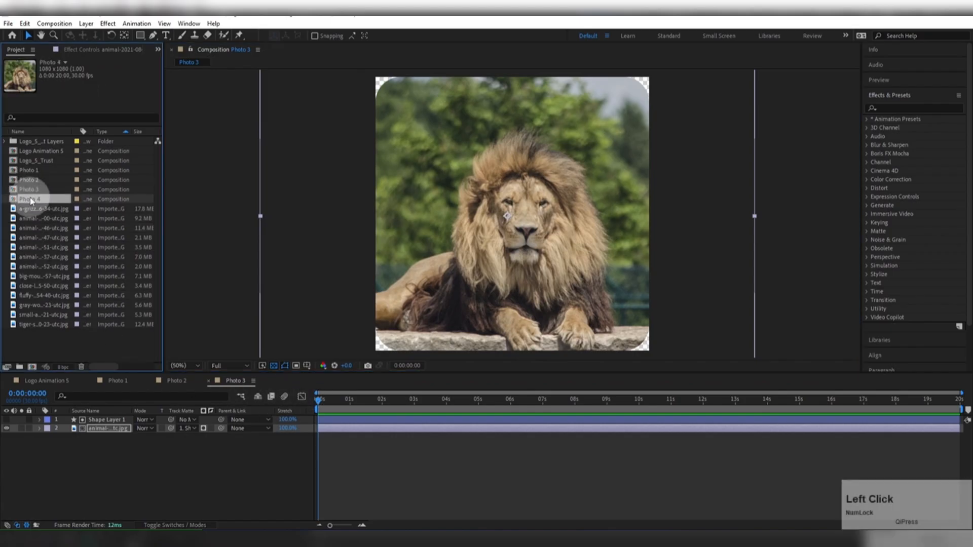
Replace the lion in Photo 4 with the zebra picture and nudge it slightly up within the rounded square.
{"action": "left_click", "coordinate": [272, 318]}
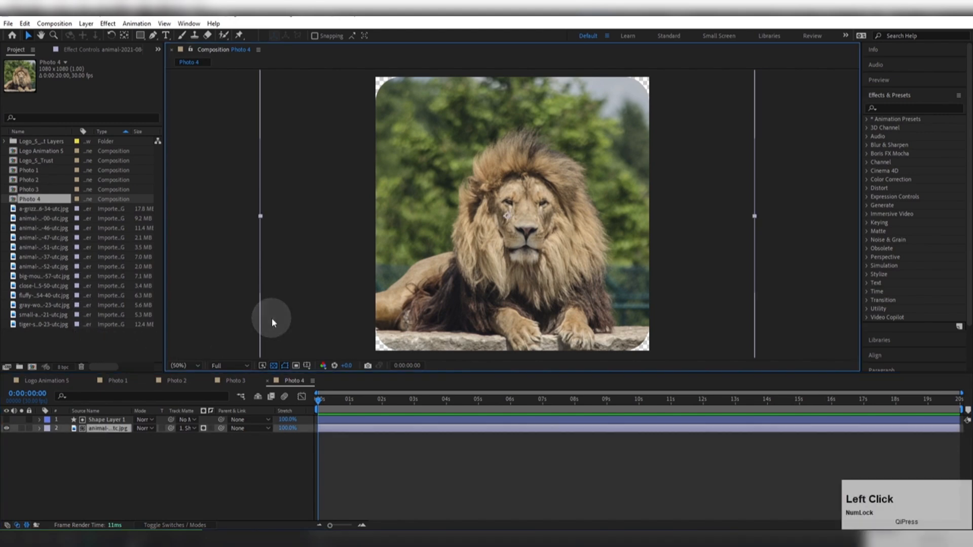
{"action": "left_click", "coordinate": [45, 237]}
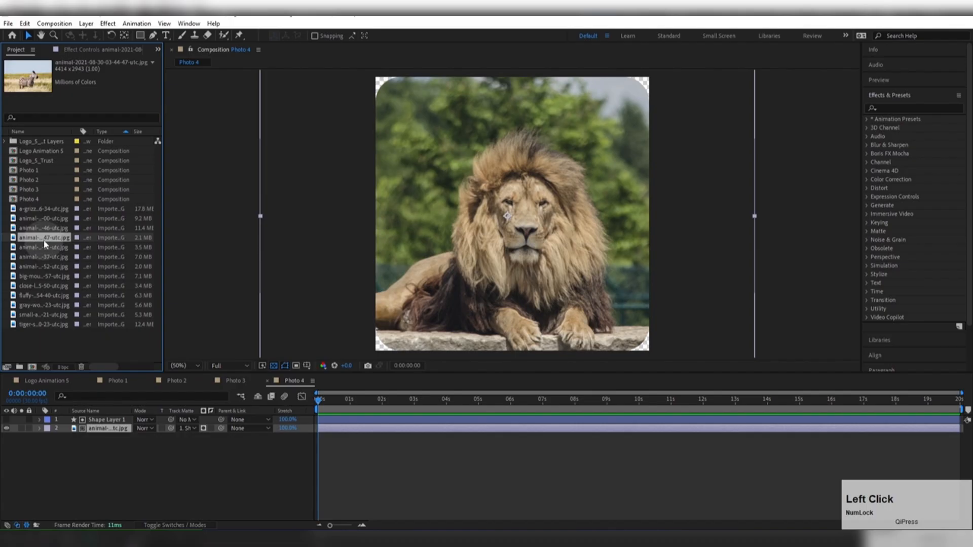
{"action": "left_click_drag", "start_coordinate": [43, 238], "coordinate": [312, 234]}
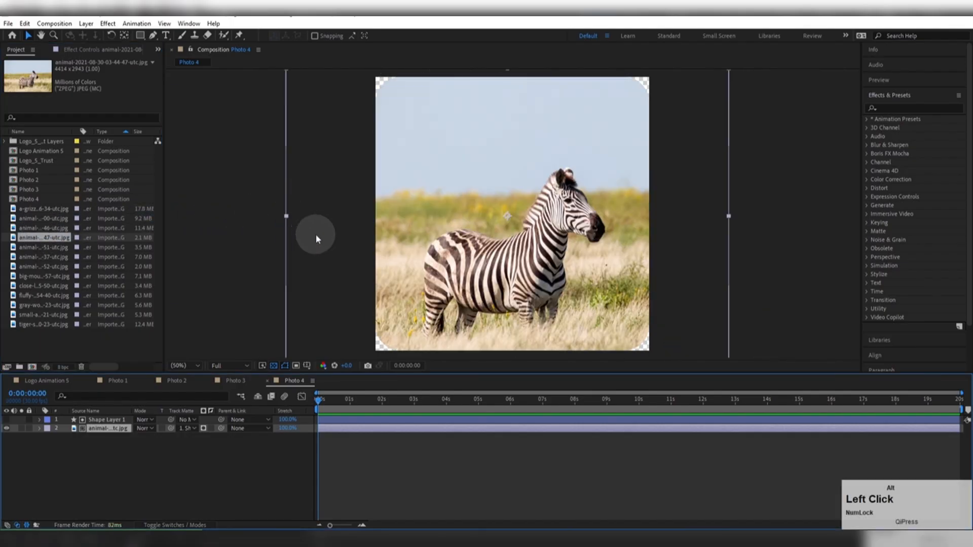
{"action": "mouse_move", "coordinate": [509, 241]}
{"action": "left_mouse_down"}
{"action": "mouse_move", "coordinate": [512, 249]}
{"action": "mouse_move", "coordinate": [517, 234]}
{"action": "left_mouse_up"}
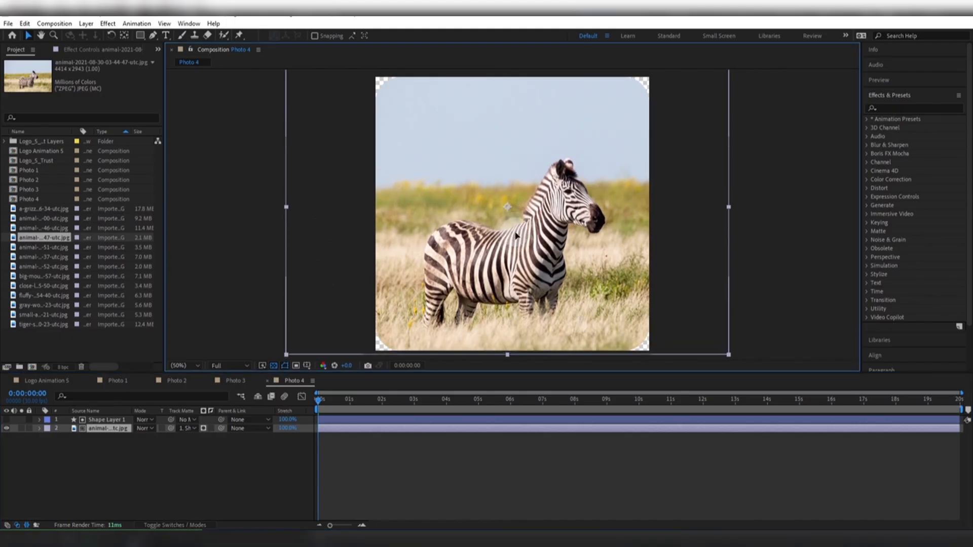
Duplicate the Photo 4 composition in the project and open the copy.
{"action": "left_click", "coordinate": [26, 200]}
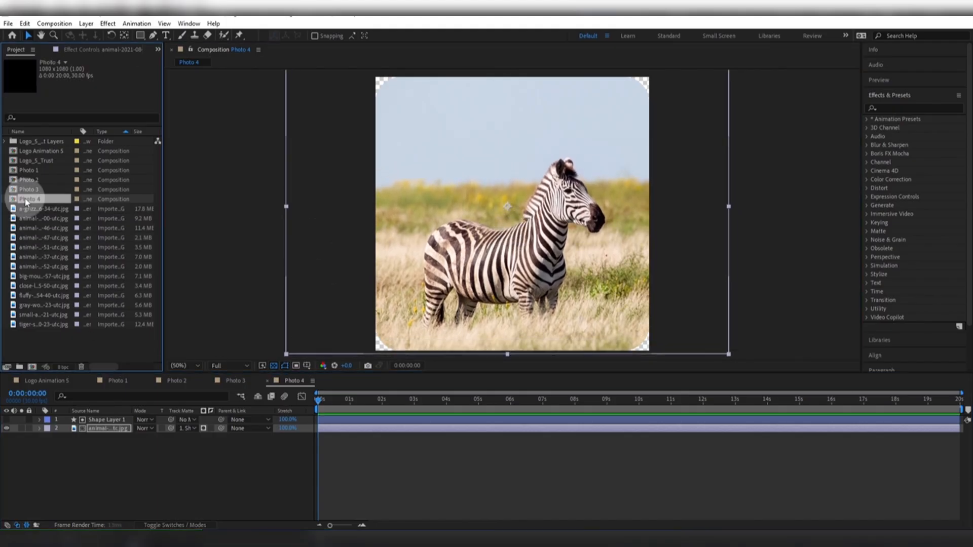
{"action": "key", "text": "ctrl+d"}
{"action": "double_click", "coordinate": [33, 207]}
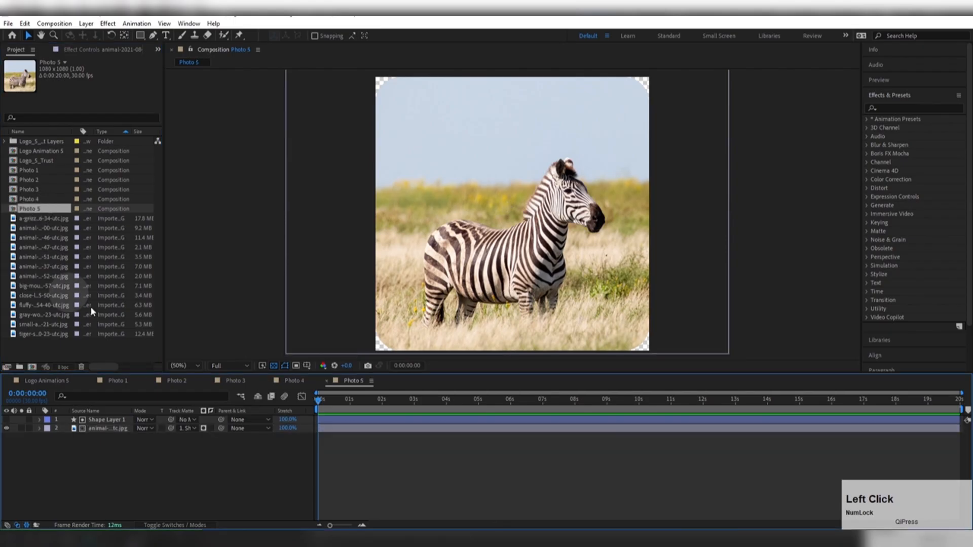
Replace the zebra in Photo 5 with the monkey picture, enlarge it to fill the rounded square, and shift it slightly left and up.
{"action": "left_click", "coordinate": [43, 249]}
{"action": "left_click", "coordinate": [43, 257]}
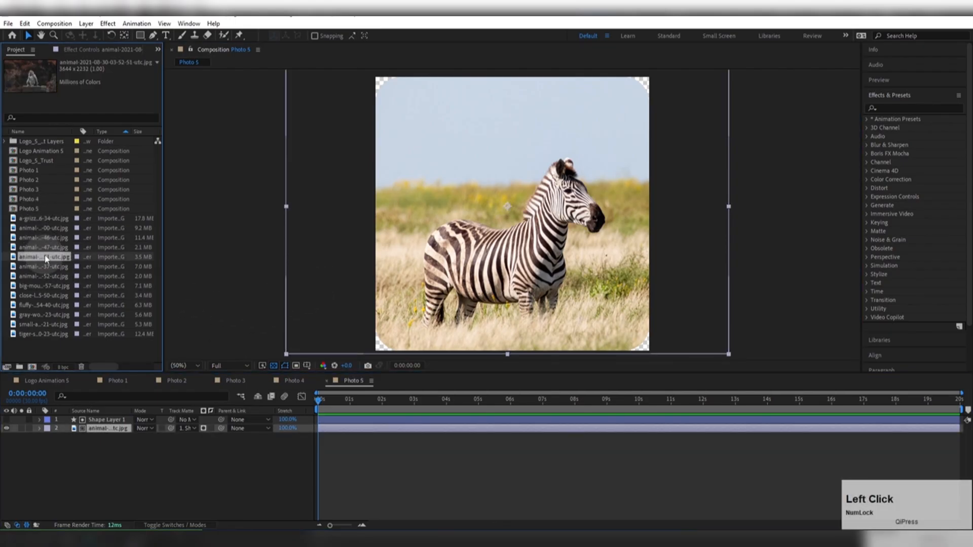
{"action": "left_click_drag", "start_coordinate": [44, 257], "coordinate": [327, 262]}
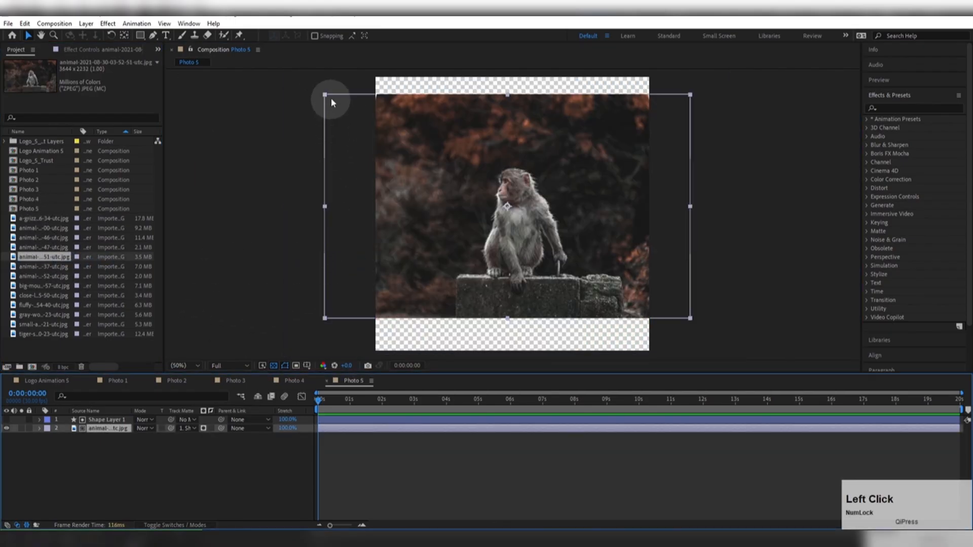
{"action": "left_click_drag", "start_coordinate": [330, 102], "coordinate": [233, 35]}
{"action": "left_click_drag", "start_coordinate": [451, 220], "coordinate": [445, 224]}
Duplicate the Photo 5 composition in the project and open the copy.
{"action": "left_click", "coordinate": [50, 208]}
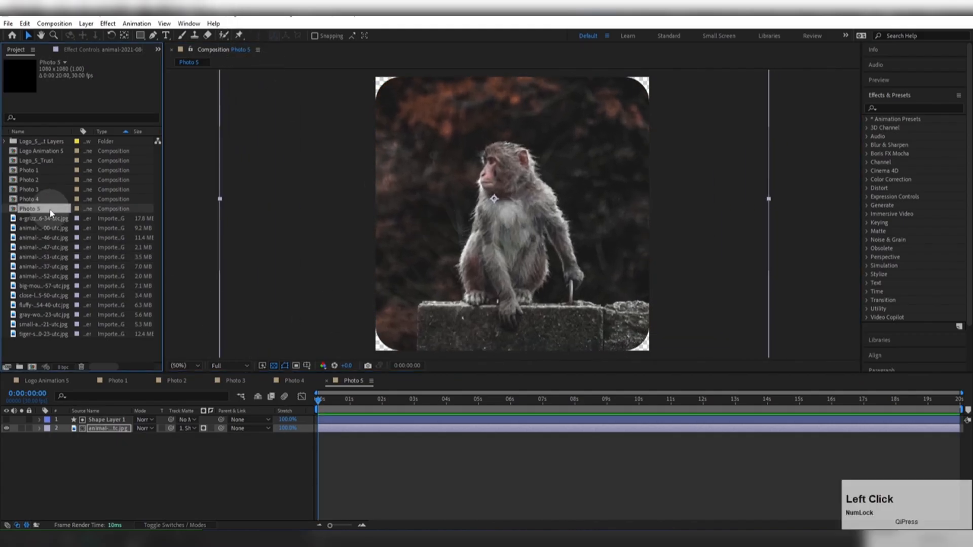
{"action": "key", "text": "ctrl+d"}
{"action": "double_click", "coordinate": [52, 219]}
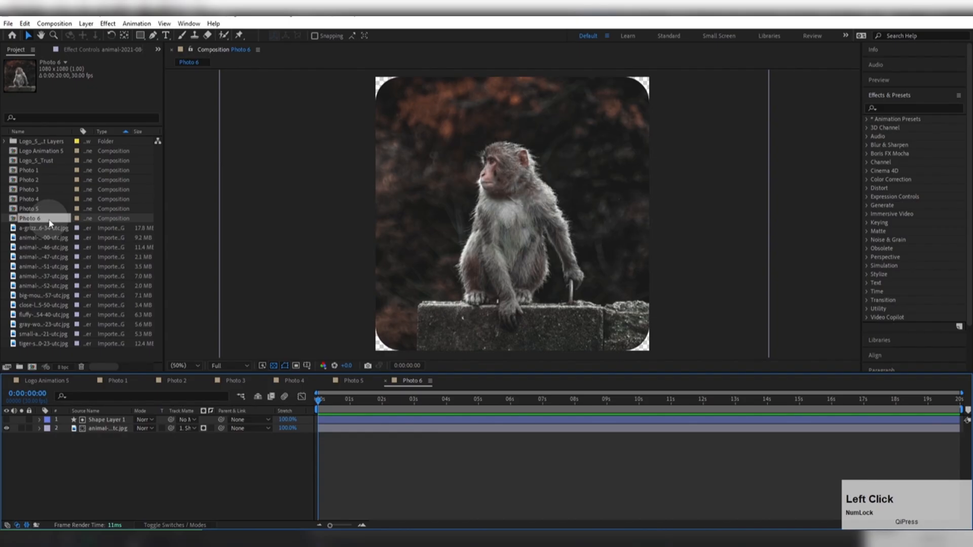
Replace the monkey in Photo 6 with the black-and-white dog picture and scale it down until its height just covers the rounded square.
{"action": "left_click", "coordinate": [31, 276]}
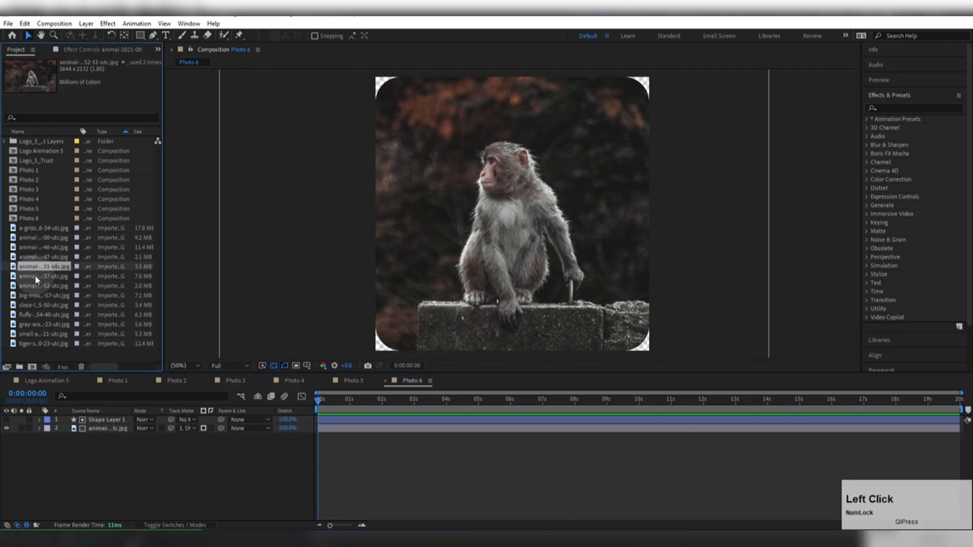
{"action": "left_click", "coordinate": [94, 433]}
{"action": "left_click_drag", "start_coordinate": [35, 278], "coordinate": [334, 257]}
{"action": "scroll", "coordinate": [347, 259], "scroll_direction": "down", "scroll_amount": 2}
{"action": "left_click_drag", "start_coordinate": [321, 80], "coordinate": [391, 139]}
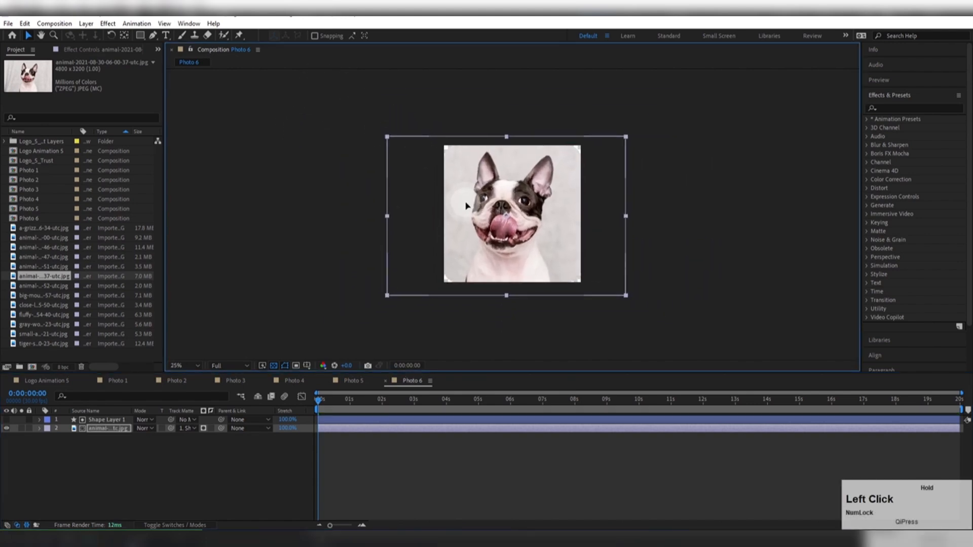
Duplicate the Photo 6 composition in the project and open the copy.
{"action": "left_click", "coordinate": [33, 219]}
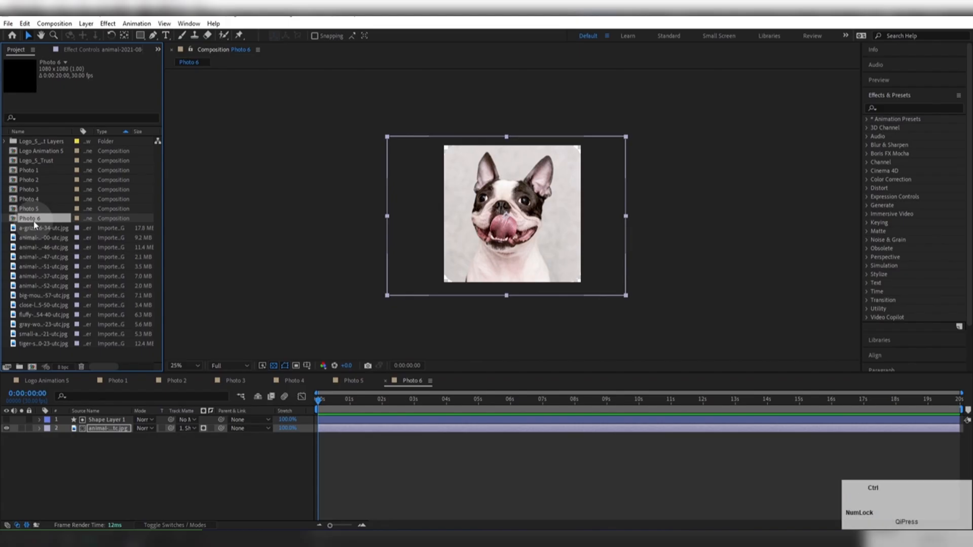
{"action": "key", "text": "ctrl+d"}
{"action": "double_click", "coordinate": [37, 229]}
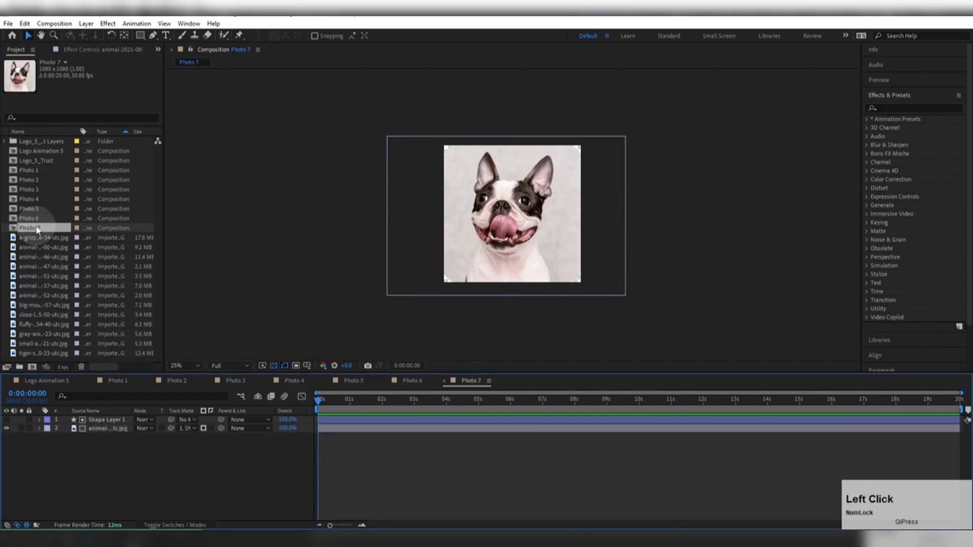
Replace the dog in Photo 7 with the sea turtle picture, scale it down to just cover the rounded square, and shift it right.
{"action": "left_click", "coordinate": [42, 296]}
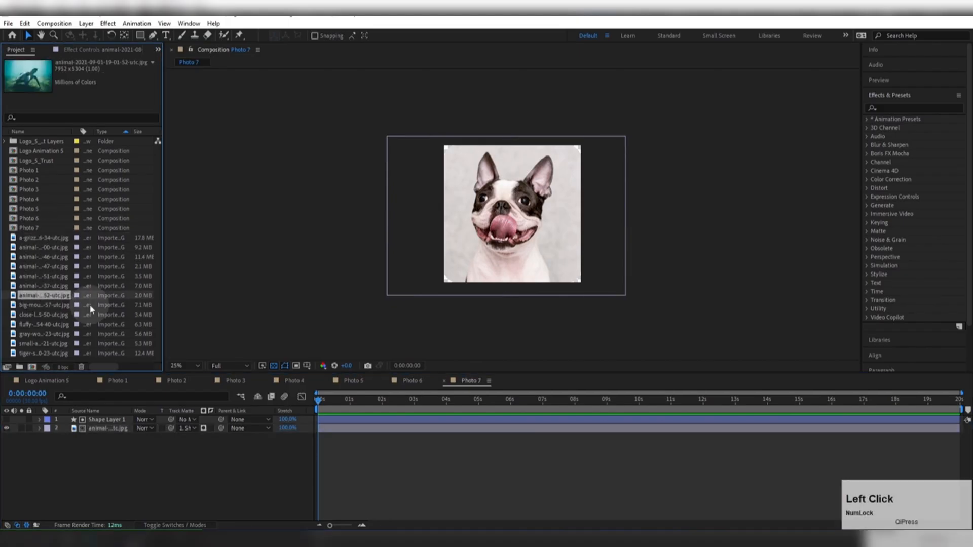
{"action": "left_click", "coordinate": [96, 428]}
{"action": "left_click_drag", "start_coordinate": [36, 296], "coordinate": [348, 138]}
{"action": "left_click_drag", "start_coordinate": [308, 83], "coordinate": [392, 139]}
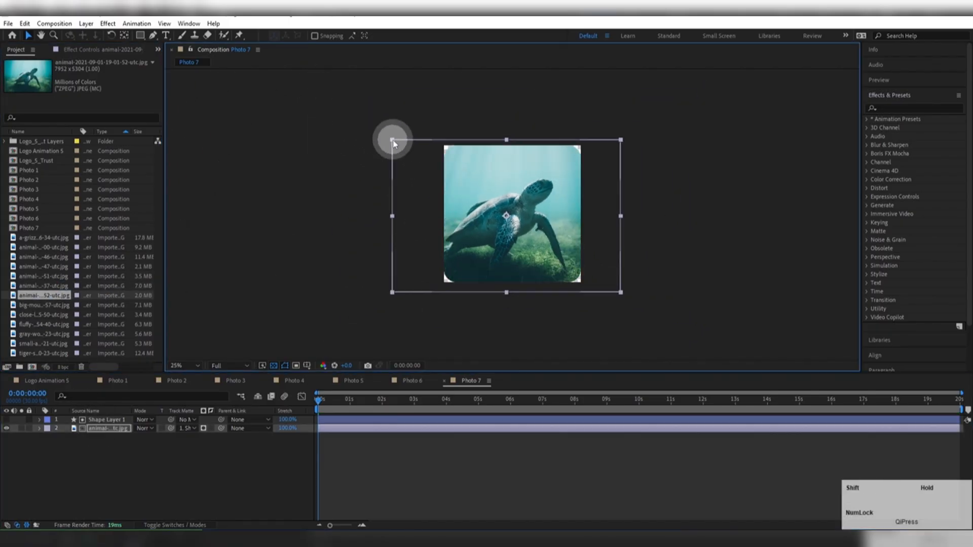
{"action": "left_click_drag", "start_coordinate": [471, 217], "coordinate": [483, 217]}
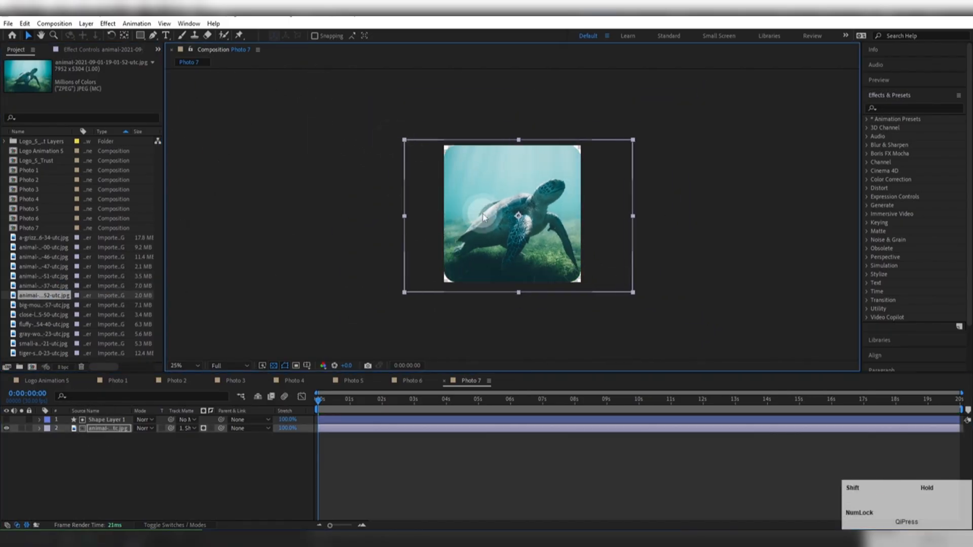
Duplicate the Photo 7 composition in the project and open the copy.
{"action": "left_click", "coordinate": [31, 228]}
{"action": "key", "text": "ctrl+d"}
{"action": "double_click", "coordinate": [30, 229]}
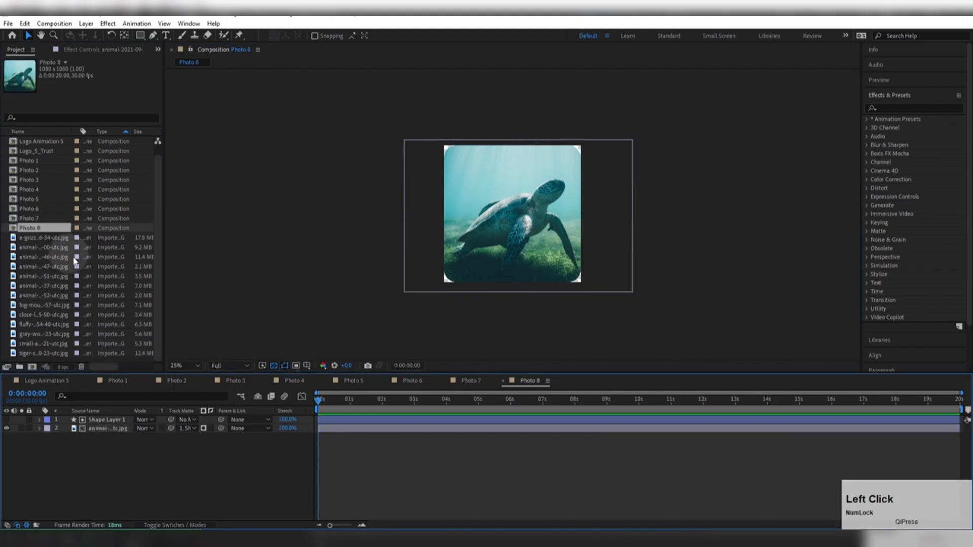
Replace the sea turtle in Photo 8 with the horned mouflon picture, scale it up to cover the rounded square, and shift it slightly down.
{"action": "left_click", "coordinate": [102, 427]}
{"action": "left_click", "coordinate": [32, 298]}
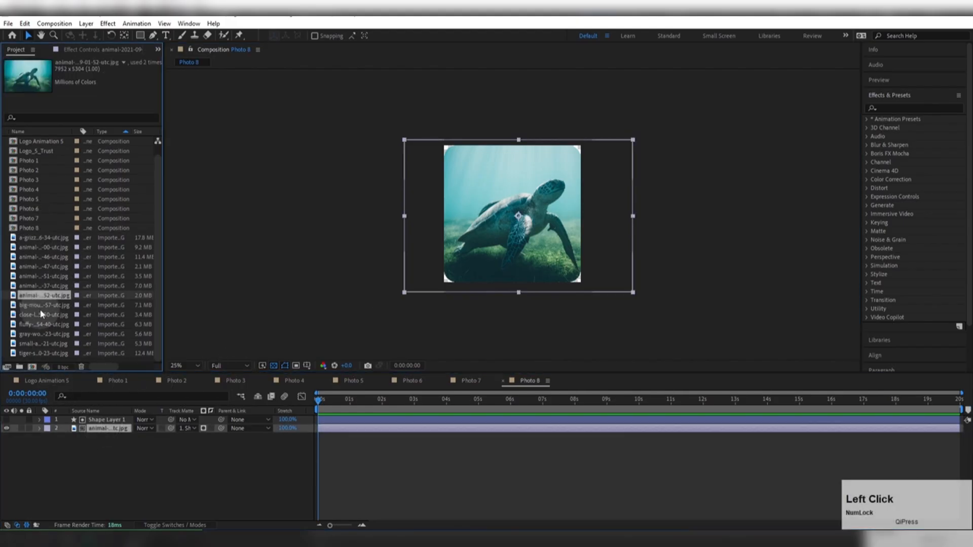
{"action": "left_click", "coordinate": [44, 305]}
{"action": "left_click_drag", "start_coordinate": [43, 305], "coordinate": [430, 259]}
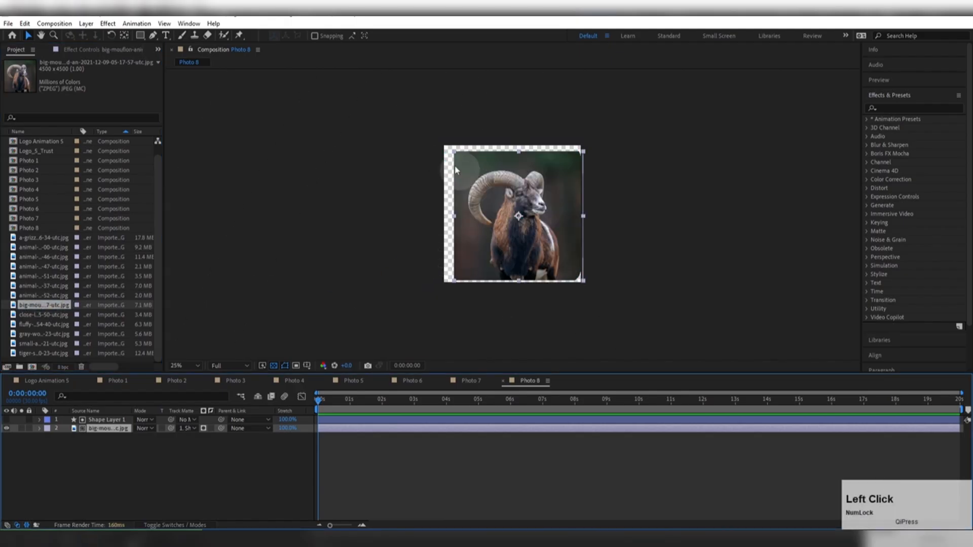
{"action": "left_click_drag", "start_coordinate": [454, 151], "coordinate": [421, 124]}
{"action": "left_click_drag", "start_coordinate": [477, 200], "coordinate": [484, 214]}
Duplicate Photo 8 and, in the opened copy, replace the mouflon with the leopard picture, moved up to cover the rounded square.
{"action": "left_click", "coordinate": [33, 230]}
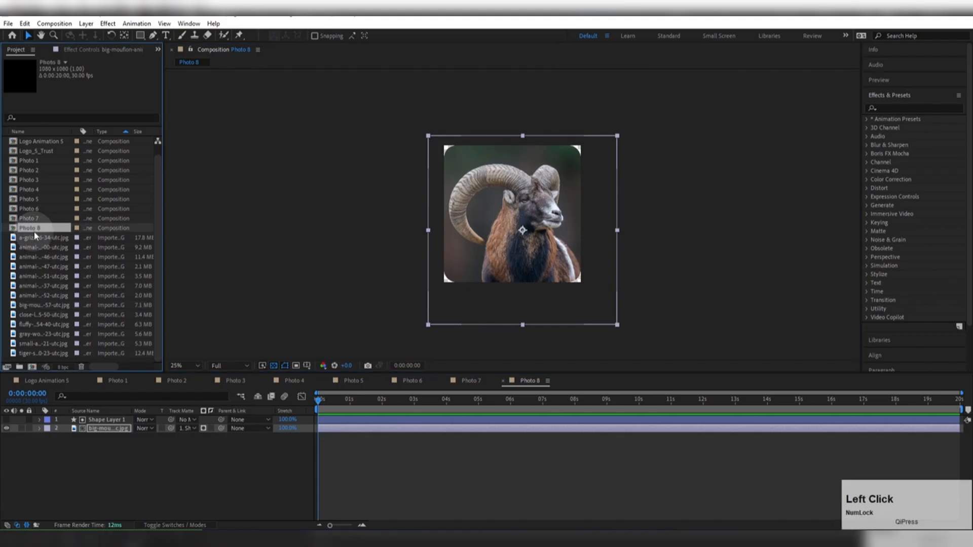
{"action": "double_click", "coordinate": [31, 228]}
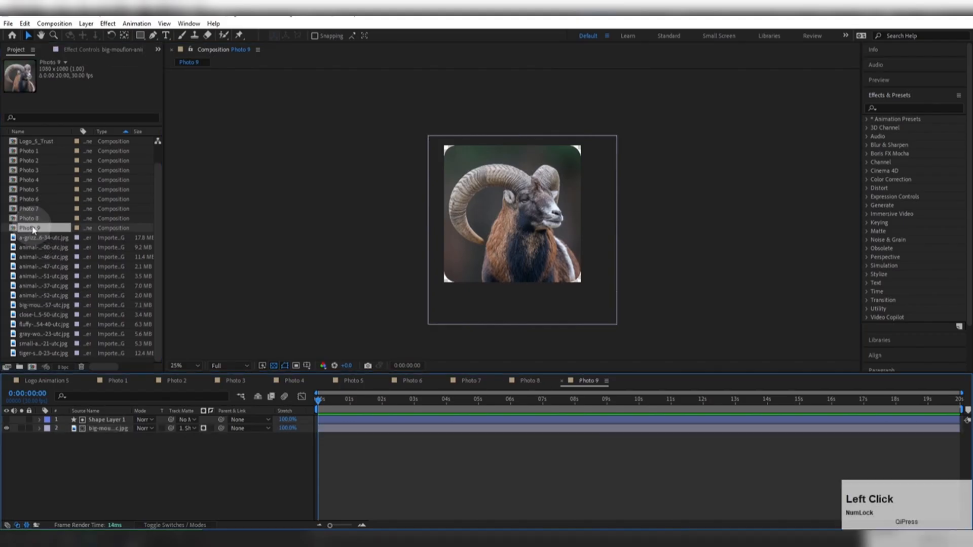
{"action": "left_click", "coordinate": [458, 318]}
{"action": "left_click", "coordinate": [49, 316]}
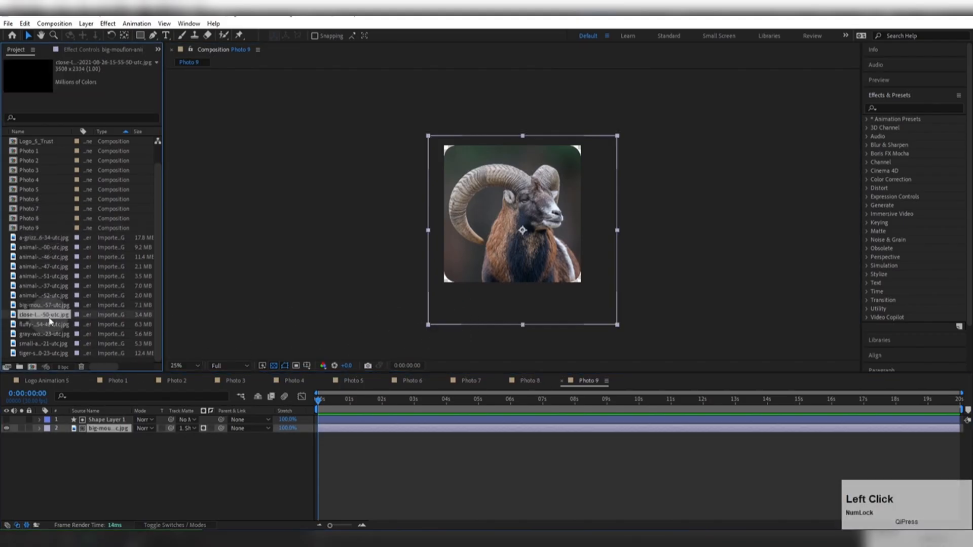
{"action": "left_click", "coordinate": [44, 325]}
{"action": "left_click", "coordinate": [36, 314]}
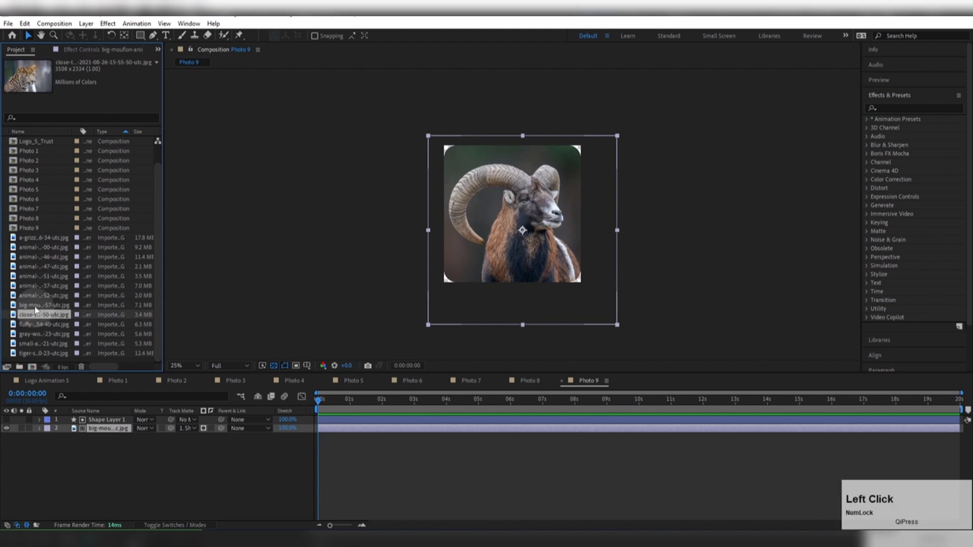
{"action": "left_click", "coordinate": [34, 305]}
{"action": "left_click", "coordinate": [34, 314]}
{"action": "left_click_drag", "start_coordinate": [34, 314], "coordinate": [413, 152]}
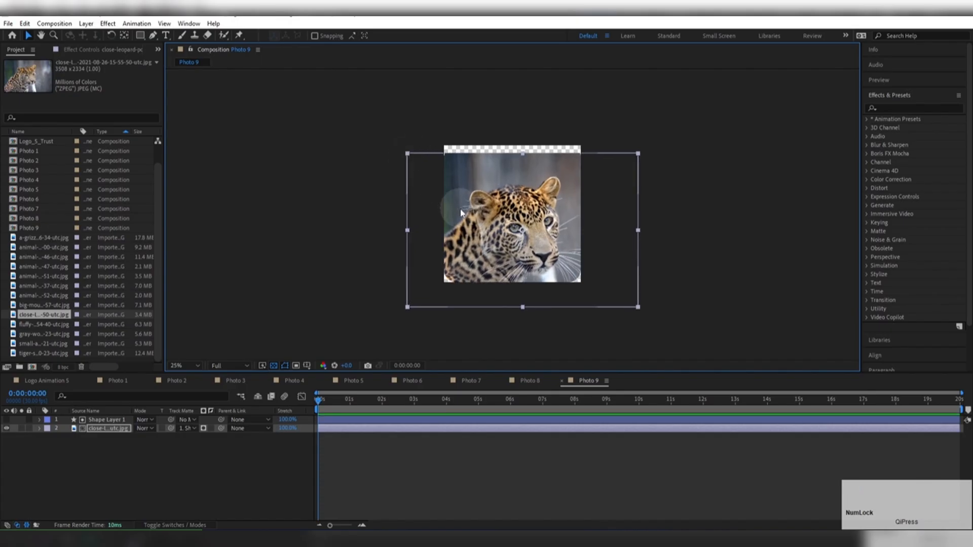
{"action": "left_click_drag", "start_coordinate": [463, 212], "coordinate": [462, 197]}
{"action": "left_click_drag", "start_coordinate": [495, 233], "coordinate": [492, 232]}
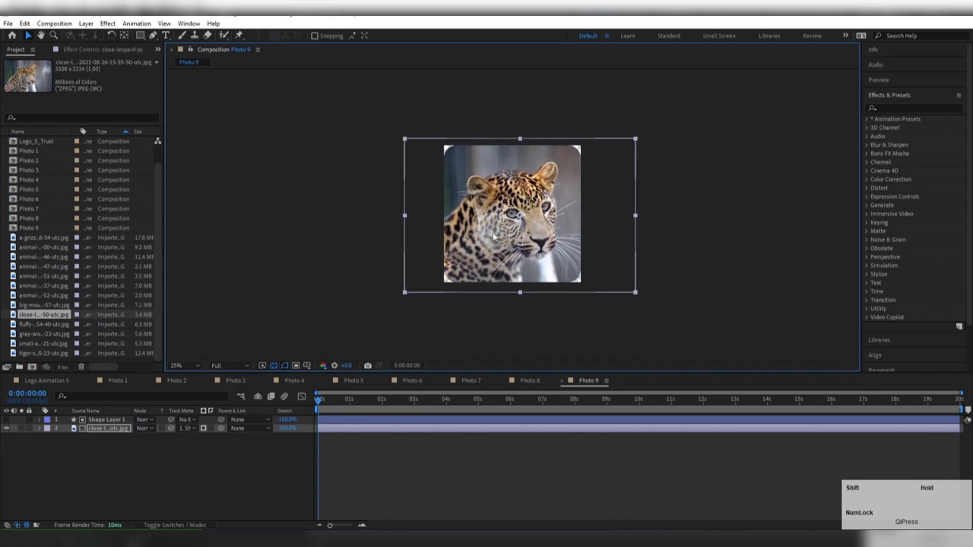
Duplicate Photo 9 and, in the opened copy, replace the leopard with the red fox picture.
{"action": "left_click", "coordinate": [33, 230]}
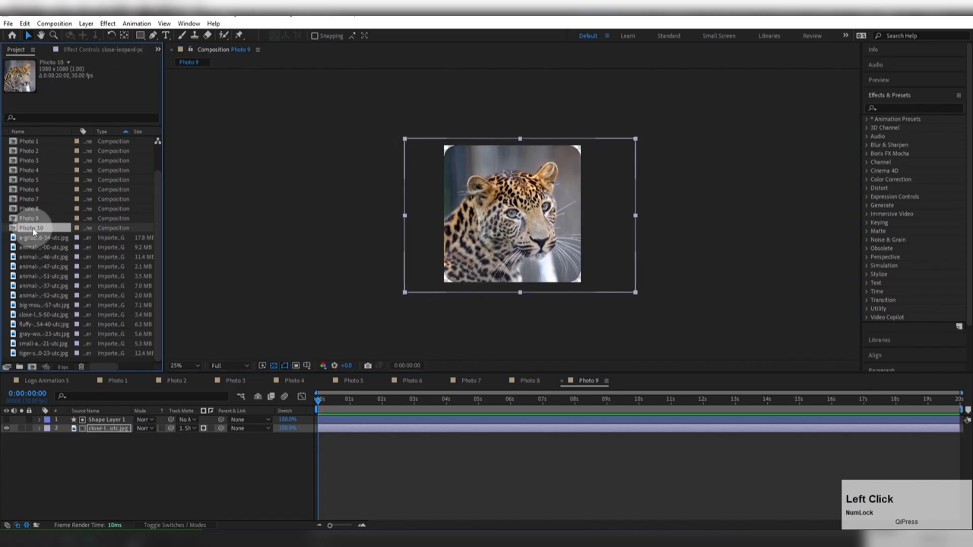
{"action": "double_click", "coordinate": [32, 228]}
{"action": "left_click", "coordinate": [50, 311]}
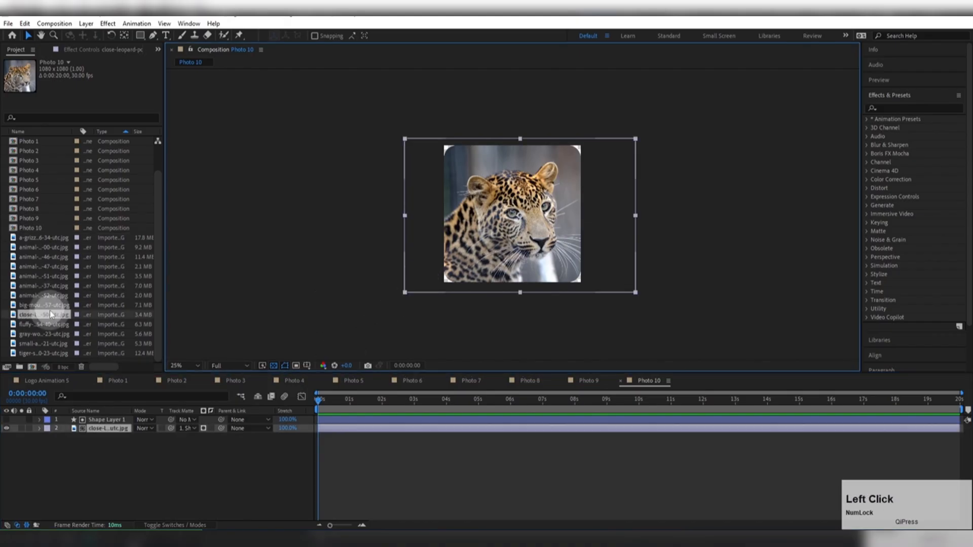
{"action": "left_click_drag", "start_coordinate": [50, 323], "coordinate": [464, 245]}
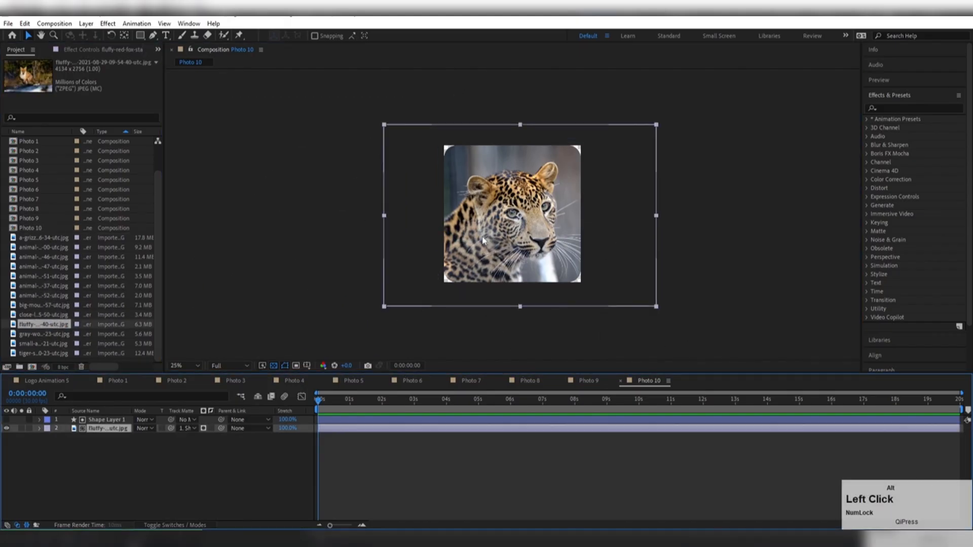
Duplicate Photo 10 and, in the opened copy, replace the fox with the gray wolf picture, scaled down and shifted slightly left.
{"action": "left_click", "coordinate": [49, 229]}
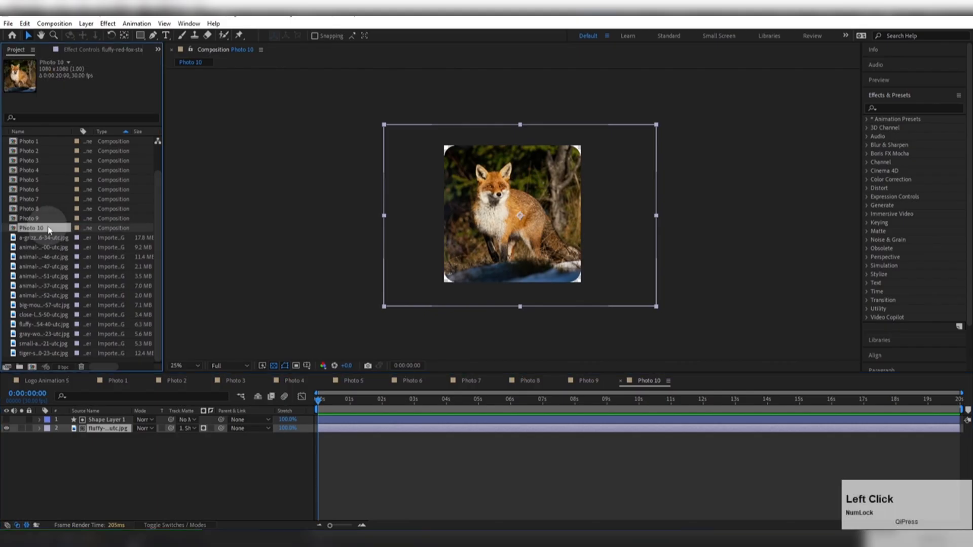
{"action": "double_click", "coordinate": [50, 229]}
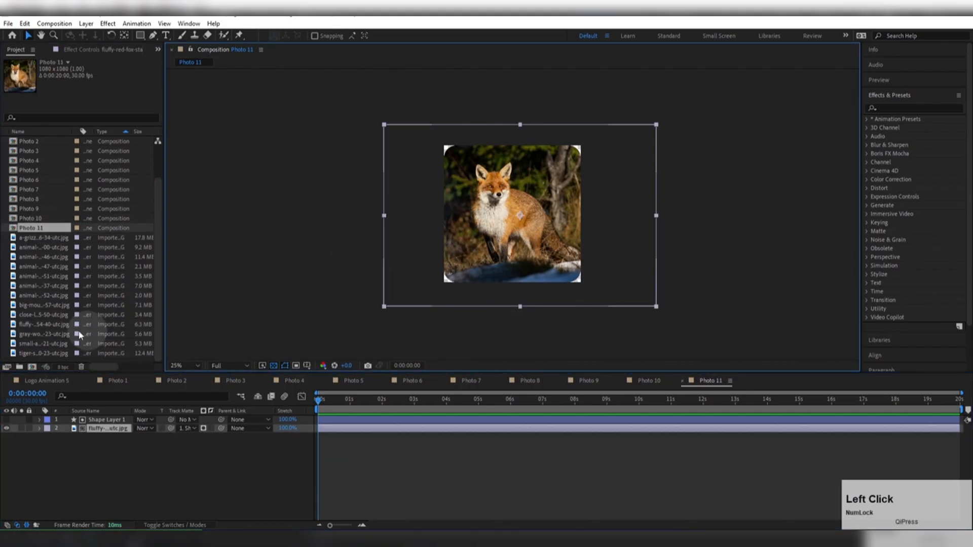
{"action": "left_click_drag", "start_coordinate": [32, 334], "coordinate": [415, 274]}
{"action": "left_click_drag", "start_coordinate": [430, 91], "coordinate": [475, 148]}
{"action": "left_click_drag", "start_coordinate": [511, 218], "coordinate": [498, 218]}
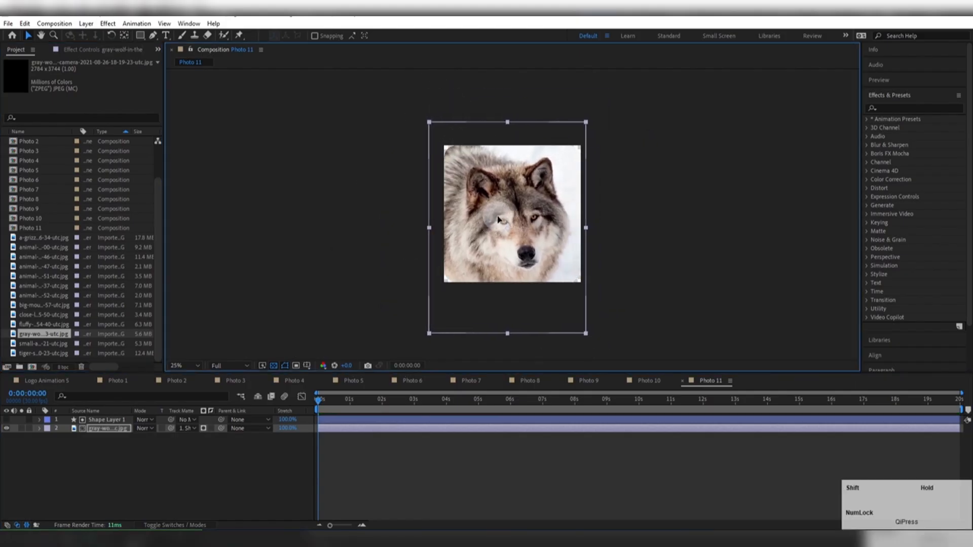
Duplicate Photo 11 and, in the opened copy, replace the wolf with the tiger picture, scaled down and shifted right until its head fits the square.
{"action": "left_click", "coordinate": [23, 228]}
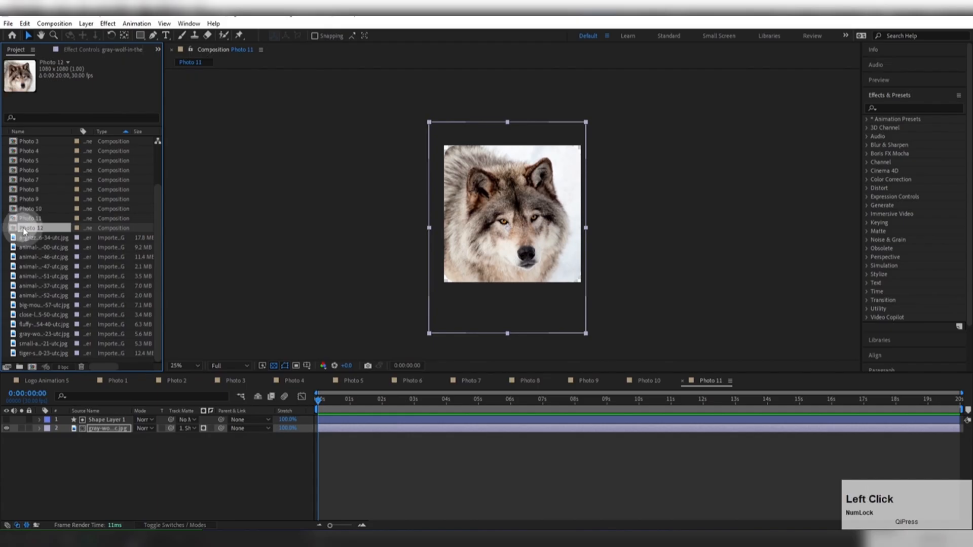
{"action": "double_click", "coordinate": [23, 230]}
{"action": "scroll", "coordinate": [51, 334], "scroll_direction": "down", "scroll_amount": 2}
{"action": "left_click", "coordinate": [33, 355]}
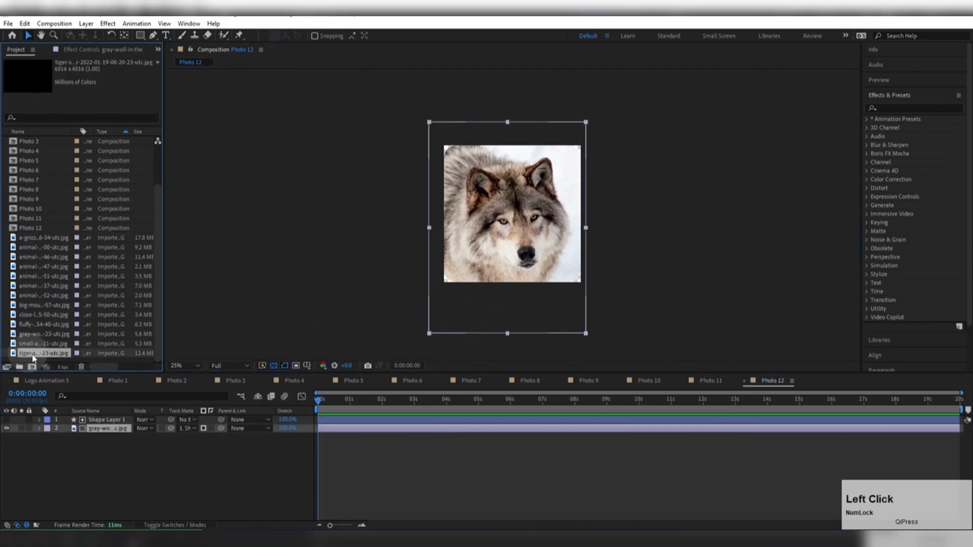
{"action": "left_click_drag", "start_coordinate": [36, 355], "coordinate": [455, 306]}
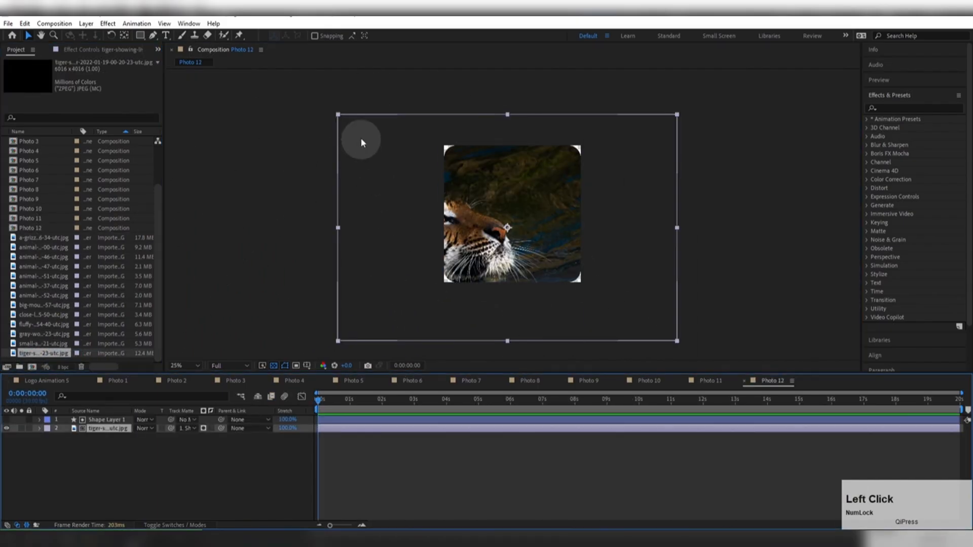
{"action": "left_click_drag", "start_coordinate": [347, 121], "coordinate": [414, 146]}
{"action": "left_click_drag", "start_coordinate": [497, 219], "coordinate": [548, 205]}
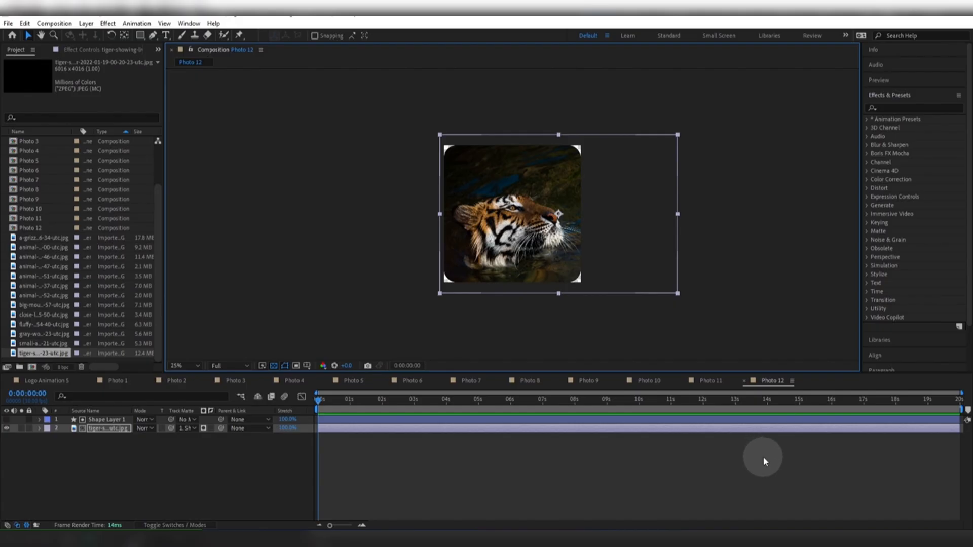
Close all the open compositions and reopen only Logo Animation 5.
{"action": "key", "text": "ctrl+w"}
{"action": "key", "text": "ctrl+w"}
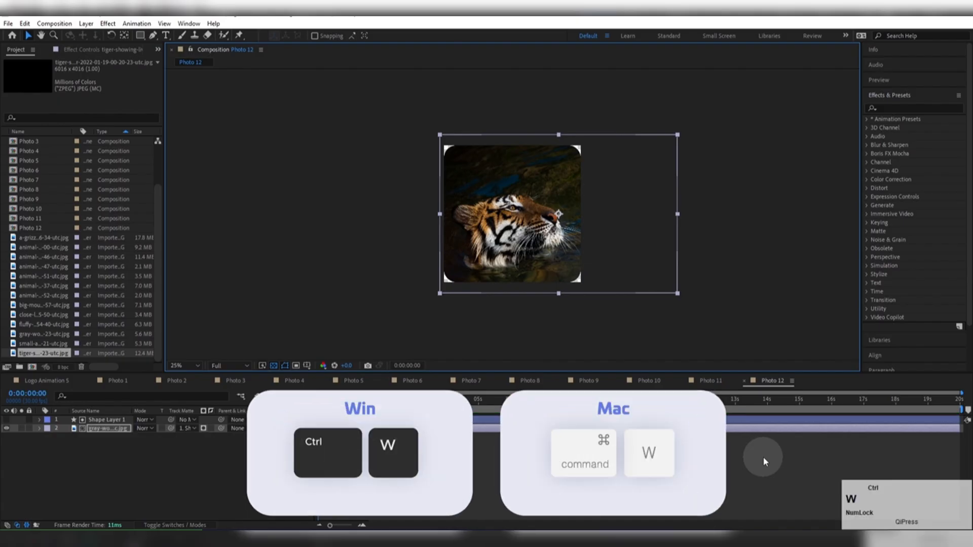
{"action": "key", "text": "ctrl+w"}
{"action": "key", "text": "ctrl+w"}
{"action": "key", "text": "ctrl+w"}
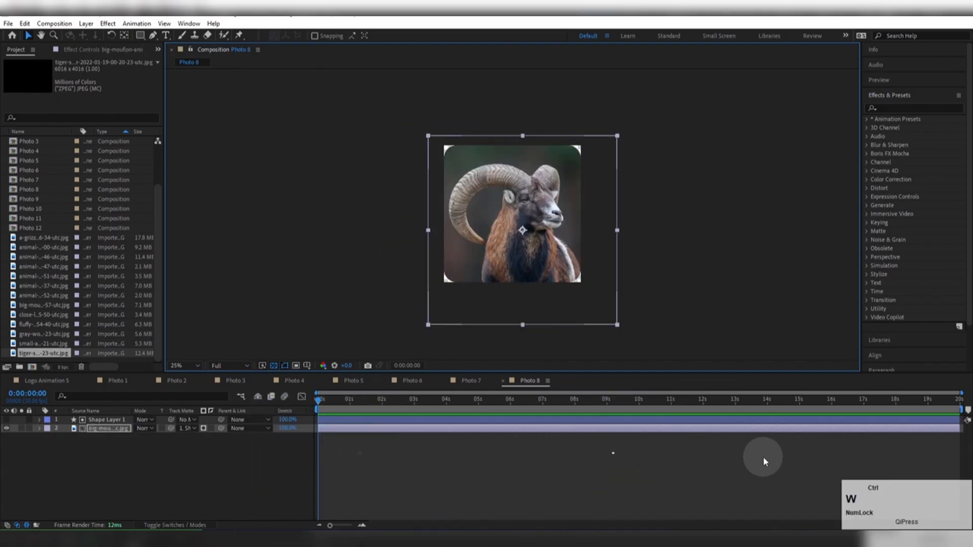
{"action": "key", "text": "ctrl+w"}
{"action": "key", "text": "ctrl+w"}
{"action": "key", "text": "ctrl+w"}
{"action": "key", "text": "ctrl+w"}
{"action": "key", "text": "ctrl+w"}
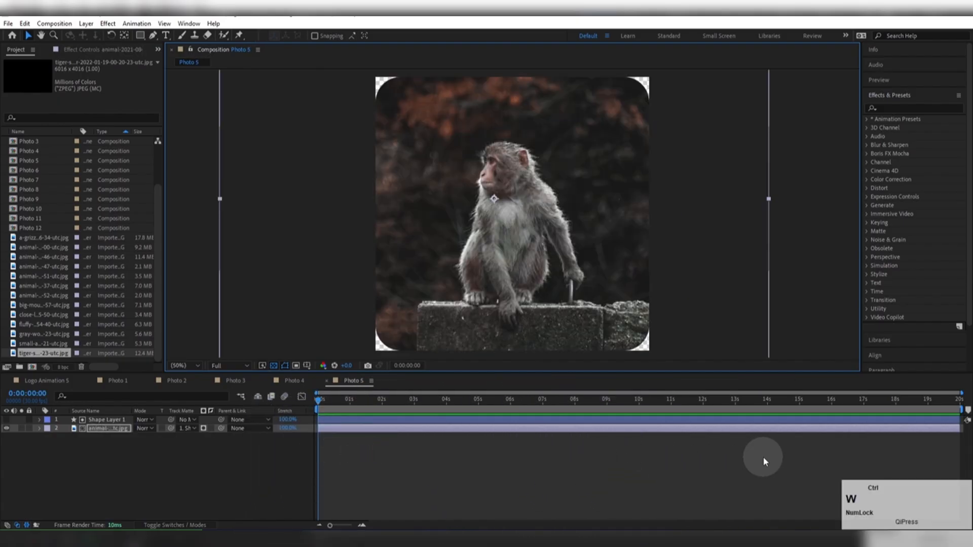
{"action": "key", "text": "ctrl+w"}
{"action": "key", "text": "ctrl+w"}
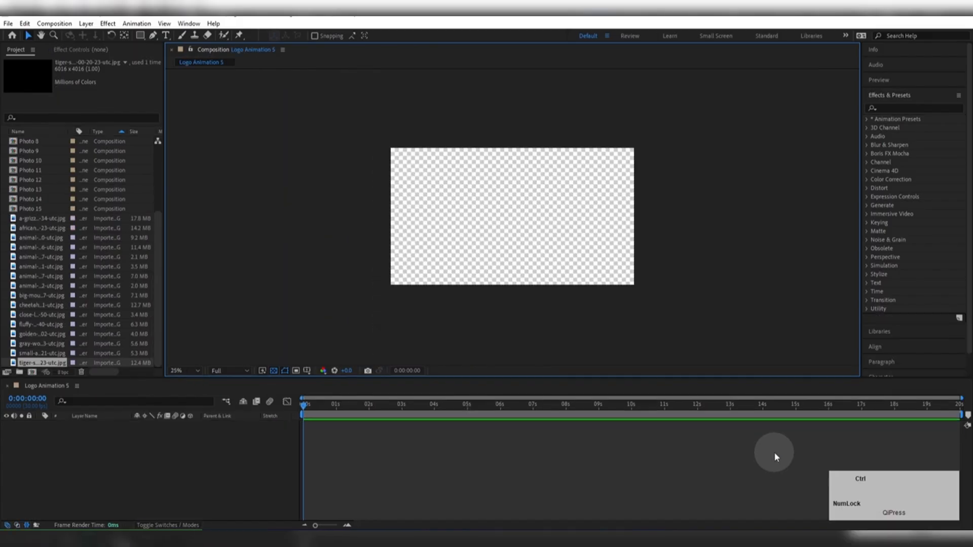
{"action": "key", "text": "ctrl+w"}
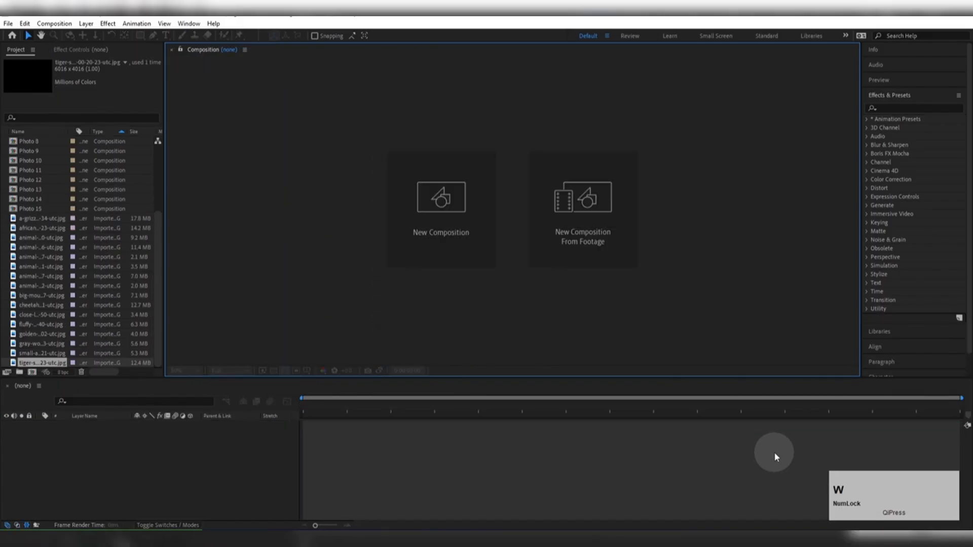
{"action": "scroll", "coordinate": [64, 304], "scroll_direction": "up", "scroll_amount": 4}
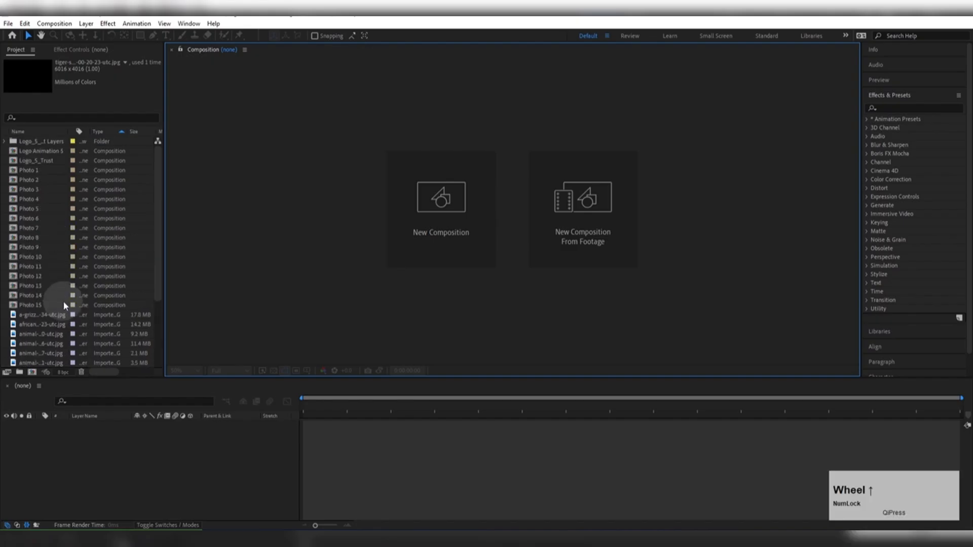
{"action": "double_click", "coordinate": [39, 151]}
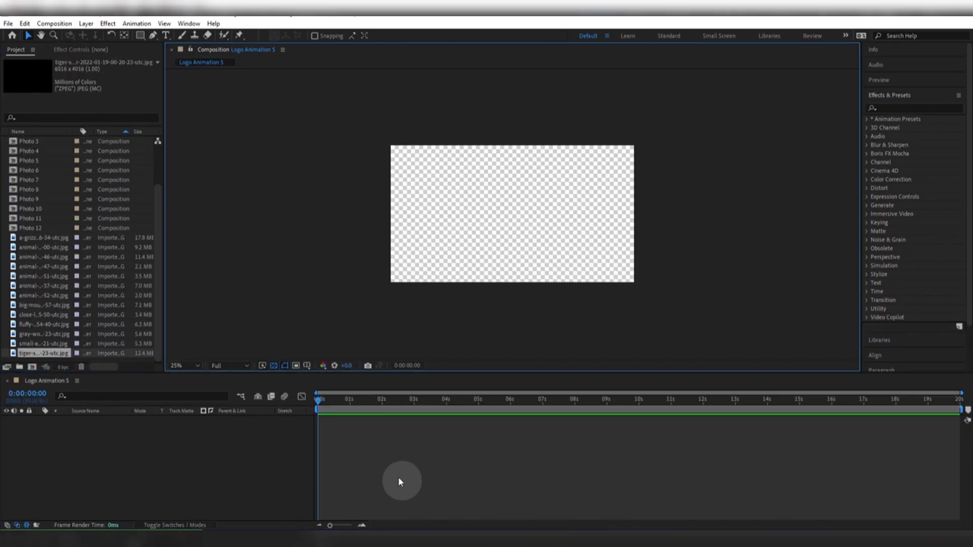
Create a new project folder named Animals Pics.
{"action": "scroll", "coordinate": [89, 301], "scroll_direction": "up", "scroll_amount": 2}
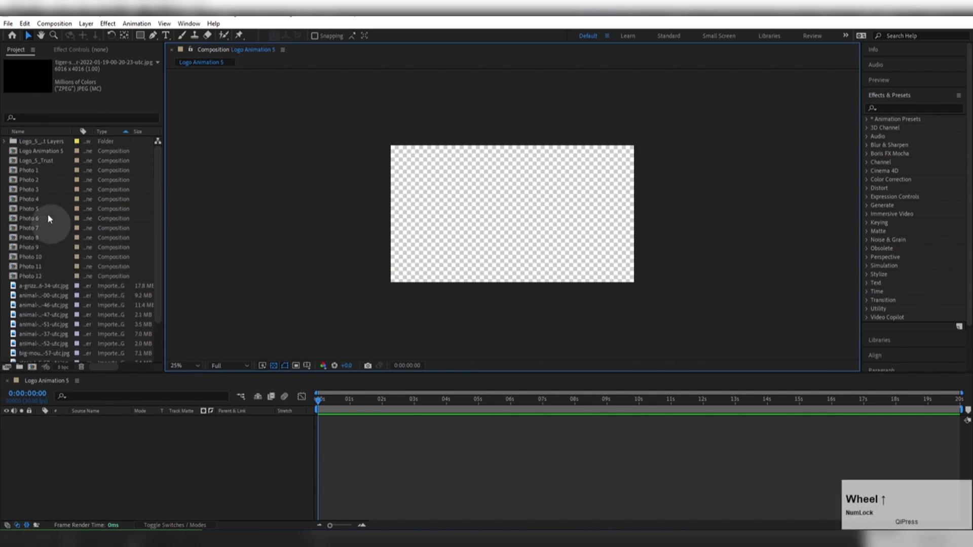
{"action": "scroll", "coordinate": [48, 230], "scroll_direction": "down", "scroll_amount": 2}
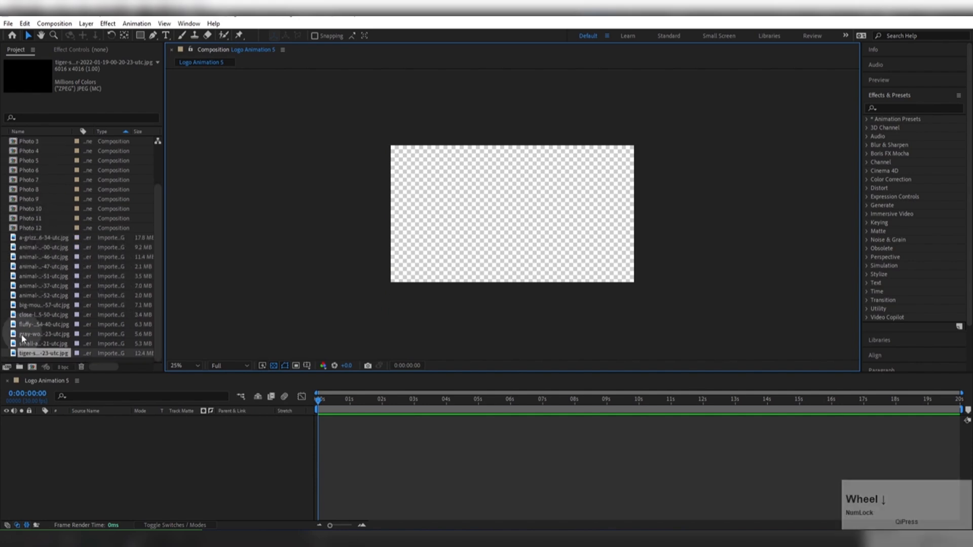
{"action": "left_click", "coordinate": [19, 367]}
{"action": "type", "text": "Animals Pics"}
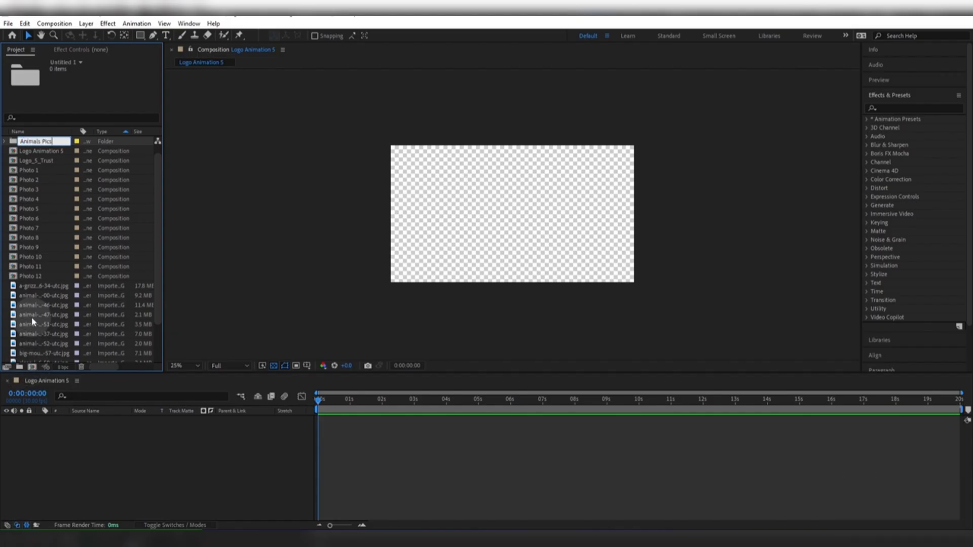
{"action": "key", "text": "Return"}
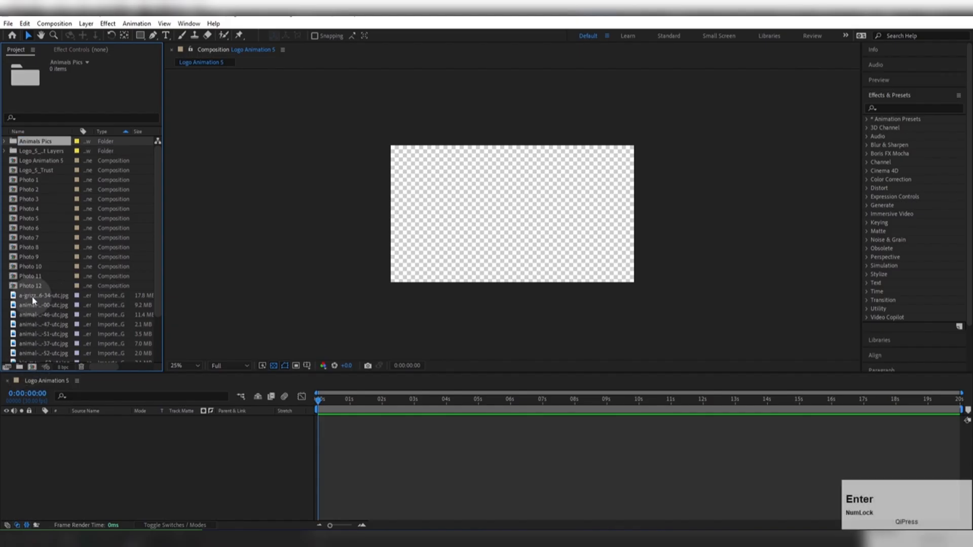
Move all the imported animal JPG files, from the grizzly to the tiger, into the Animals Pics folder.
{"action": "left_click", "coordinate": [28, 287]}
{"action": "scroll", "coordinate": [38, 298], "scroll_direction": "down", "scroll_amount": 2}
{"action": "left_click", "coordinate": [27, 354], "text": "shift"}
{"action": "scroll", "coordinate": [37, 310], "scroll_direction": "up", "scroll_amount": 2}
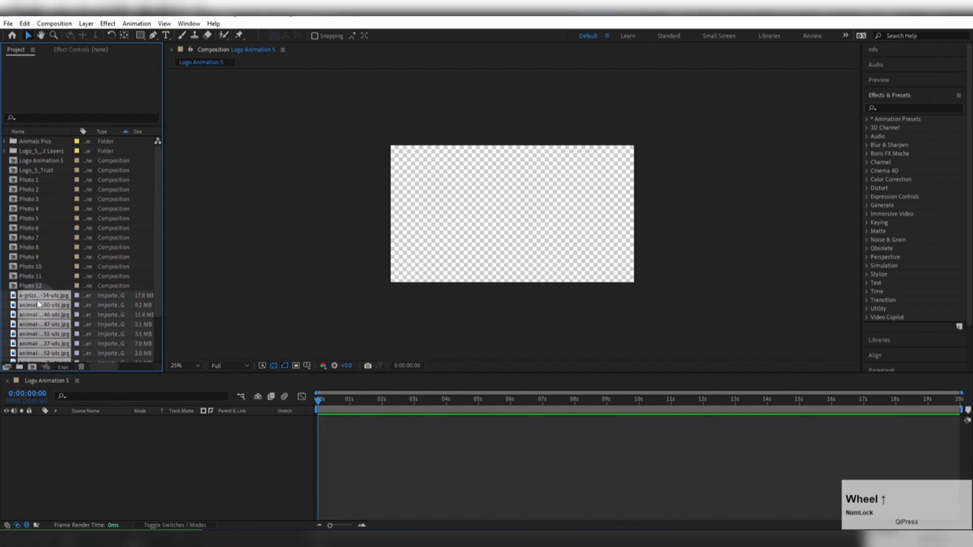
{"action": "left_click_drag", "start_coordinate": [32, 294], "coordinate": [32, 142]}
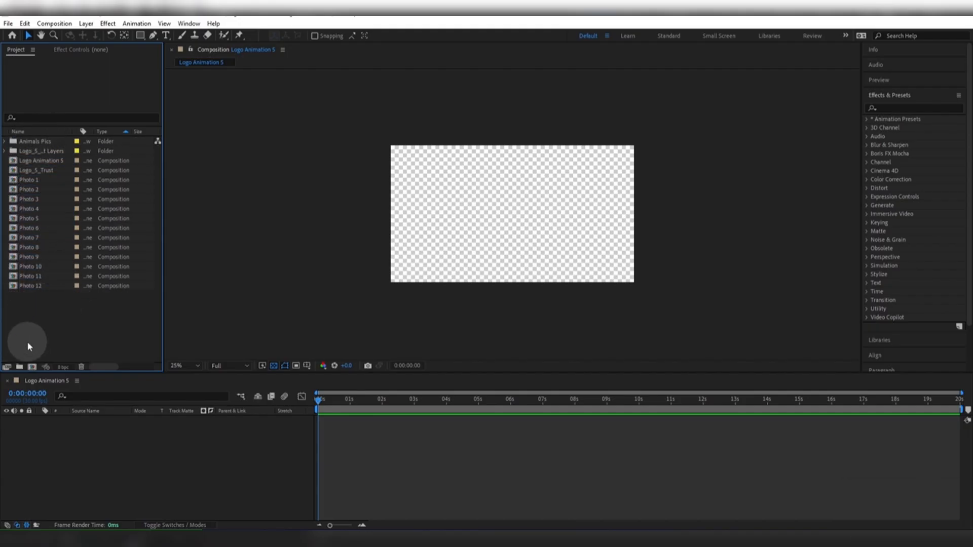
Create a project folder named Precomps and move the compositions Photo 1 through Photo 12 into it.
{"action": "left_click", "coordinate": [20, 366]}
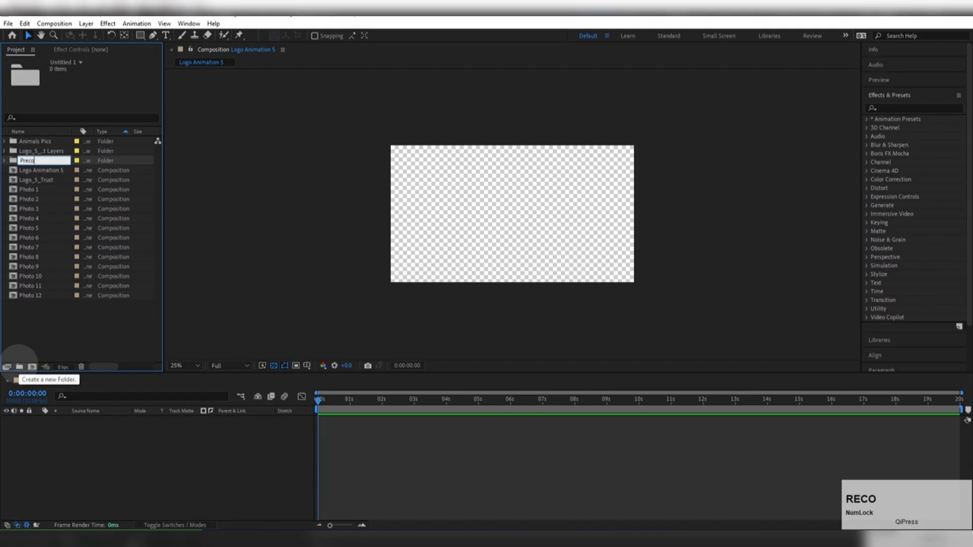
{"action": "left_click", "coordinate": [28, 189]}
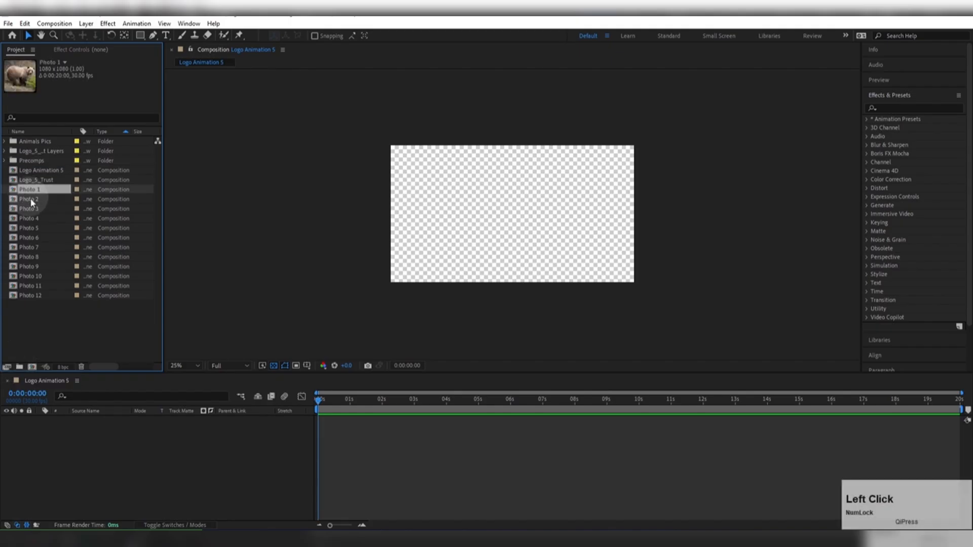
{"action": "left_click", "coordinate": [24, 296], "text": "shift"}
{"action": "left_click_drag", "start_coordinate": [33, 190], "coordinate": [32, 161]}
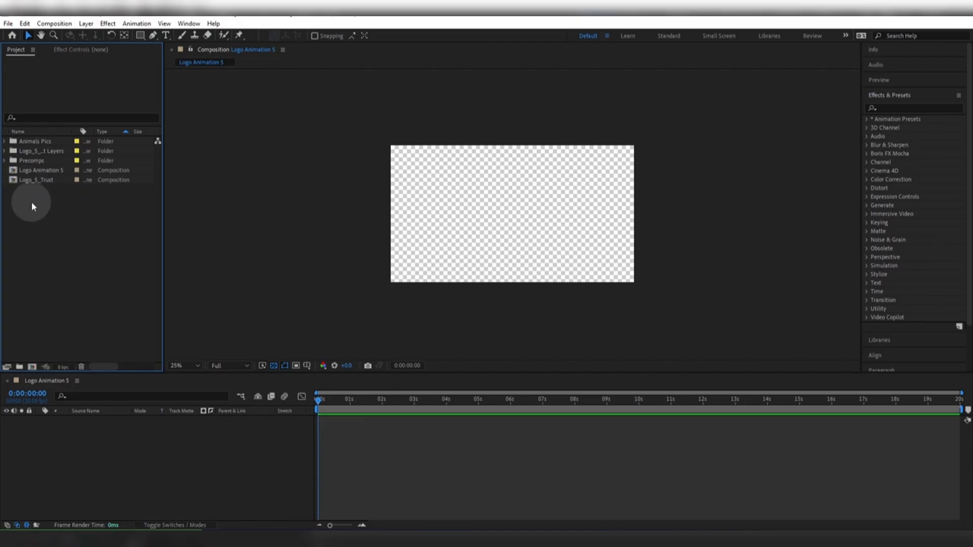
Save the project and add the Photo 1 through Photo 12 compositions from the Precomps folder to the Logo Animation 5 timeline.
{"action": "key", "text": "ctrl+s"}
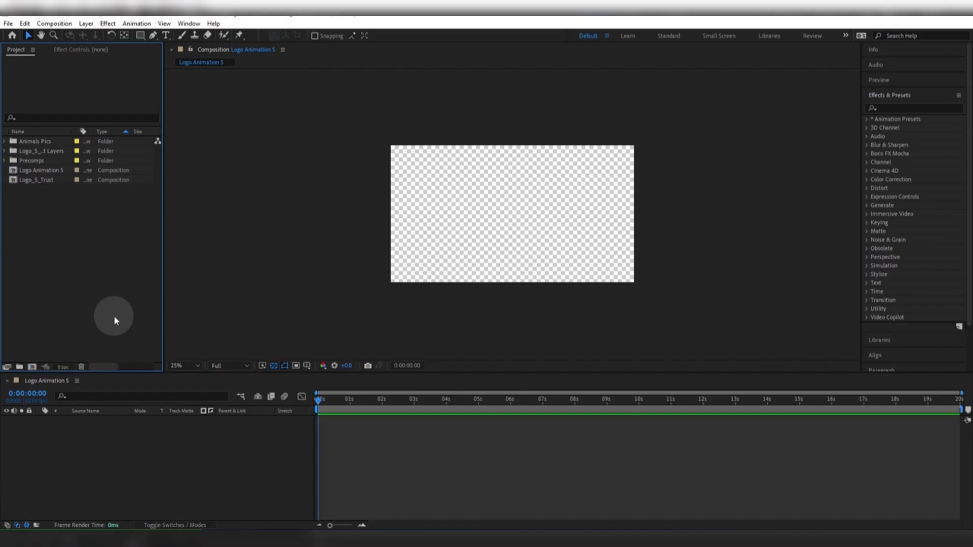
{"action": "left_click", "coordinate": [6, 161]}
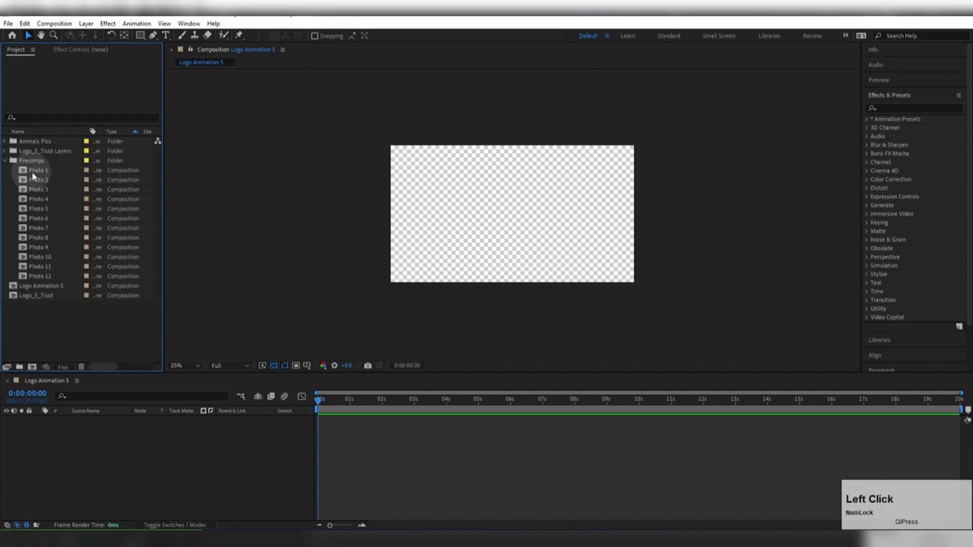
{"action": "left_click", "coordinate": [37, 172]}
{"action": "left_click", "coordinate": [39, 274], "text": "shift"}
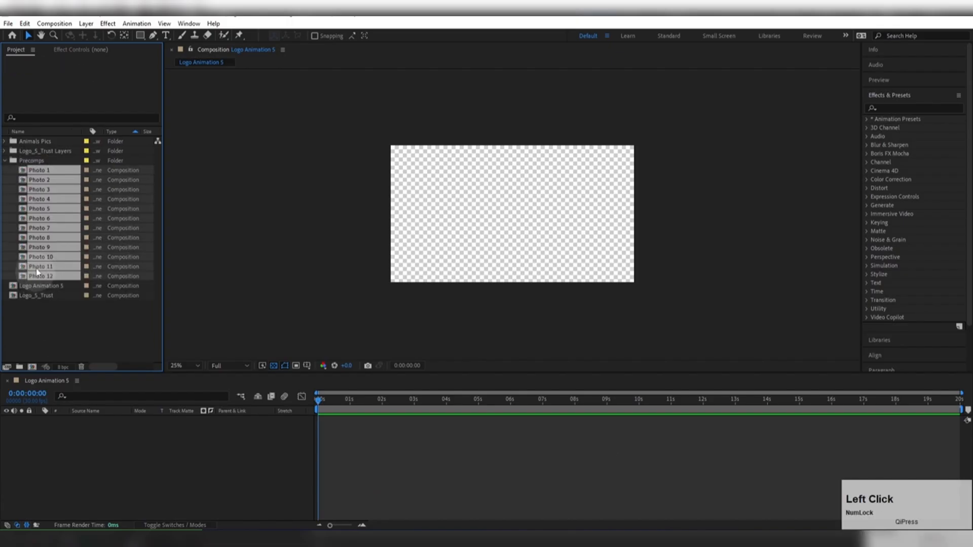
{"action": "left_click_drag", "start_coordinate": [43, 278], "coordinate": [134, 465]}
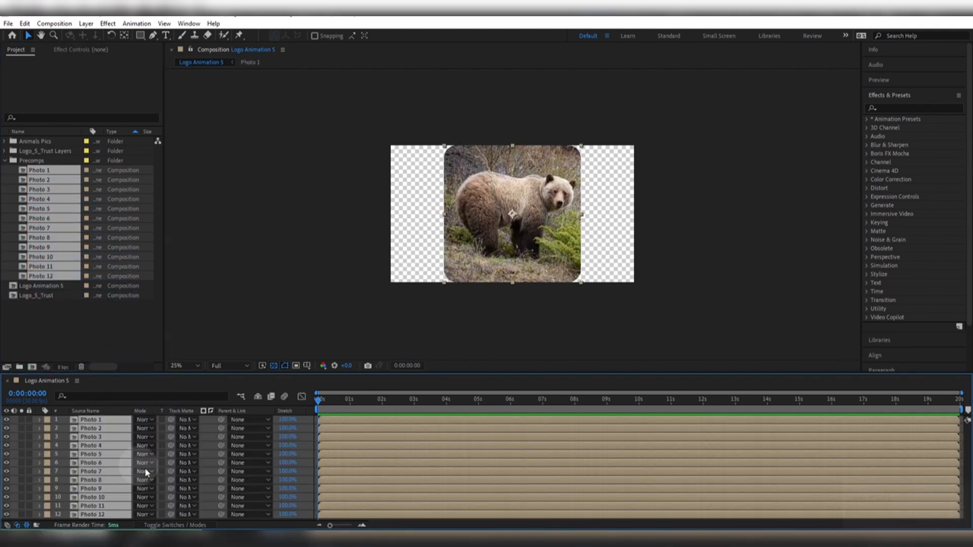
{"action": "left_click_drag", "start_coordinate": [506, 366], "coordinate": [523, 326]}
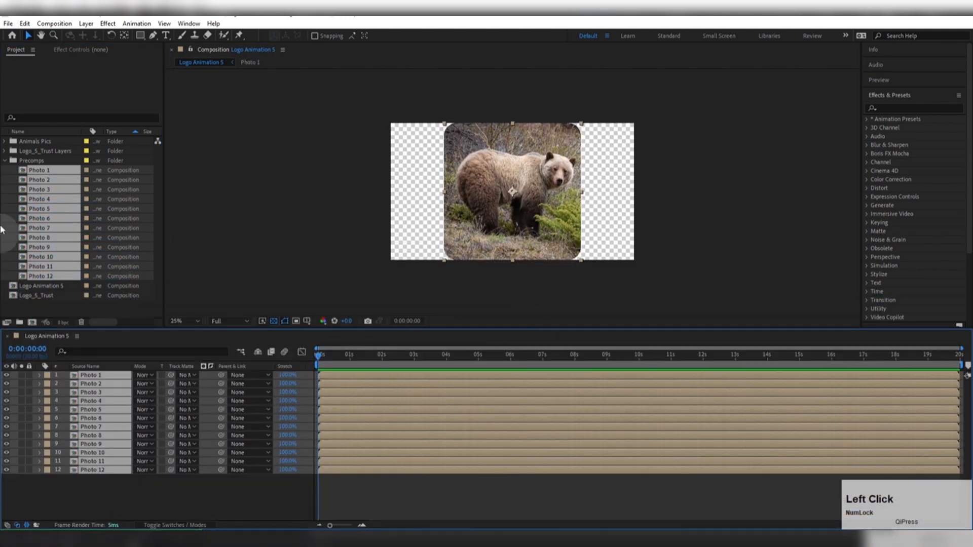
{"action": "left_click", "coordinate": [4, 161]}
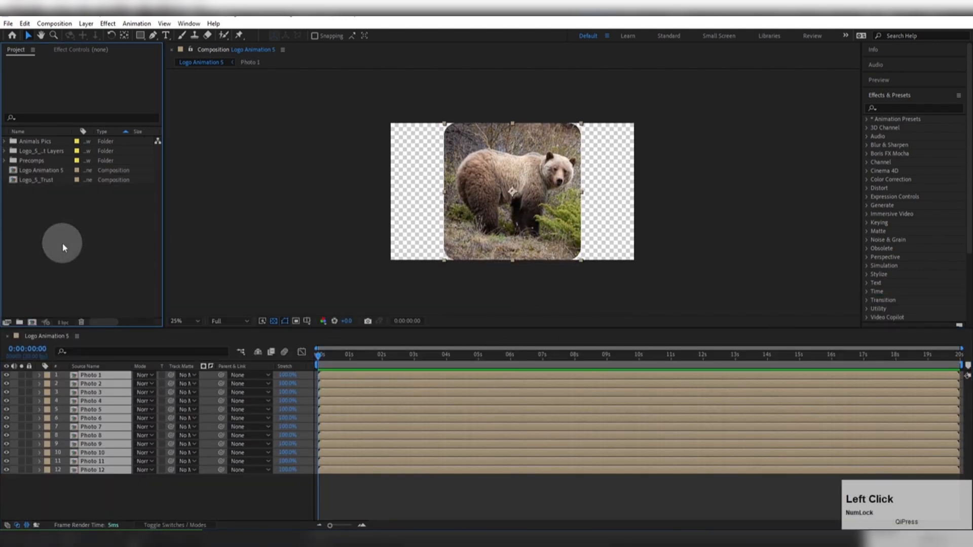
{"action": "left_click", "coordinate": [177, 494]}
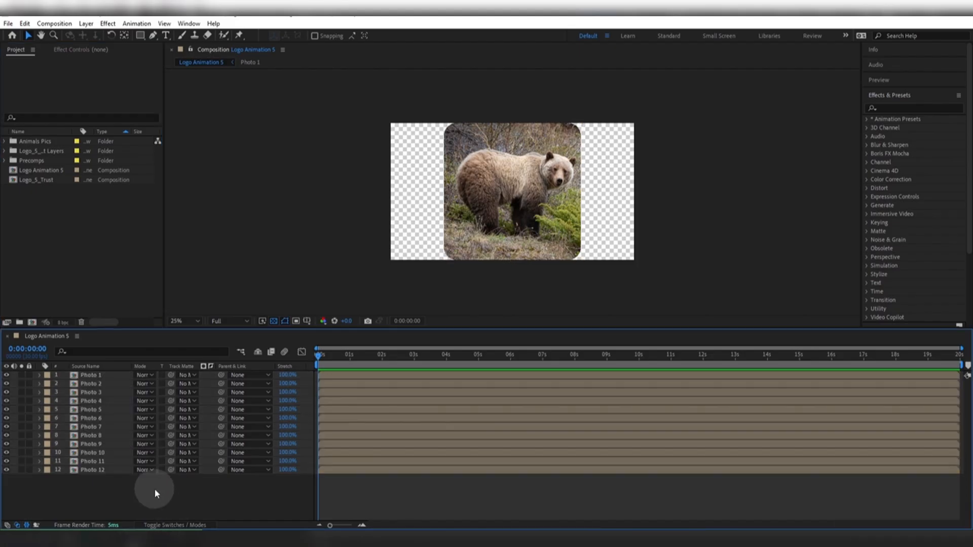
Add a one-node camera with the 35mm preset to Logo Animation 5.
{"action": "right_click", "coordinate": [154, 489]}
{"action": "mouse_move", "coordinate": [202, 363]}
{"action": "left_click", "coordinate": [314, 414]}
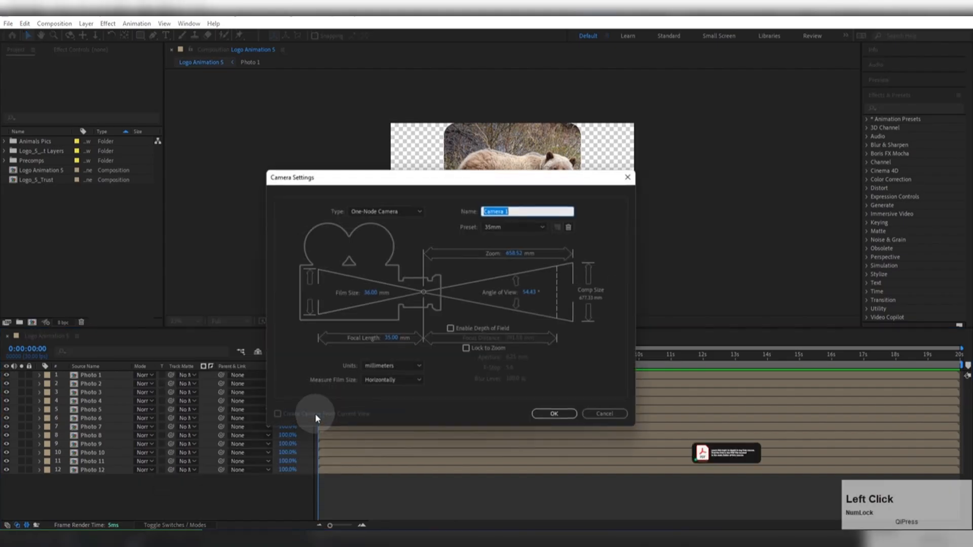
{"action": "left_click", "coordinate": [383, 212]}
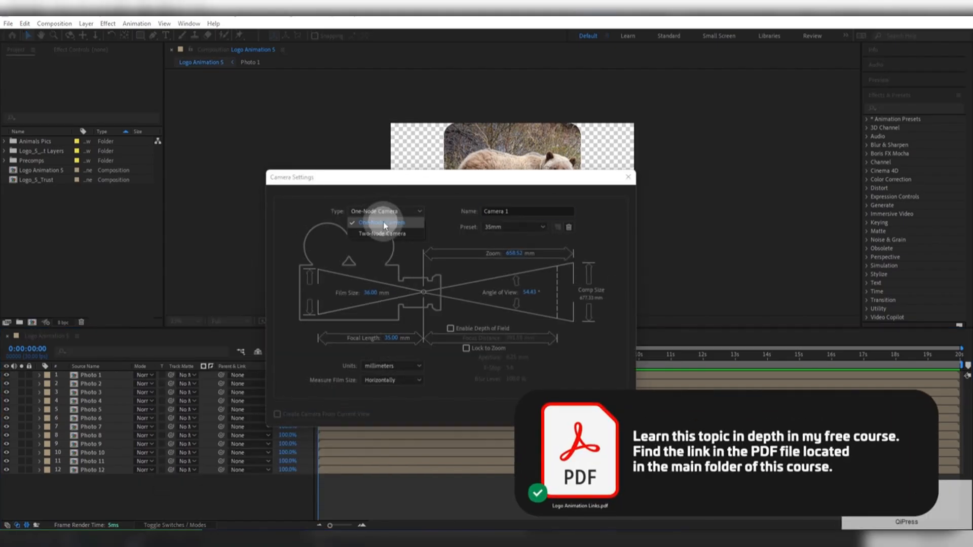
{"action": "left_click", "coordinate": [384, 223]}
{"action": "left_click", "coordinate": [508, 232]}
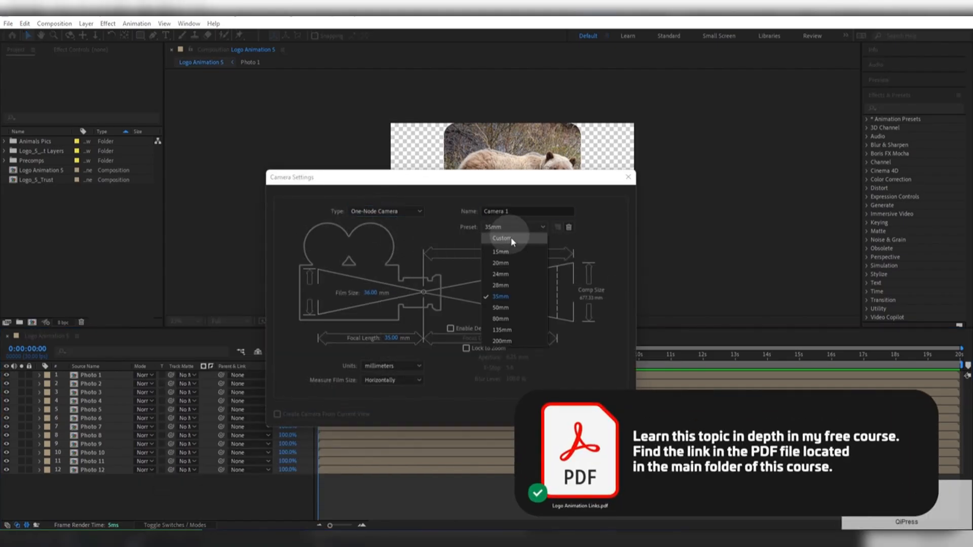
{"action": "left_click", "coordinate": [502, 297]}
{"action": "left_click", "coordinate": [547, 415]}
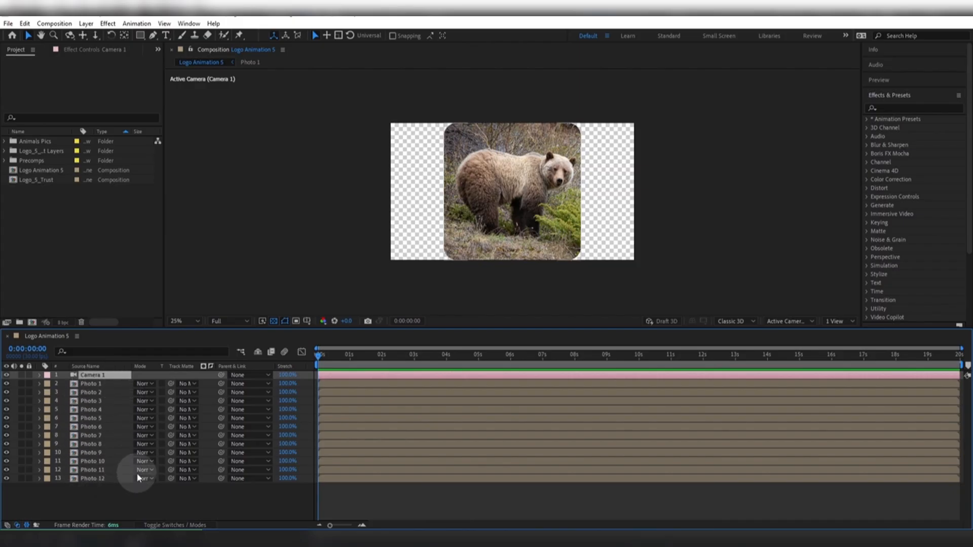
Turn the layers Photo 1 through Photo 12 into 3D layers.
{"action": "left_click", "coordinate": [154, 526]}
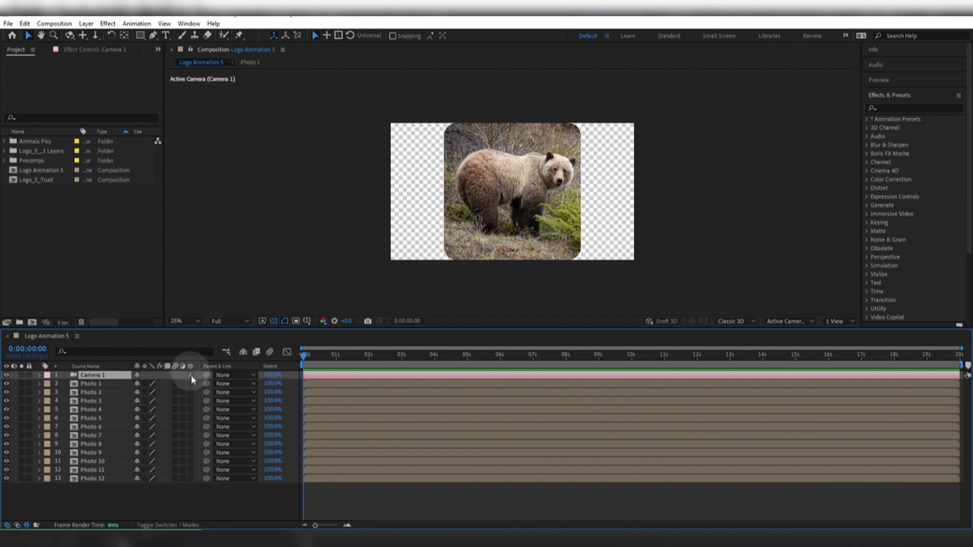
{"action": "left_click", "coordinate": [85, 384]}
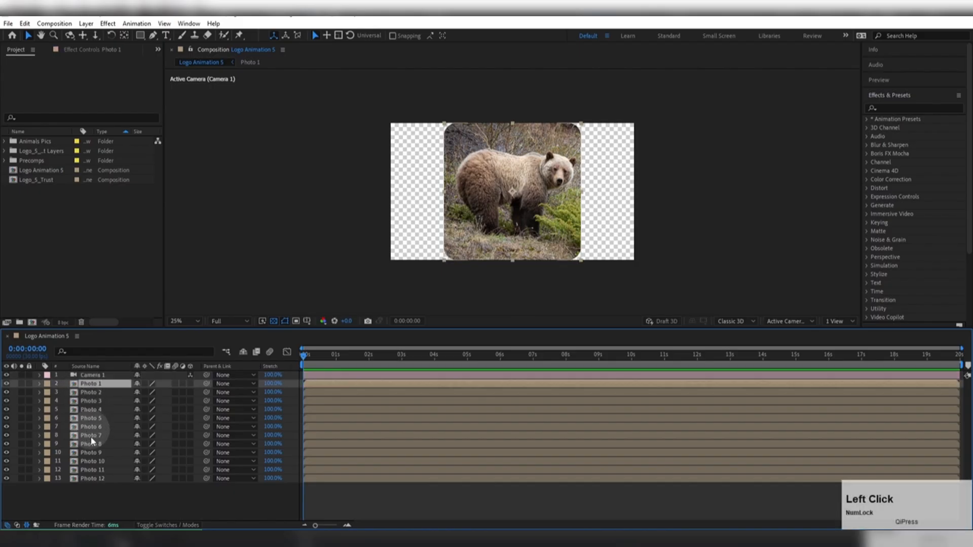
{"action": "left_click", "coordinate": [90, 480], "text": "shift"}
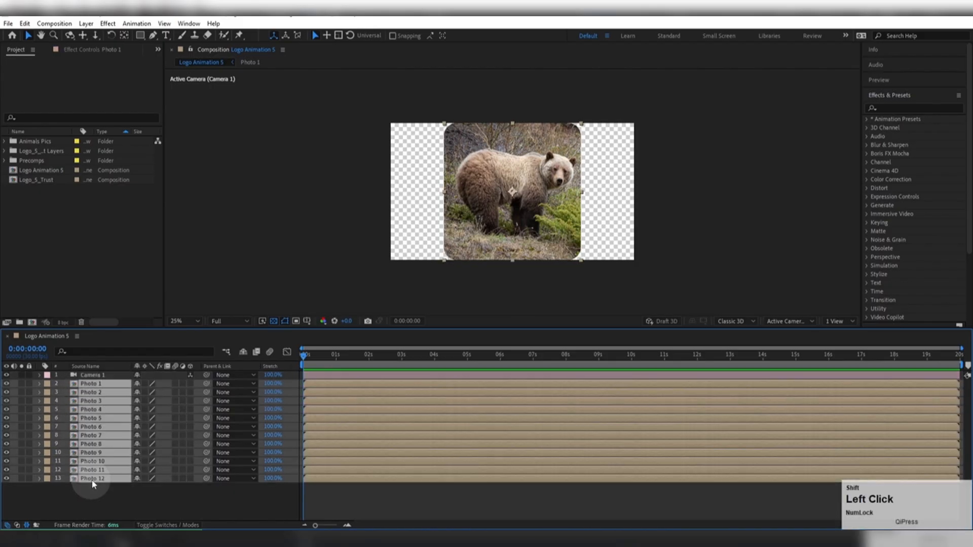
{"action": "left_click", "coordinate": [190, 384]}
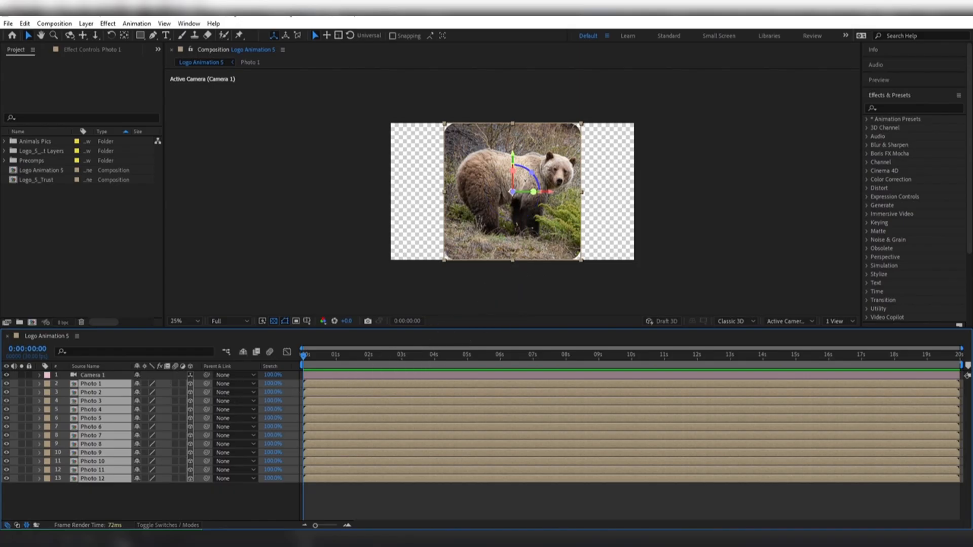
Display the composition from Custom View 1 with the transparency grid off and the magnification fitted to the viewer.
{"action": "left_click", "coordinate": [797, 324]}
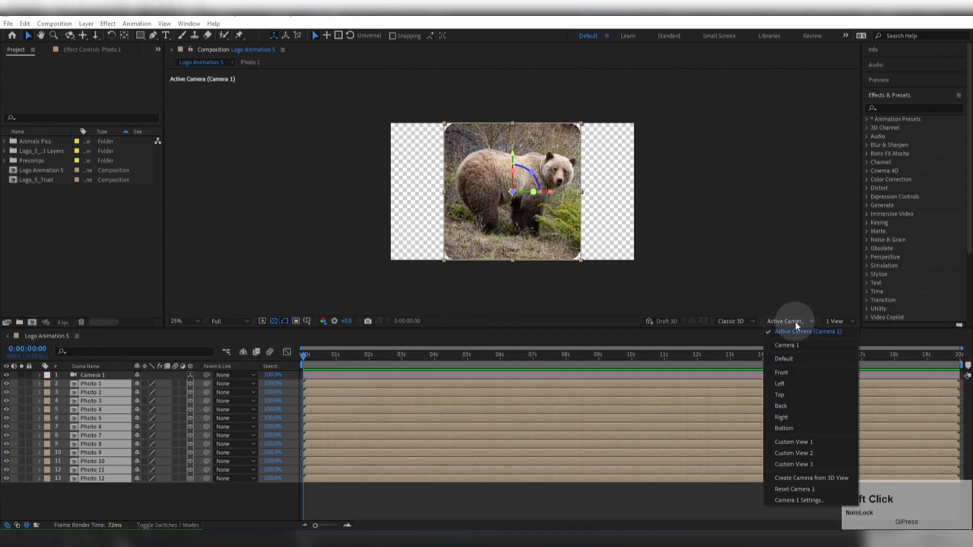
{"action": "left_click", "coordinate": [783, 441]}
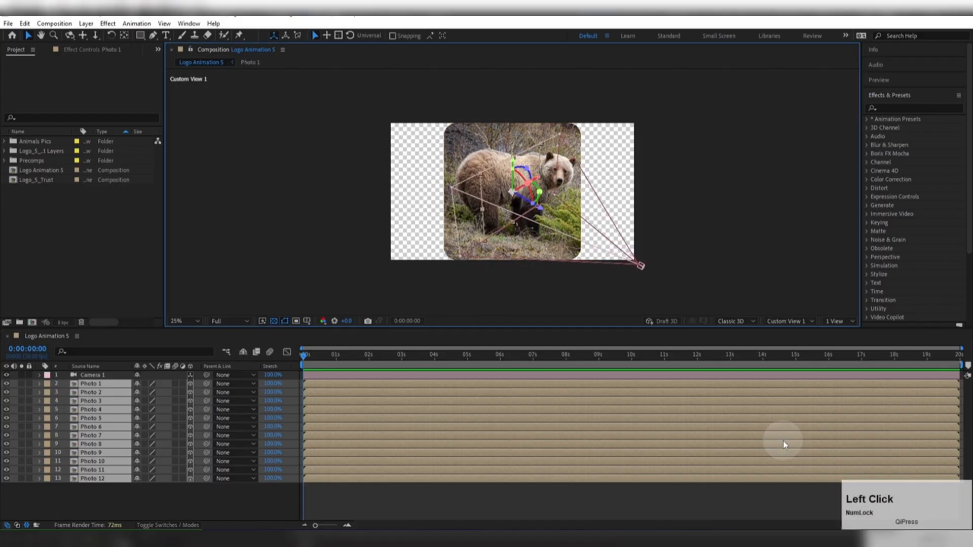
{"action": "left_click", "coordinate": [274, 321]}
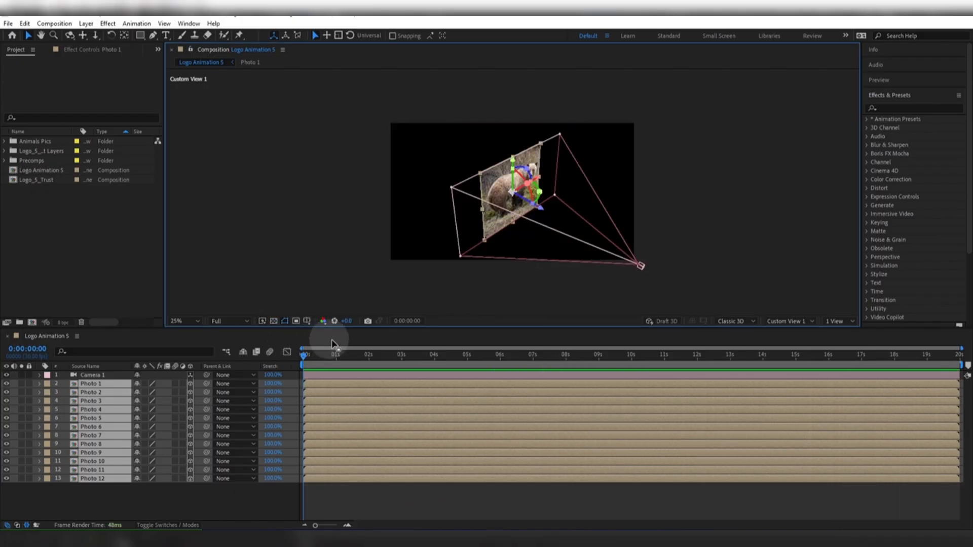
{"action": "left_click", "coordinate": [184, 320]}
{"action": "left_click", "coordinate": [186, 328]}
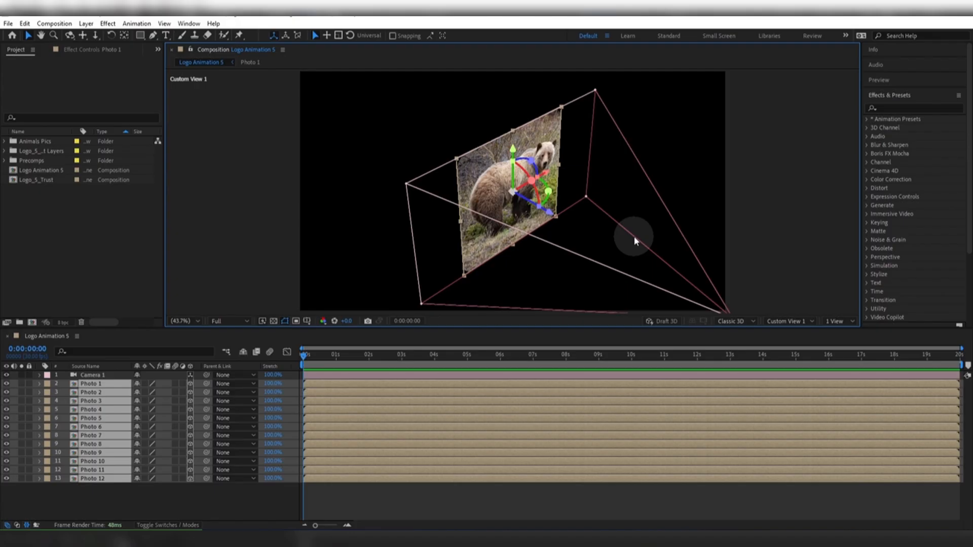
Examine the camera and the photo stack in the 3D view, briefly toggling the visibility of Photo 1.
{"action": "left_click_drag", "start_coordinate": [636, 241], "coordinate": [613, 211]}
{"action": "left_click", "coordinate": [700, 279]}
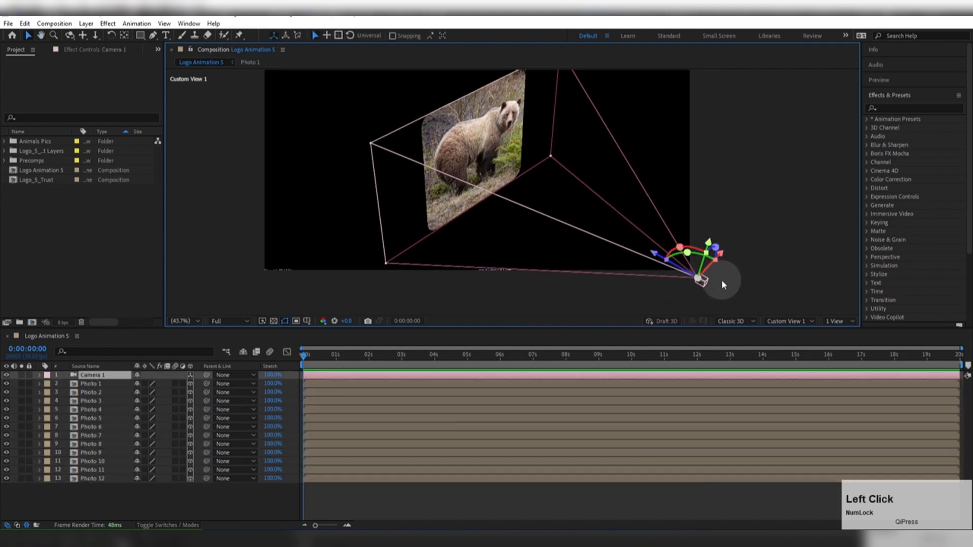
{"action": "left_click_drag", "start_coordinate": [458, 125], "coordinate": [485, 159]}
{"action": "left_click", "coordinate": [94, 384]}
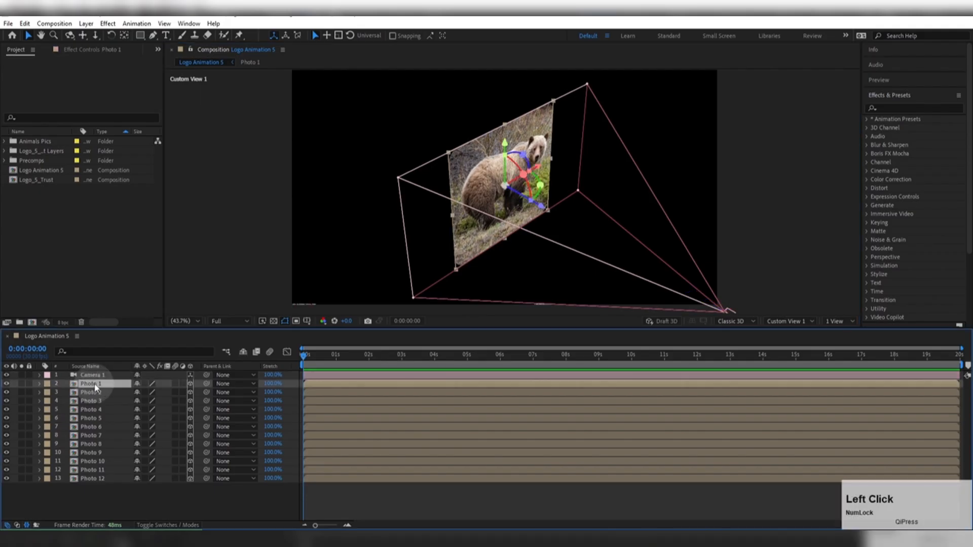
{"action": "left_click", "coordinate": [7, 384]}
{"action": "left_click", "coordinate": [7, 384]}
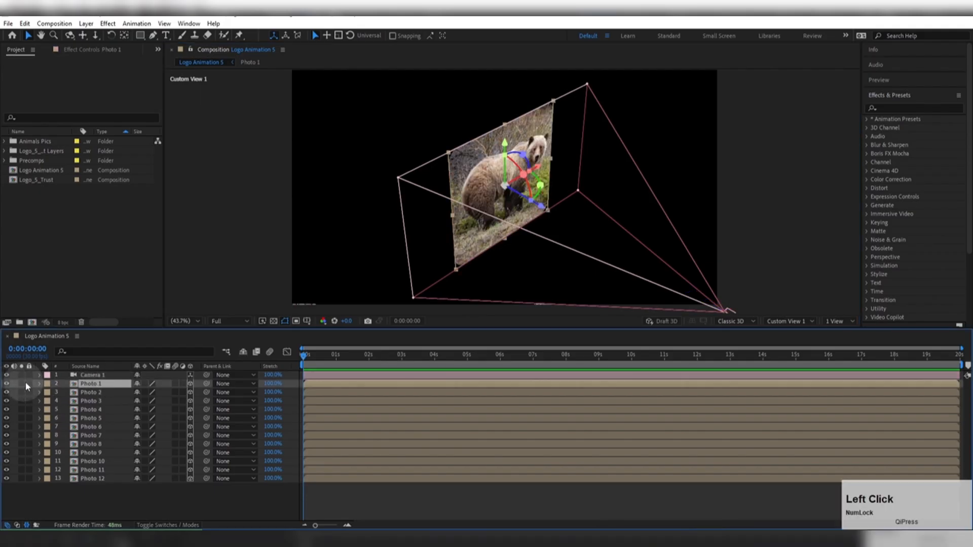
Try moving Photo 2 back along the Z axis behind Photo 1, to a Z position of about 672.8.
{"action": "left_click", "coordinate": [86, 391]}
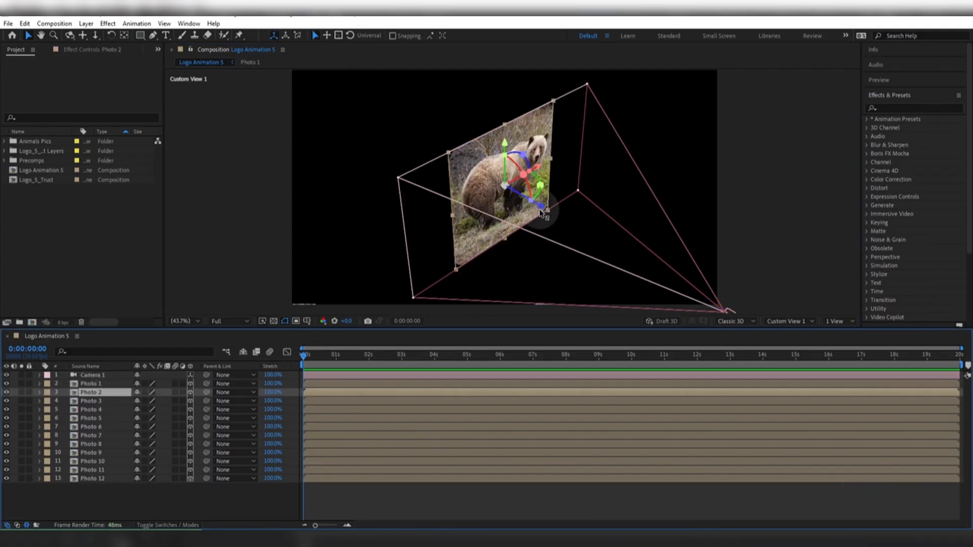
{"action": "left_click_drag", "start_coordinate": [543, 212], "coordinate": [474, 171]}
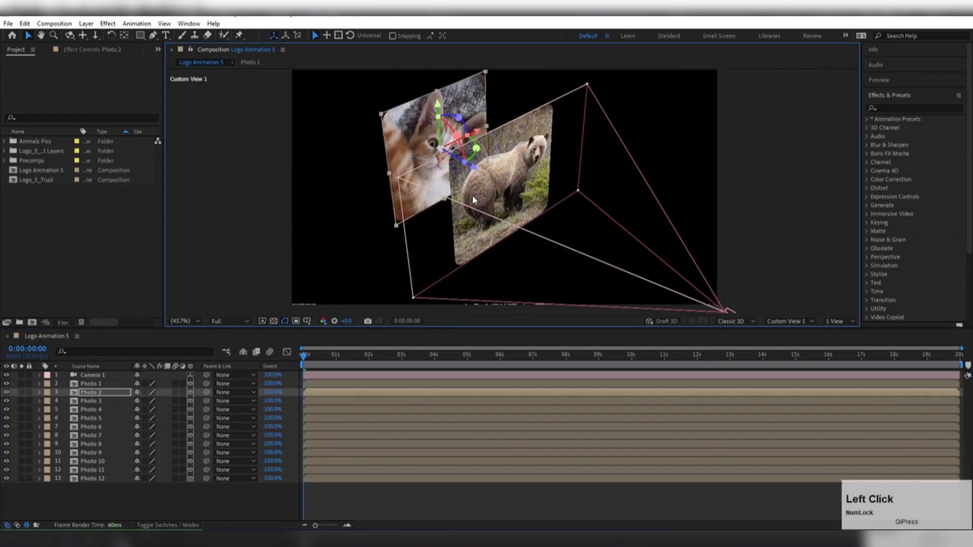
{"action": "left_click", "coordinate": [92, 393]}
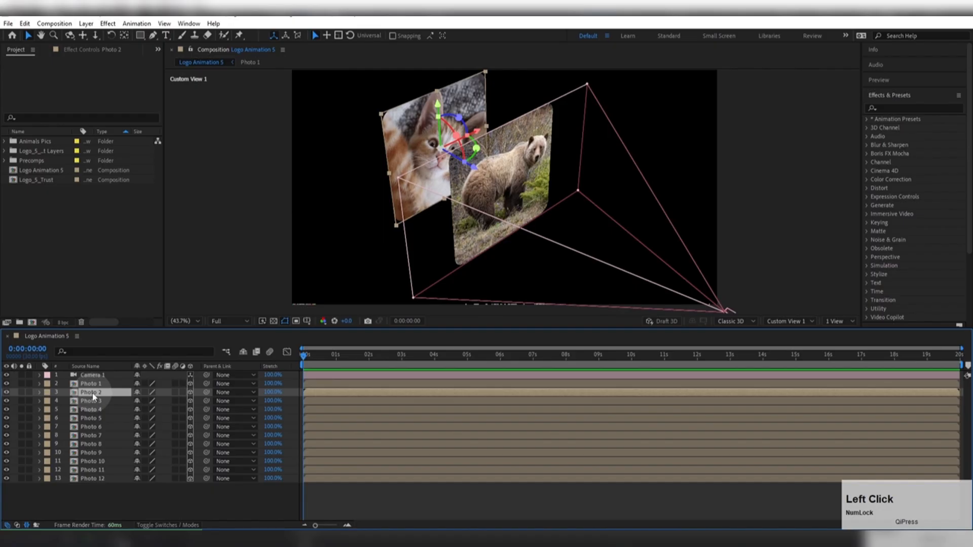
{"action": "key", "text": "p"}
{"action": "left_click_drag", "start_coordinate": [172, 401], "coordinate": [113, 397]}
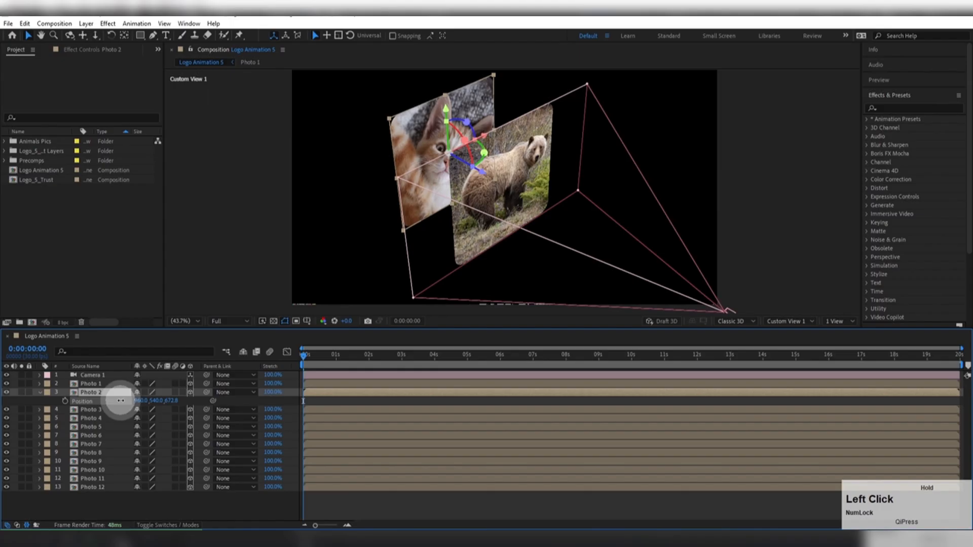
Reveal the Position of Photo 1 for comparison and set the Z position of Photo 2 to 500.
{"action": "left_click", "coordinate": [89, 385]}
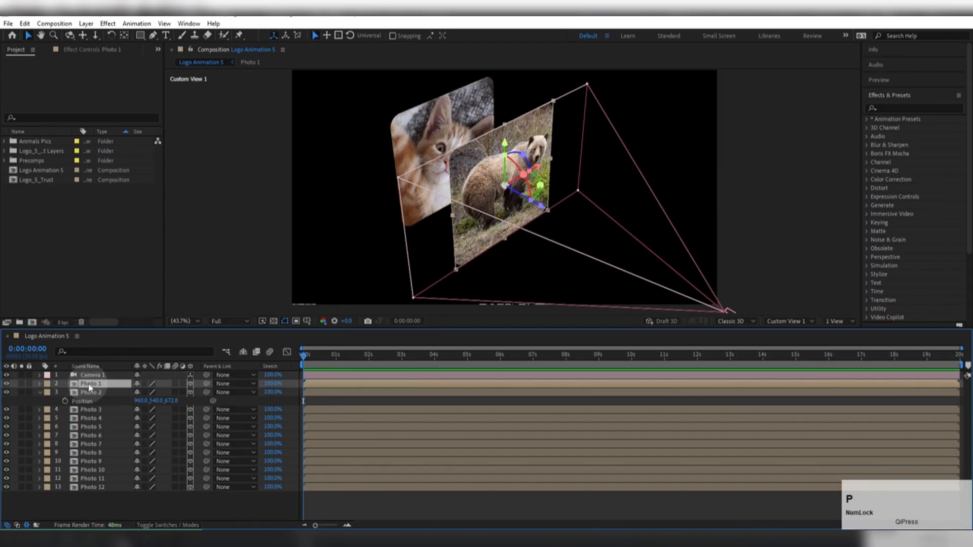
{"action": "key", "text": "p"}
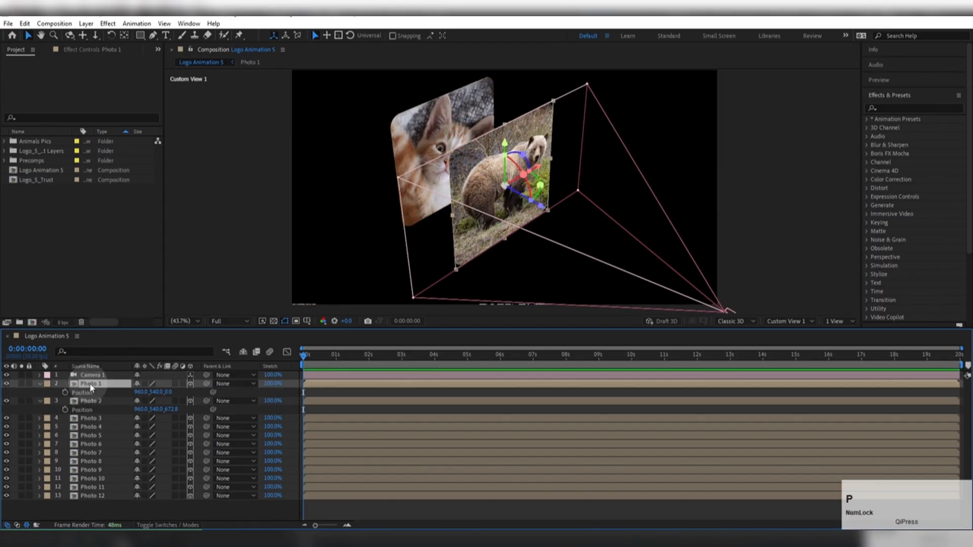
{"action": "left_click", "coordinate": [170, 410]}
{"action": "type", "text": "500"}
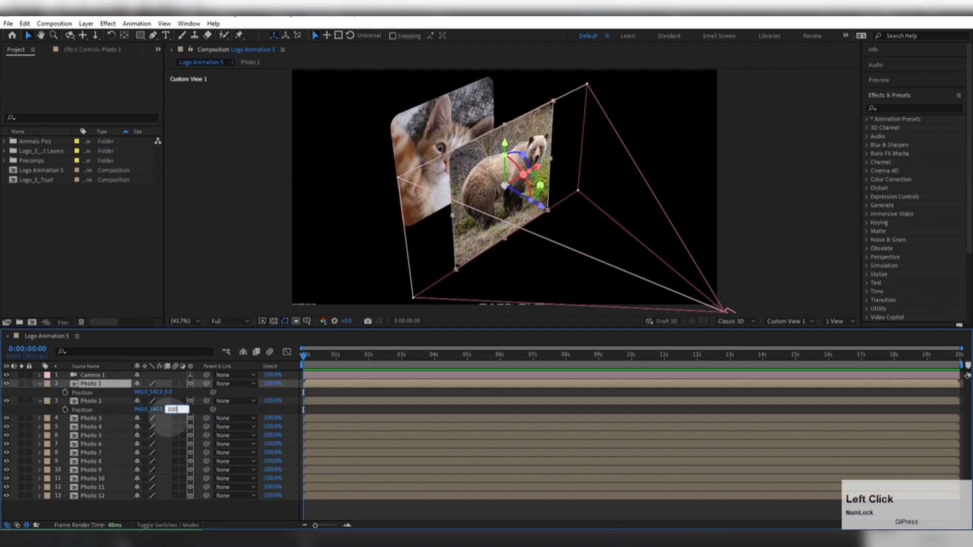
{"action": "key", "text": "Return"}
Reveal the Position of Photo 3 and set its Z value to 1000.
{"action": "left_click", "coordinate": [101, 418]}
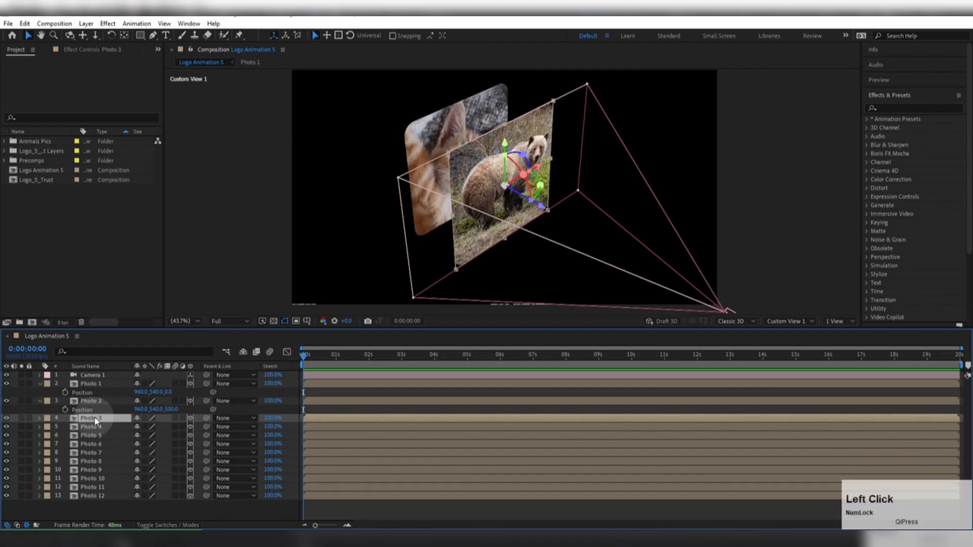
{"action": "key", "text": "p"}
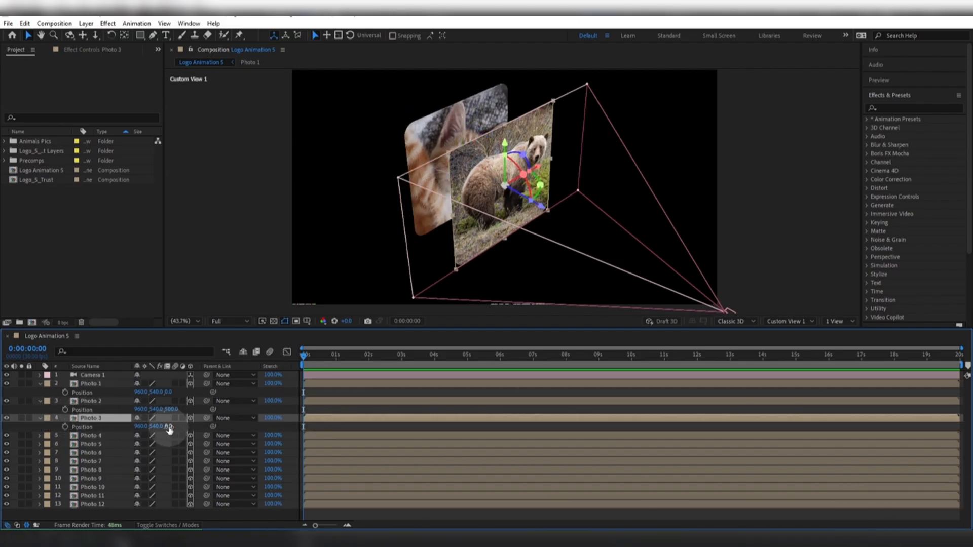
{"action": "left_click", "coordinate": [167, 426]}
{"action": "type", "text": "1000"}
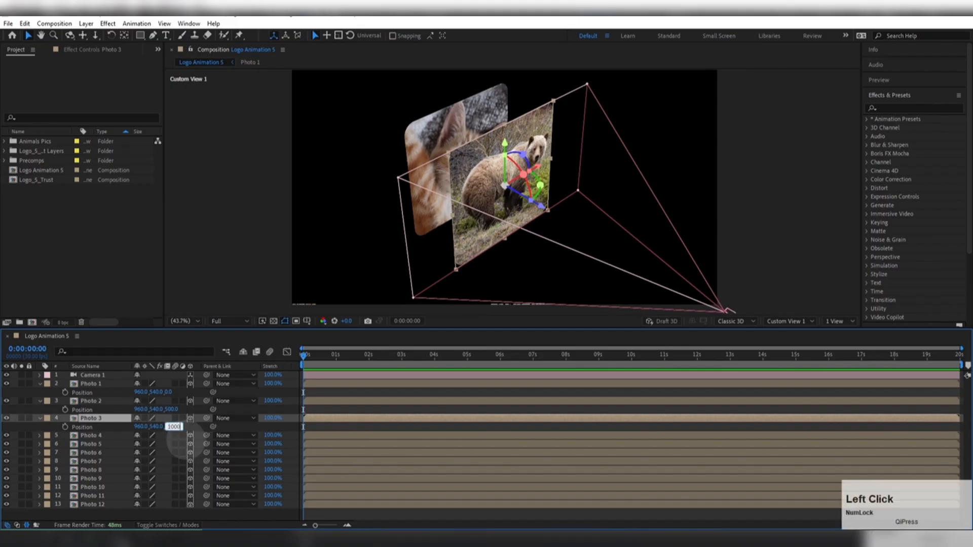
{"action": "key", "text": "Return"}
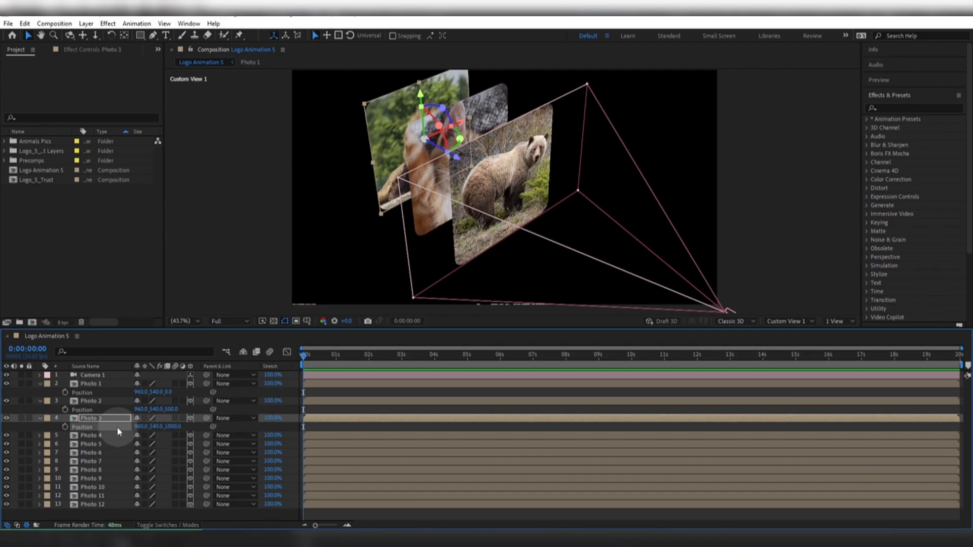
Reveal the Position of Photo 4 and move the layer back along the Z axis to about 1169.5, behind Photo 3.
{"action": "left_click", "coordinate": [91, 435]}
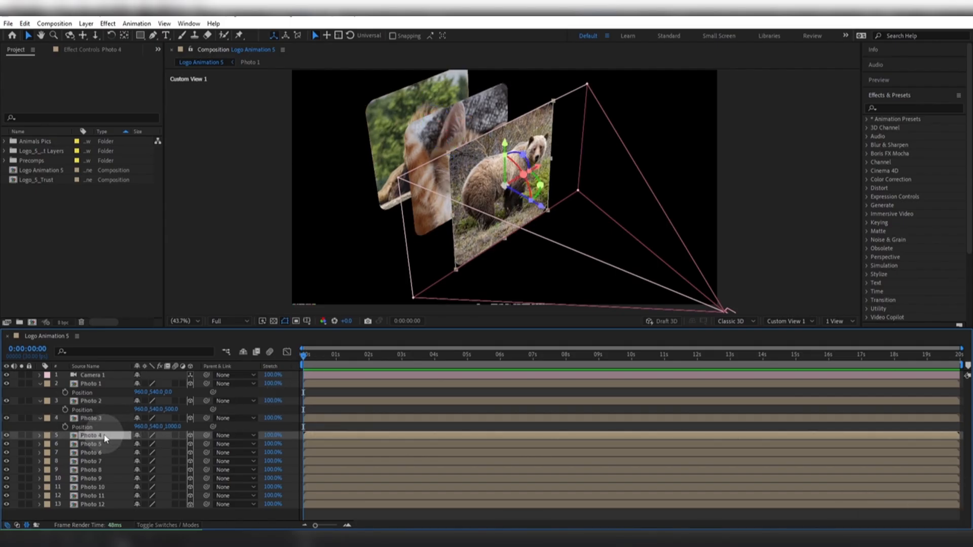
{"action": "key", "text": "p"}
{"action": "left_click_drag", "start_coordinate": [170, 444], "coordinate": [442, 445]}
{"action": "mouse_move", "coordinate": [433, 144]}
{"action": "left_mouse_down"}
{"action": "mouse_move", "coordinate": [449, 153]}
{"action": "mouse_move", "coordinate": [421, 140]}
{"action": "mouse_move", "coordinate": [444, 151]}
{"action": "left_mouse_up"}
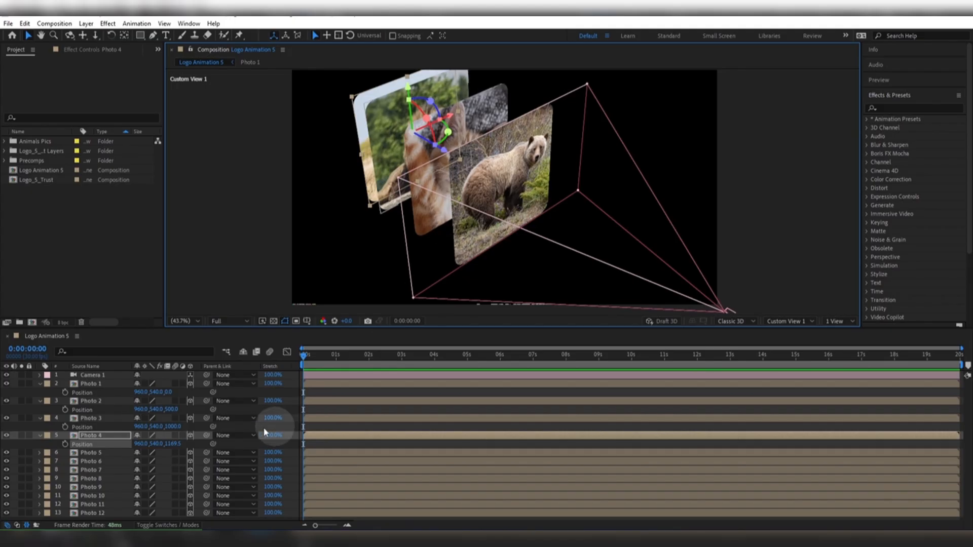
Set the Z position of Photo 4 to 1500.
{"action": "left_click", "coordinate": [172, 444]}
{"action": "type", "text": "1500"}
{"action": "key", "text": "Return"}
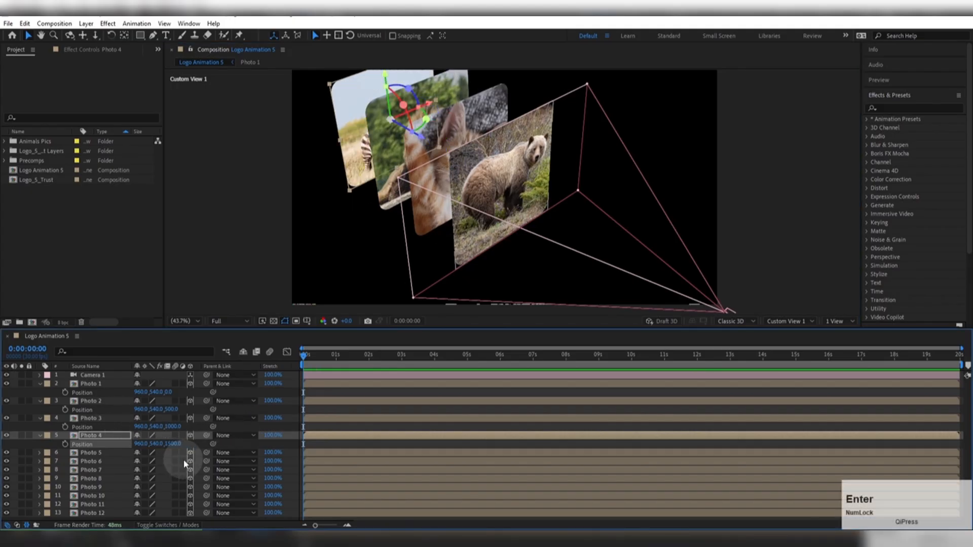
Enlarge the timeline area and reveal the Position property of Photo 5 through Photo 12.
{"action": "left_click_drag", "start_coordinate": [159, 327], "coordinate": [173, 239]}
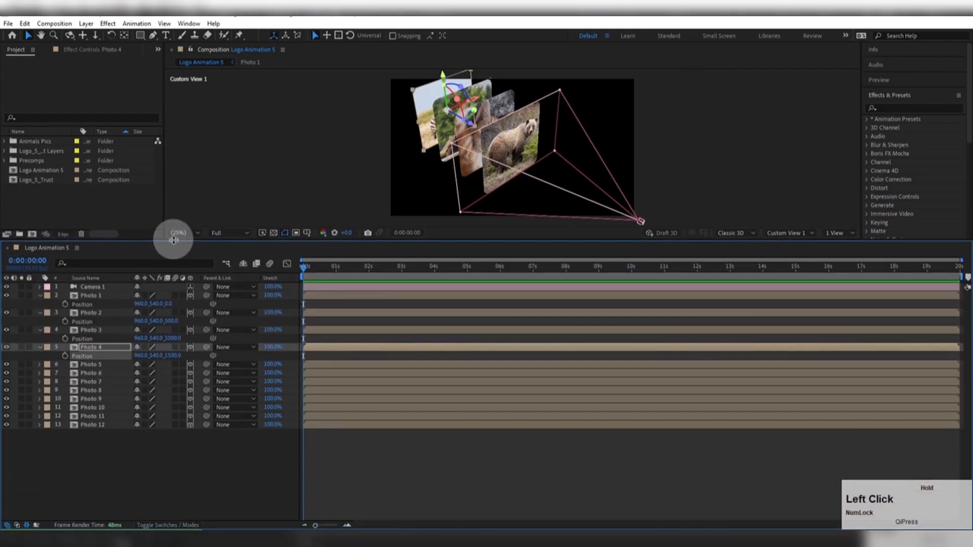
{"action": "left_click", "coordinate": [101, 365]}
{"action": "left_click", "coordinate": [93, 425], "text": "shift"}
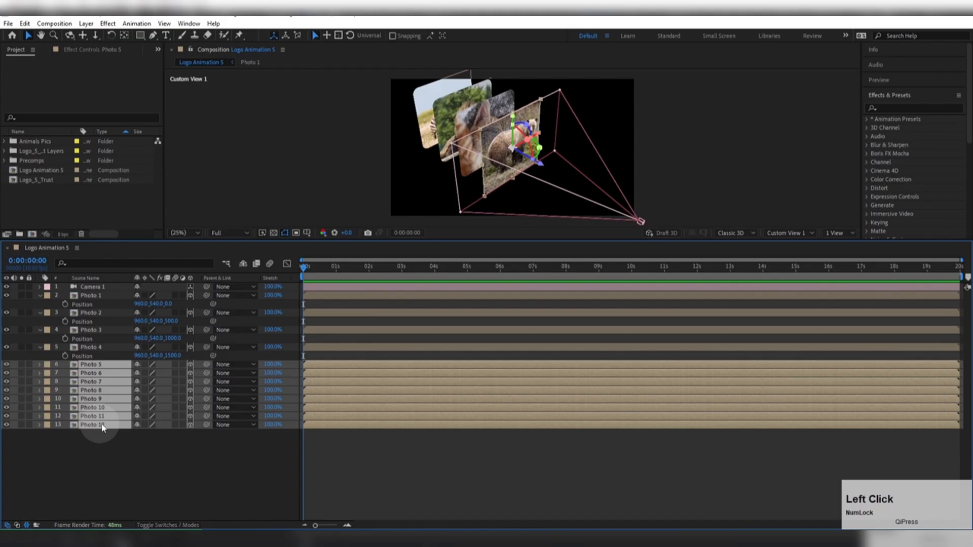
{"action": "key", "text": "p"}
{"action": "left_click", "coordinate": [96, 504]}
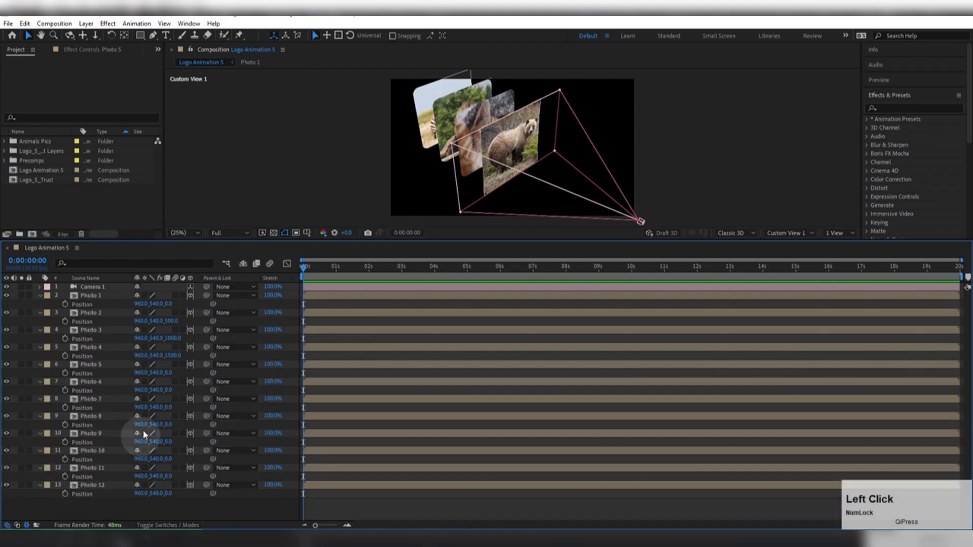
Set the Z position of Photo 5 to 2000 and of Photo 6 to 2500.
{"action": "left_click", "coordinate": [166, 373]}
{"action": "type", "text": "2000"}
{"action": "key", "text": "Return"}
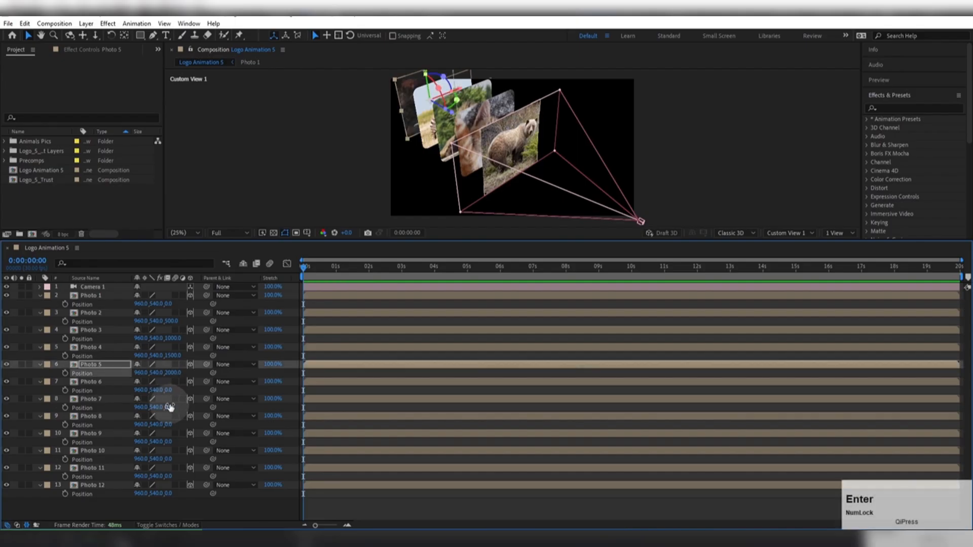
{"action": "left_click", "coordinate": [167, 390]}
{"action": "type", "text": "2500"}
{"action": "key", "text": "Return"}
Set the Z position of Photo 7 to 3000 and of Photo 8 to 3500.
{"action": "left_click", "coordinate": [173, 406]}
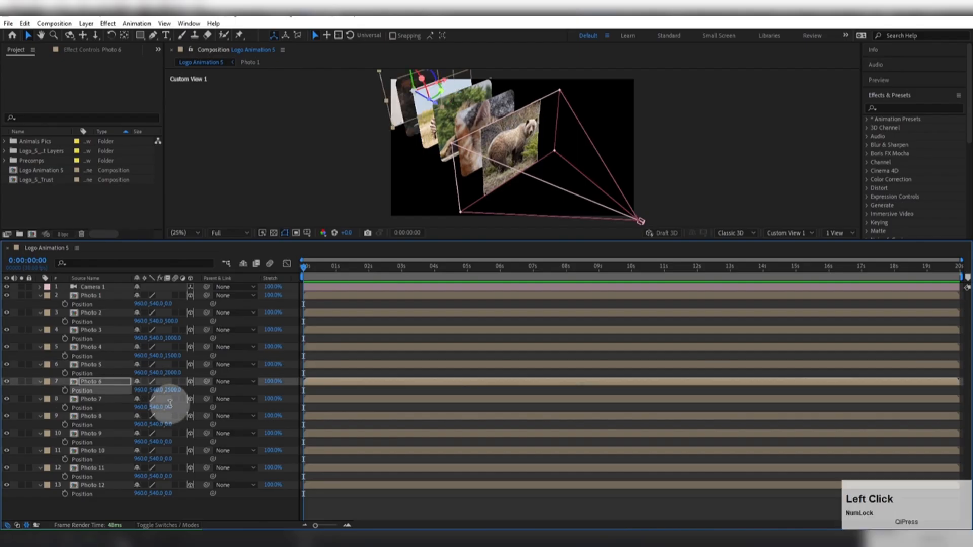
{"action": "type", "text": "3000"}
{"action": "key", "text": "Return"}
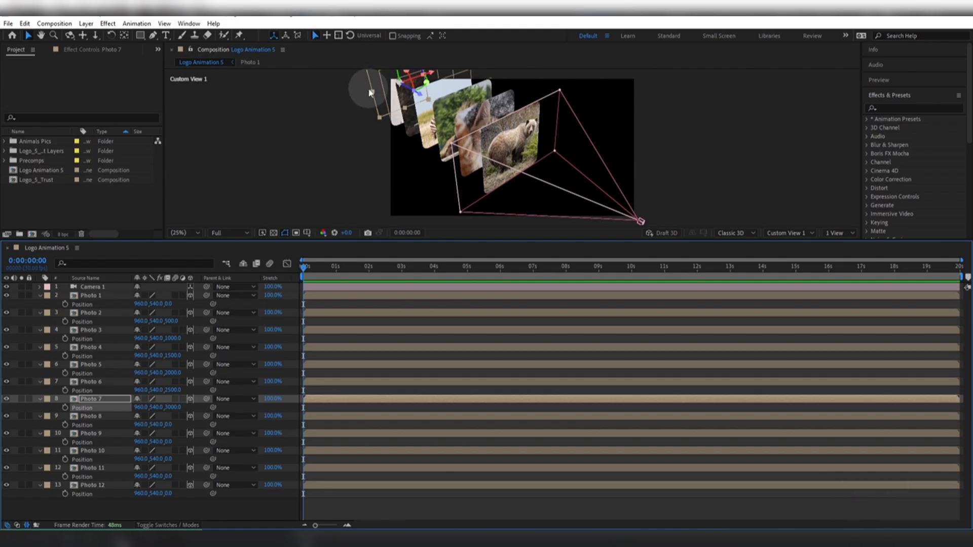
{"action": "left_click", "coordinate": [170, 423]}
{"action": "type", "text": "3500"}
{"action": "key", "text": "Return"}
Set the Z position of Photo 9 to 4000 and of Photo 10 to 4500.
{"action": "left_click", "coordinate": [170, 441]}
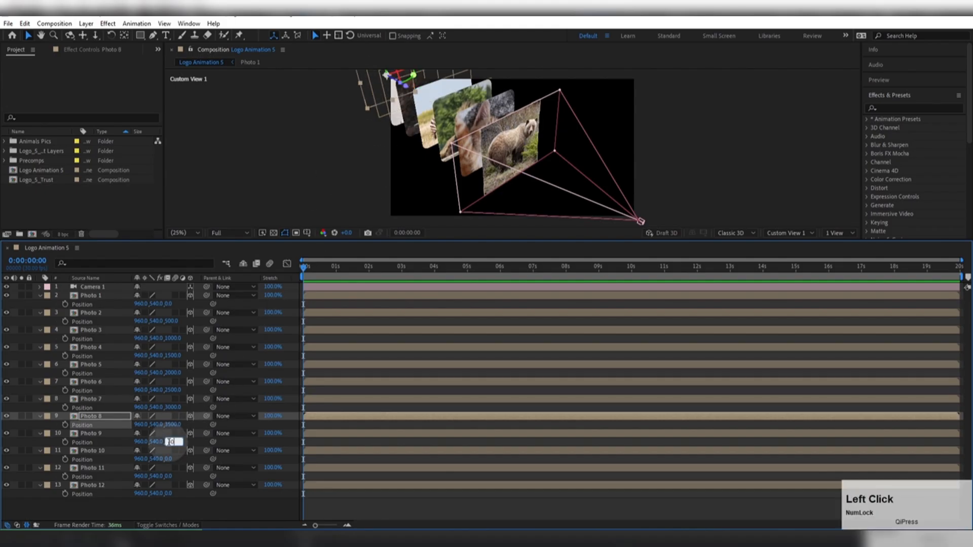
{"action": "type", "text": "4000"}
{"action": "key", "text": "Return"}
{"action": "left_click", "coordinate": [170, 459]}
{"action": "type", "text": "4500"}
{"action": "key", "text": "Return"}
Set the Z position of Photo 11 to 5000 and of Photo 12 to 5500.
{"action": "left_click", "coordinate": [172, 476]}
{"action": "type", "text": "5000"}
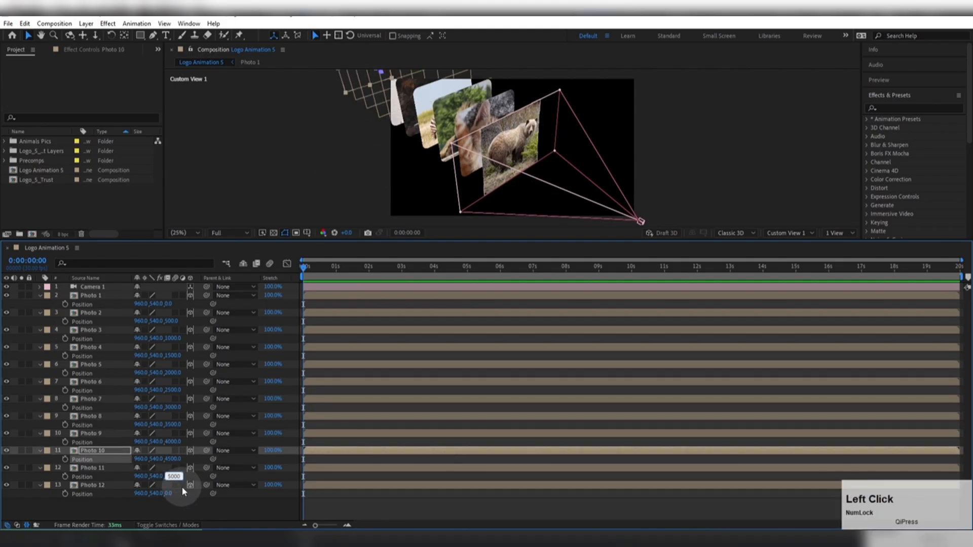
{"action": "key", "text": "Return"}
{"action": "left_click", "coordinate": [173, 493]}
{"action": "type", "text": "5500"}
{"action": "key", "text": "Return"}
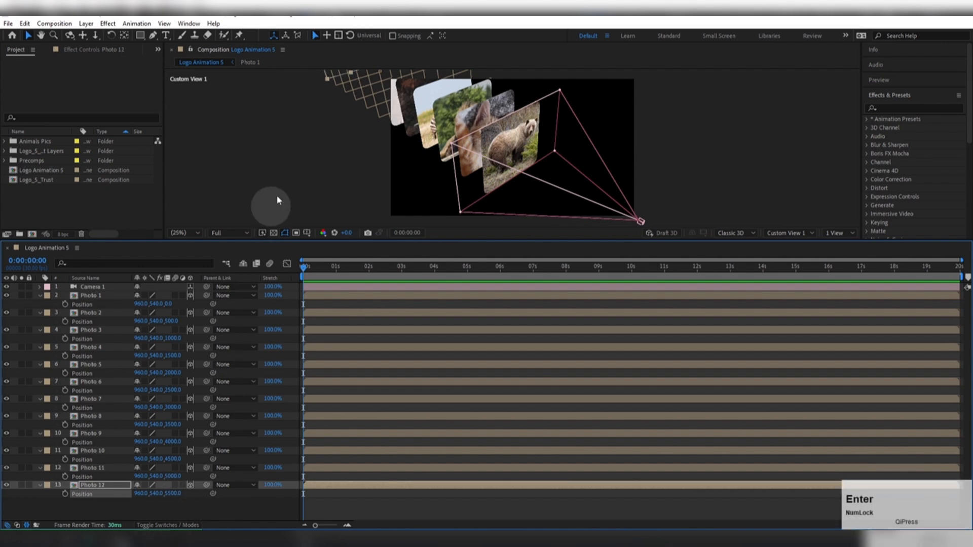
Collapse the Position properties of all layers and enlarge the composition preview again.
{"action": "key", "text": "space"}
{"action": "mouse_move", "coordinate": [341, 115]}
{"action": "left_mouse_down"}
{"action": "mouse_move", "coordinate": [395, 182]}
{"action": "mouse_move", "coordinate": [342, 126]}
{"action": "left_mouse_up"}
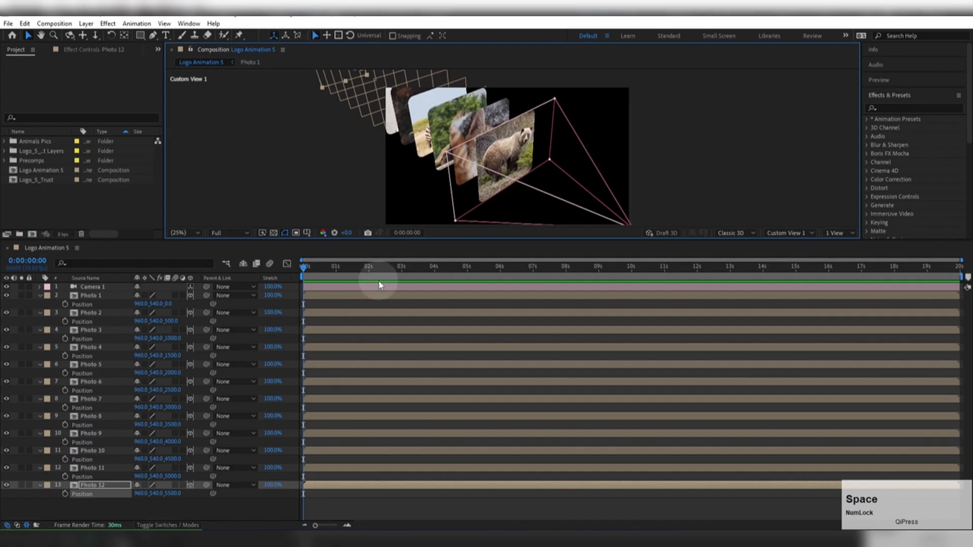
{"action": "left_click", "coordinate": [132, 506]}
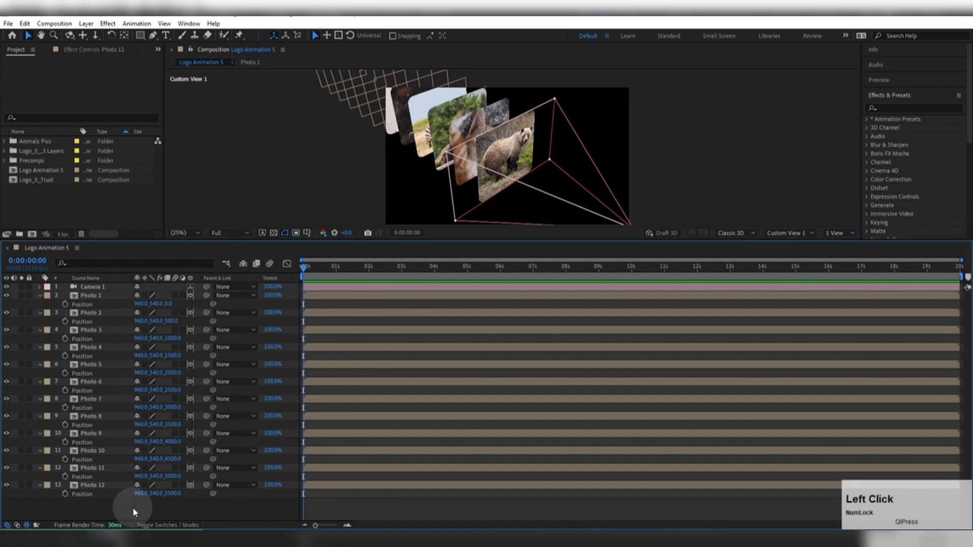
{"action": "key", "text": "p"}
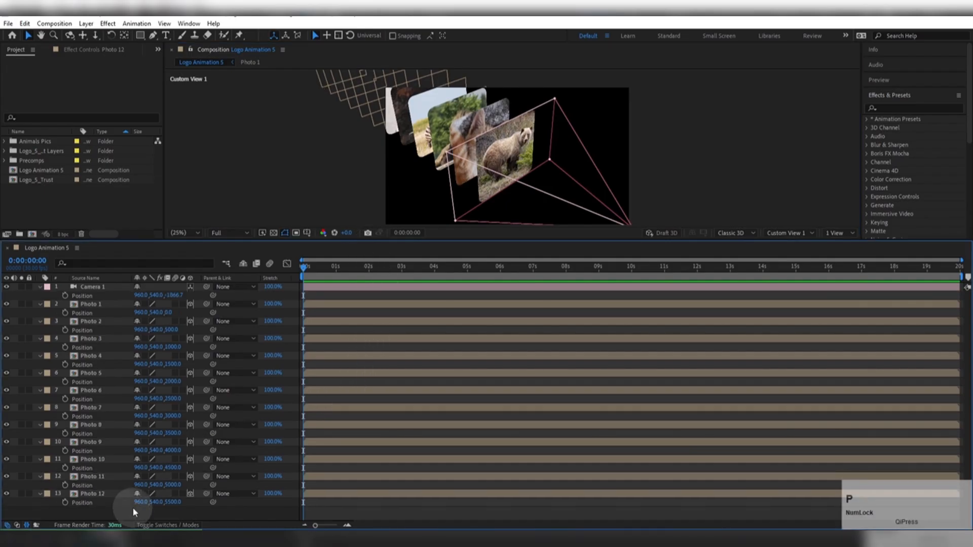
{"action": "key", "text": "p"}
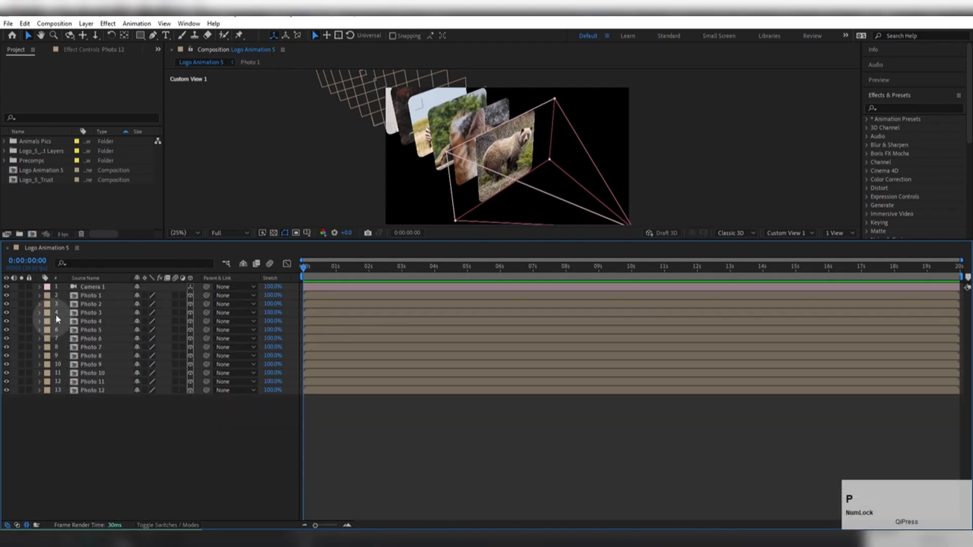
{"action": "left_click_drag", "start_coordinate": [402, 239], "coordinate": [414, 319]}
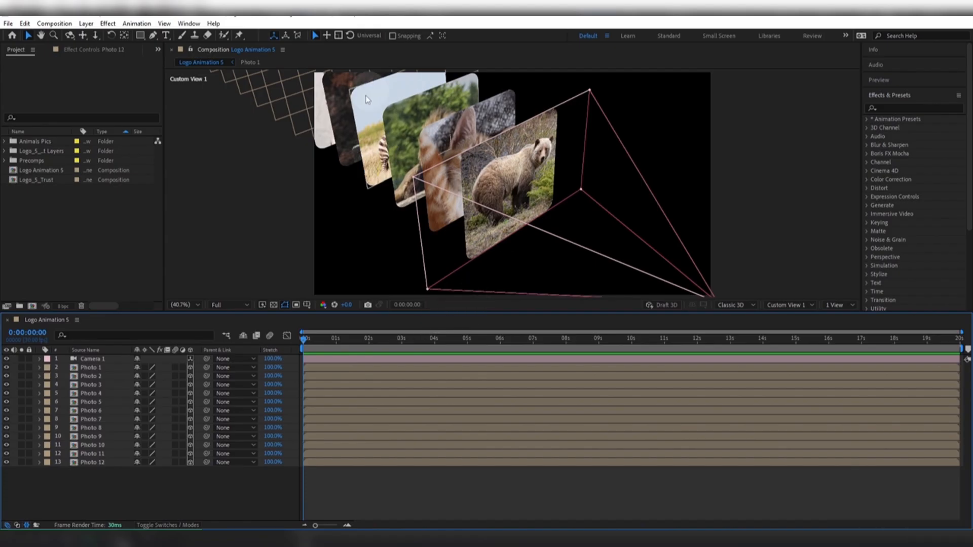
Switch the 3D view to Active Camera (Camera 1) and change the view layout to 2 Views.
{"action": "left_click", "coordinate": [778, 305]}
{"action": "left_click", "coordinate": [783, 316]}
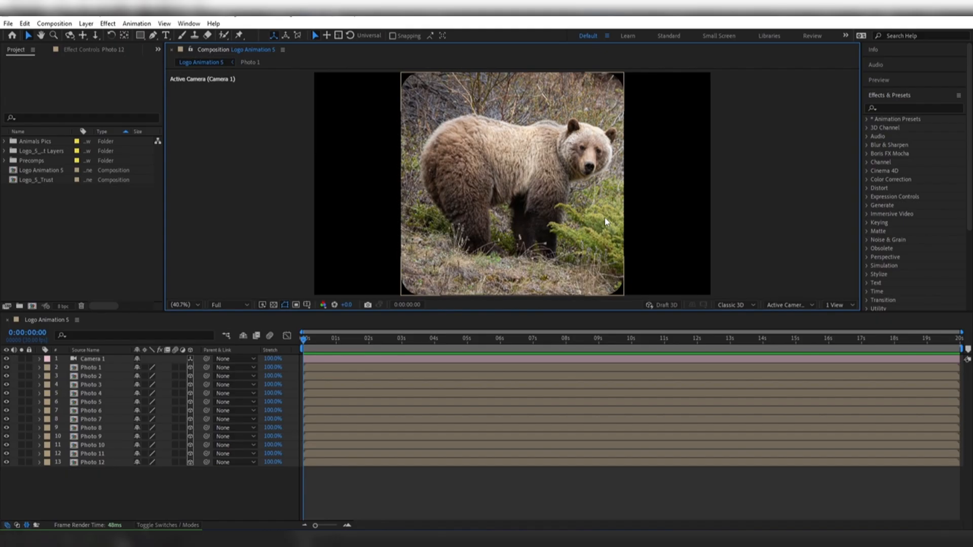
{"action": "left_click", "coordinate": [756, 208]}
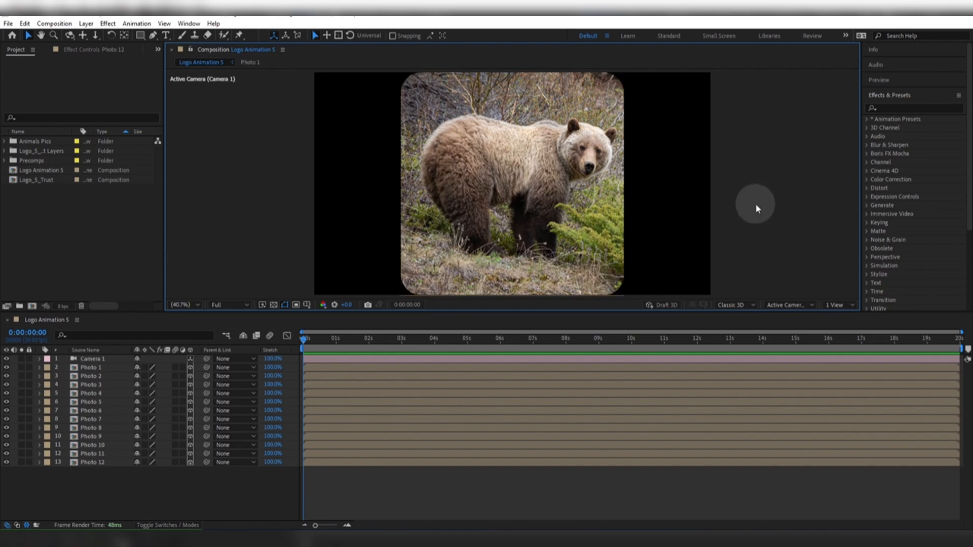
{"action": "left_click", "coordinate": [835, 303]}
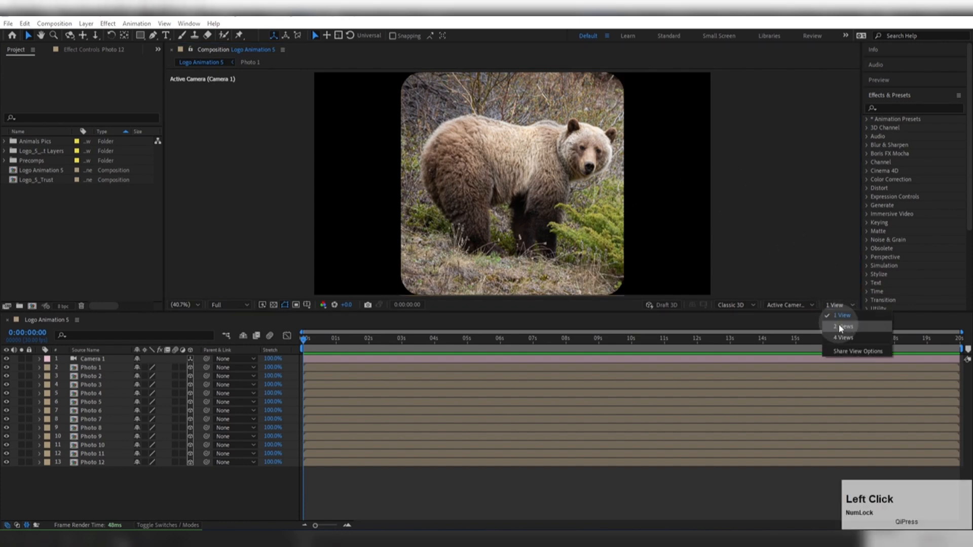
{"action": "left_click", "coordinate": [838, 329]}
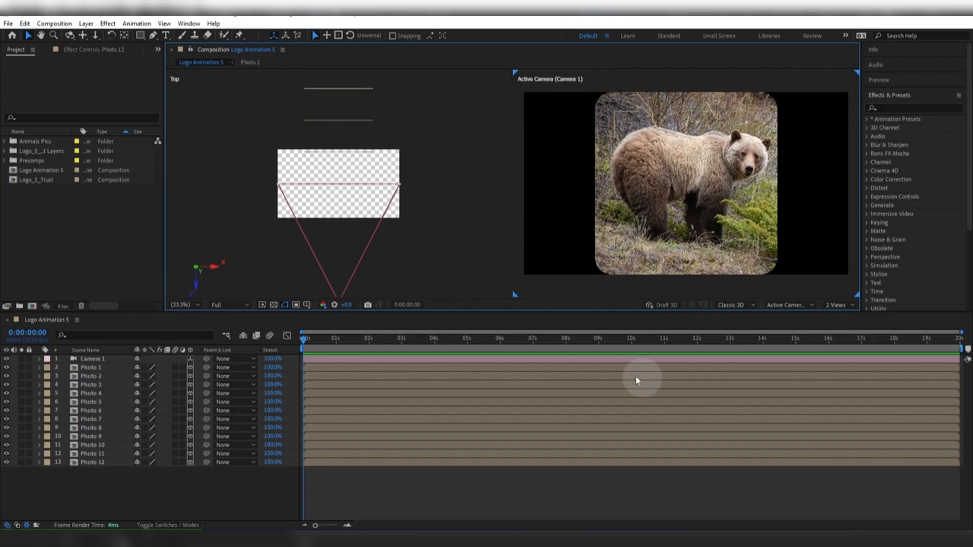
Try toggling the transparency grid in the Active Camera view and in the Top view.
{"action": "left_click", "coordinate": [531, 293]}
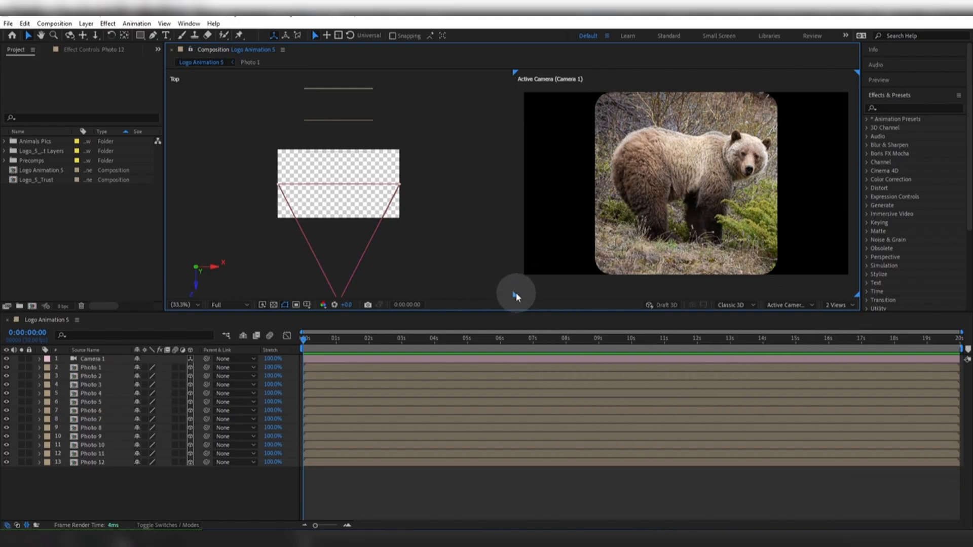
{"action": "left_click", "coordinate": [854, 292]}
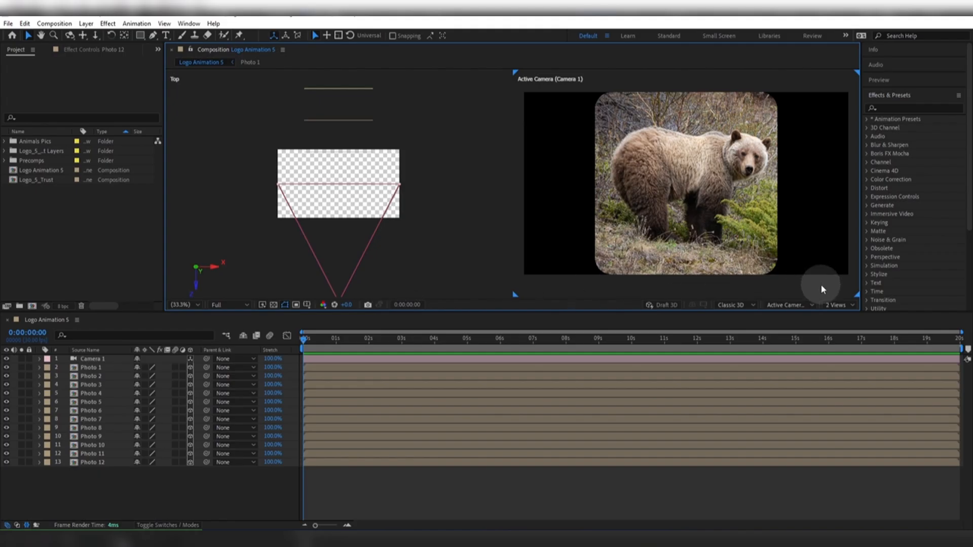
{"action": "left_click", "coordinate": [273, 304]}
{"action": "left_click", "coordinate": [273, 304]}
{"action": "left_click", "coordinate": [273, 305]}
{"action": "left_click", "coordinate": [273, 305]}
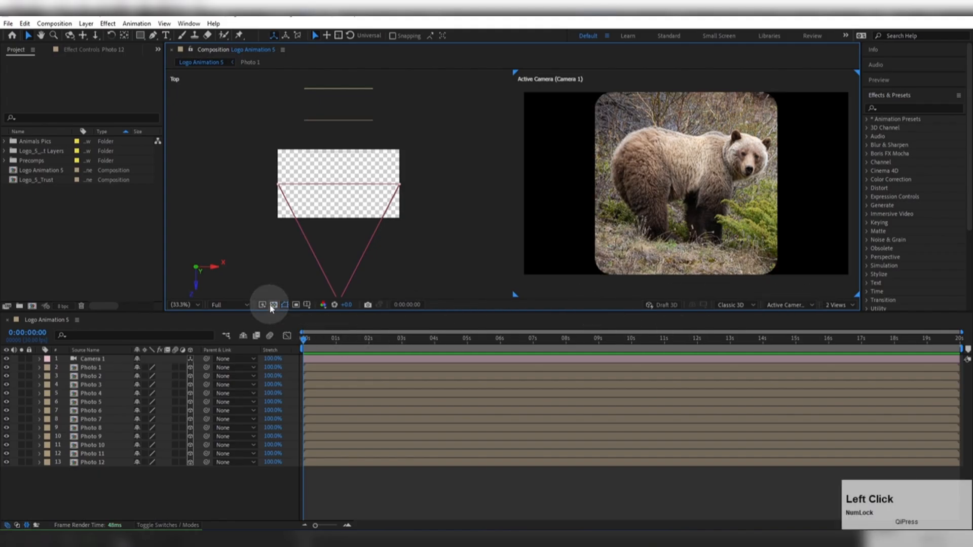
{"action": "left_click", "coordinate": [442, 256]}
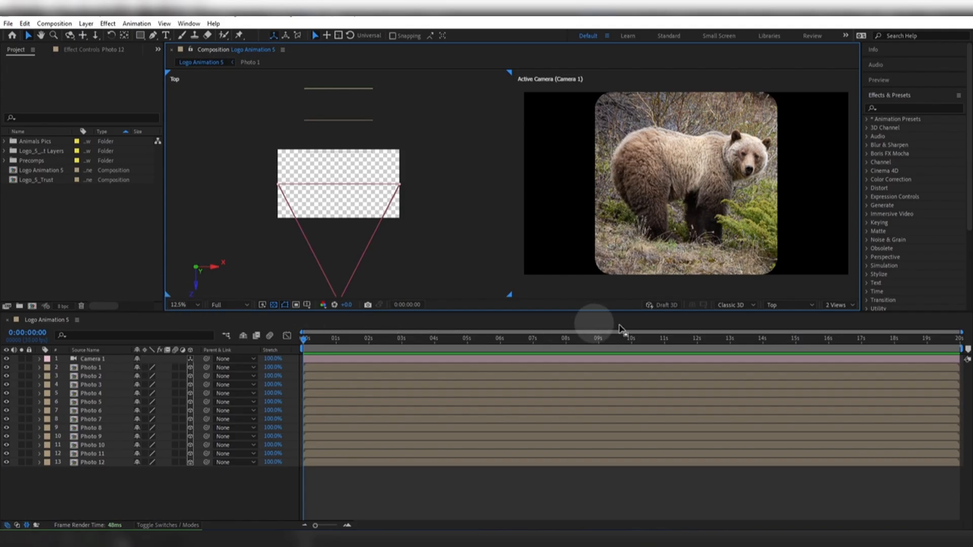
{"action": "left_click", "coordinate": [273, 305]}
{"action": "left_click", "coordinate": [272, 305]}
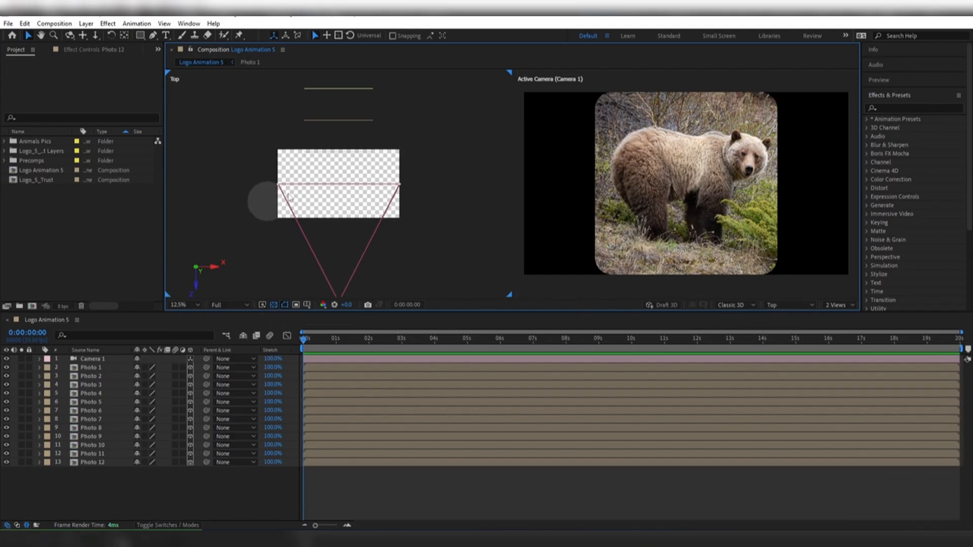
{"action": "left_click", "coordinate": [509, 274]}
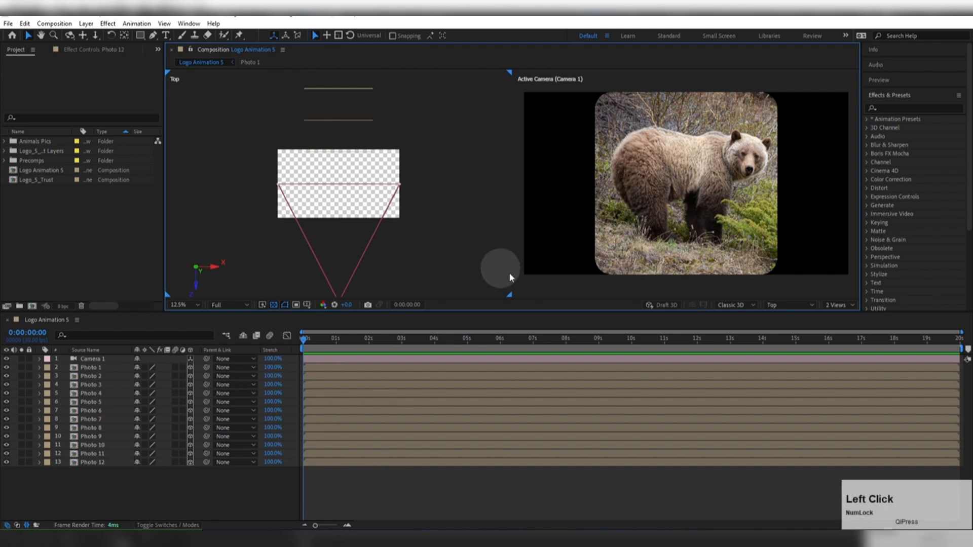
Examine the depth spacing of the photo layers in the Top view and in Custom View 1.
{"action": "left_click", "coordinate": [781, 307]}
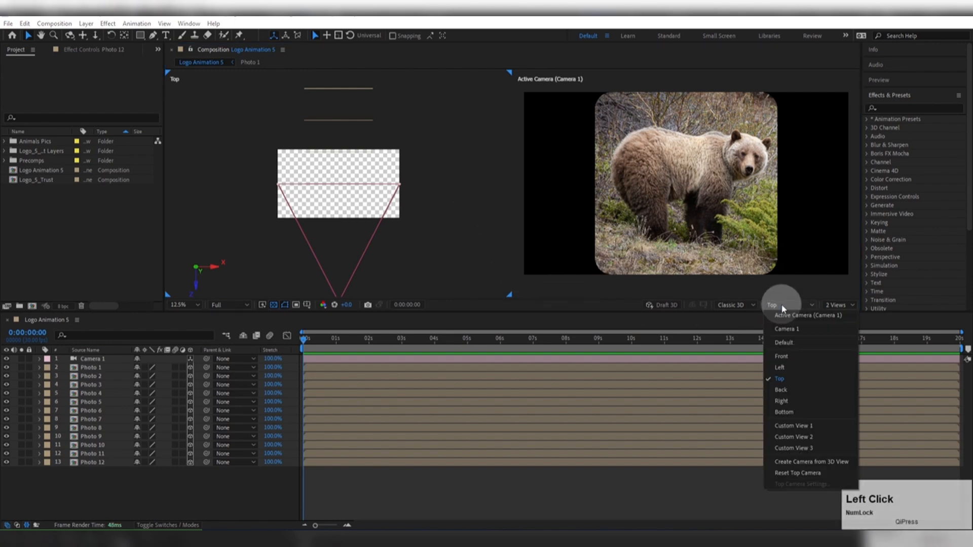
{"action": "left_click", "coordinate": [780, 380]}
{"action": "scroll", "coordinate": [329, 177], "scroll_direction": "down", "scroll_amount": 1}
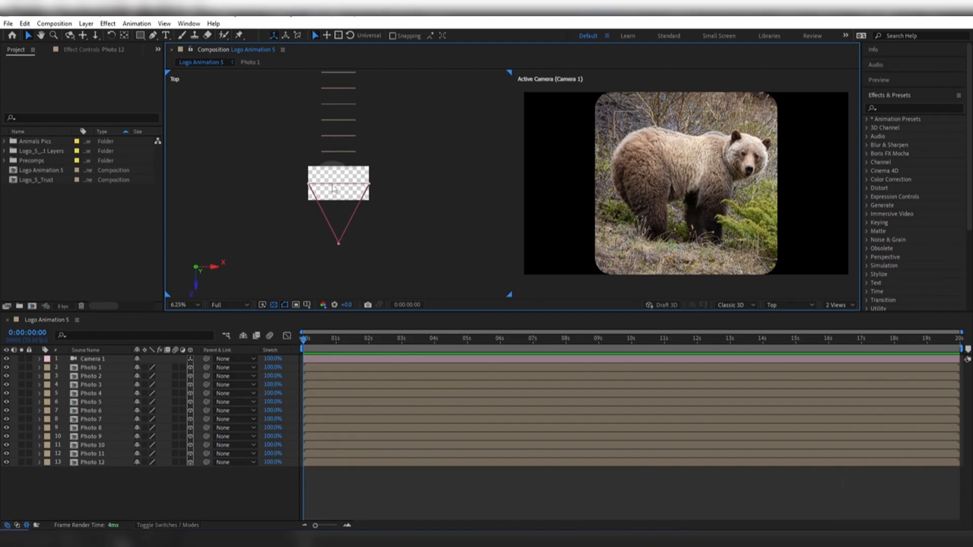
{"action": "left_click", "coordinate": [779, 305]}
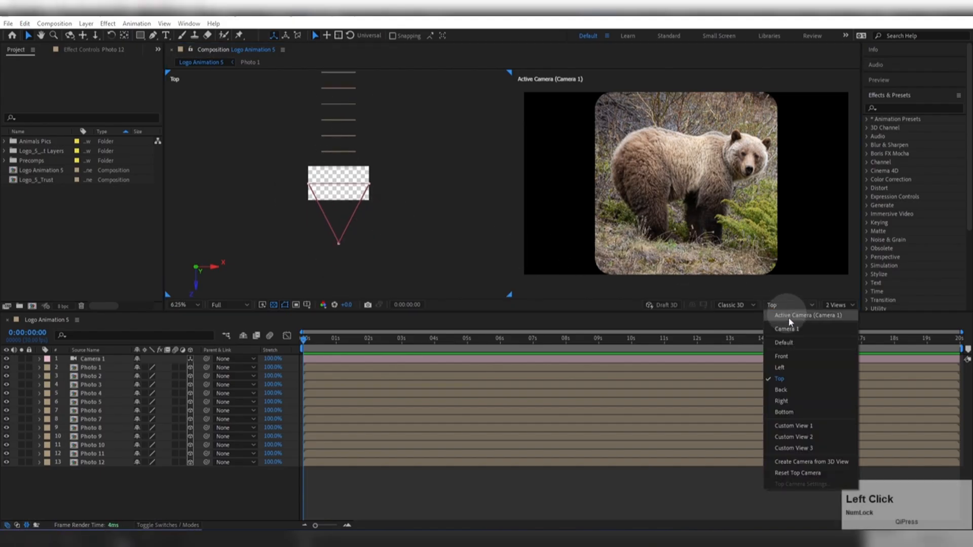
{"action": "left_click", "coordinate": [788, 426]}
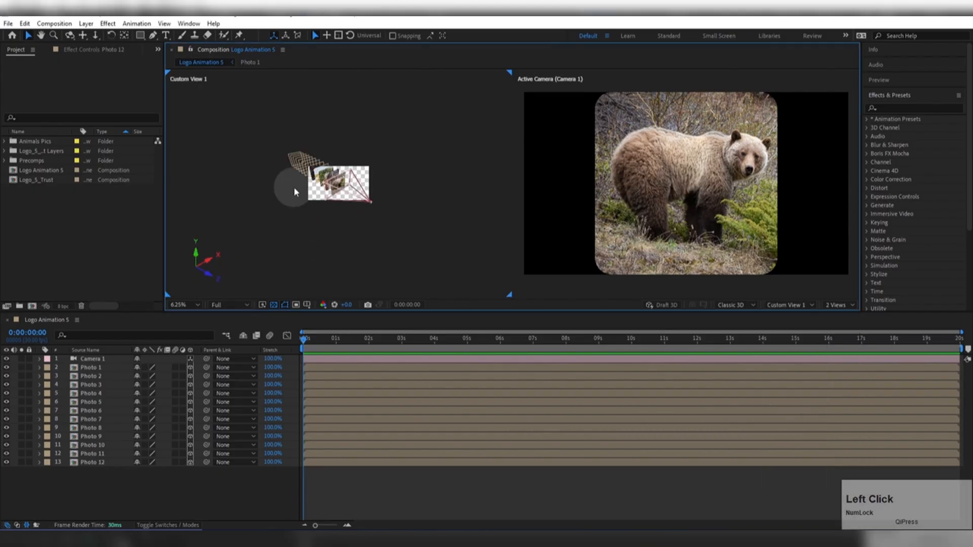
{"action": "scroll", "coordinate": [310, 189], "scroll_direction": "up", "scroll_amount": 1}
Try moving Camera 1 forward toward the photos in Custom View 1, and return it to its starting position.
{"action": "left_click", "coordinate": [403, 221]}
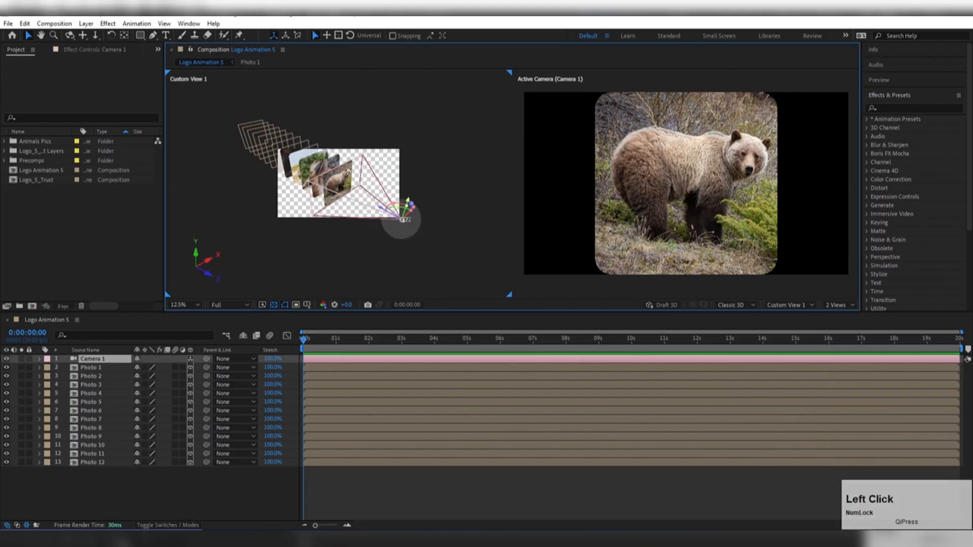
{"action": "mouse_move", "coordinate": [376, 203]}
{"action": "left_mouse_down"}
{"action": "mouse_move", "coordinate": [350, 194]}
{"action": "mouse_move", "coordinate": [365, 200]}
{"action": "left_mouse_up"}
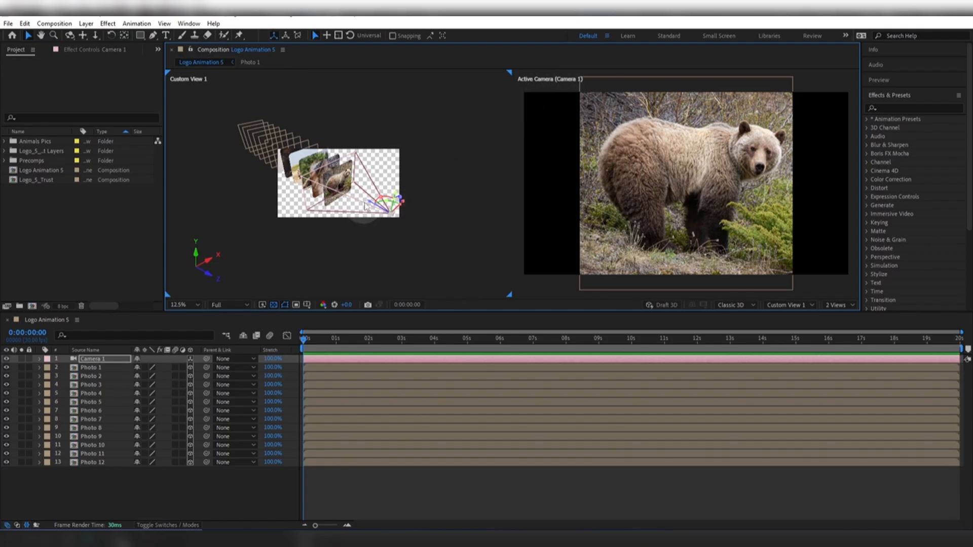
{"action": "mouse_move", "coordinate": [370, 204]}
{"action": "left_mouse_down"}
{"action": "mouse_move", "coordinate": [272, 164]}
{"action": "mouse_move", "coordinate": [376, 214]}
{"action": "left_mouse_up"}
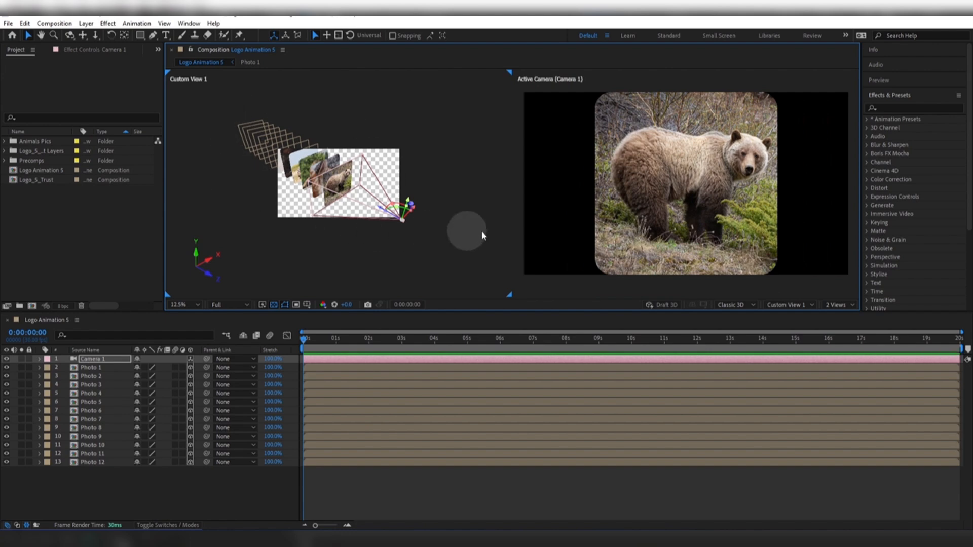
{"action": "left_click", "coordinate": [464, 269]}
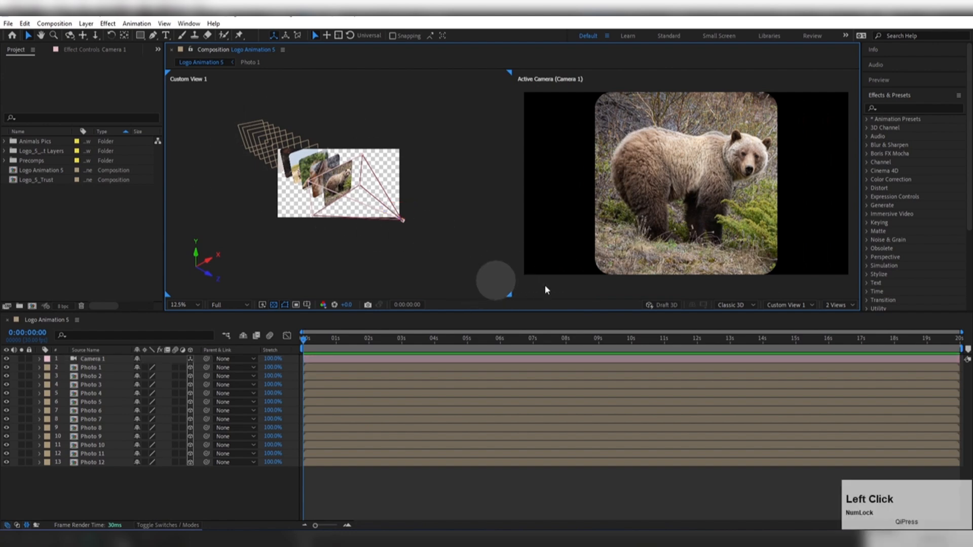
Switch the view beside the Active Camera view from Custom View 1 to Top.
{"action": "left_click", "coordinate": [774, 306]}
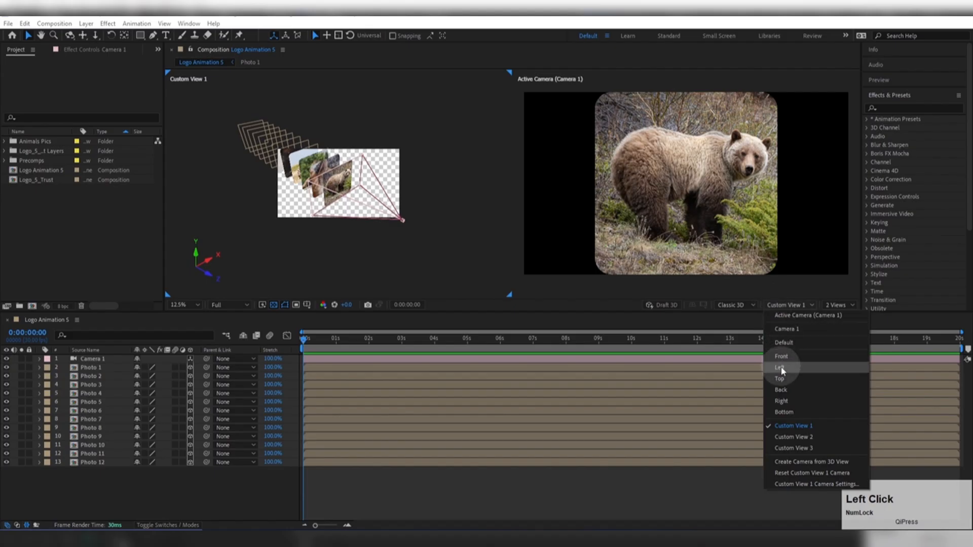
{"action": "left_click", "coordinate": [782, 377]}
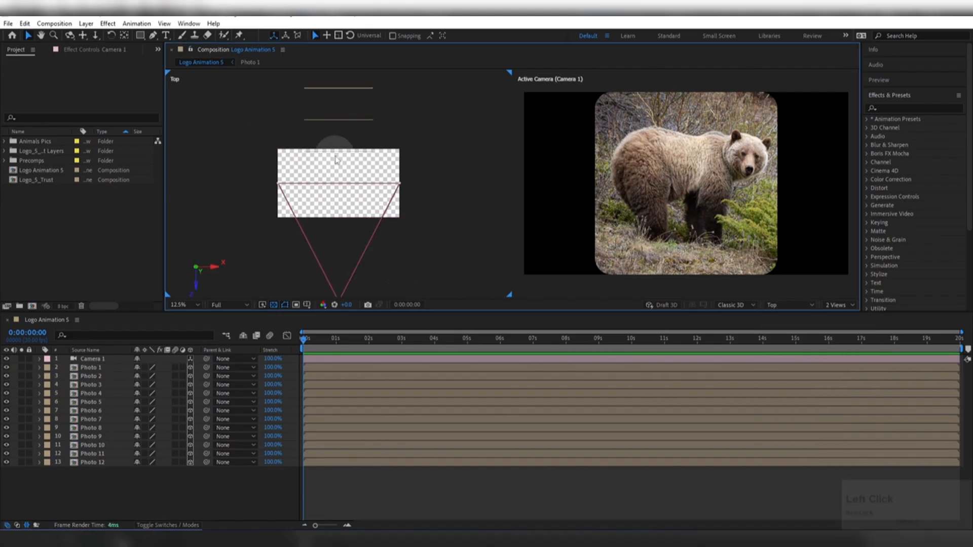
Enlarge the composition viewer and pull Camera 1 back from the photo layers in the Top view.
{"action": "scroll", "coordinate": [324, 136], "scroll_direction": "down", "scroll_amount": 1}
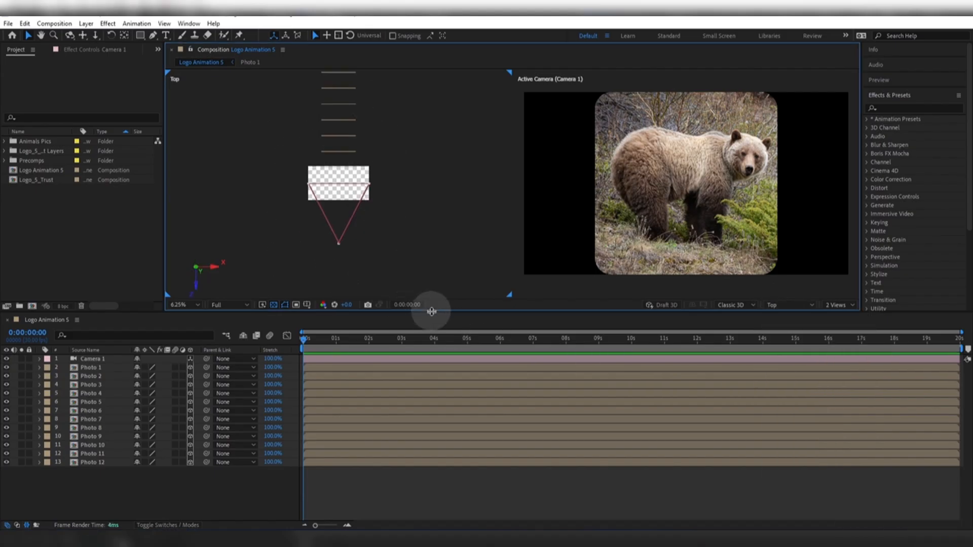
{"action": "left_click_drag", "start_coordinate": [430, 312], "coordinate": [434, 350]}
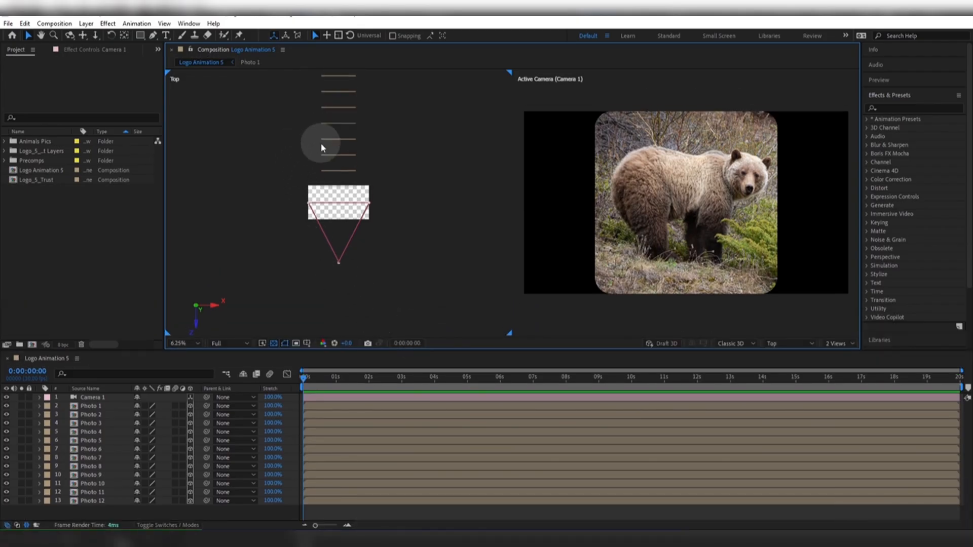
{"action": "left_click_drag", "start_coordinate": [326, 144], "coordinate": [326, 215]}
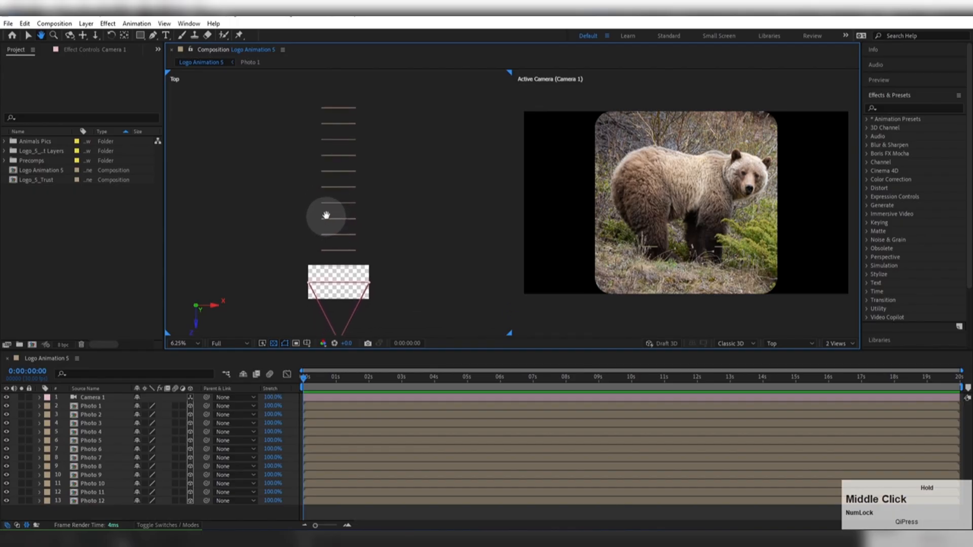
{"action": "left_click_drag", "start_coordinate": [326, 216], "coordinate": [327, 201]}
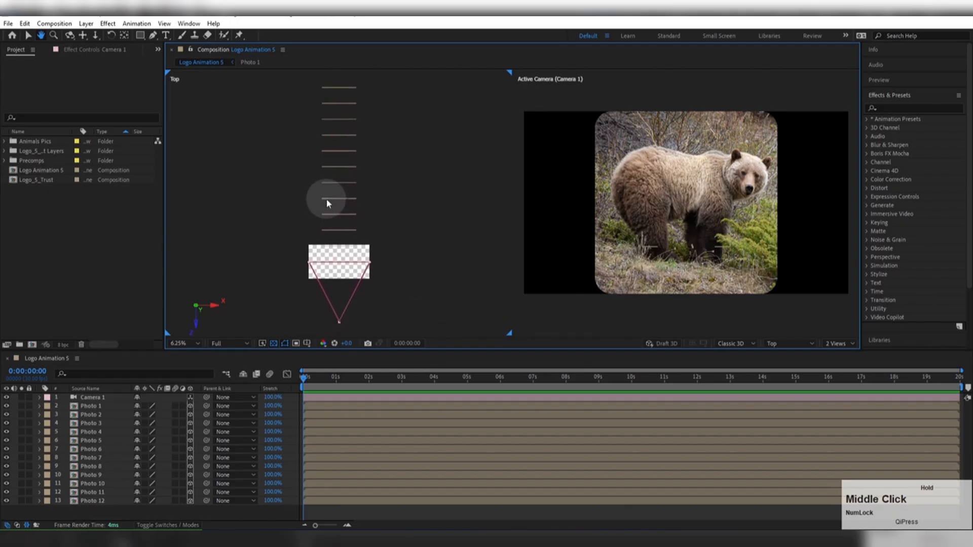
{"action": "left_click", "coordinate": [338, 320]}
{"action": "left_click_drag", "start_coordinate": [338, 306], "coordinate": [342, 325]}
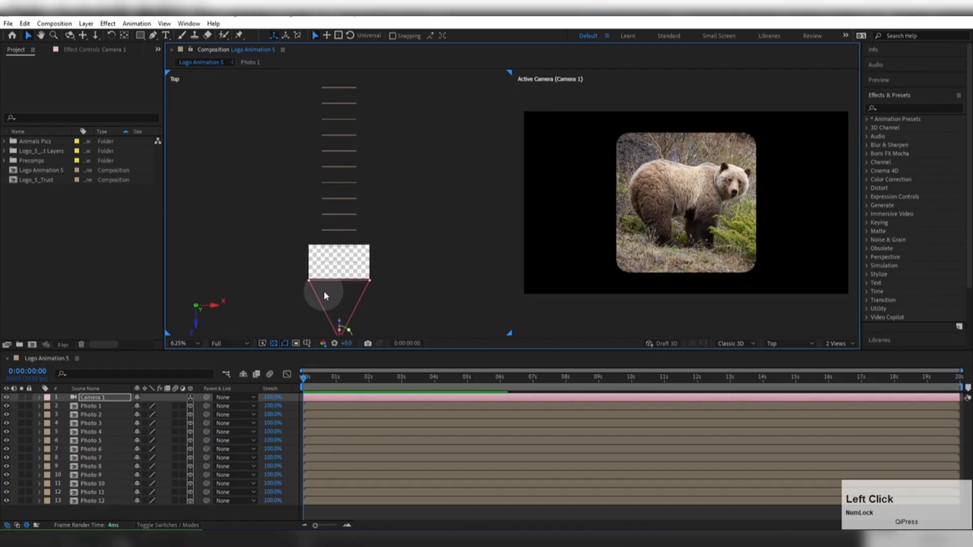
Shift the odd-numbered layers Photo 1 to Photo 11 to the right along X in the Top view and label them Brown.
{"action": "left_click", "coordinate": [93, 406]}
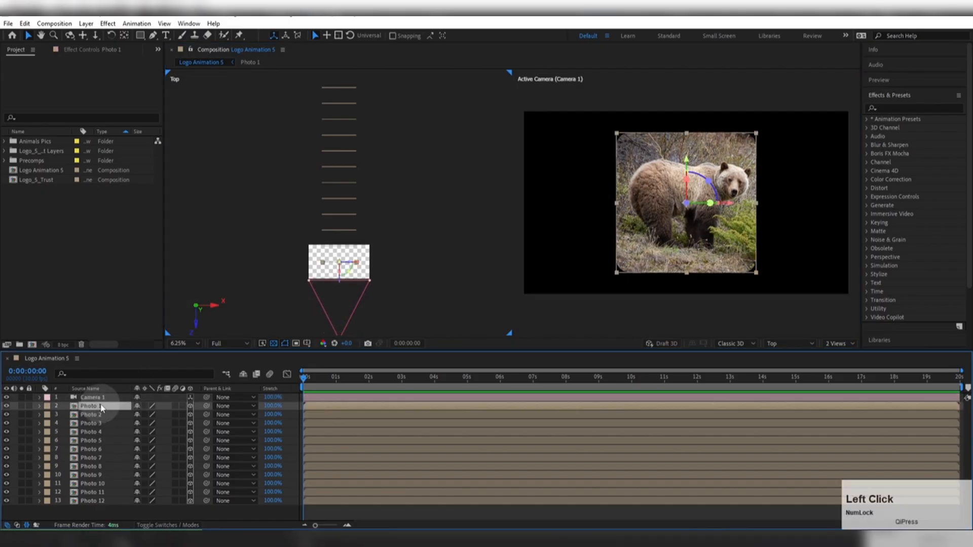
{"action": "key", "text": "super"}
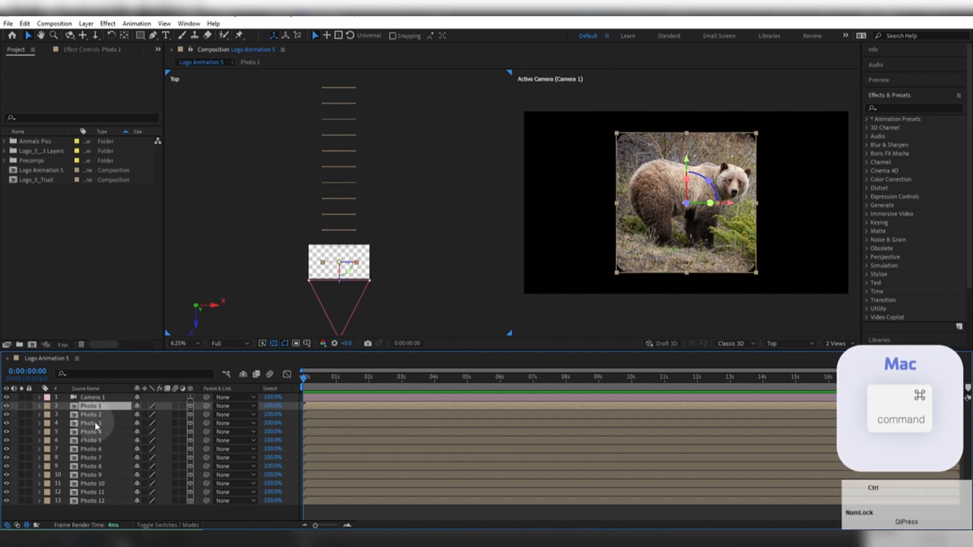
{"action": "left_click", "coordinate": [96, 424], "text": "ctrl"}
{"action": "left_click", "coordinate": [103, 440], "text": "ctrl"}
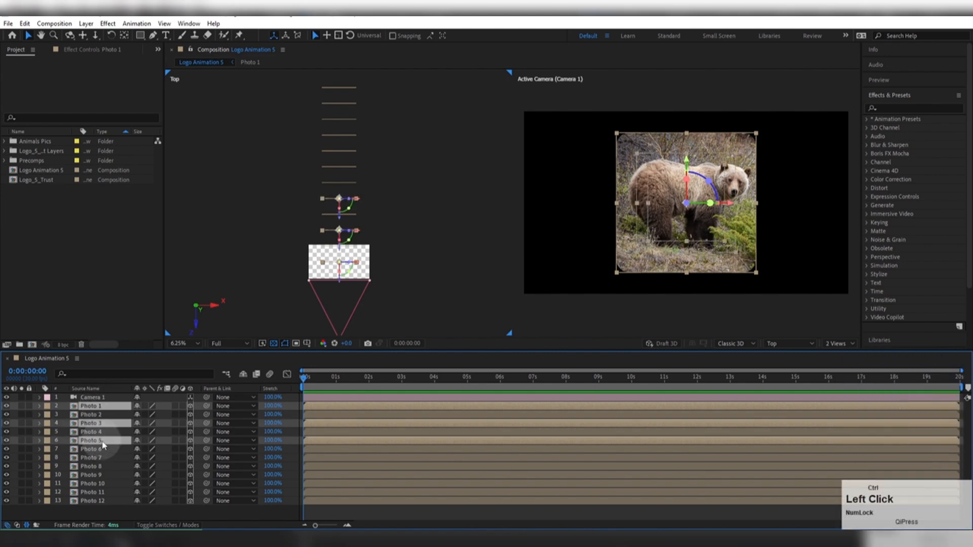
{"action": "left_click", "coordinate": [95, 458], "text": "ctrl"}
{"action": "left_click", "coordinate": [104, 476], "text": "ctrl"}
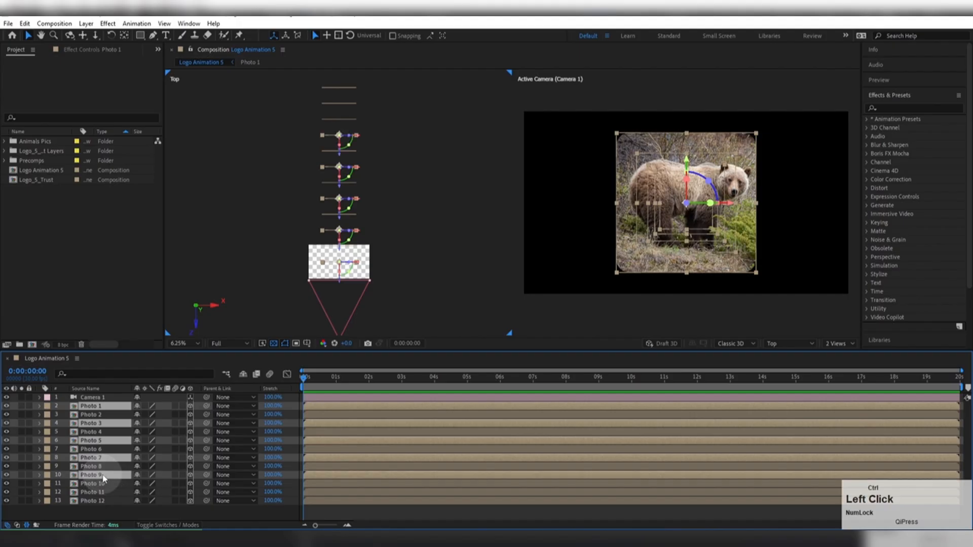
{"action": "left_click", "coordinate": [115, 492], "text": "ctrl"}
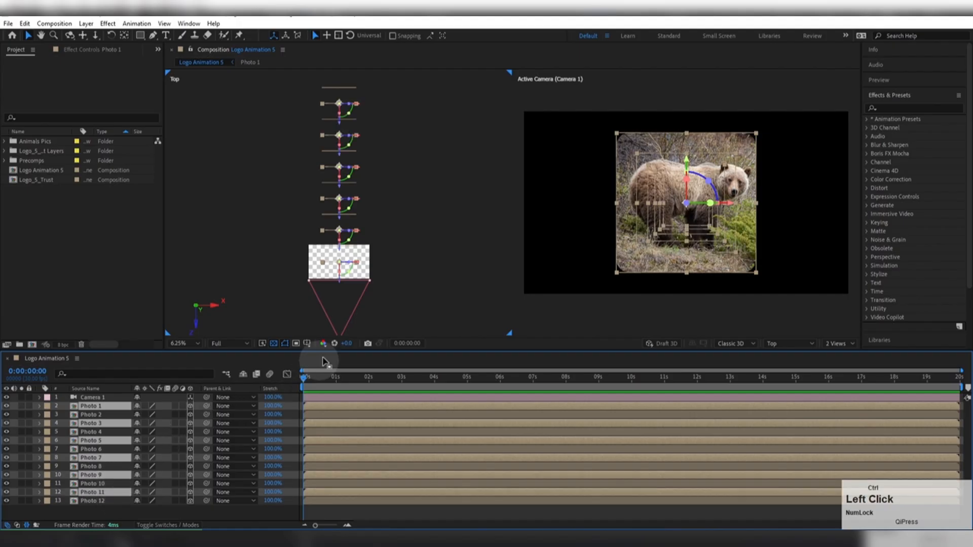
{"action": "scroll", "coordinate": [349, 263], "scroll_direction": "up", "scroll_amount": 2}
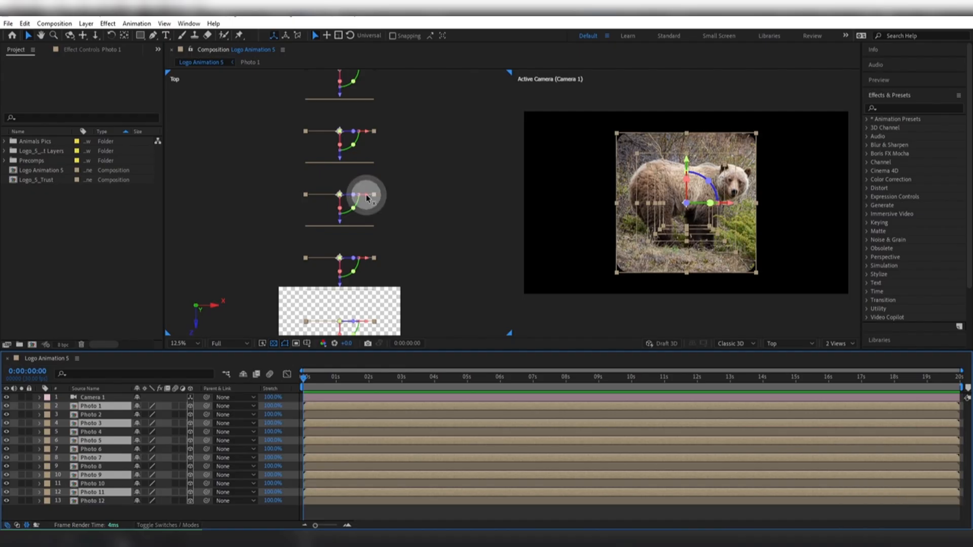
{"action": "left_click_drag", "start_coordinate": [366, 197], "coordinate": [384, 201]}
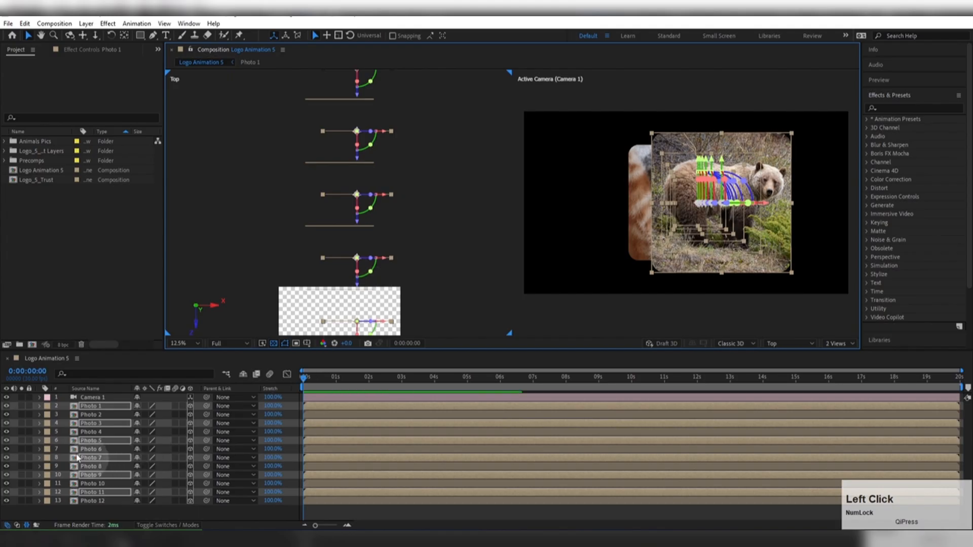
{"action": "left_click", "coordinate": [47, 407]}
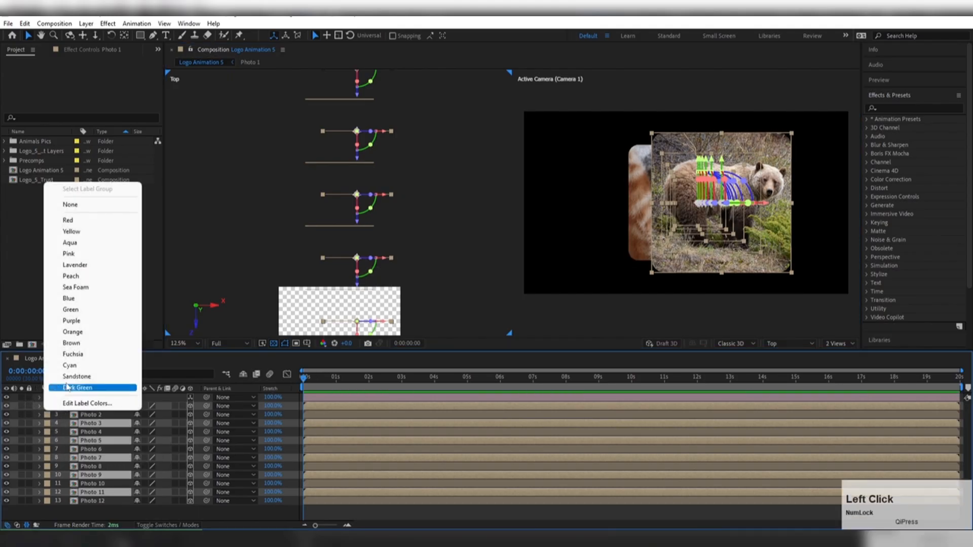
{"action": "left_click", "coordinate": [68, 346]}
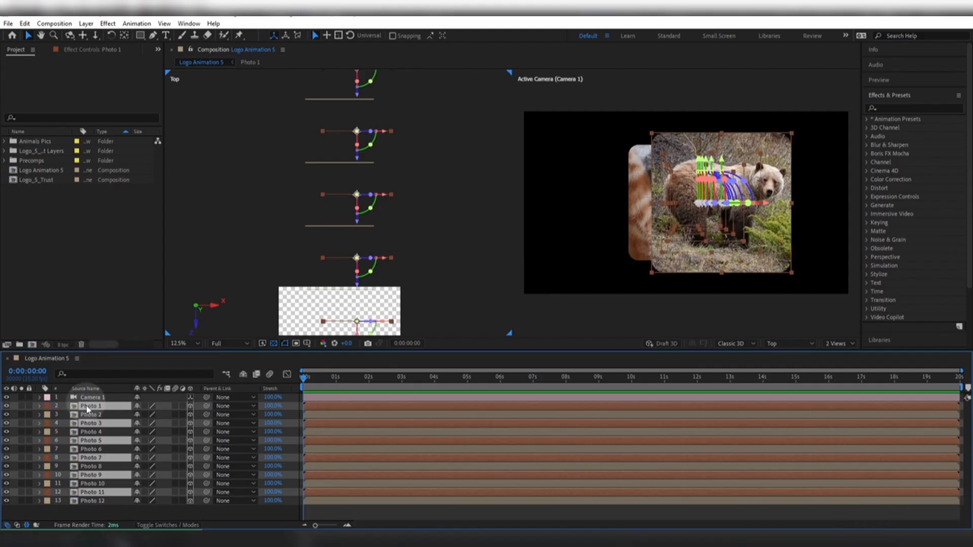
Select the even-numbered photo layers by their shared label group and shift them to the left along X in the Top view.
{"action": "left_click", "coordinate": [87, 416]}
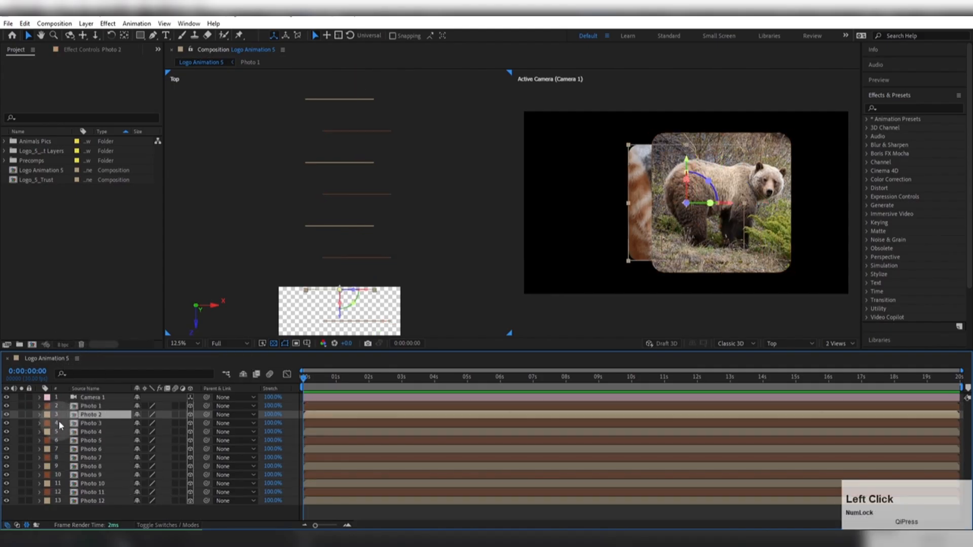
{"action": "left_click", "coordinate": [85, 415]}
{"action": "left_click", "coordinate": [47, 415]}
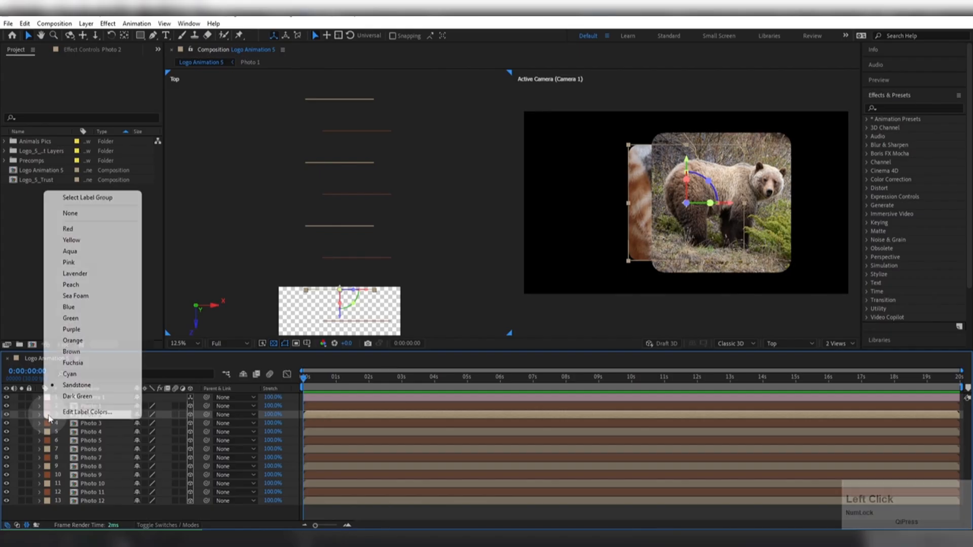
{"action": "left_click", "coordinate": [63, 198]}
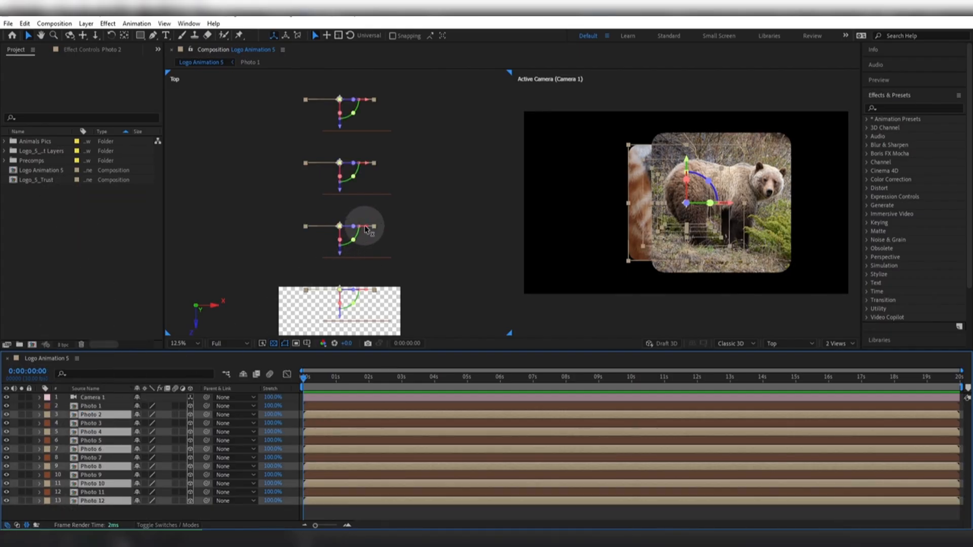
{"action": "left_click_drag", "start_coordinate": [365, 228], "coordinate": [347, 229]}
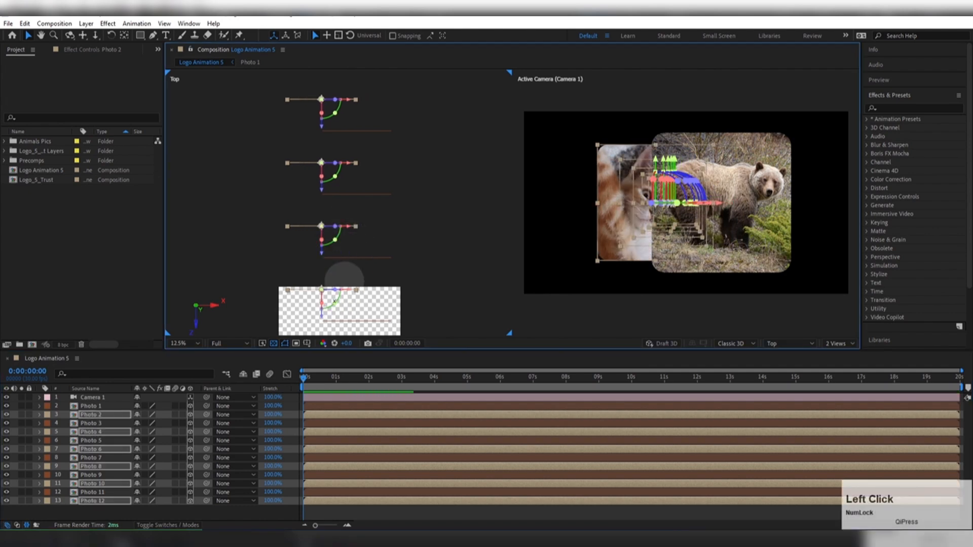
Move Camera 1 slightly farther back from the staggered photos in the Top view.
{"action": "left_click", "coordinate": [96, 398]}
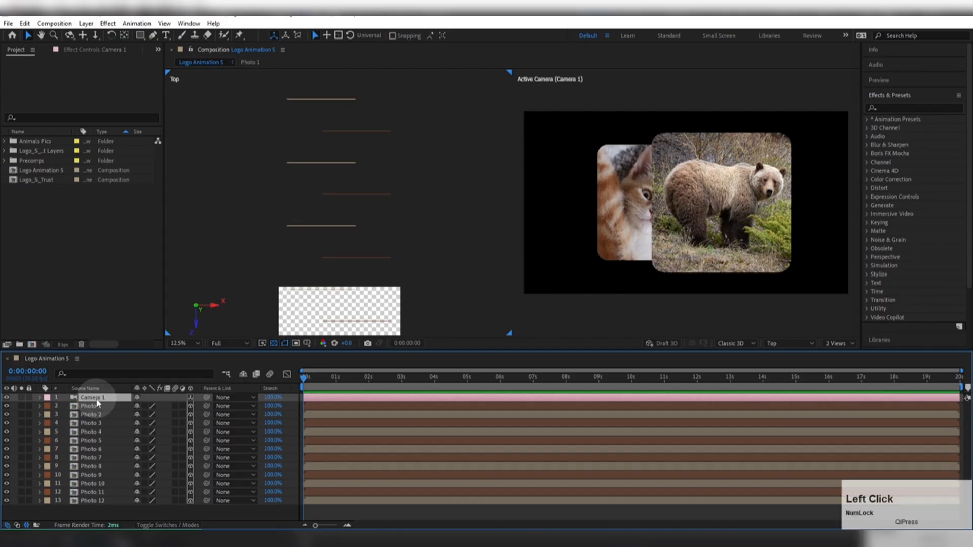
{"action": "scroll", "coordinate": [321, 233], "scroll_direction": "down", "scroll_amount": 2}
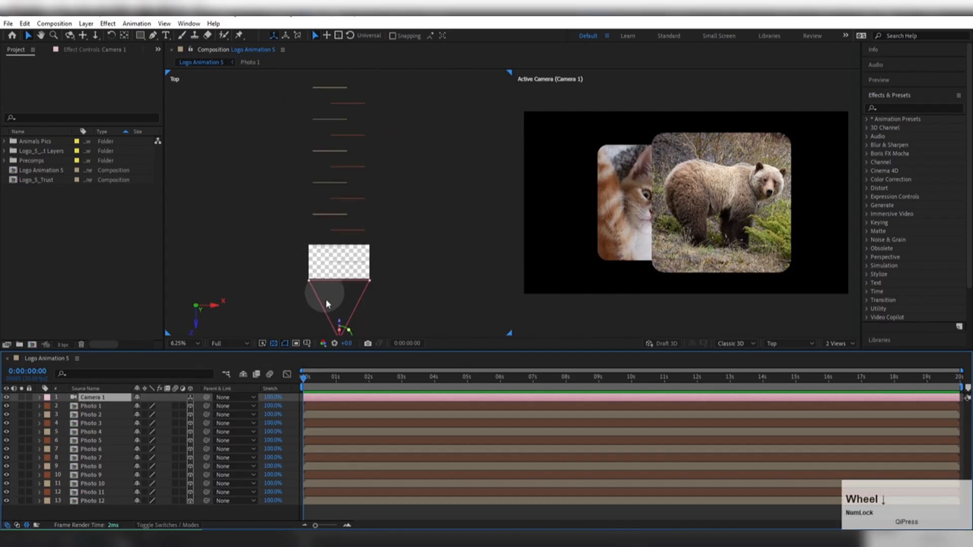
{"action": "mouse_move", "coordinate": [340, 321]}
{"action": "left_mouse_down"}
{"action": "mouse_move", "coordinate": [337, 235]}
{"action": "mouse_move", "coordinate": [331, 322]}
{"action": "left_mouse_up"}
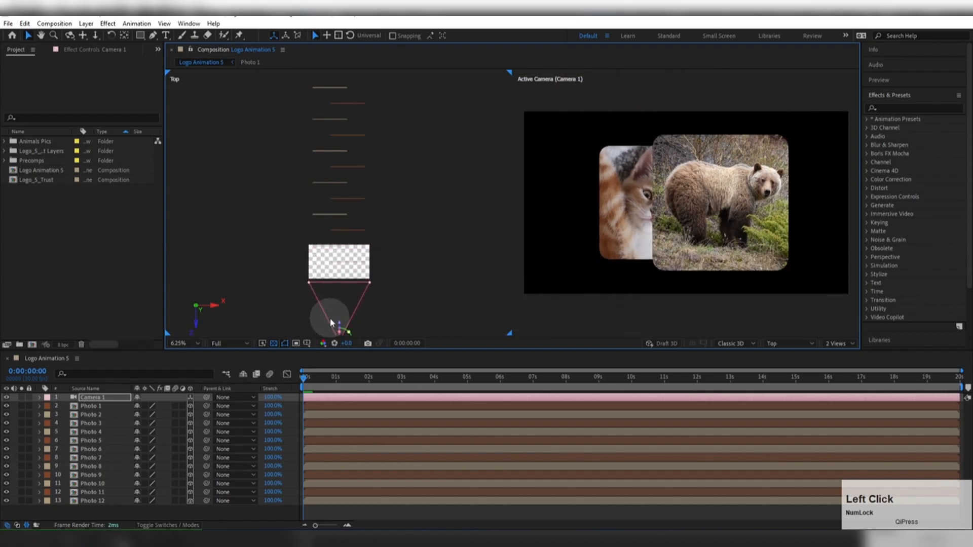
Set the scale of all twelve photo layers to 30%, then collapse their properties and deselect them.
{"action": "left_click", "coordinate": [97, 406]}
{"action": "left_click", "coordinate": [90, 502], "text": "shift"}
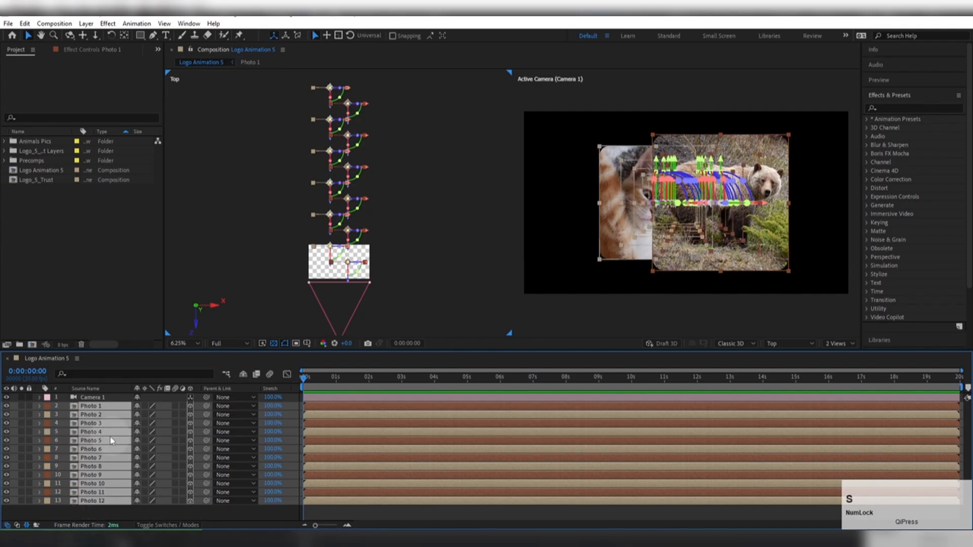
{"action": "key", "text": "s"}
{"action": "left_click", "coordinate": [153, 410]}
{"action": "type", "text": "30"}
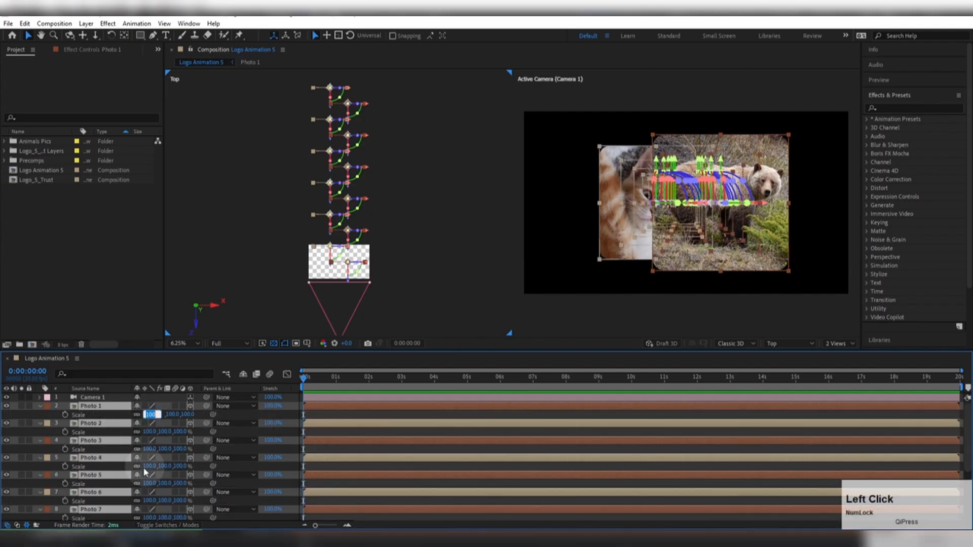
{"action": "key", "text": "Return"}
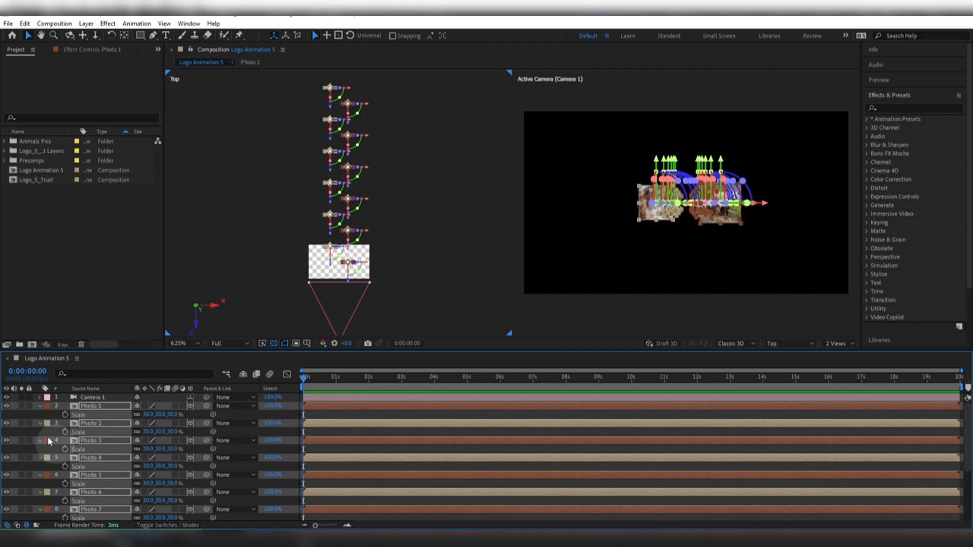
{"action": "left_click", "coordinate": [38, 406]}
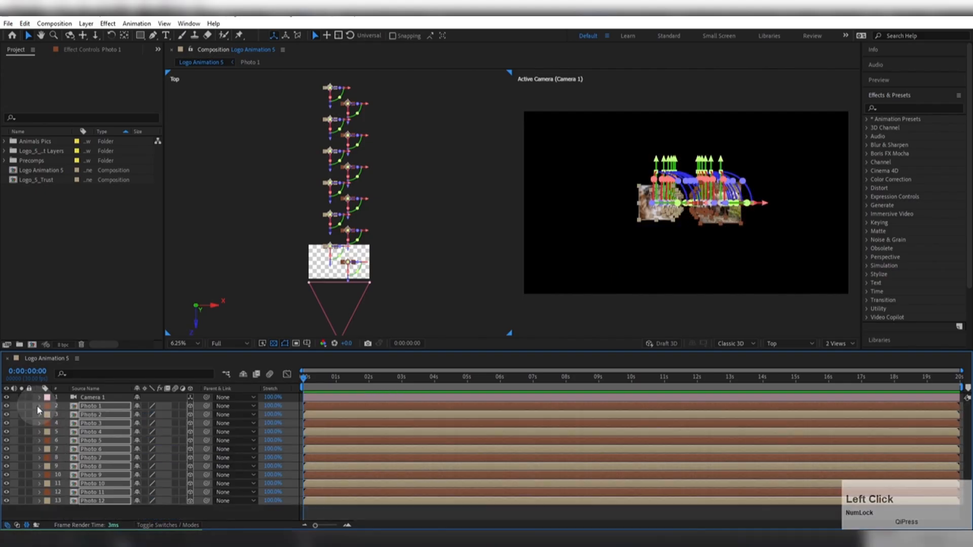
{"action": "left_click", "coordinate": [82, 510]}
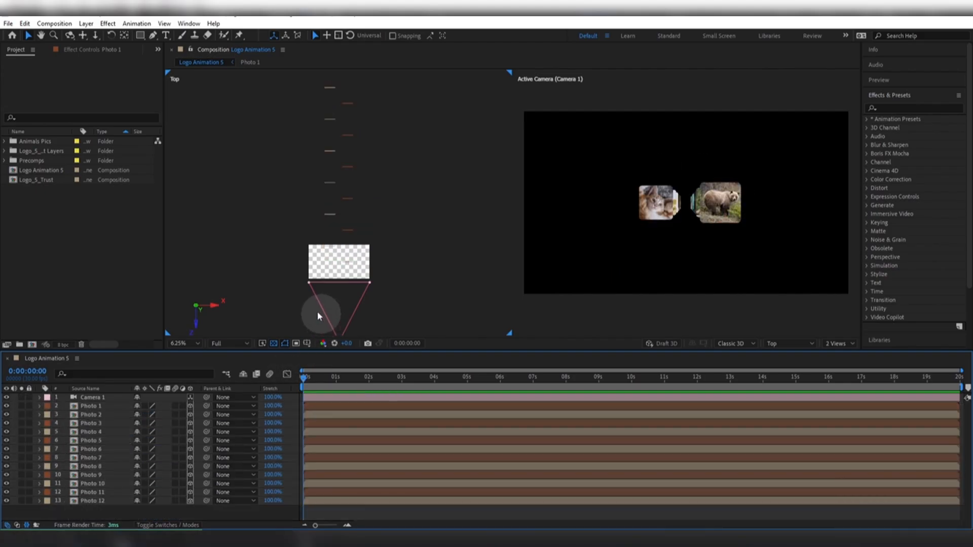
Move Camera 1 forward through the photo rows in the Top view until it passes the last photo, at about Z 5736.
{"action": "key", "text": "space"}
{"action": "left_click_drag", "start_coordinate": [310, 310], "coordinate": [303, 215]}
{"action": "left_click", "coordinate": [334, 327]}
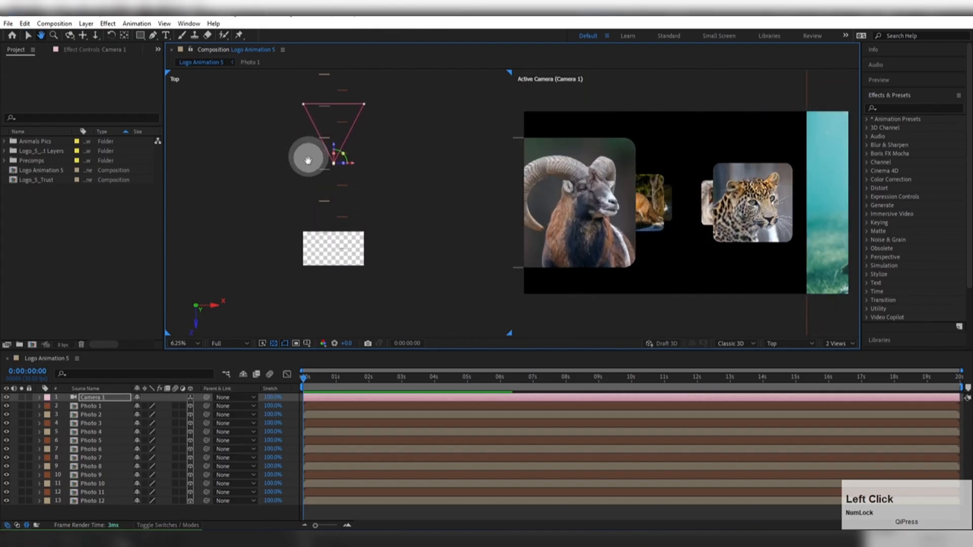
{"action": "key", "text": "space"}
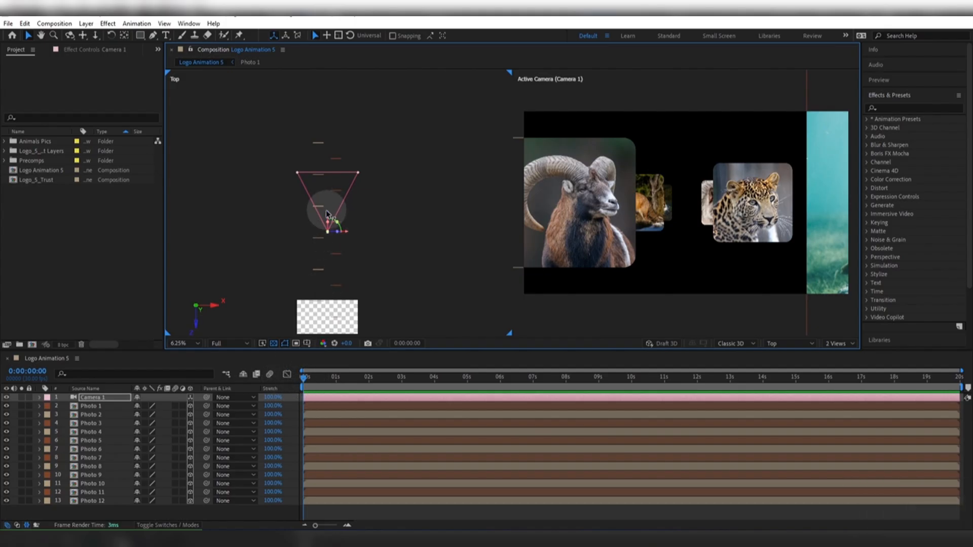
{"action": "left_click_drag", "start_coordinate": [327, 215], "coordinate": [327, 128]}
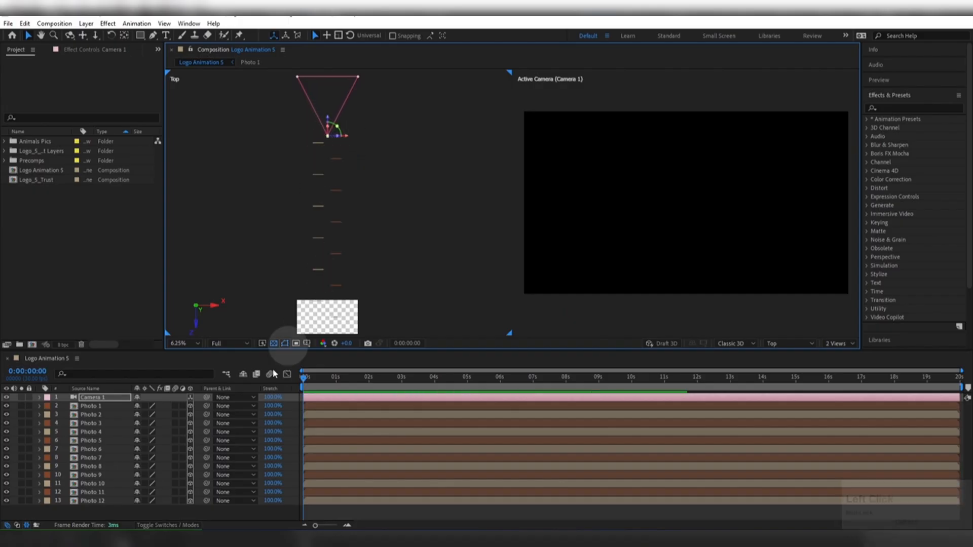
Start a Position keyframe for Camera 1 at 0 seconds.
{"action": "left_click", "coordinate": [117, 398]}
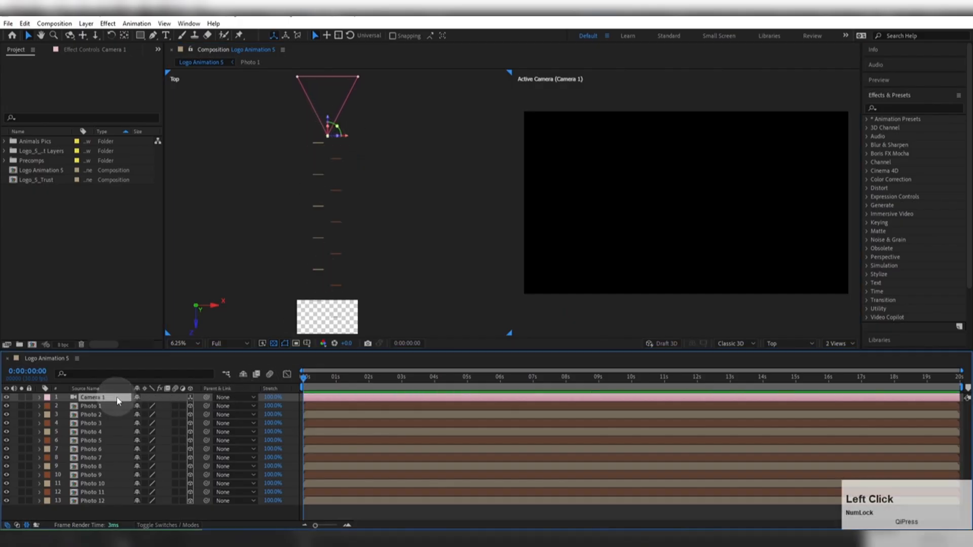
{"action": "key", "text": "p"}
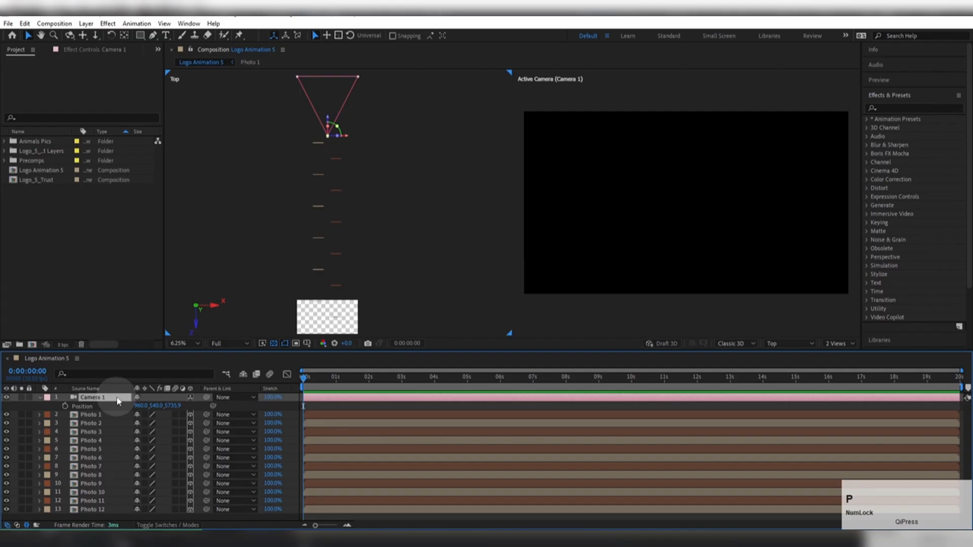
{"action": "left_click", "coordinate": [64, 407]}
At 10 seconds, keyframe Camera 1 pulled back in front of the first photo, at about Z -1320.
{"action": "left_click_drag", "start_coordinate": [304, 377], "coordinate": [430, 384]}
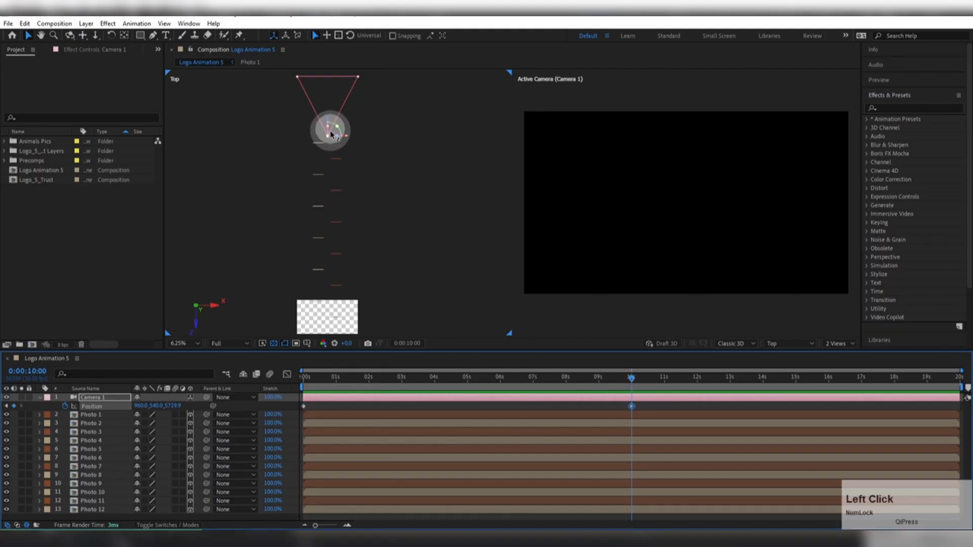
{"action": "left_click_drag", "start_coordinate": [328, 133], "coordinate": [326, 318]}
{"action": "key", "text": "space"}
{"action": "left_click_drag", "start_coordinate": [272, 304], "coordinate": [287, 233]}
{"action": "left_click_drag", "start_coordinate": [337, 252], "coordinate": [338, 275]}
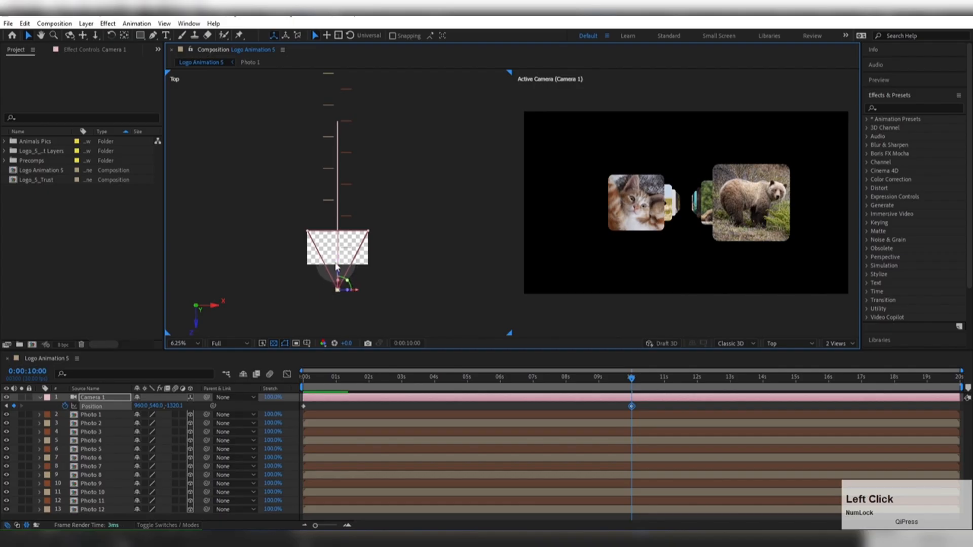
Play and scrub through the camera animation from its start, and save the project.
{"action": "left_click_drag", "start_coordinate": [619, 378], "coordinate": [288, 396]}
{"action": "key", "text": "space"}
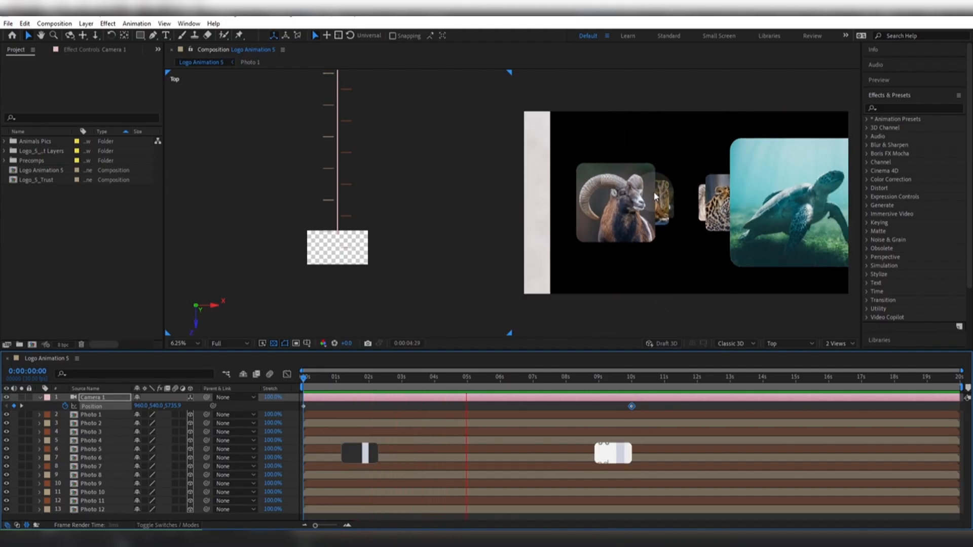
{"action": "key", "text": "space"}
{"action": "left_click_drag", "start_coordinate": [459, 381], "coordinate": [555, 388]}
{"action": "key", "text": "ctrl+s"}
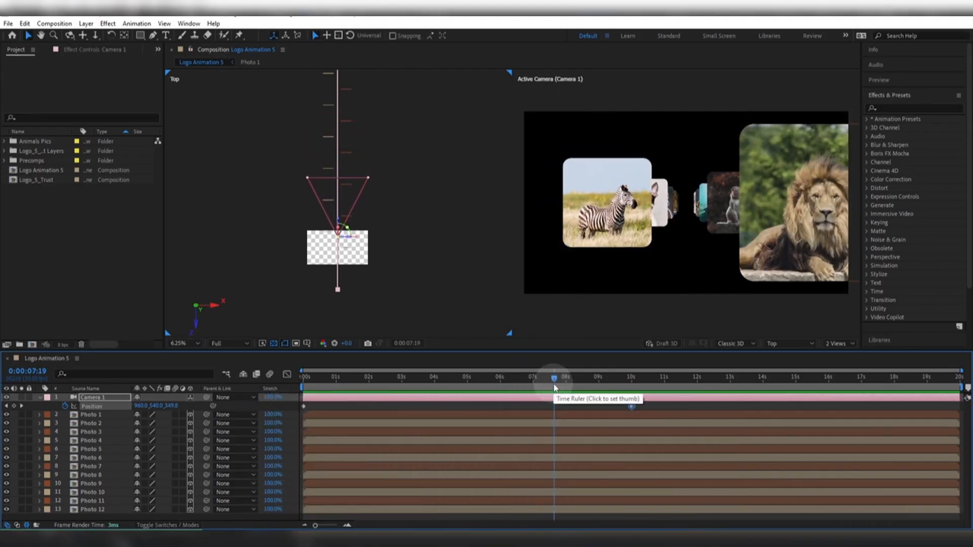
In the camera view, move the wolf photo (Photo 11) up and slightly left, and the fox photo (Photo 10) down at 3 seconds.
{"action": "left_click_drag", "start_coordinate": [431, 349], "coordinate": [429, 310]}
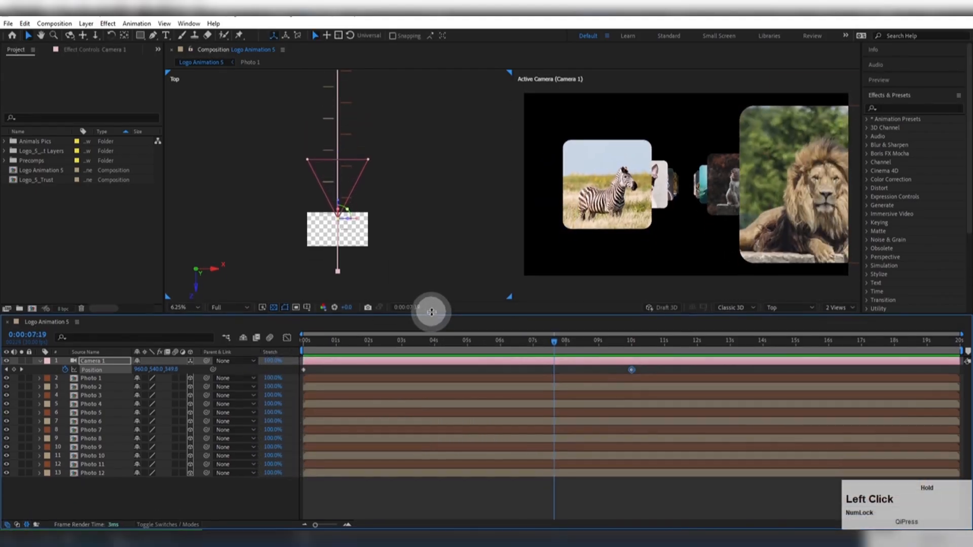
{"action": "mouse_move", "coordinate": [554, 339]}
{"action": "left_mouse_down"}
{"action": "mouse_move", "coordinate": [441, 354]}
{"action": "mouse_move", "coordinate": [305, 344]}
{"action": "mouse_move", "coordinate": [381, 335]}
{"action": "left_mouse_up"}
{"action": "left_click_drag", "start_coordinate": [784, 202], "coordinate": [766, 175]}
{"action": "left_click_drag", "start_coordinate": [381, 338], "coordinate": [403, 340]}
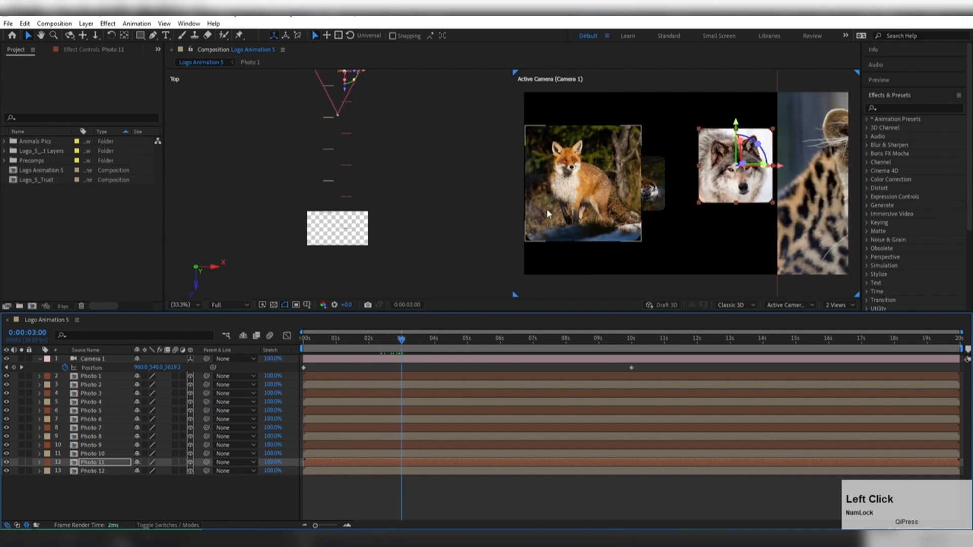
{"action": "left_click_drag", "start_coordinate": [576, 167], "coordinate": [583, 205]}
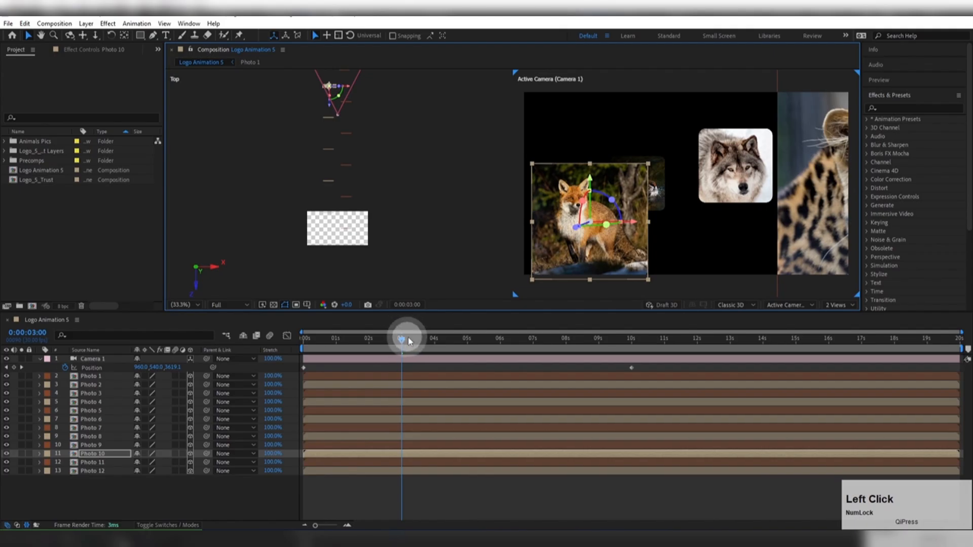
Lower the leopard photo (Photo 9), then at 0:00:04:21 shift the fox photo to clear the leopard and raise the ram photo (Photo 8).
{"action": "left_click_drag", "start_coordinate": [408, 341], "coordinate": [427, 339]}
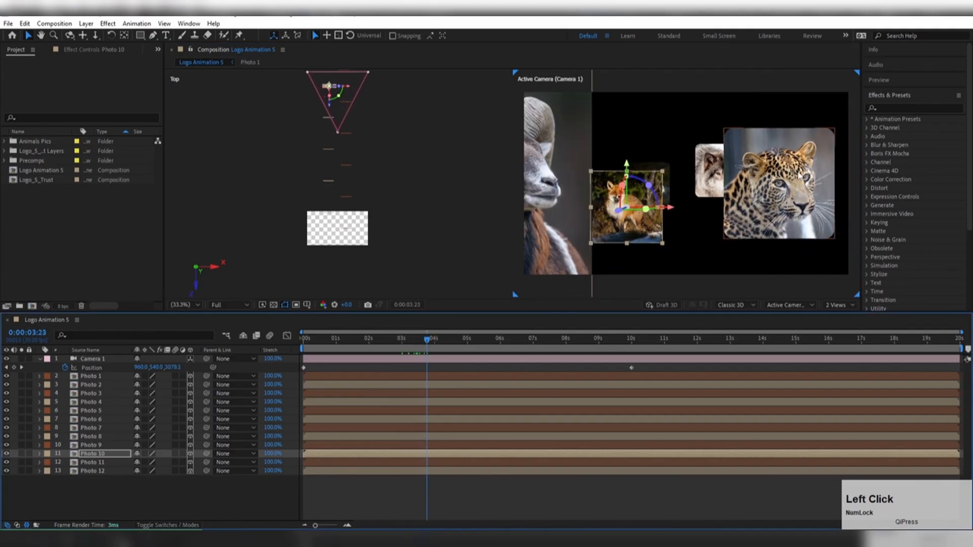
{"action": "left_click_drag", "start_coordinate": [771, 179], "coordinate": [775, 203]}
{"action": "left_click_drag", "start_coordinate": [435, 337], "coordinate": [458, 338]}
{"action": "left_click", "coordinate": [597, 186]}
{"action": "left_click_drag", "start_coordinate": [727, 215], "coordinate": [680, 231]}
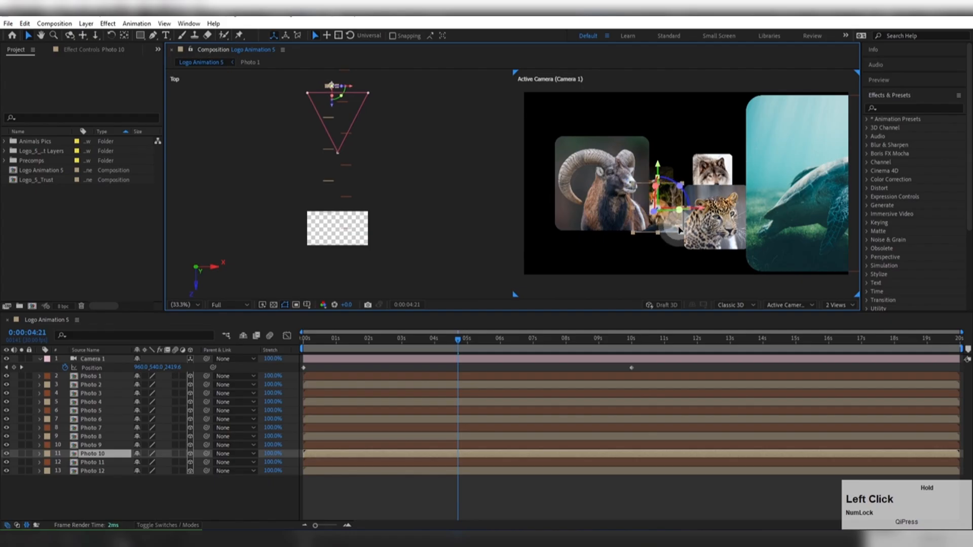
{"action": "left_click_drag", "start_coordinate": [605, 207], "coordinate": [603, 193]}
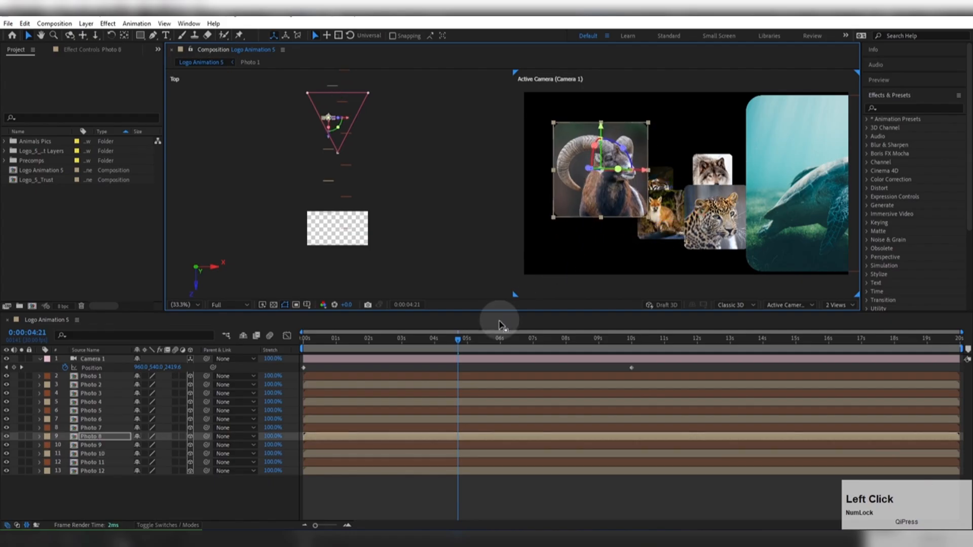
Step on to 0:00:07:02, raising the turtle photo slightly and lowering the dog and monkey photos to stagger their heights in the camera view.
{"action": "left_click_drag", "start_coordinate": [467, 343], "coordinate": [477, 339]}
{"action": "left_click_drag", "start_coordinate": [764, 187], "coordinate": [757, 172]}
{"action": "left_click_drag", "start_coordinate": [478, 338], "coordinate": [504, 336]}
{"action": "left_click_drag", "start_coordinate": [598, 185], "coordinate": [616, 217]}
{"action": "left_click_drag", "start_coordinate": [502, 338], "coordinate": [535, 338]}
{"action": "left_click_drag", "start_coordinate": [780, 200], "coordinate": [749, 215]}
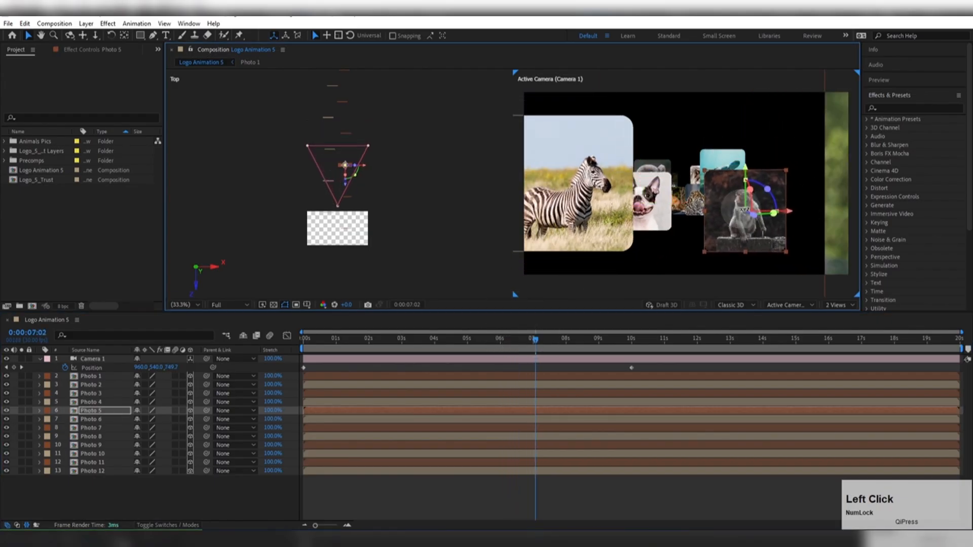
Move the zebra photo (Photo 4) up and right at 0:00:07:27, and the kitten photo (Photo 2) right at 0:00:08:17.
{"action": "left_click_drag", "start_coordinate": [535, 339], "coordinate": [563, 339]}
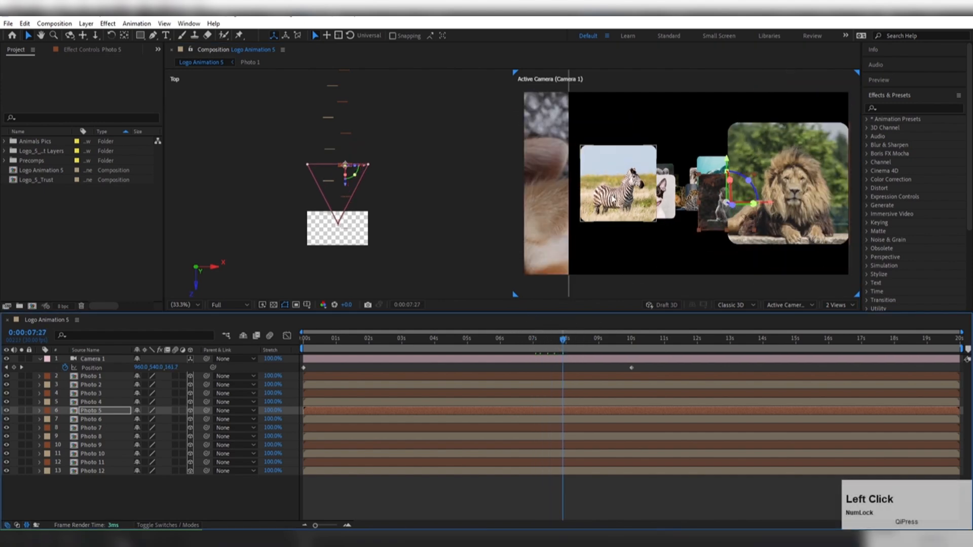
{"action": "left_click_drag", "start_coordinate": [613, 201], "coordinate": [674, 170]}
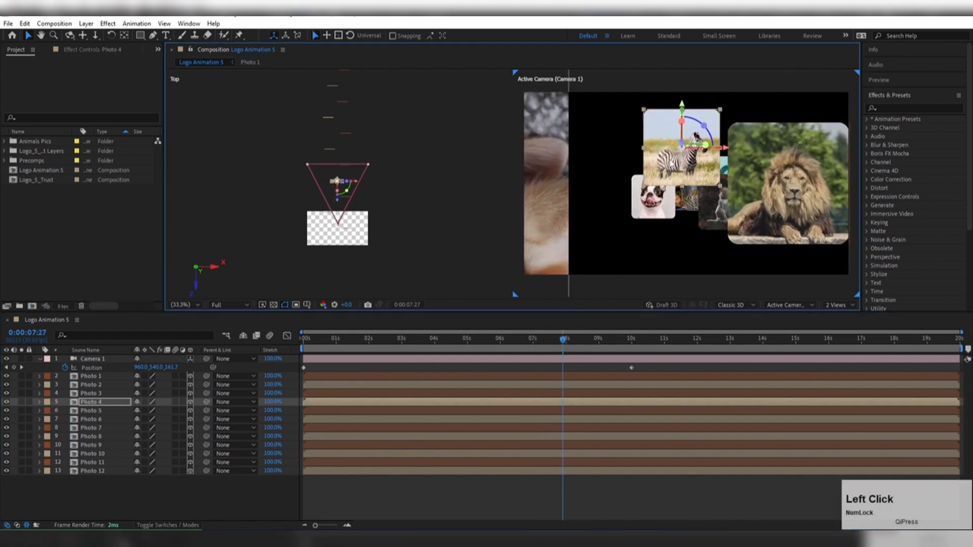
{"action": "left_click_drag", "start_coordinate": [570, 340], "coordinate": [585, 340]}
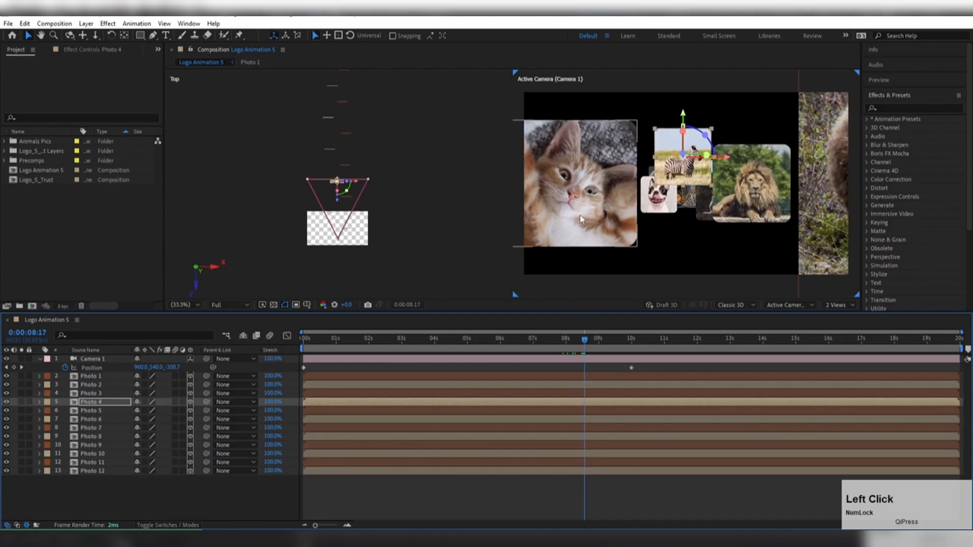
{"action": "left_click", "coordinate": [600, 217]}
{"action": "left_click_drag", "start_coordinate": [599, 218], "coordinate": [608, 219]}
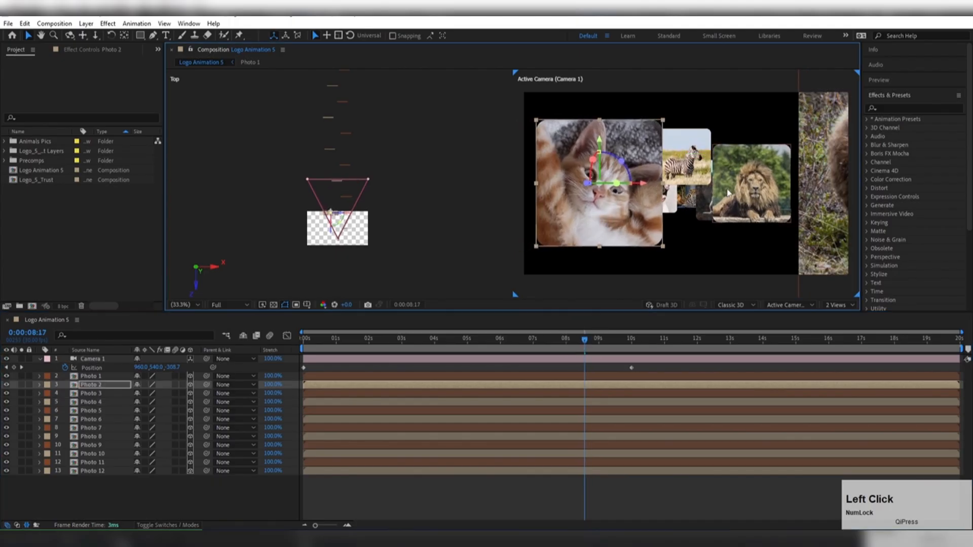
Nudge the lion photo (Photo 3) slightly right and down, and shift the bear photo (Photo 1) left and slightly up in the camera view.
{"action": "left_click_drag", "start_coordinate": [728, 193], "coordinate": [736, 197]}
{"action": "left_click_drag", "start_coordinate": [585, 343], "coordinate": [611, 341]}
{"action": "left_click_drag", "start_coordinate": [753, 226], "coordinate": [711, 218]}
Fit the camera view to its pane and reposition the leopard photo (Photo 9) up and right at 0:00:03:17.
{"action": "left_click_drag", "start_coordinate": [611, 338], "coordinate": [345, 341]}
{"action": "scroll", "coordinate": [644, 269], "scroll_direction": "up", "scroll_amount": 1}
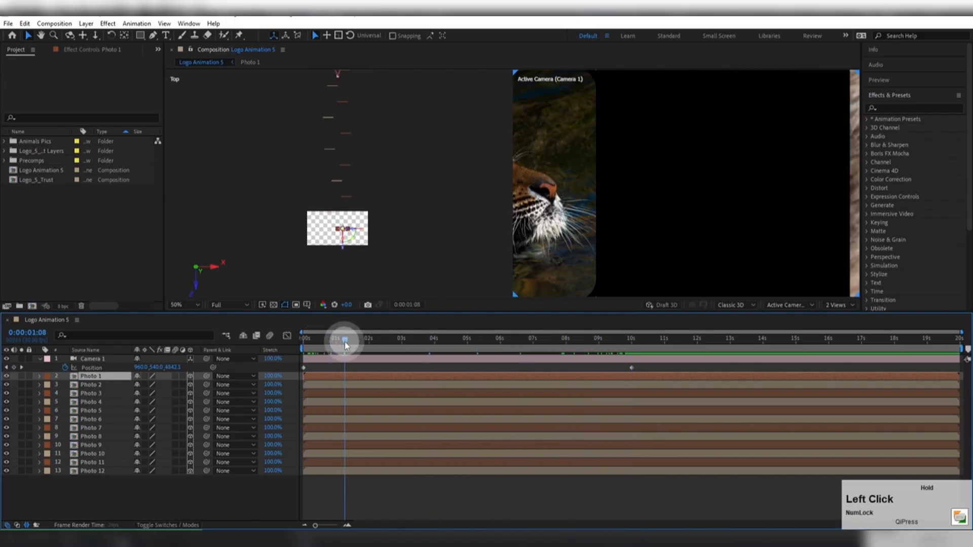
{"action": "scroll", "coordinate": [690, 196], "scroll_direction": "down", "scroll_amount": 2}
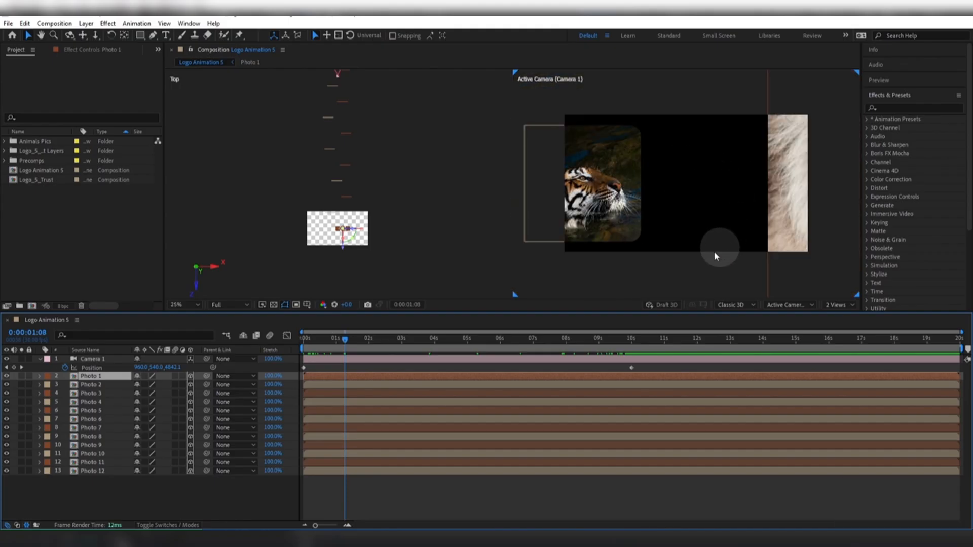
{"action": "left_click", "coordinate": [543, 283]}
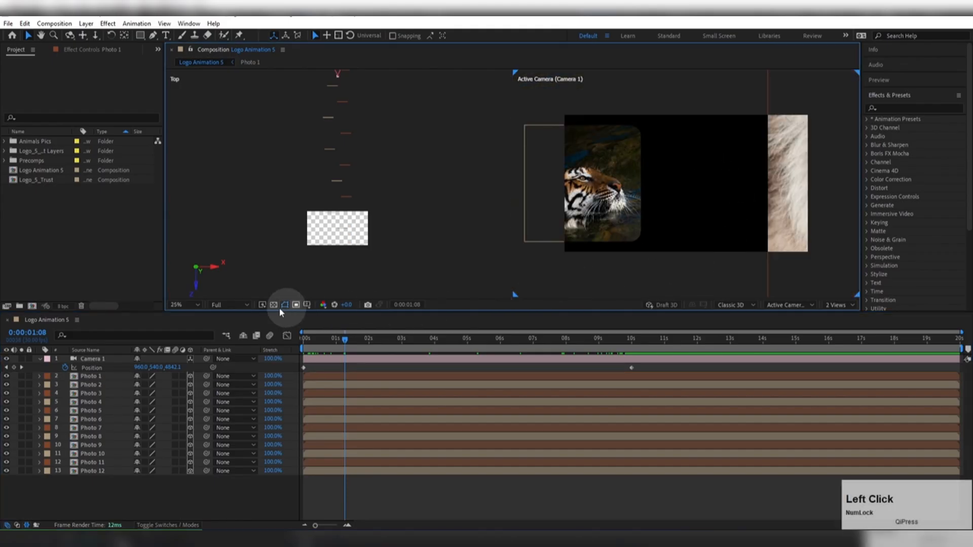
{"action": "left_click", "coordinate": [185, 304]}
{"action": "left_click", "coordinate": [187, 316]}
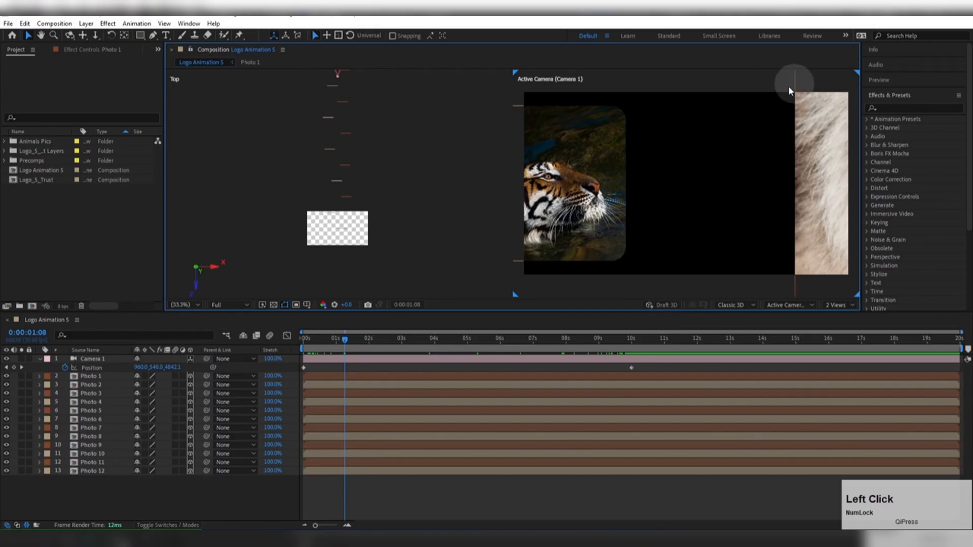
{"action": "left_click_drag", "start_coordinate": [347, 343], "coordinate": [420, 329]}
{"action": "left_click", "coordinate": [737, 254]}
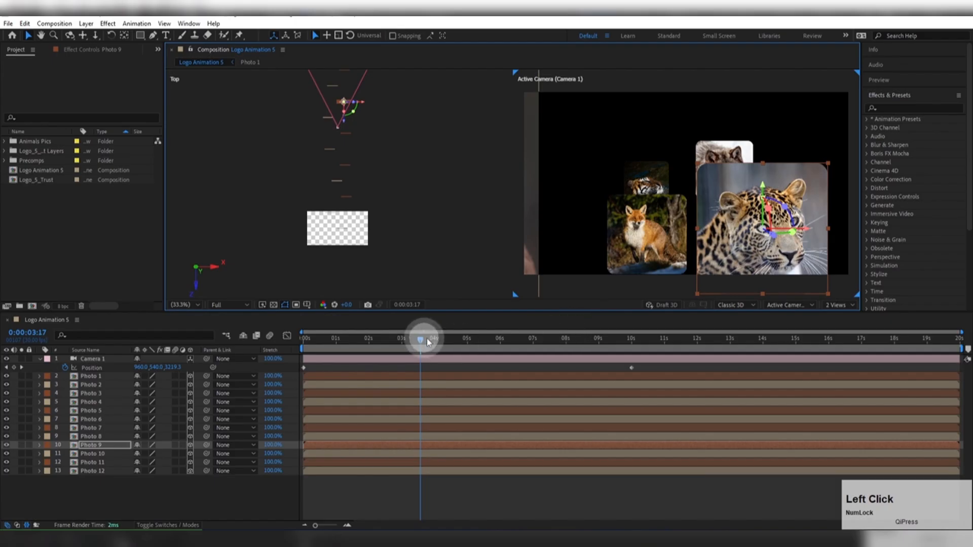
Raise the zebra photo (Photo 4) at 0:00:06:01 so it blocks less of the camera view, and check its placement near 7 seconds.
{"action": "left_click_drag", "start_coordinate": [427, 342], "coordinate": [503, 320]}
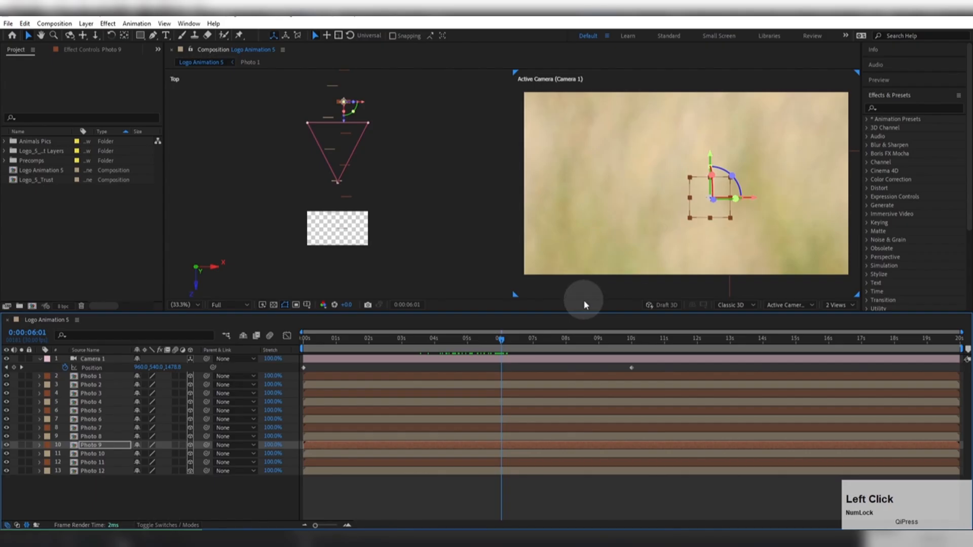
{"action": "left_click_drag", "start_coordinate": [617, 237], "coordinate": [612, 141]}
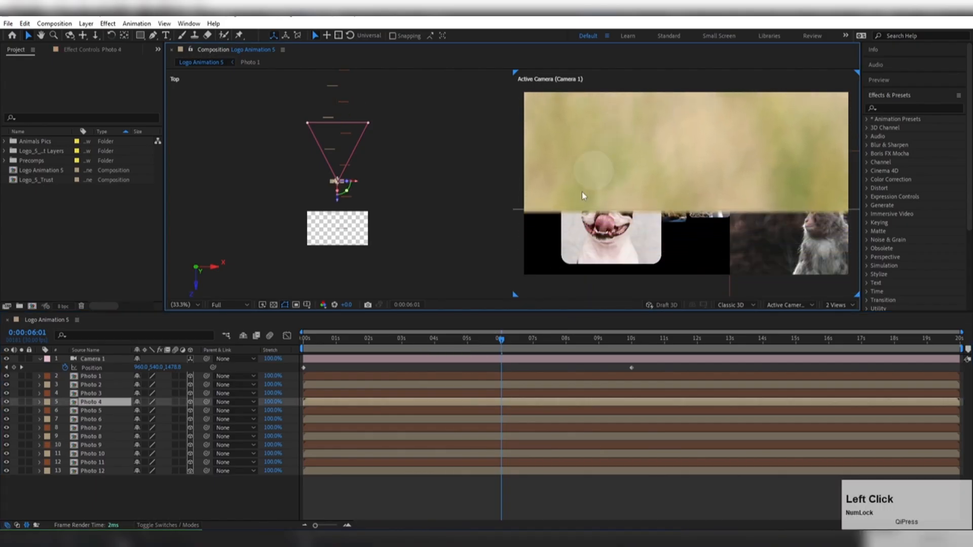
{"action": "left_click_drag", "start_coordinate": [503, 341], "coordinate": [538, 339]}
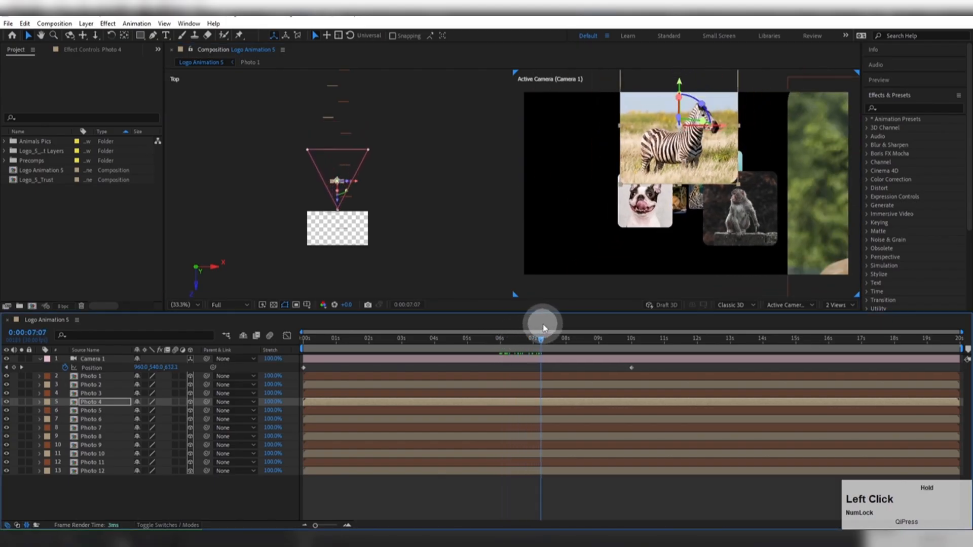
{"action": "left_click", "coordinate": [701, 160]}
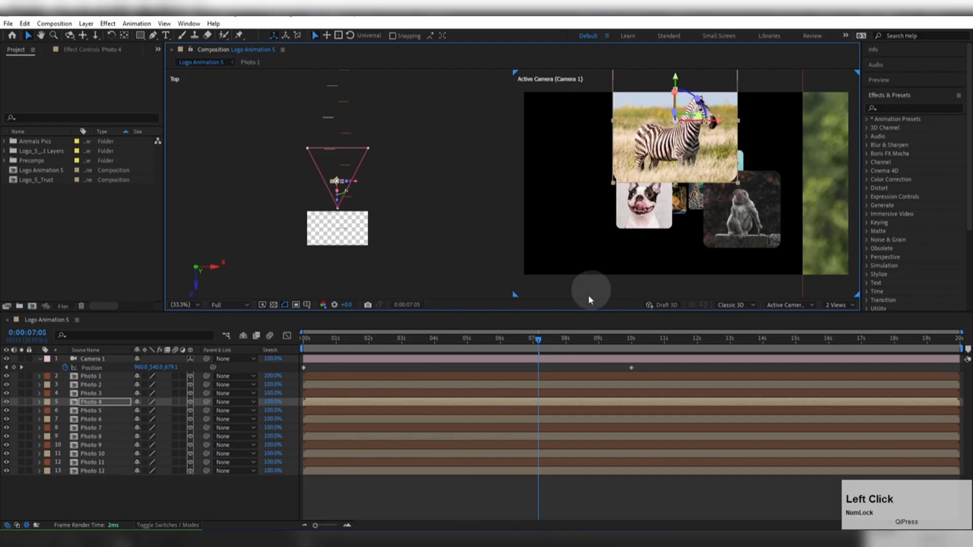
Move the bear photo (Photo 1) right at 0:00:08:04 to uncover the photos behind it, and shift the lion photo left at 0:00:07:17.
{"action": "left_click_drag", "start_coordinate": [540, 343], "coordinate": [573, 339]}
{"action": "left_click", "coordinate": [658, 227]}
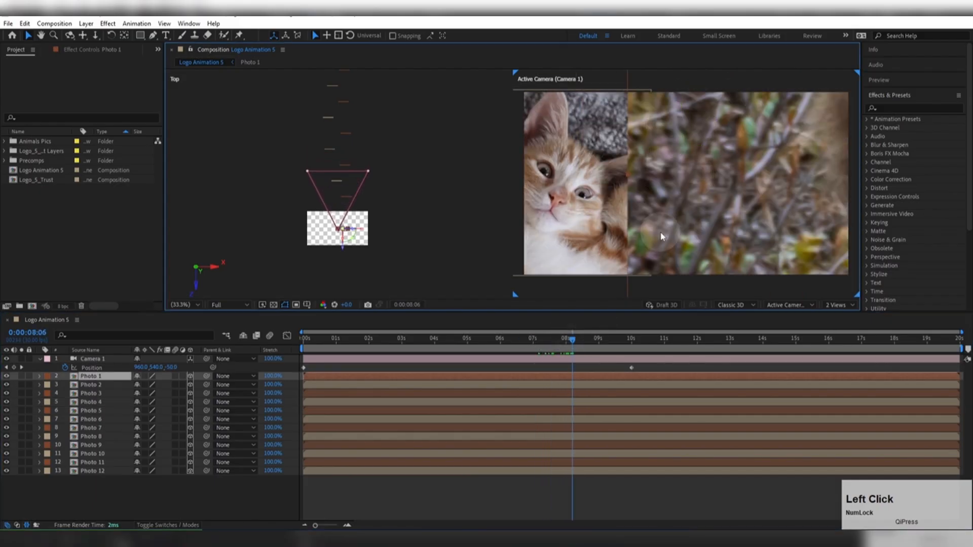
{"action": "left_click_drag", "start_coordinate": [572, 338], "coordinate": [571, 333]}
{"action": "left_click", "coordinate": [685, 231]}
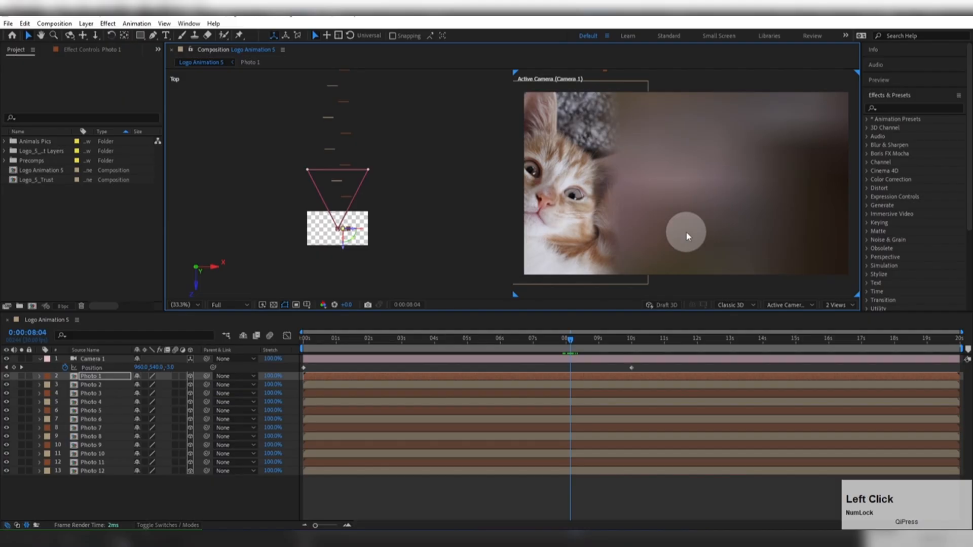
{"action": "left_click", "coordinate": [563, 377]}
{"action": "left_click_drag", "start_coordinate": [669, 243], "coordinate": [714, 243]}
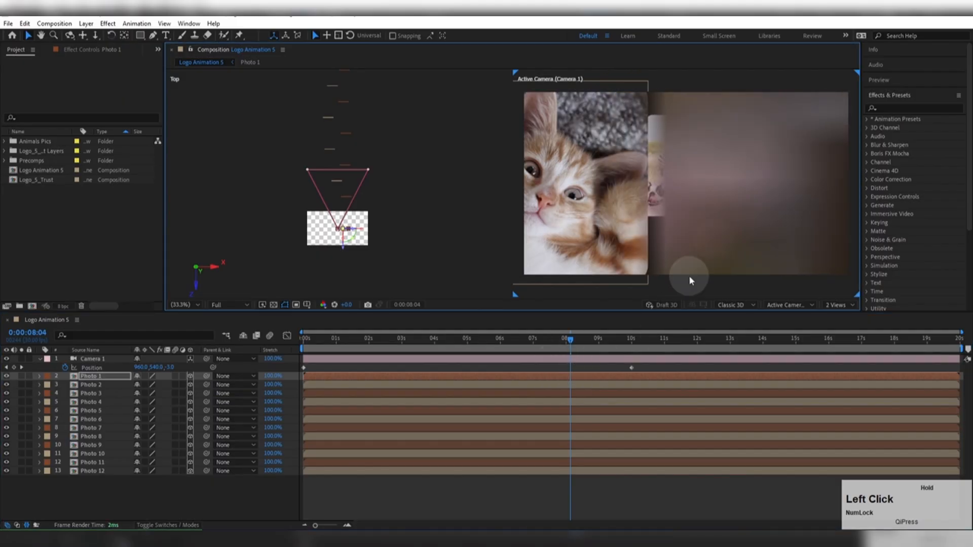
{"action": "left_click_drag", "start_coordinate": [574, 343], "coordinate": [552, 347]}
{"action": "left_click", "coordinate": [753, 236]}
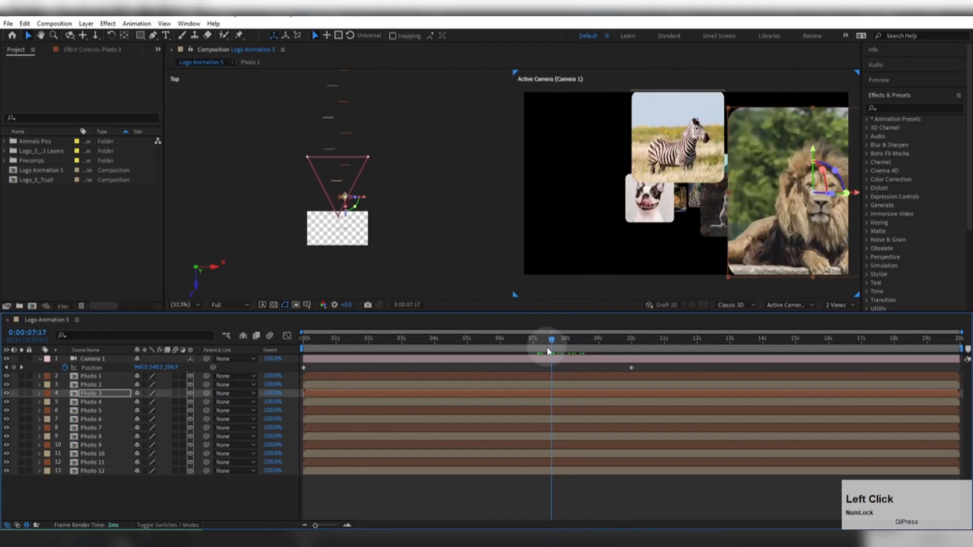
Play the adjusted camera animation, stop it past 10 seconds, and scrub back to 0:00:07:25.
{"action": "key", "text": "space"}
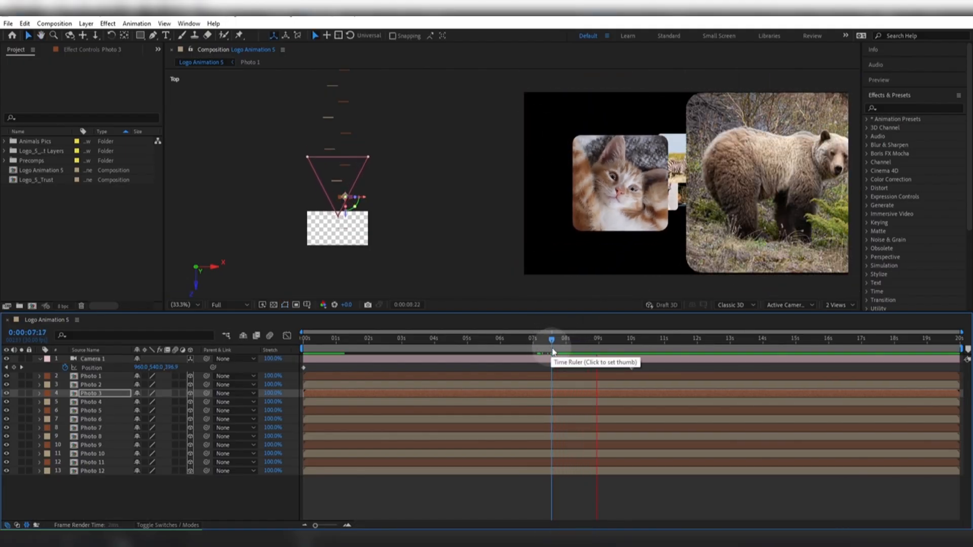
{"action": "key", "text": "space"}
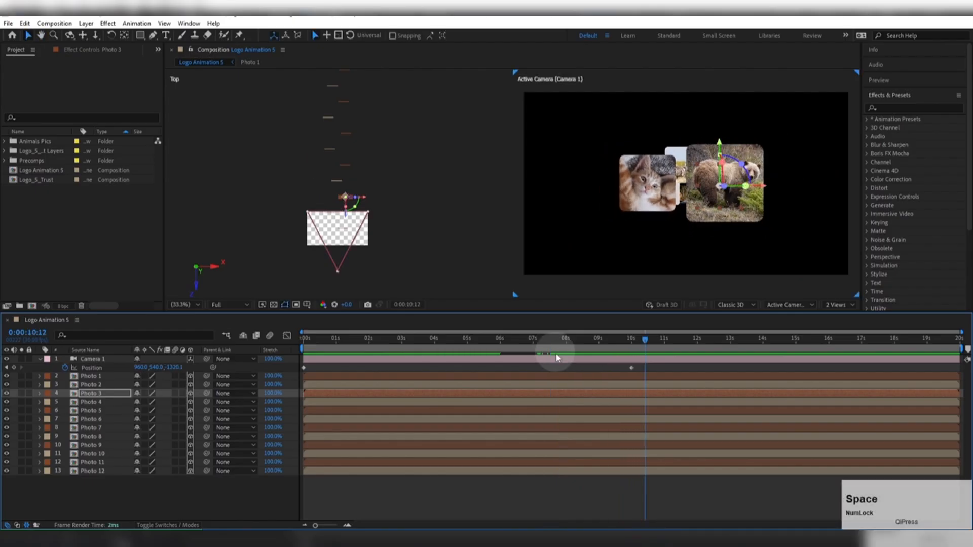
{"action": "left_click_drag", "start_coordinate": [633, 349], "coordinate": [562, 347]}
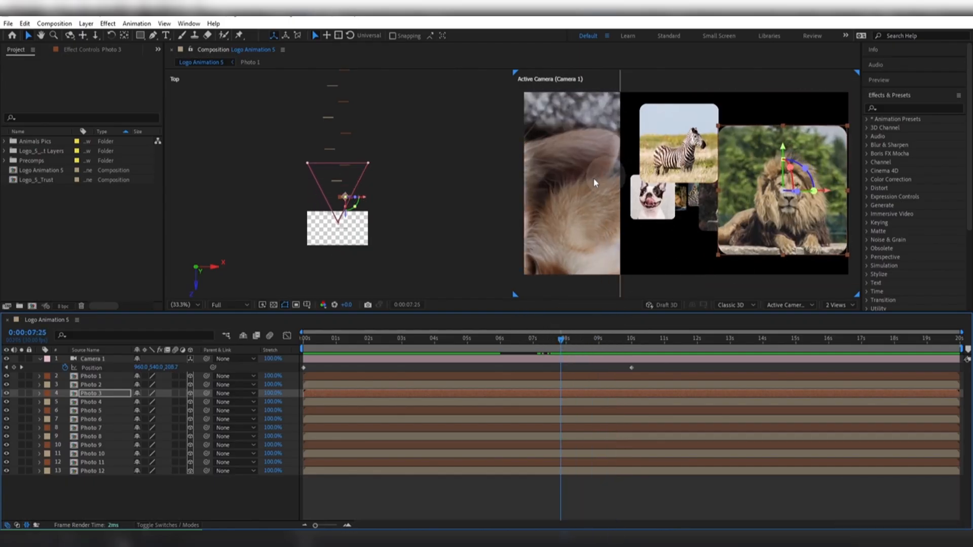
Reveal the Camera Options of Camera 1 and turn on Depth of Field.
{"action": "scroll", "coordinate": [340, 217], "scroll_direction": "up", "scroll_amount": 3}
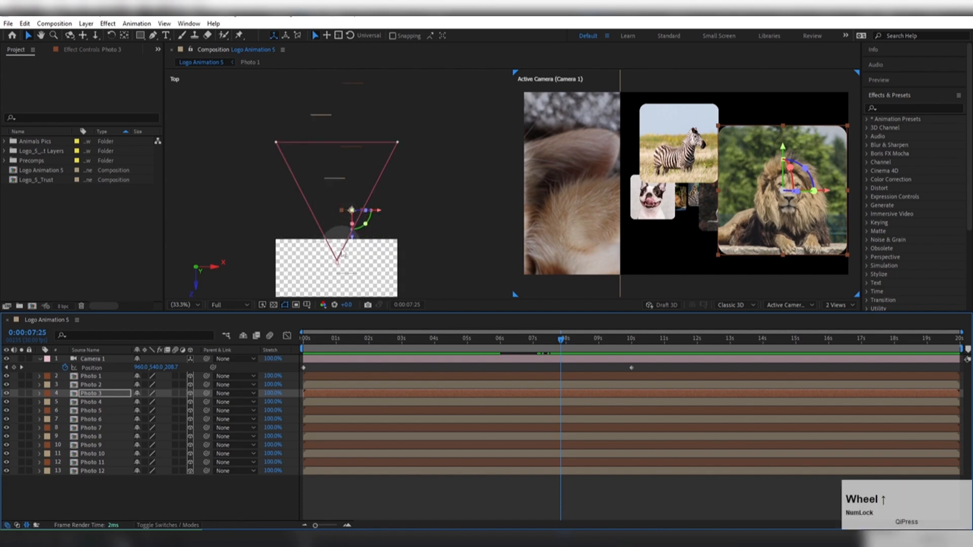
{"action": "left_click", "coordinate": [90, 359]}
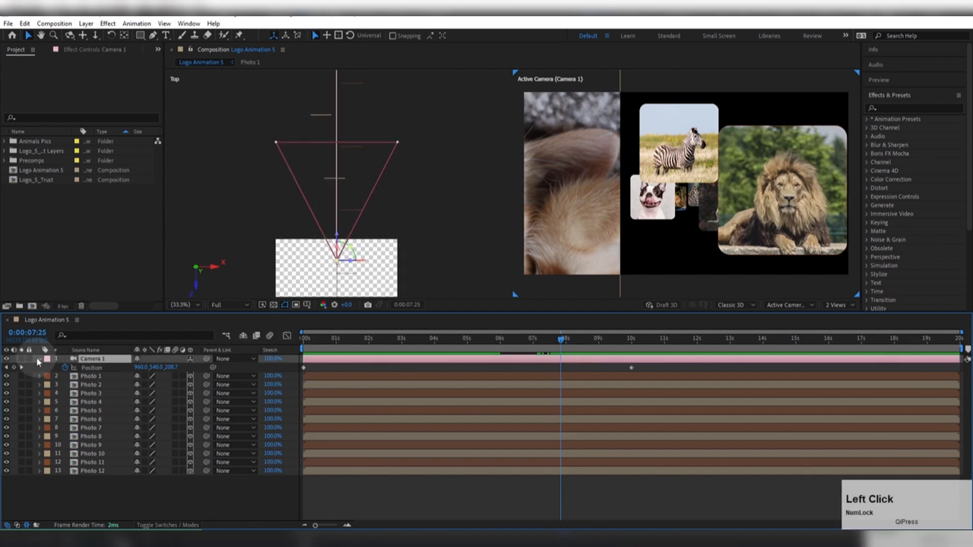
{"action": "left_click", "coordinate": [38, 359]}
{"action": "left_click", "coordinate": [38, 359]}
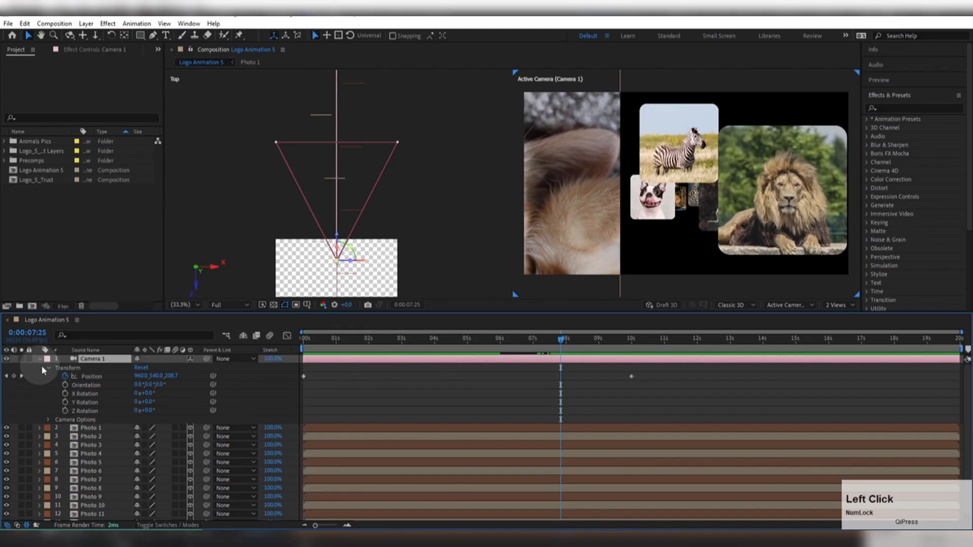
{"action": "left_click", "coordinate": [48, 368]}
{"action": "left_click", "coordinate": [72, 379]}
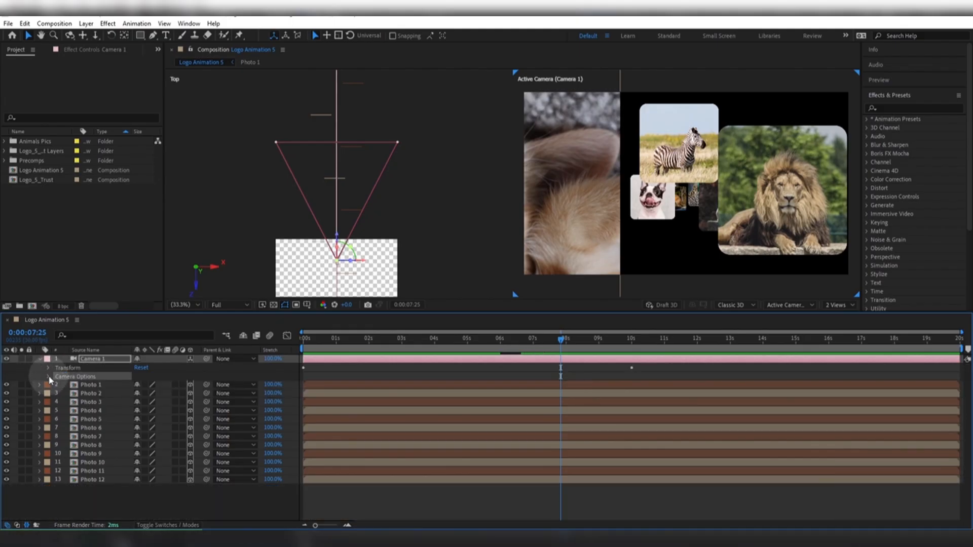
{"action": "left_click", "coordinate": [87, 361]}
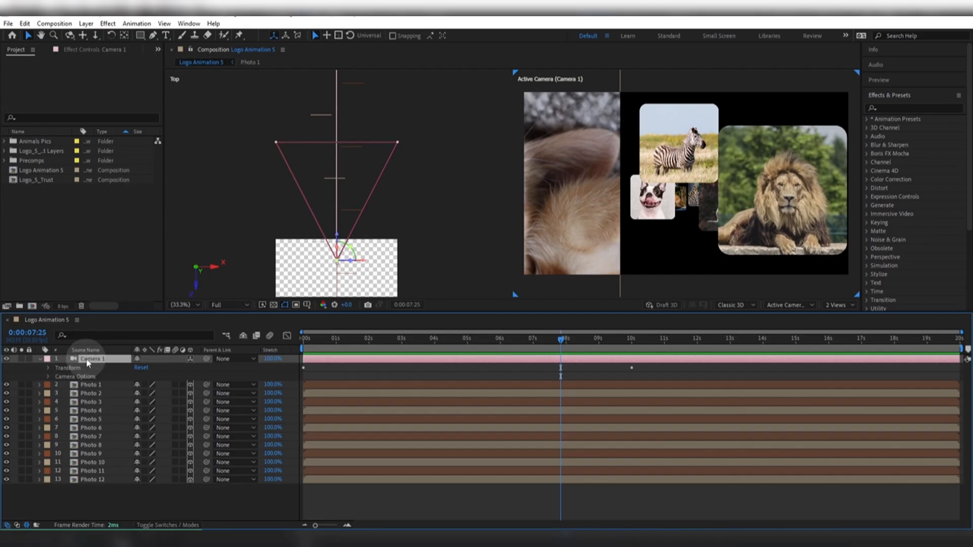
{"action": "key", "text": "a"}
{"action": "key", "text": "a"}
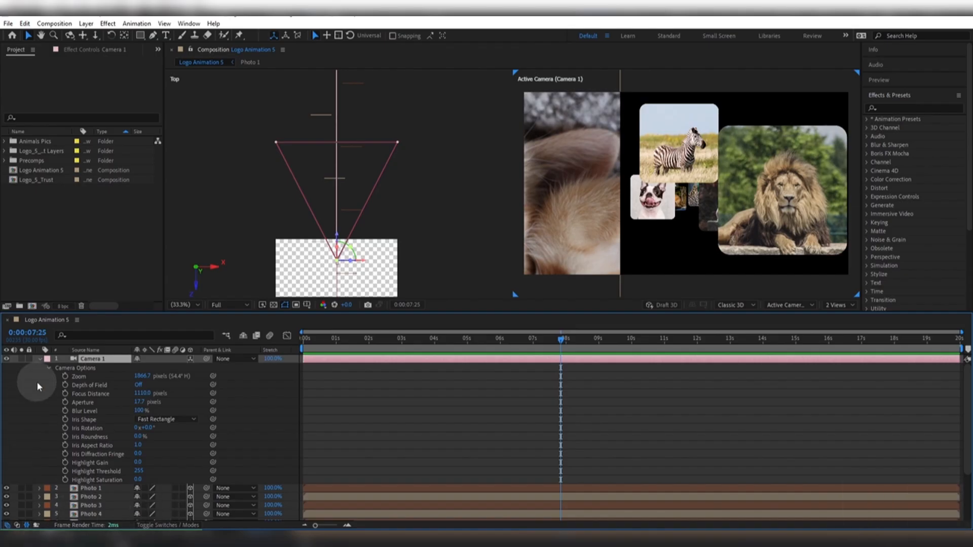
{"action": "left_click", "coordinate": [93, 386]}
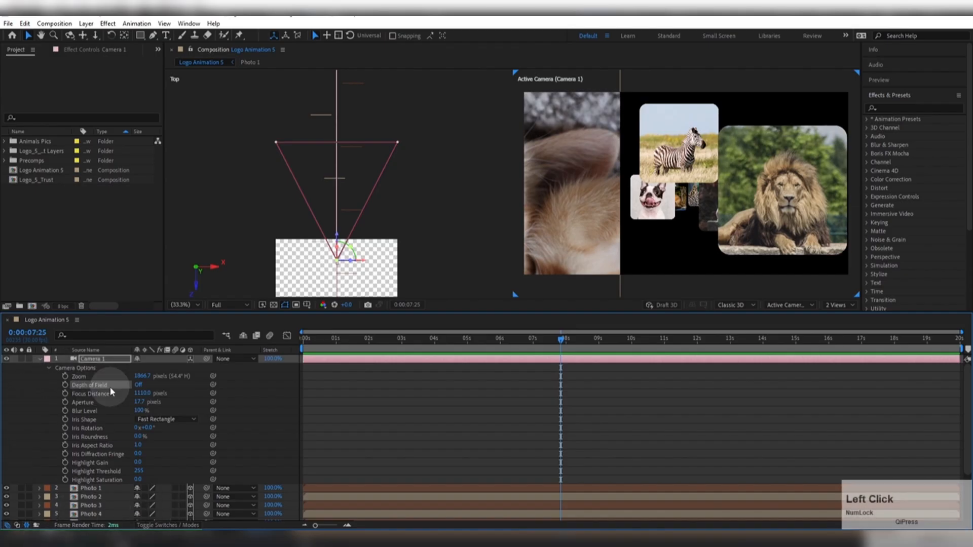
{"action": "left_click", "coordinate": [140, 385]}
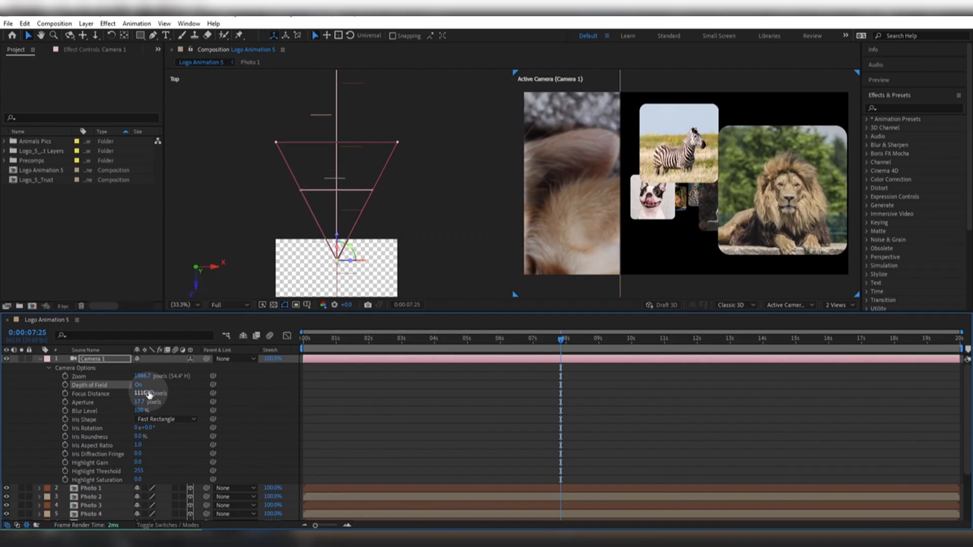
Set Camera 1's Focus Distance to about 1184 pixels and its Aperture to 100 pixels for stronger depth blur.
{"action": "left_click_drag", "start_coordinate": [143, 396], "coordinate": [174, 389]}
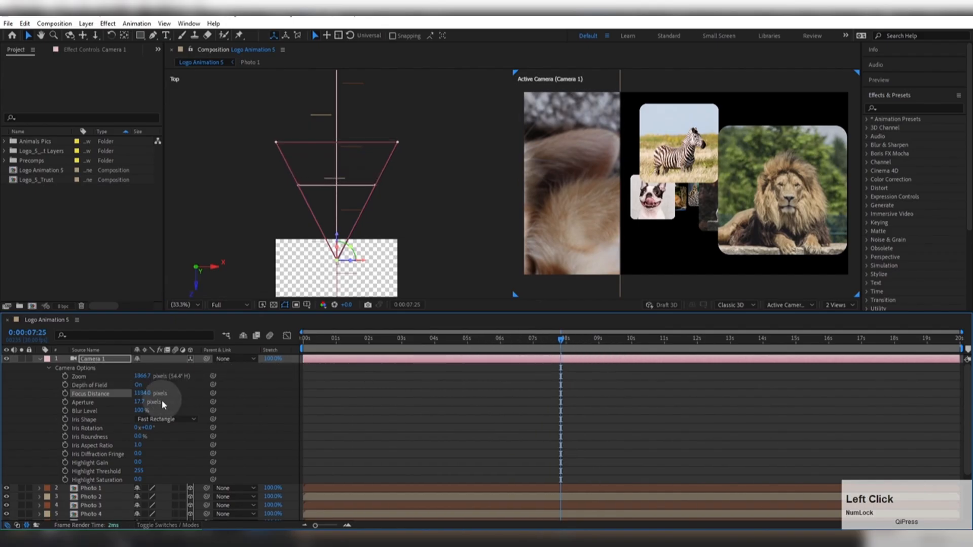
{"action": "left_click", "coordinate": [93, 400]}
{"action": "left_click", "coordinate": [144, 402]}
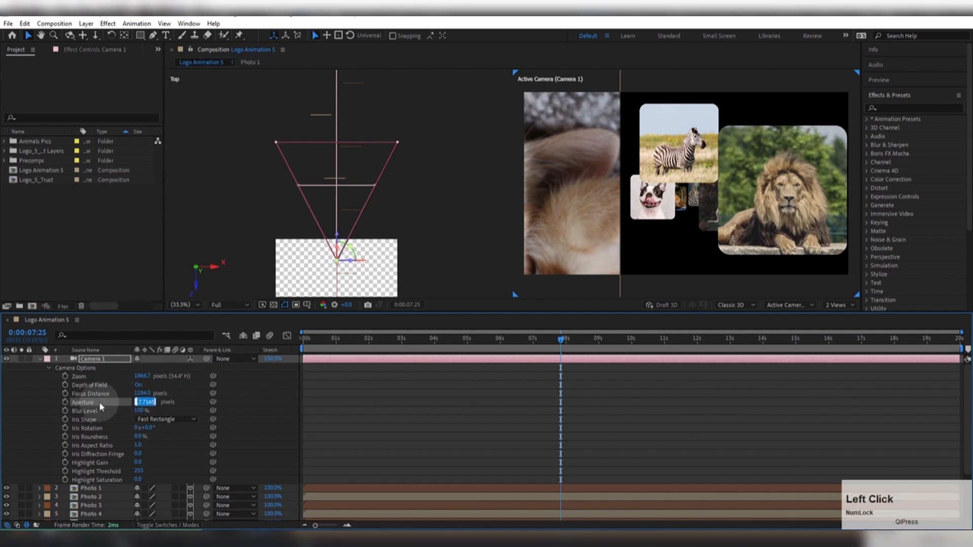
{"action": "key", "text": "Return"}
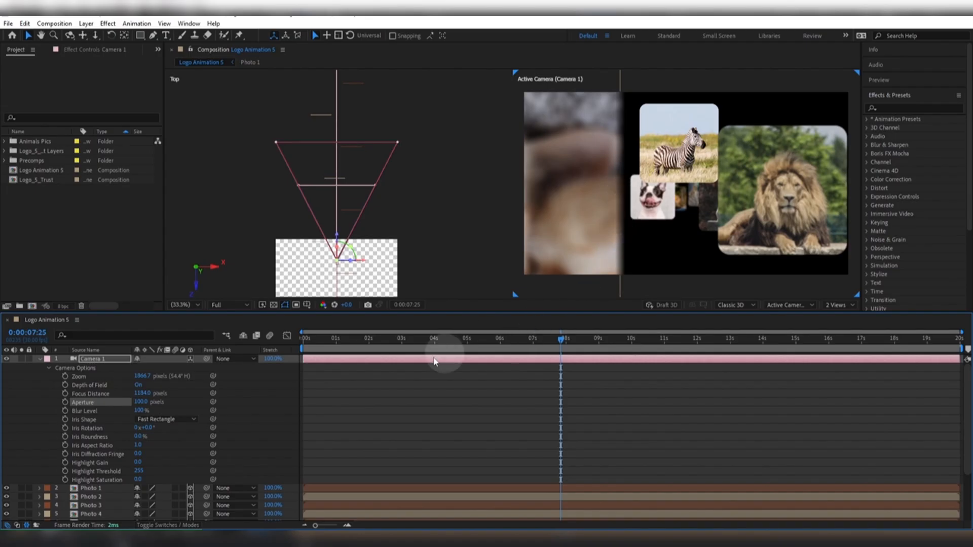
Try raising Camera 1's Focus Distance to line up with the zebra photo, then out to about 2297 pixels at the dog photo.
{"action": "left_click_drag", "start_coordinate": [139, 395], "coordinate": [166, 393]}
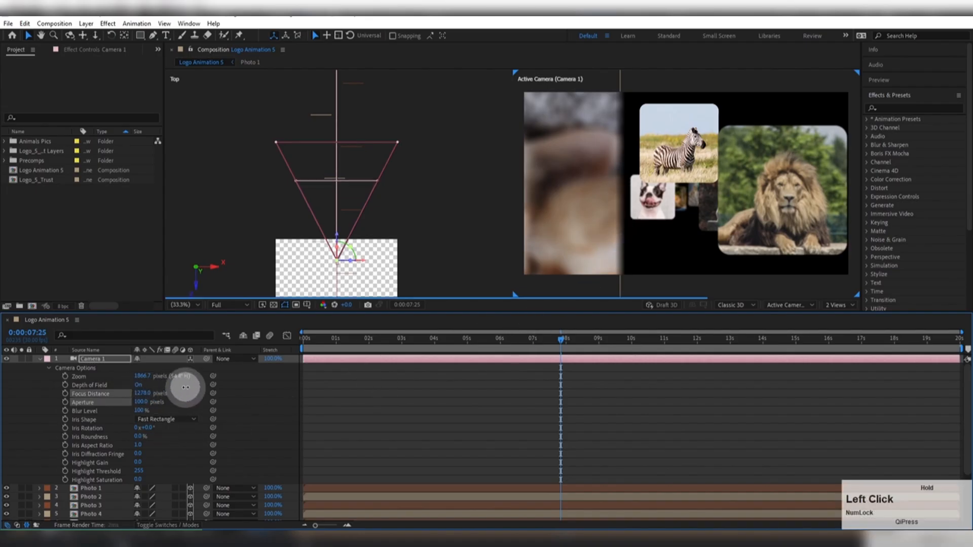
{"action": "left_click", "coordinate": [680, 122]}
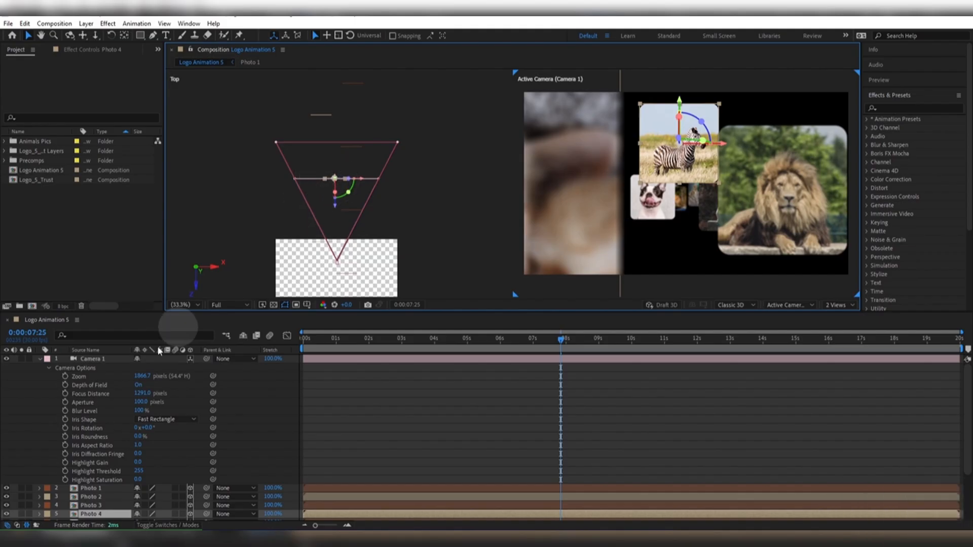
{"action": "left_click_drag", "start_coordinate": [142, 398], "coordinate": [187, 398]}
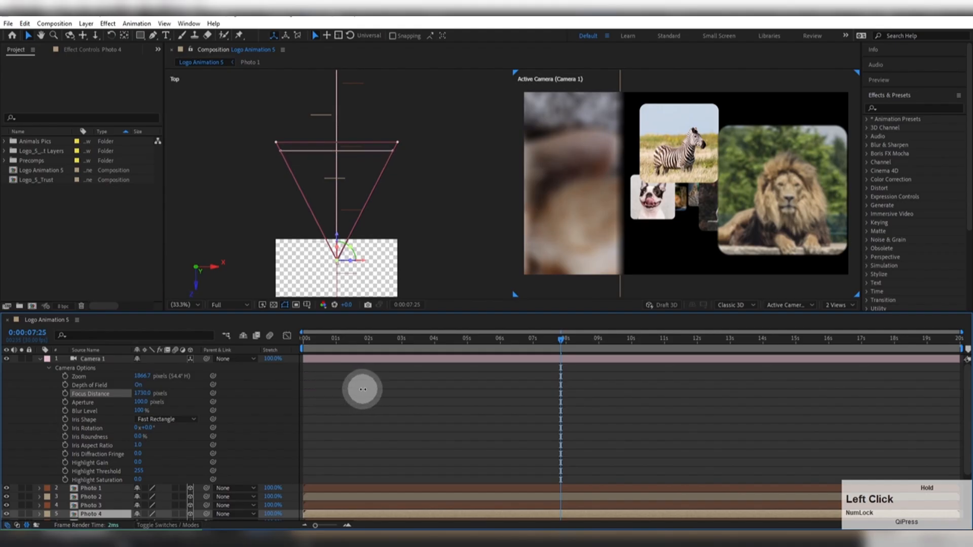
{"action": "left_click", "coordinate": [375, 389]}
{"action": "left_click", "coordinate": [652, 209]}
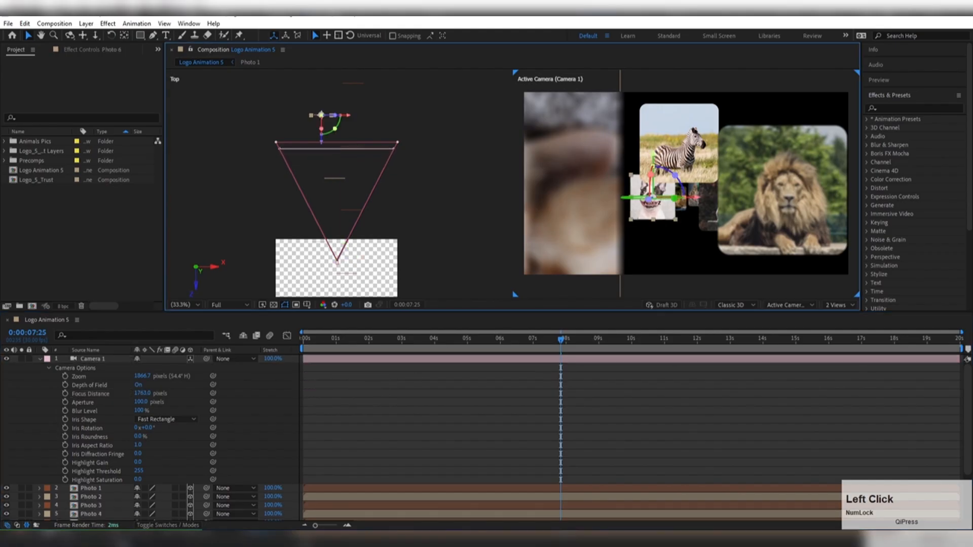
{"action": "scroll", "coordinate": [651, 216], "scroll_direction": "up", "scroll_amount": 3}
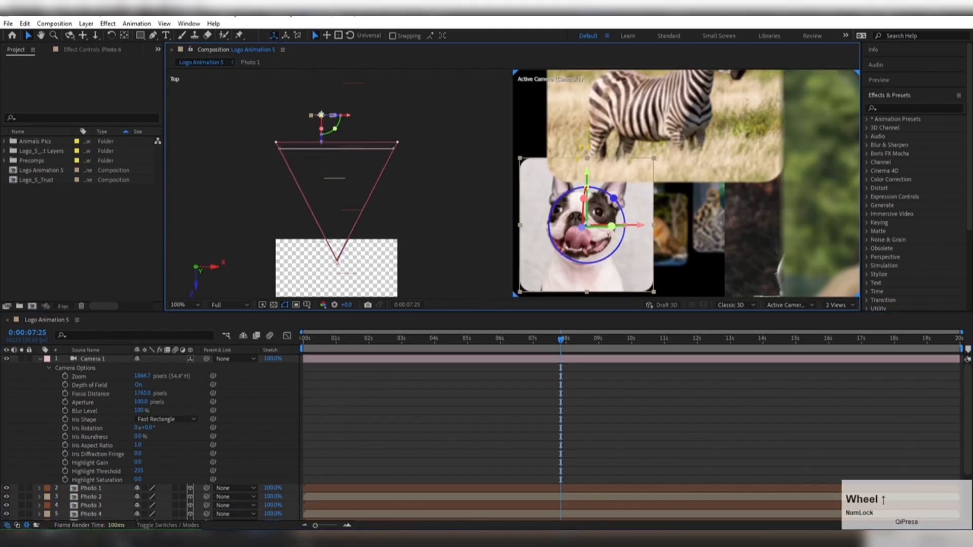
{"action": "left_click_drag", "start_coordinate": [142, 395], "coordinate": [241, 382]}
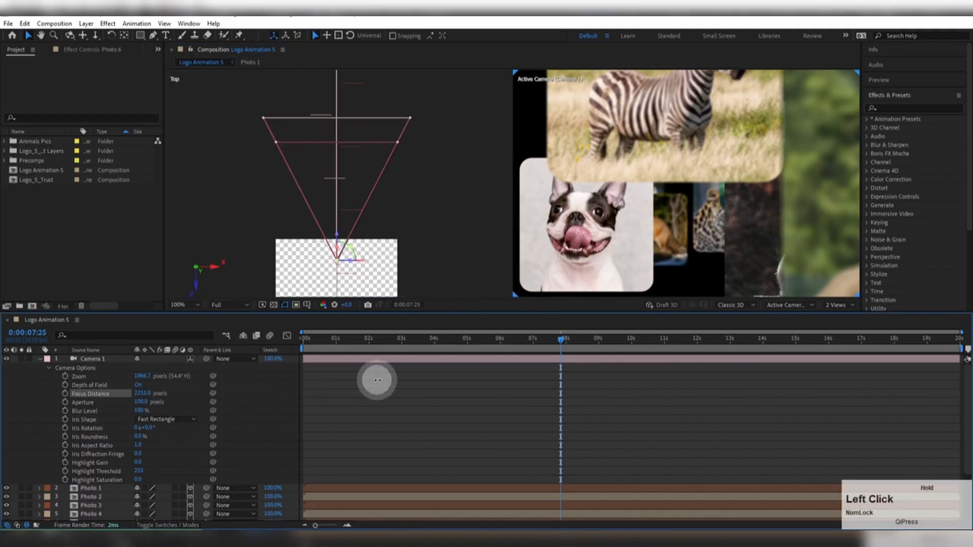
{"action": "left_click", "coordinate": [427, 372]}
Bring Camera 1's Focus Distance back to about 1089 pixels, just in front of the zebra photo.
{"action": "scroll", "coordinate": [646, 242], "scroll_direction": "down", "scroll_amount": 2}
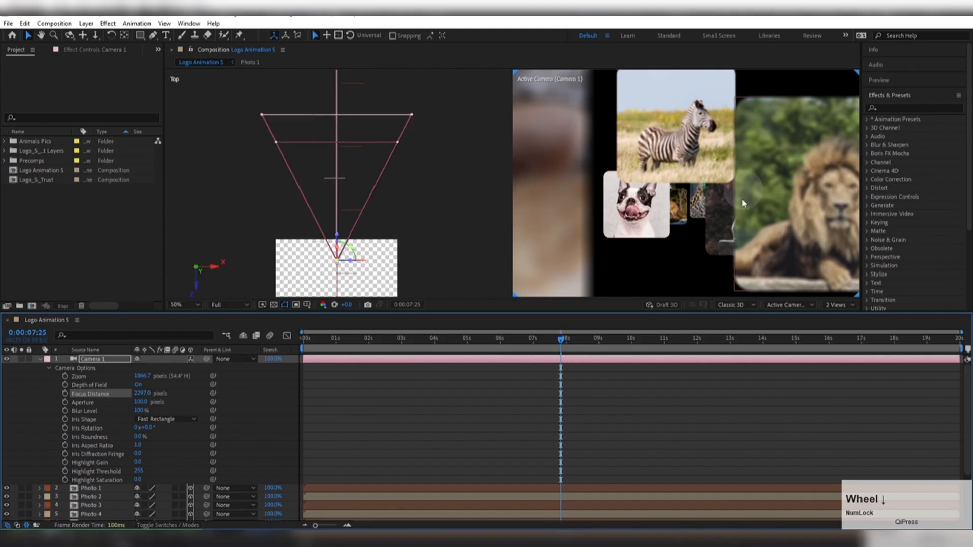
{"action": "left_click_drag", "start_coordinate": [143, 394], "coordinate": [76, 410]}
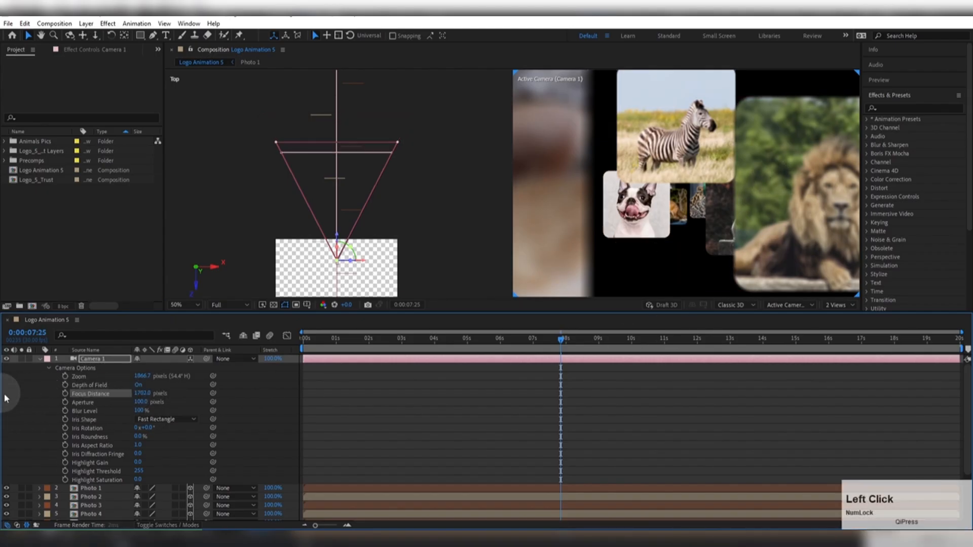
{"action": "left_click_drag", "start_coordinate": [121, 399], "coordinate": [28, 390]}
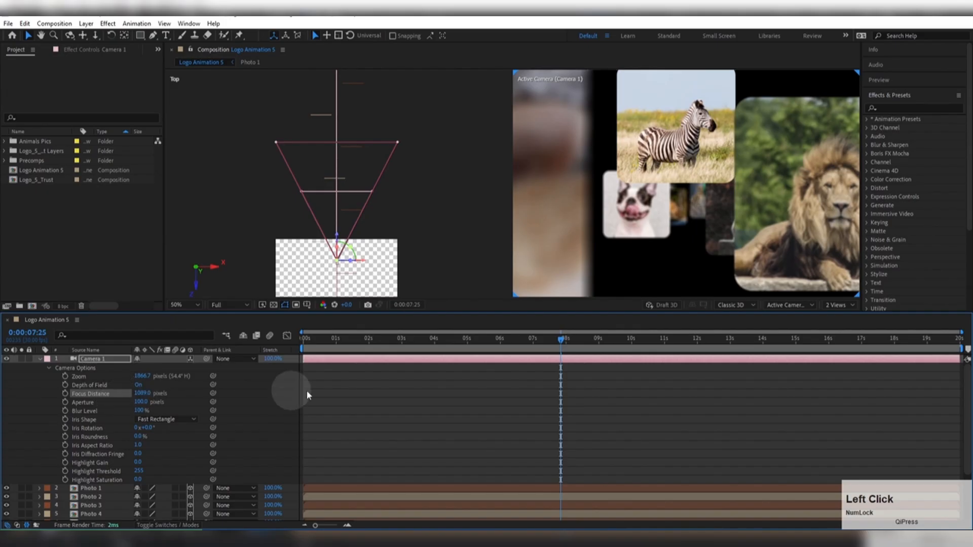
Play the depth-of-field animation from the start with the view fitted, and return to 0:00:07:21.
{"action": "left_click_drag", "start_coordinate": [555, 339], "coordinate": [289, 372]}
{"action": "left_click", "coordinate": [181, 305]}
{"action": "left_click", "coordinate": [243, 336]}
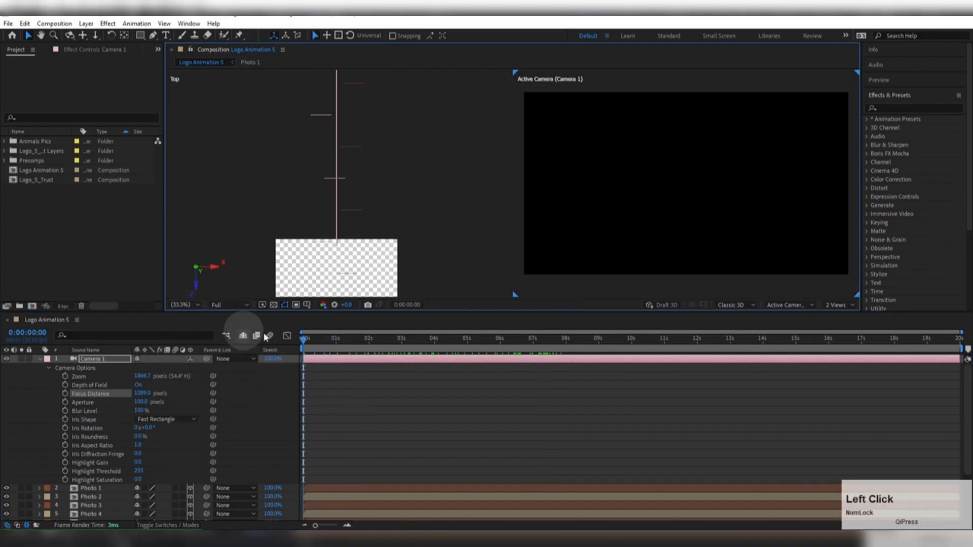
{"action": "key", "text": "space"}
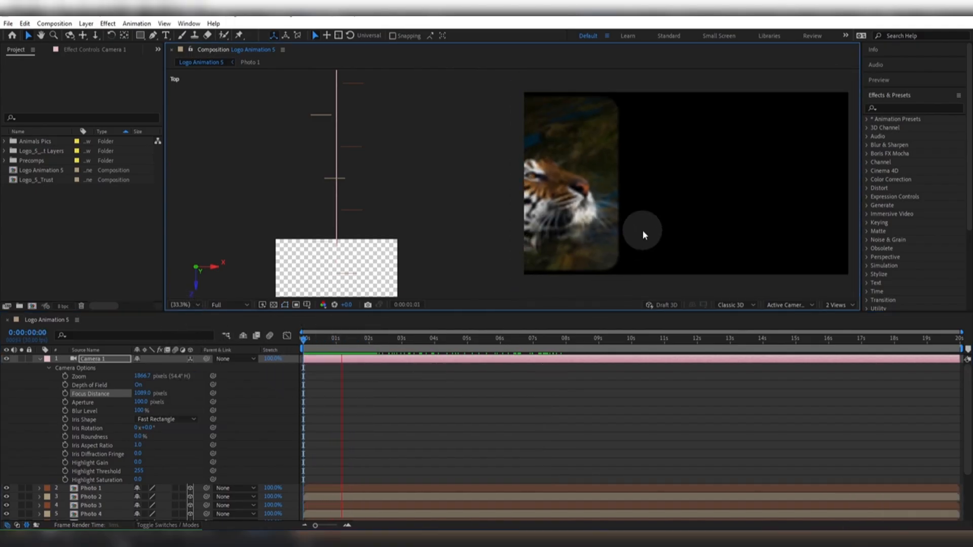
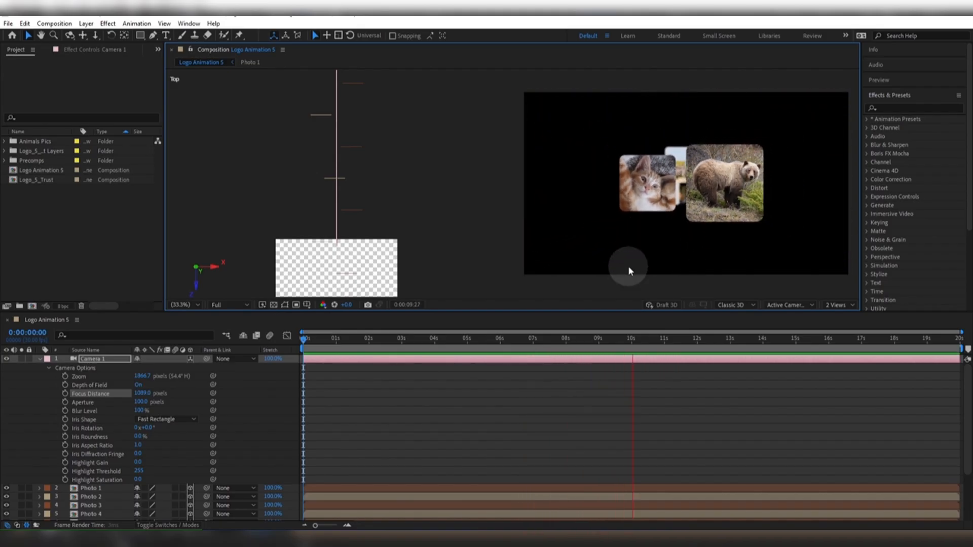
{"action": "left_click_drag", "start_coordinate": [665, 343], "coordinate": [556, 341]}
Collapse the Camera 1 layer and create a white composition-sized solid named Bg.
{"action": "left_click", "coordinate": [40, 358]}
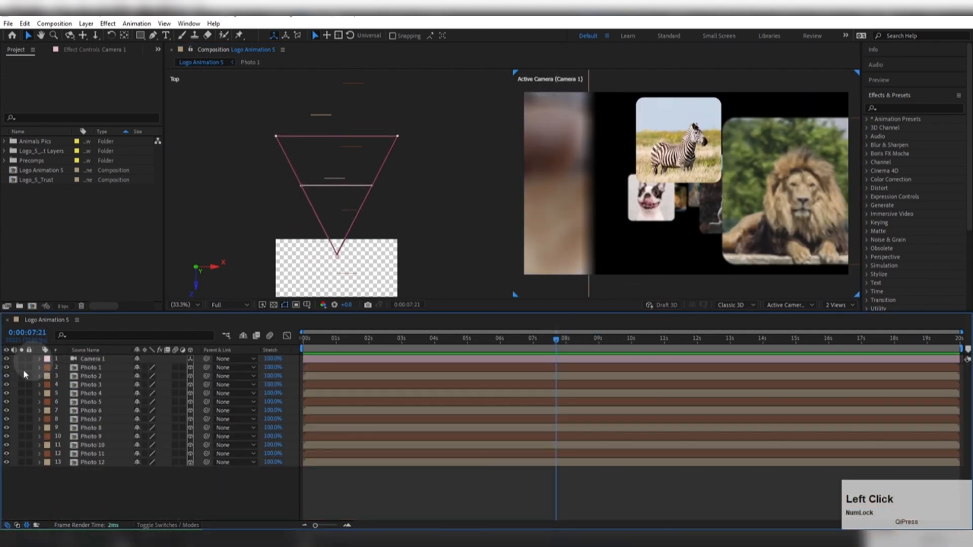
{"action": "left_click", "coordinate": [144, 504]}
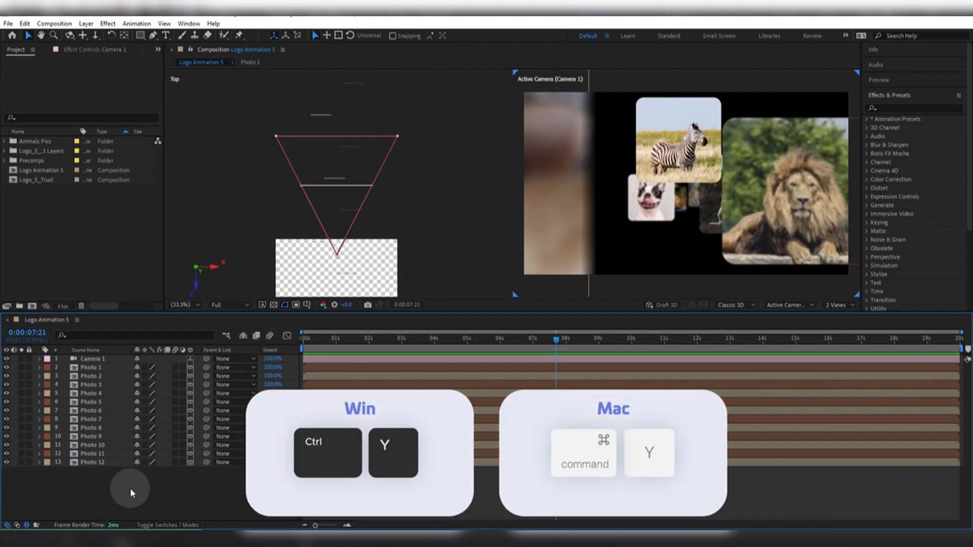
{"action": "key", "text": "ctrl+y"}
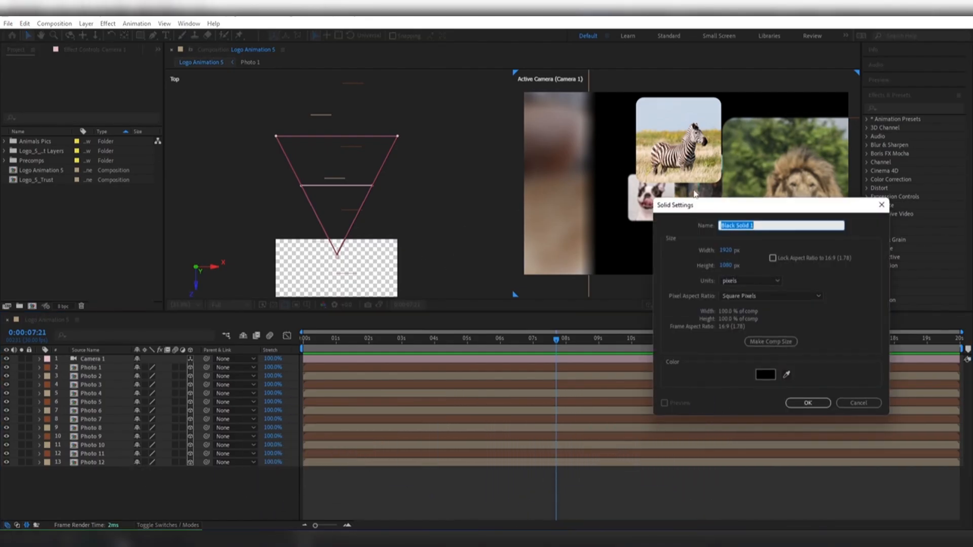
{"action": "type", "text": "Bg"}
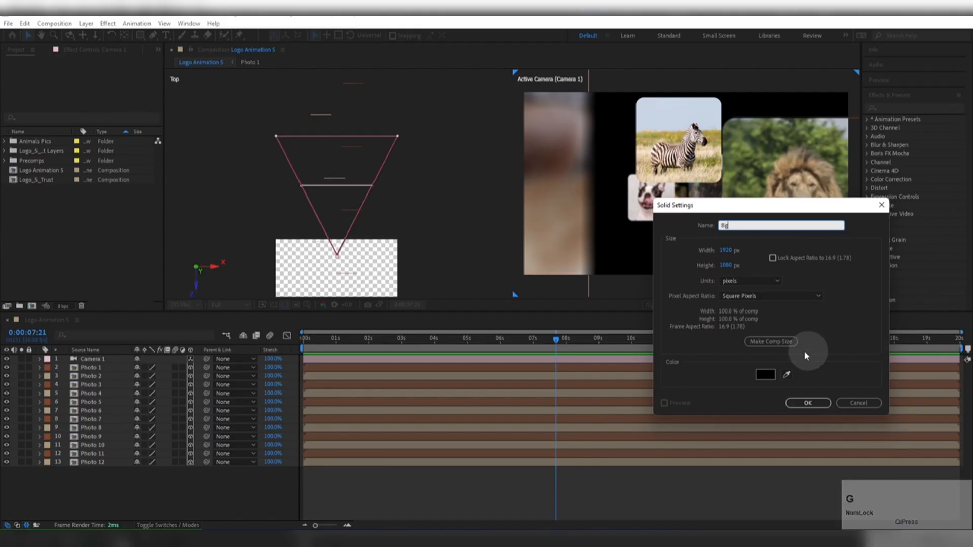
{"action": "left_click", "coordinate": [773, 342]}
{"action": "left_click", "coordinate": [769, 376]}
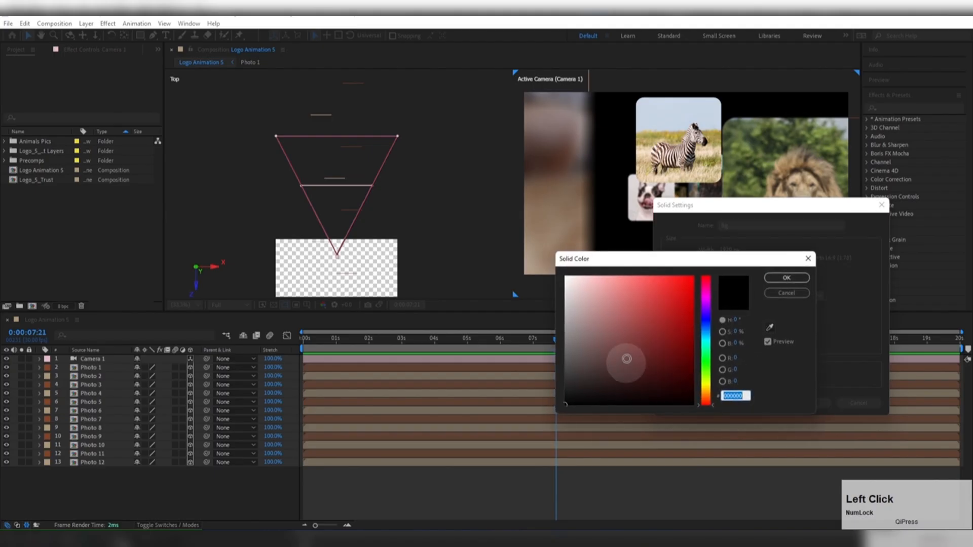
{"action": "left_click_drag", "start_coordinate": [626, 353], "coordinate": [543, 252]}
{"action": "key", "text": "Return"}
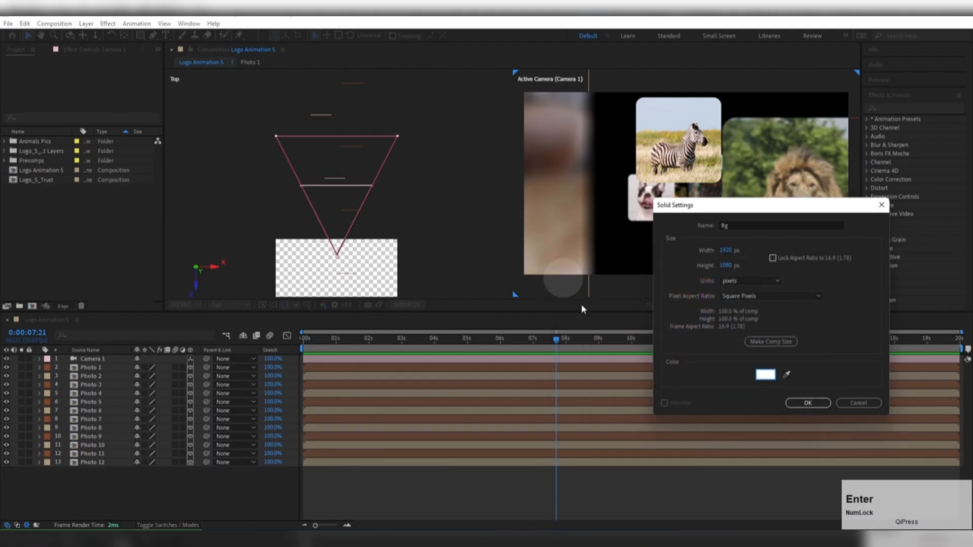
{"action": "left_click", "coordinate": [804, 404]}
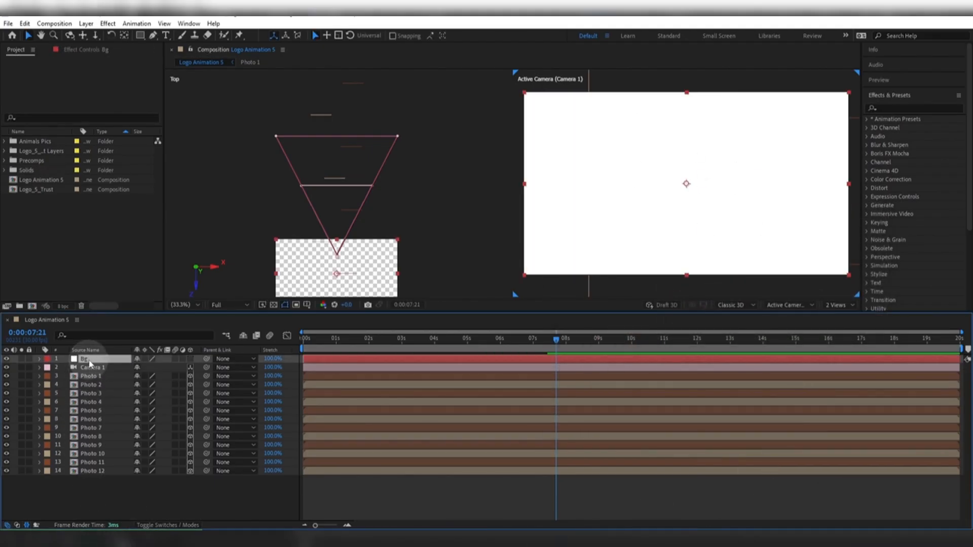
Move the Bg layer beneath all the photo layers, and show only the active camera view at 0:00:03:27.
{"action": "left_click_drag", "start_coordinate": [89, 359], "coordinate": [92, 491]}
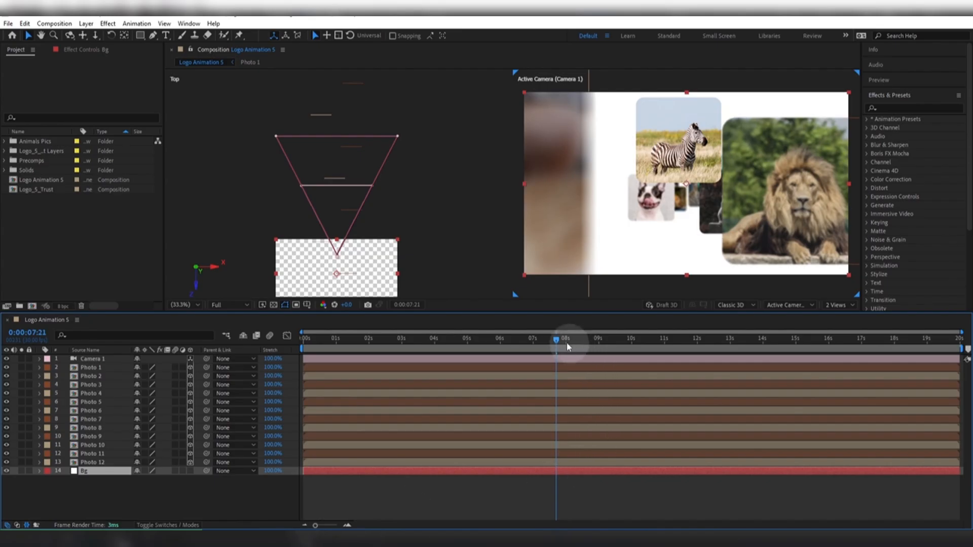
{"action": "left_click_drag", "start_coordinate": [557, 344], "coordinate": [433, 351]}
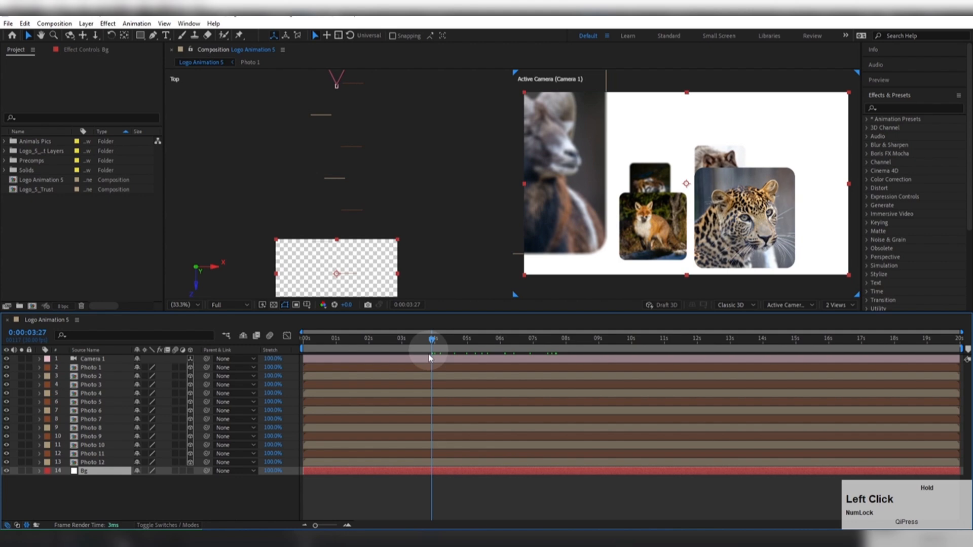
{"action": "left_click", "coordinate": [832, 304]}
{"action": "left_click", "coordinate": [837, 321]}
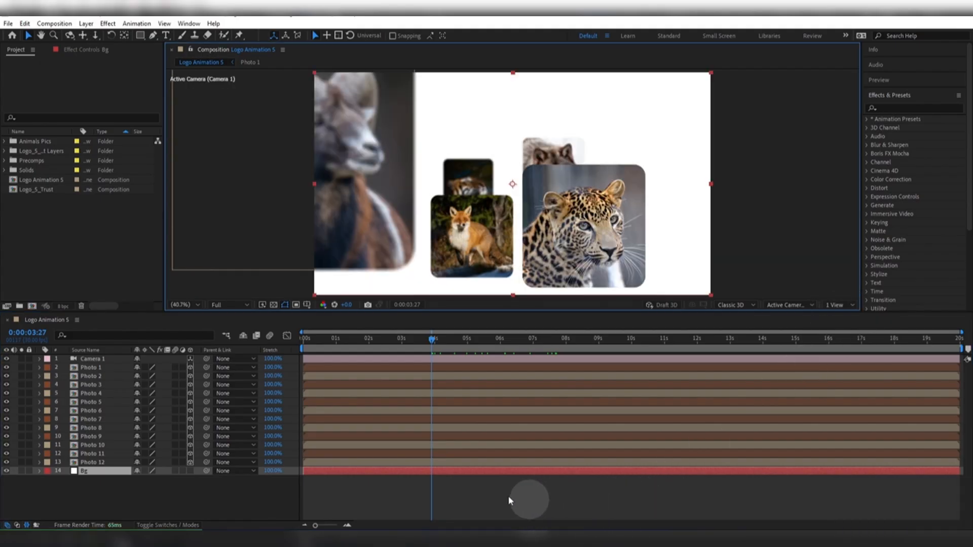
Pre-compose the camera, all twelve photos and Bg as Pics Comp, moving all attributes into it.
{"action": "left_click_drag", "start_coordinate": [140, 507], "coordinate": [79, 359]}
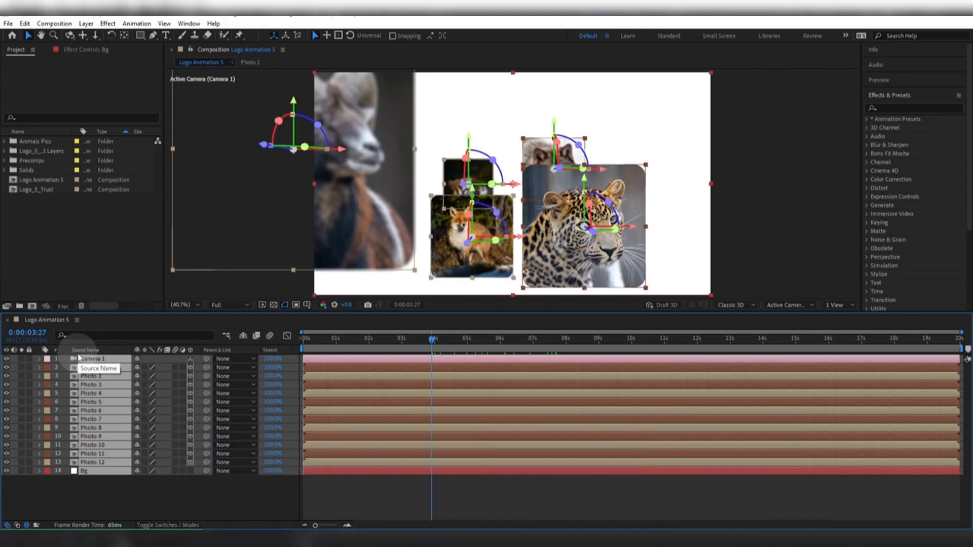
{"action": "key", "text": "ctrl+shift+c"}
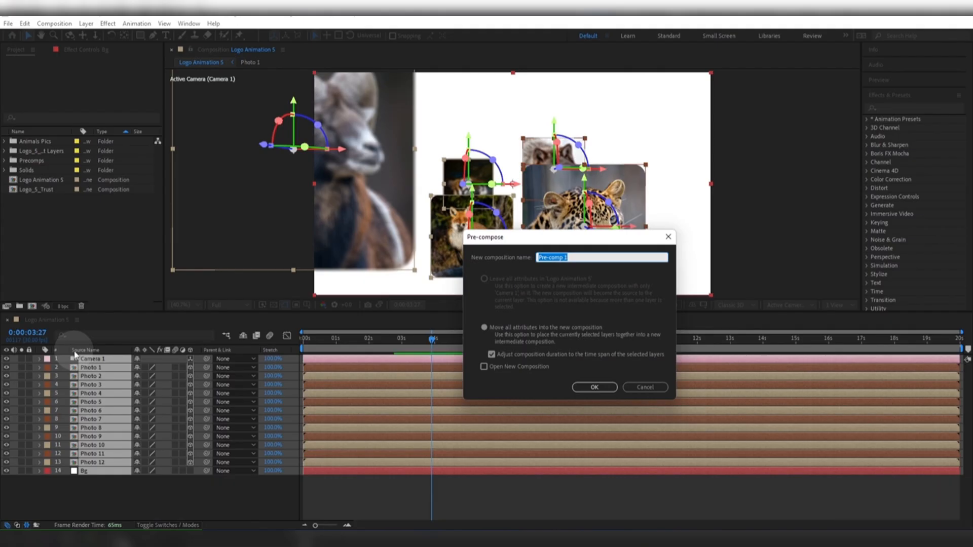
{"action": "type", "text": "P"}
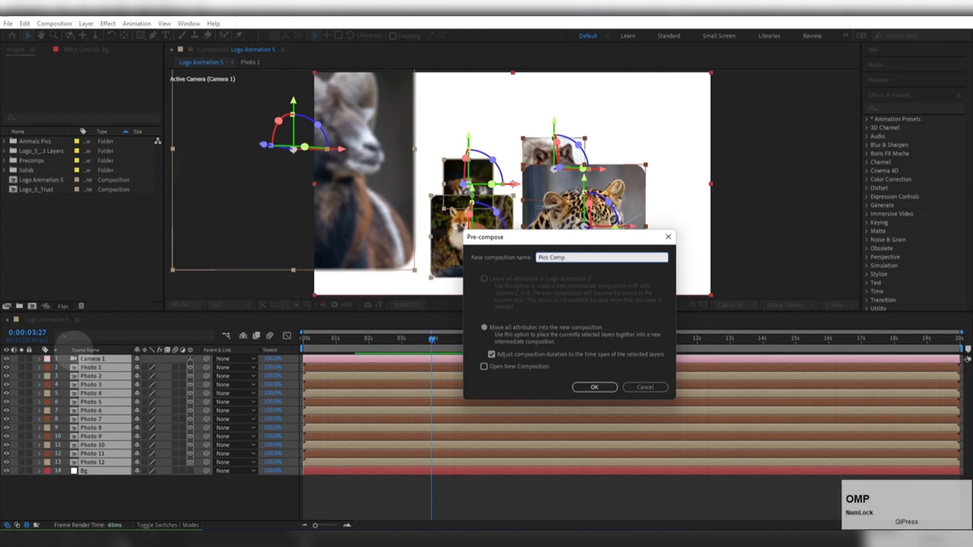
{"action": "left_click", "coordinate": [587, 388]}
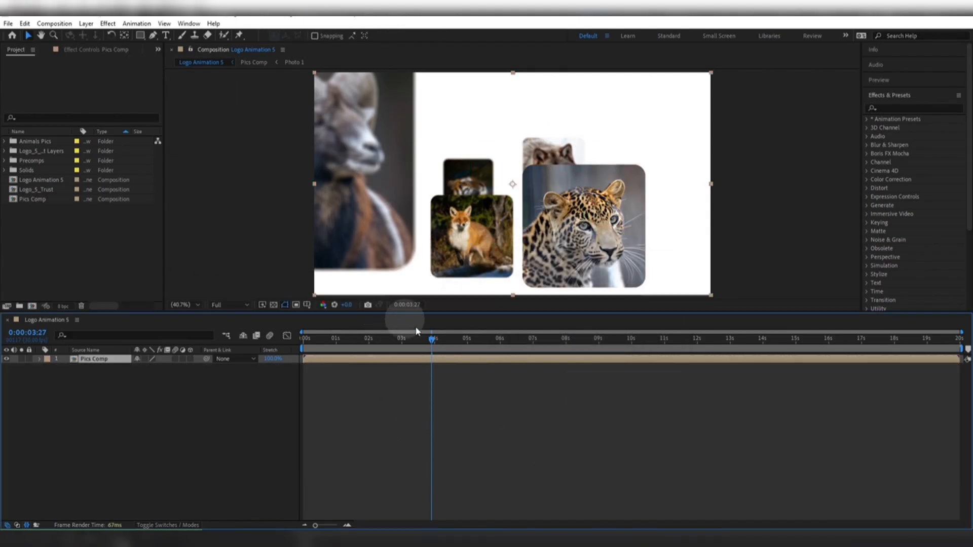
Look through the Logo_5_Trust Layers assets and add the TRUST text artwork as a layer above Pics Comp.
{"action": "left_click_drag", "start_coordinate": [417, 332], "coordinate": [431, 347]}
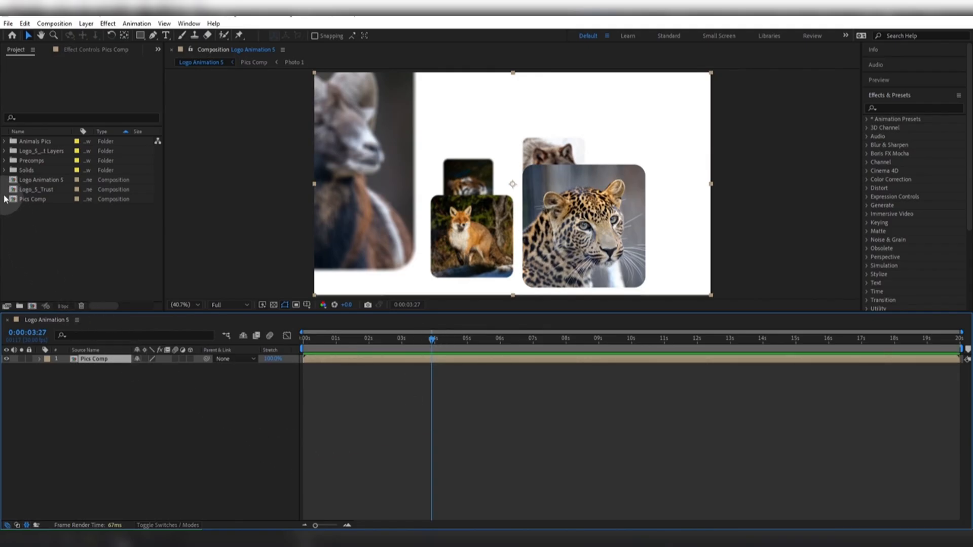
{"action": "left_click", "coordinate": [3, 152]}
{"action": "left_click", "coordinate": [4, 151]}
{"action": "left_click", "coordinate": [36, 161]}
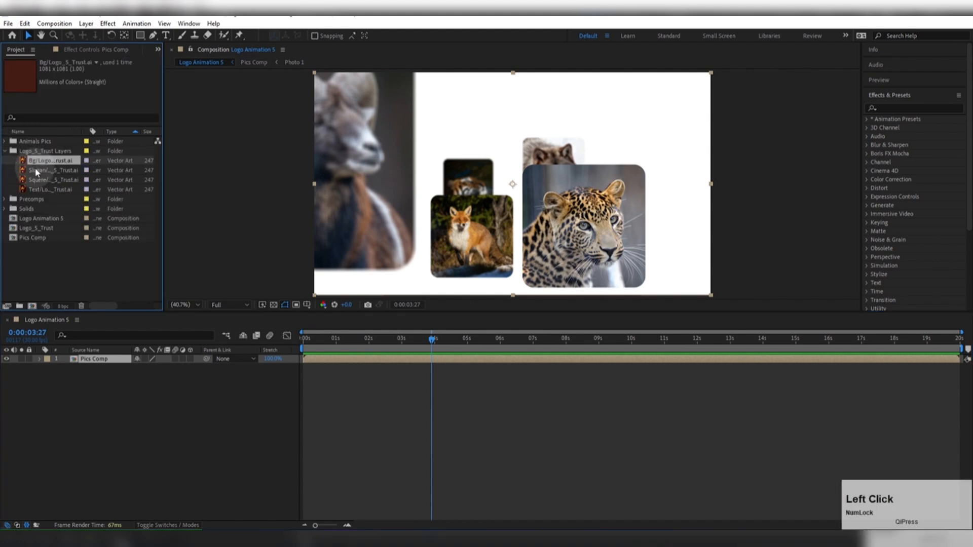
{"action": "left_click", "coordinate": [35, 170]}
{"action": "left_click", "coordinate": [35, 180]}
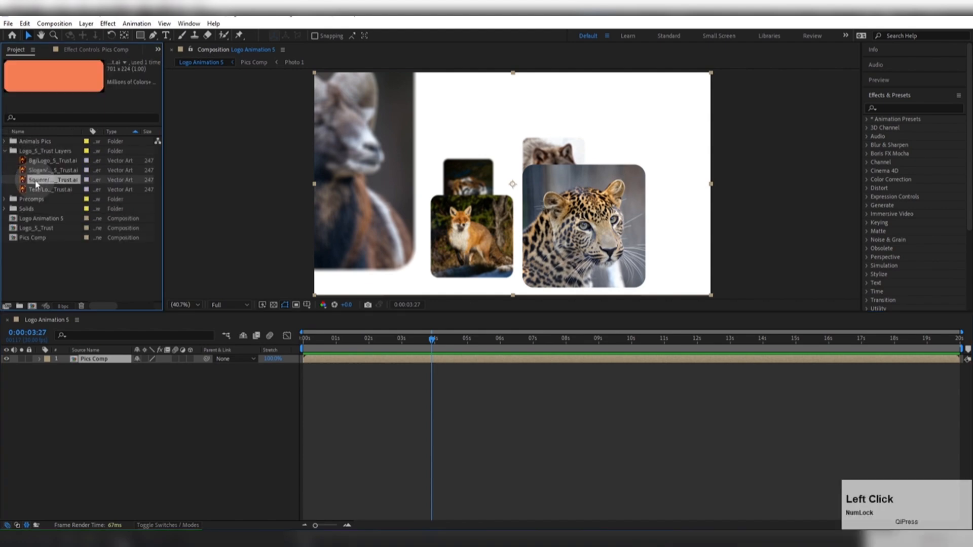
{"action": "left_click", "coordinate": [37, 189]}
{"action": "left_click_drag", "start_coordinate": [36, 191], "coordinate": [105, 360]}
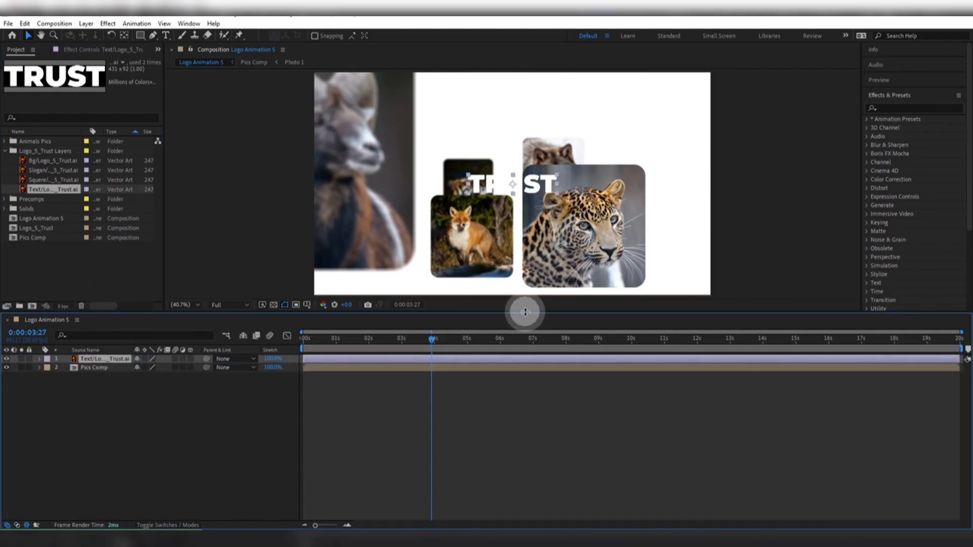
Use the TRUST text layer as the track matte for Pics Comp and preview the masked photos up to 0:00:05:07.
{"action": "left_click_drag", "start_coordinate": [525, 312], "coordinate": [527, 375]}
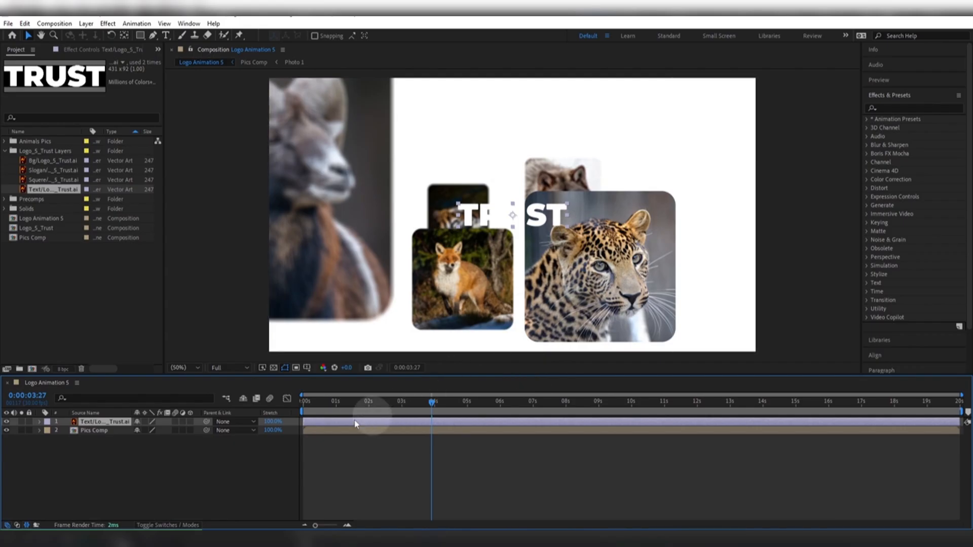
{"action": "left_click", "coordinate": [160, 525]}
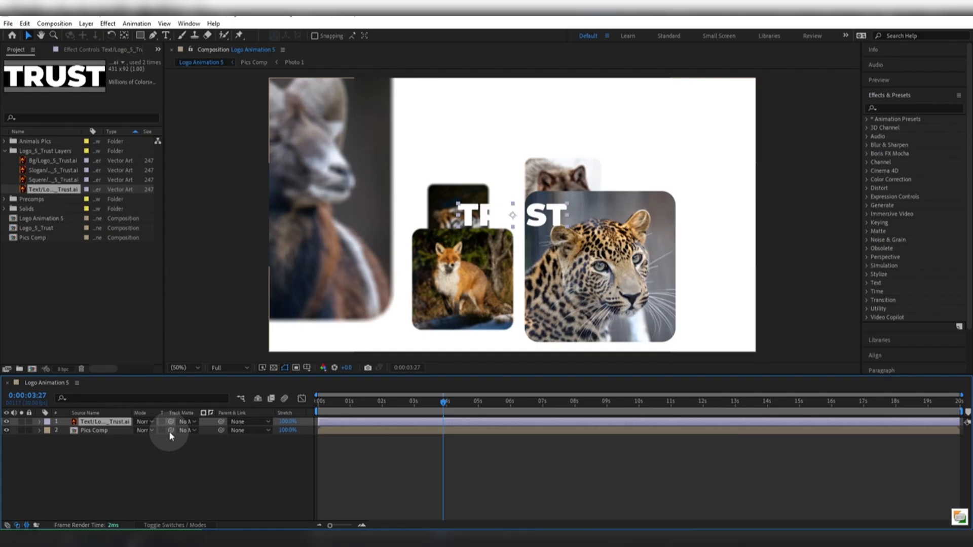
{"action": "left_click_drag", "start_coordinate": [170, 431], "coordinate": [116, 424]}
{"action": "left_click_drag", "start_coordinate": [444, 402], "coordinate": [485, 405]}
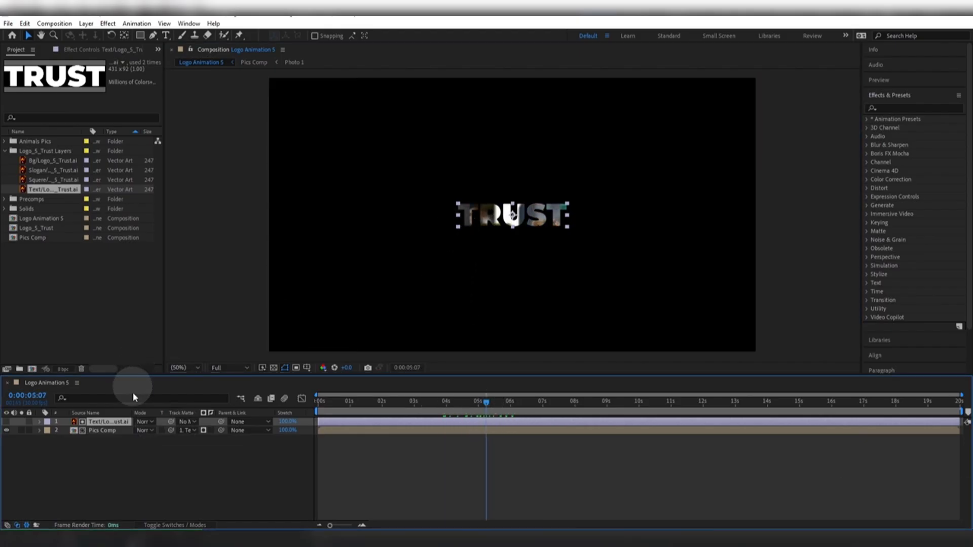
Scale the TRUST text up to 1380% and turn on continuous rasterization for its layer, previewing the sharp edges up to 0:00:05:27.
{"action": "key", "text": "s"}
{"action": "left_click_drag", "start_coordinate": [149, 430], "coordinate": [812, 442]}
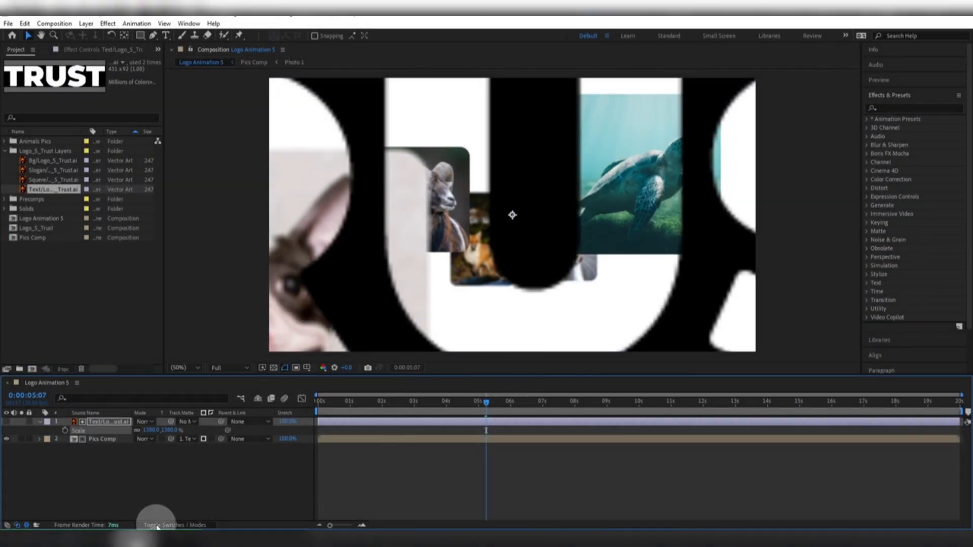
{"action": "left_click", "coordinate": [157, 525]}
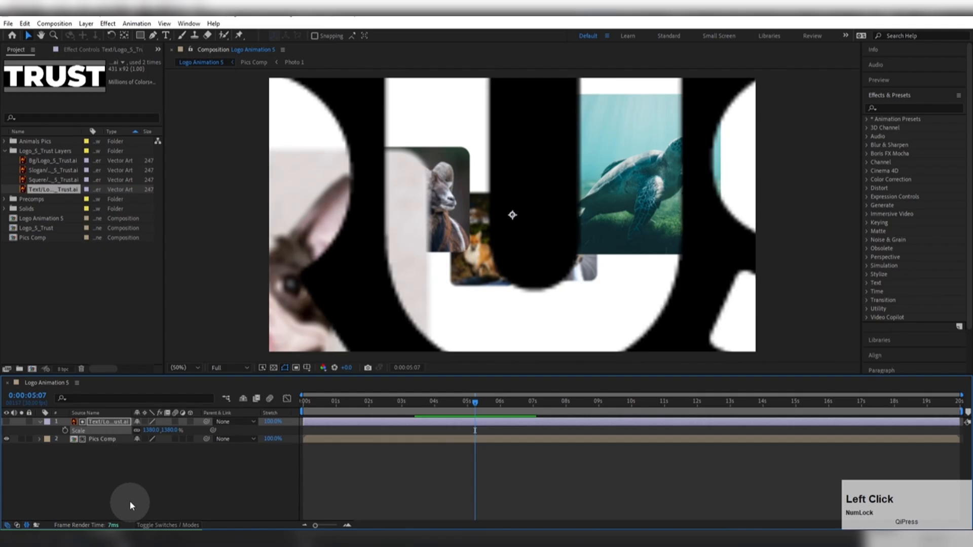
{"action": "left_click", "coordinate": [145, 422]}
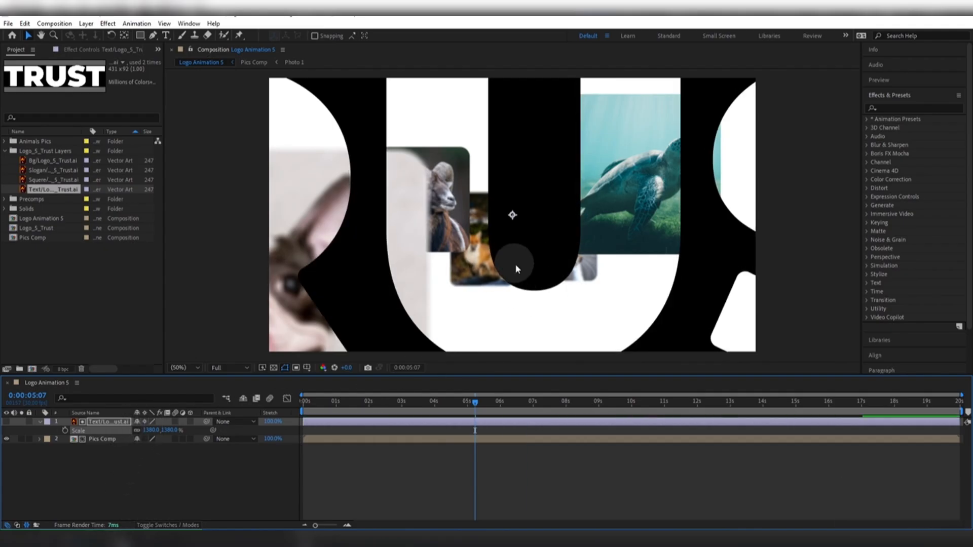
{"action": "left_click_drag", "start_coordinate": [477, 402], "coordinate": [497, 402]}
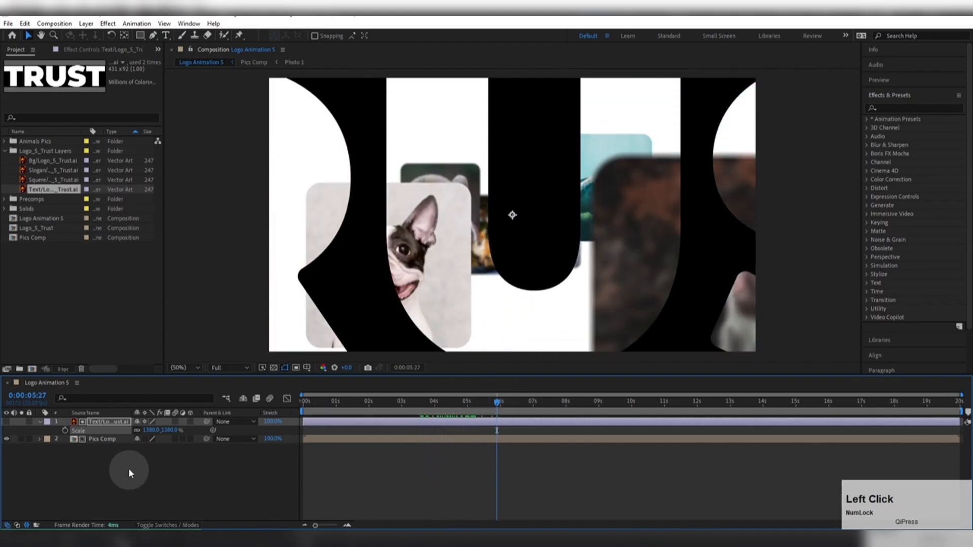
Set the TRUST text's scale to 100% and start its scale animation with a keyframe at 0:00:10:00.
{"action": "left_click", "coordinate": [151, 430]}
{"action": "type", "text": "100"}
{"action": "key", "text": "Return"}
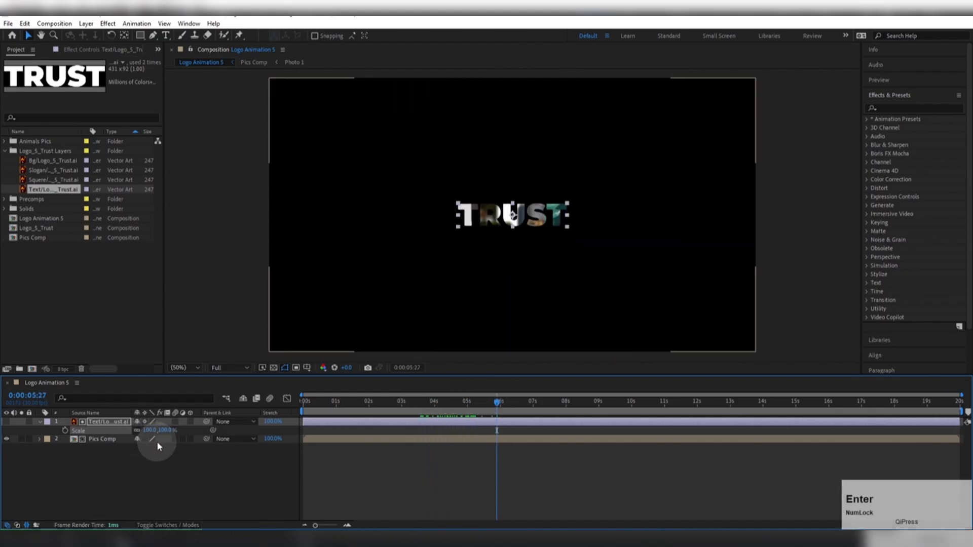
{"action": "left_click_drag", "start_coordinate": [500, 405], "coordinate": [616, 406]}
{"action": "left_click_drag", "start_coordinate": [706, 409], "coordinate": [631, 419]}
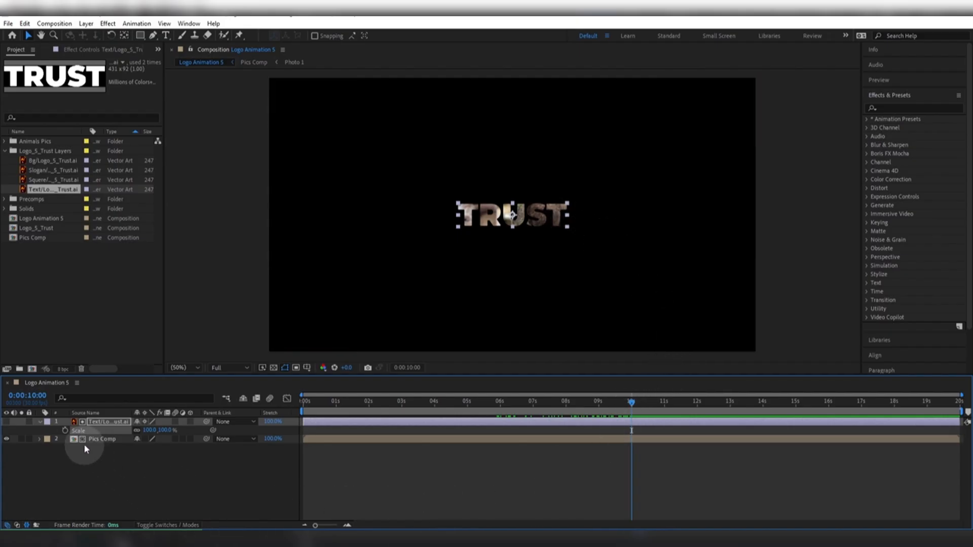
{"action": "left_click", "coordinate": [65, 431]}
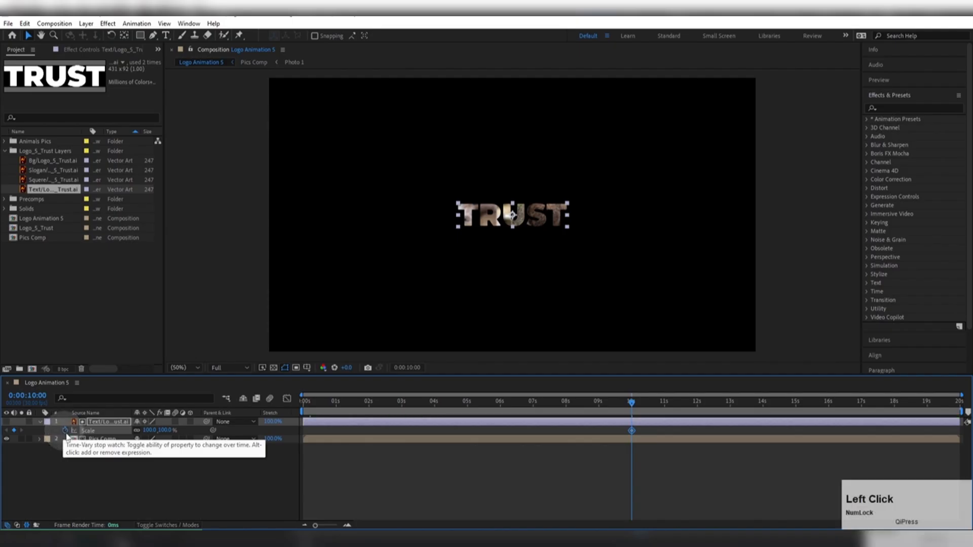
Add a Scale keyframe of 3000% at 0 seconds on the TRUST text layer.
{"action": "left_click_drag", "start_coordinate": [633, 405], "coordinate": [298, 429]}
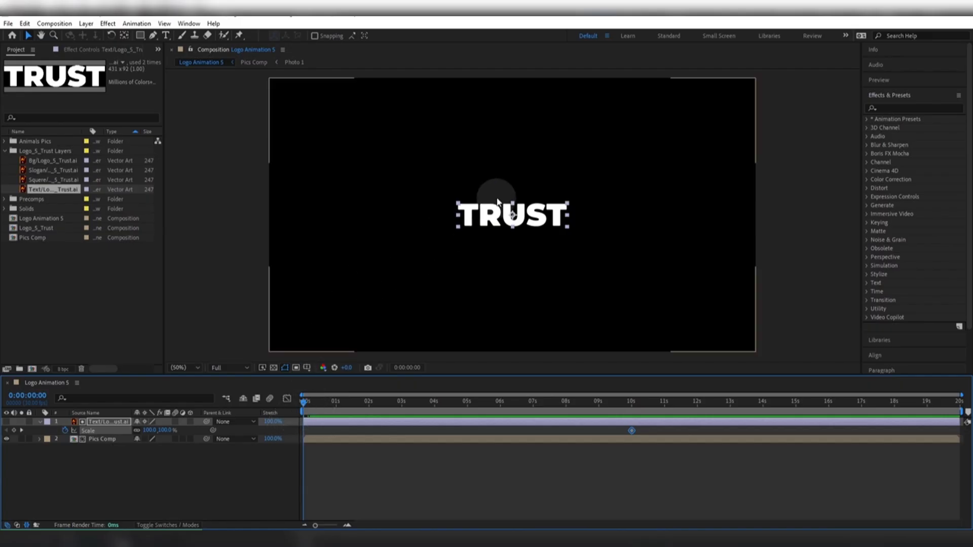
{"action": "left_click_drag", "start_coordinate": [458, 229], "coordinate": [2, 484]}
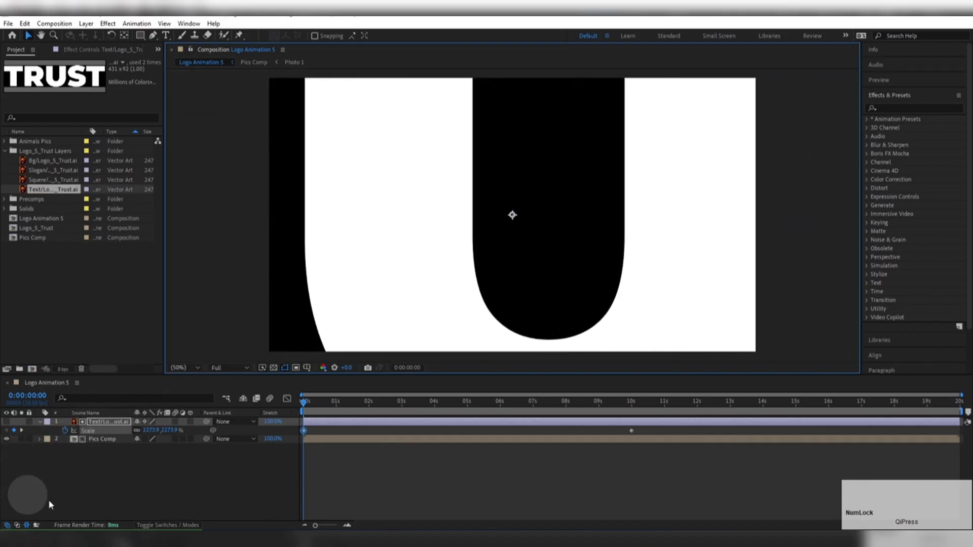
{"action": "left_click", "coordinate": [148, 430]}
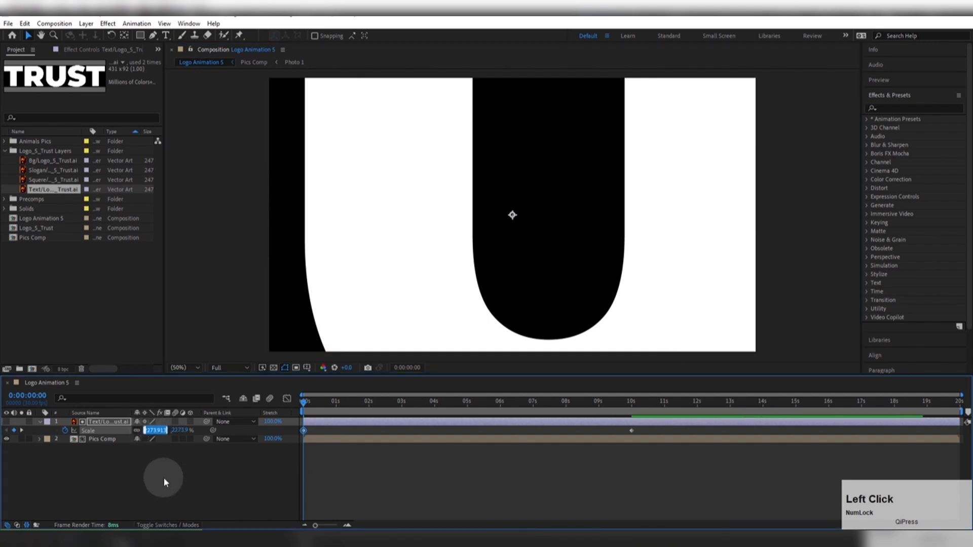
{"action": "type", "text": "3000"}
{"action": "key", "text": "Return"}
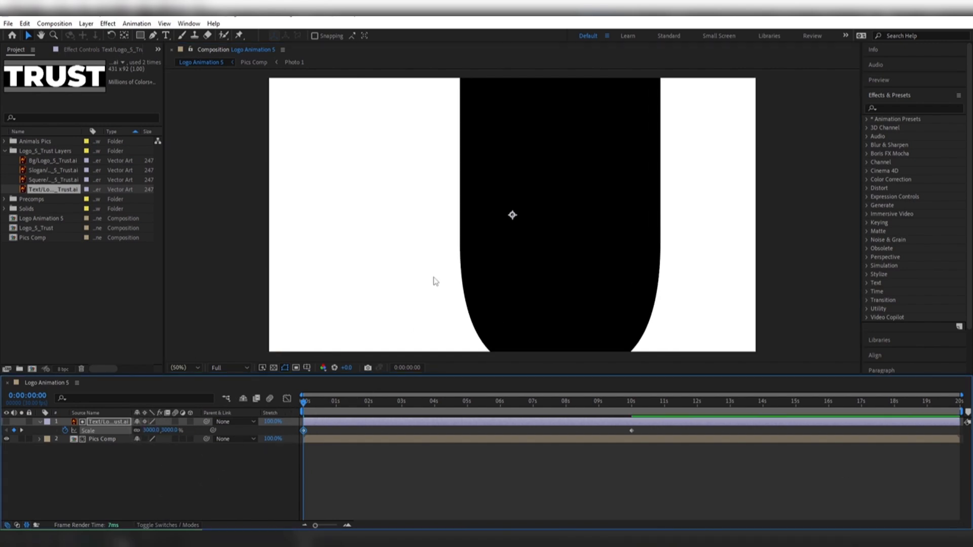
Reveal the text layer's Position alongside Scale and add a Position keyframe at 10 seconds.
{"action": "left_click_drag", "start_coordinate": [303, 407], "coordinate": [256, 417]}
{"action": "left_click", "coordinate": [127, 422]}
{"action": "key", "text": "shift+p"}
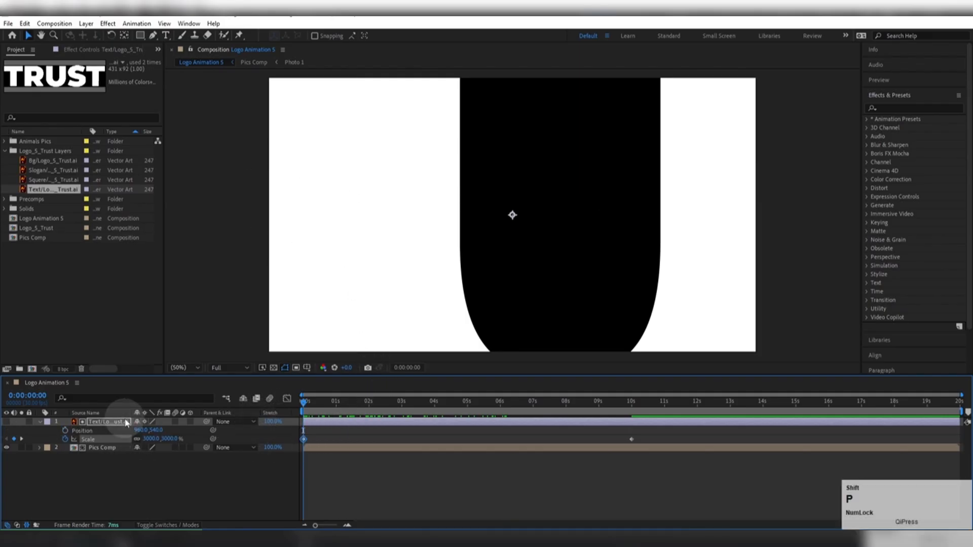
{"action": "left_click_drag", "start_coordinate": [305, 405], "coordinate": [632, 440]}
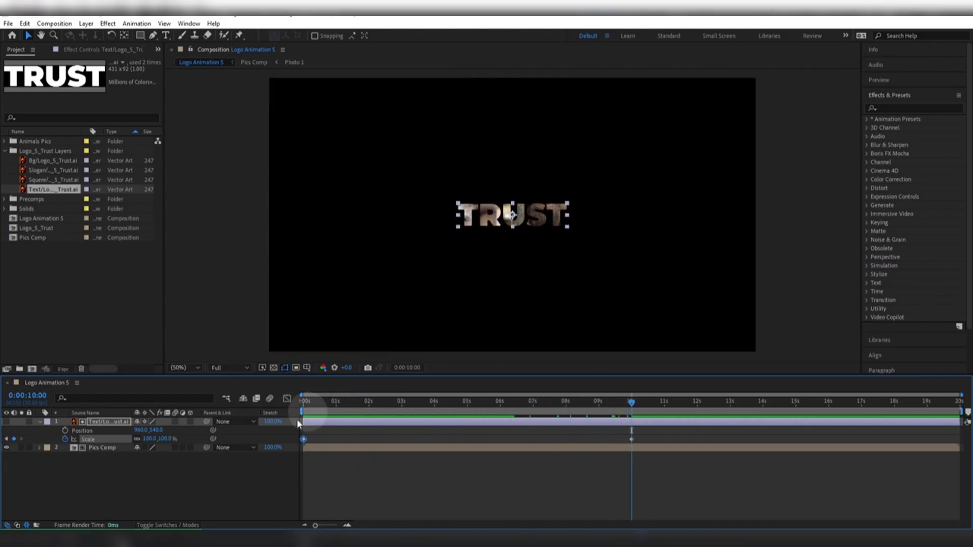
{"action": "left_click", "coordinate": [65, 430]}
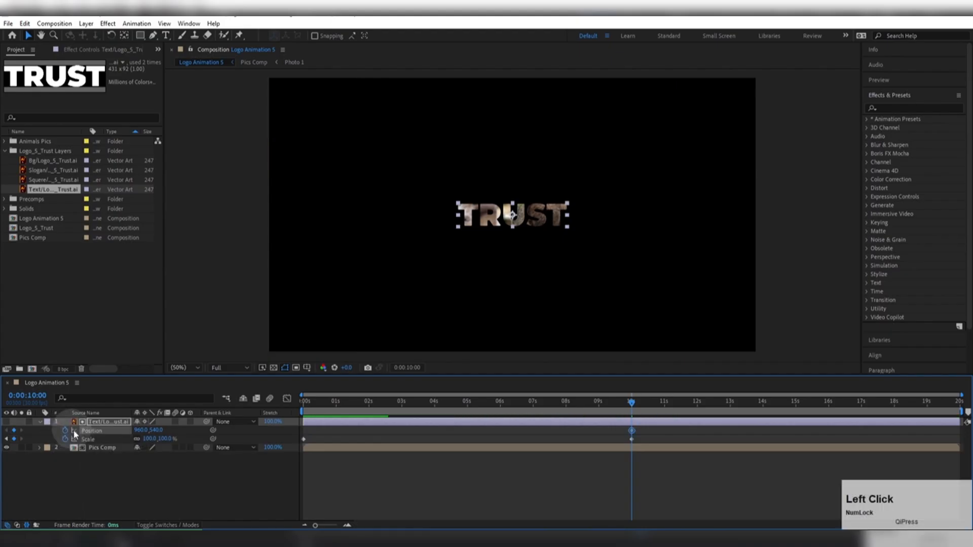
At 0 seconds, enlarge the text layer to about 6645% and shift its horizontal Position to about 2397 so a letter nearly fills the frame.
{"action": "left_click_drag", "start_coordinate": [607, 401], "coordinate": [257, 436]}
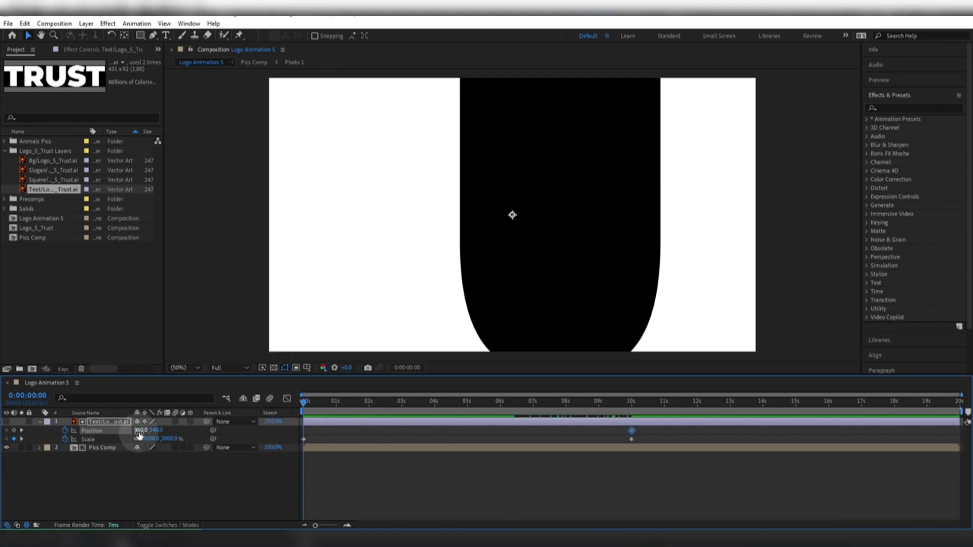
{"action": "left_click_drag", "start_coordinate": [139, 434], "coordinate": [402, 419]}
{"action": "left_click_drag", "start_coordinate": [144, 440], "coordinate": [798, 439]}
{"action": "left_click_drag", "start_coordinate": [144, 431], "coordinate": [745, 425]}
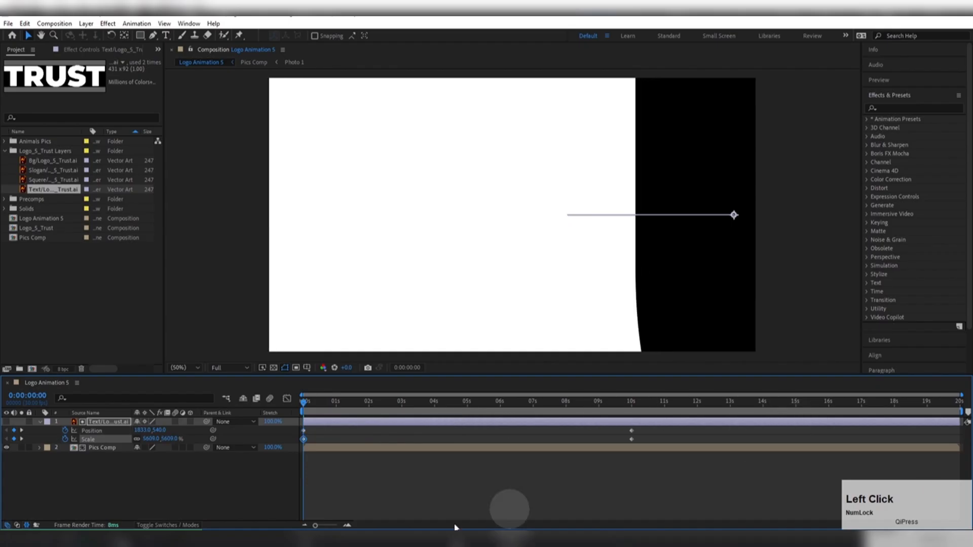
{"action": "left_click_drag", "start_coordinate": [146, 430], "coordinate": [669, 450]}
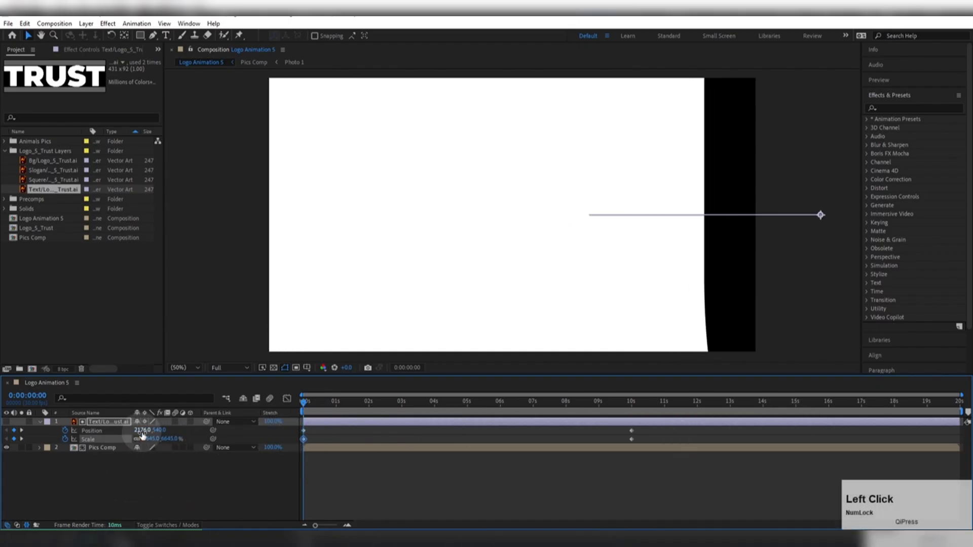
{"action": "mouse_move", "coordinate": [142, 435]}
{"action": "left_mouse_down"}
{"action": "mouse_move", "coordinate": [260, 426]}
{"action": "mouse_move", "coordinate": [202, 452]}
{"action": "mouse_move", "coordinate": [149, 444]}
{"action": "left_mouse_up"}
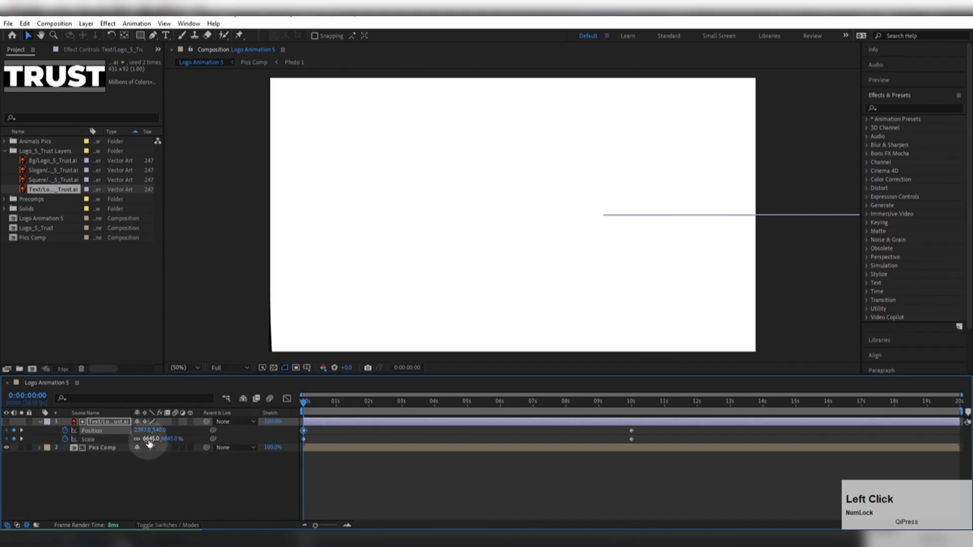
Set the text layer's starting Scale to 6800% and its horizontal Position to about 2402 so white covers the whole frame.
{"action": "left_click", "coordinate": [150, 440]}
{"action": "type", "text": "68"}
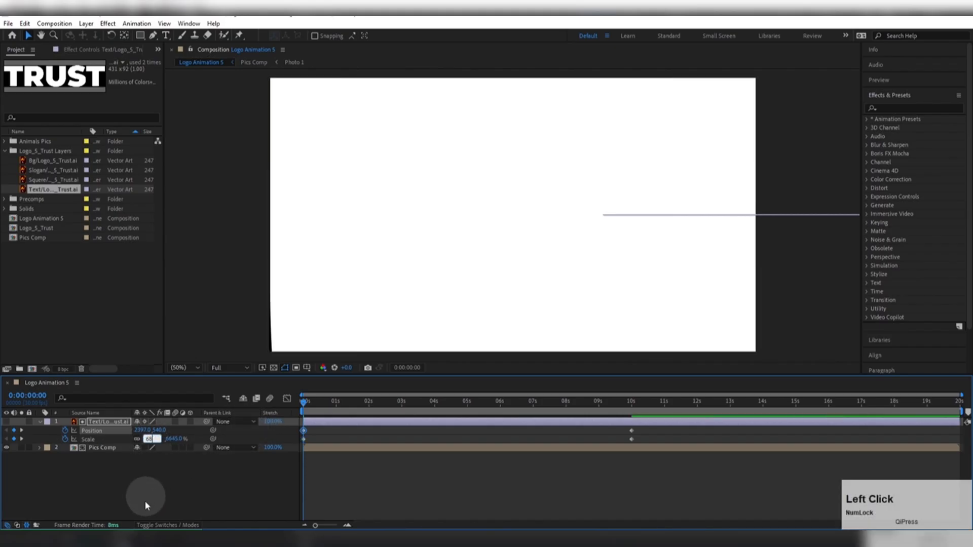
{"action": "type", "text": "00"}
{"action": "key", "text": "Return"}
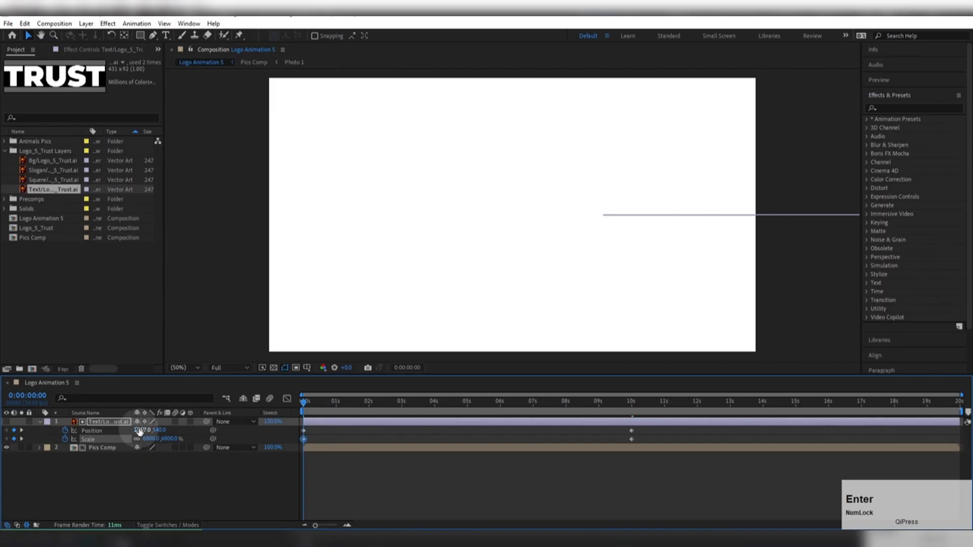
{"action": "mouse_move", "coordinate": [139, 431]}
{"action": "left_mouse_down"}
{"action": "mouse_move", "coordinate": [182, 433]}
{"action": "mouse_move", "coordinate": [147, 437]}
{"action": "left_mouse_up"}
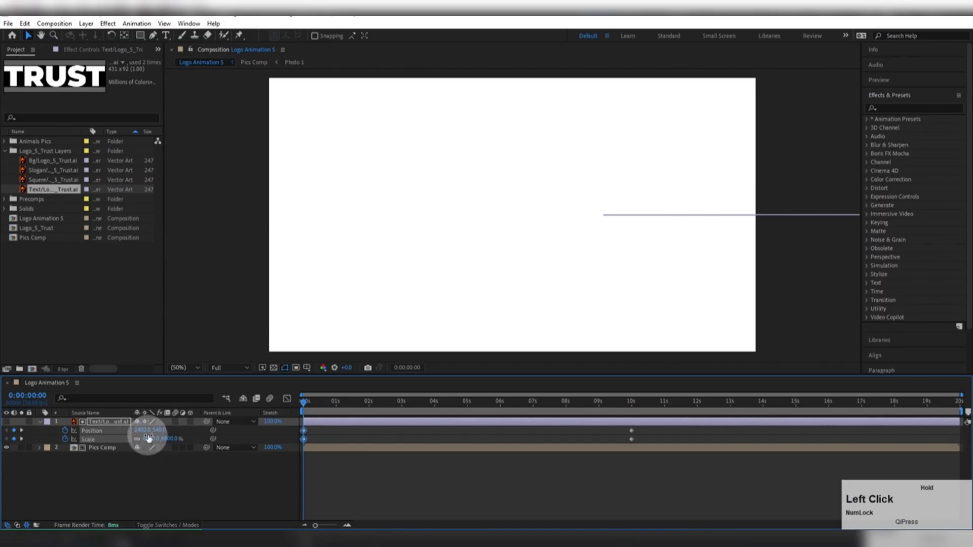
Turn on the transparency grid, move the text layer's starting Position and Scale keyframes to about 7 seconds, and preview the animation.
{"action": "left_click_drag", "start_coordinate": [307, 404], "coordinate": [545, 431]}
{"action": "left_click", "coordinate": [273, 367]}
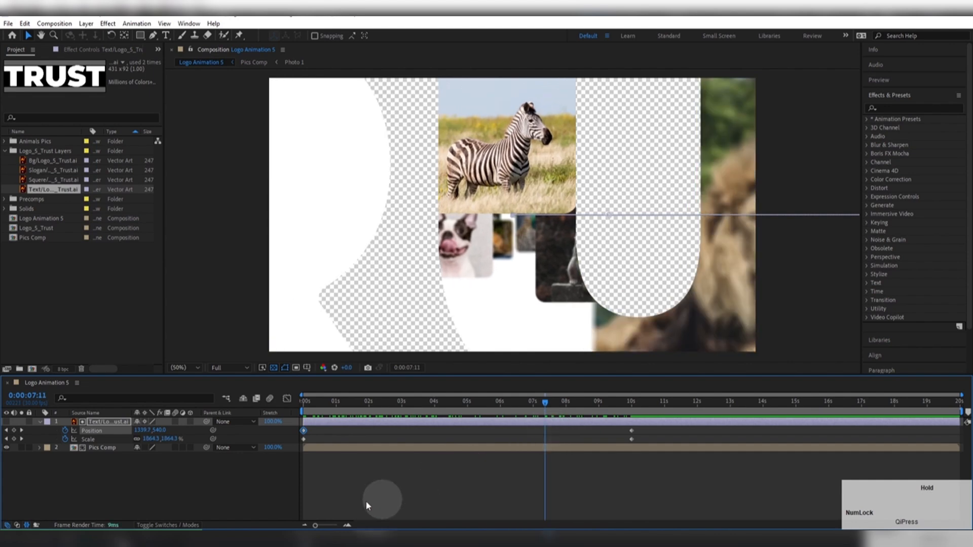
{"action": "left_click", "coordinate": [303, 431]}
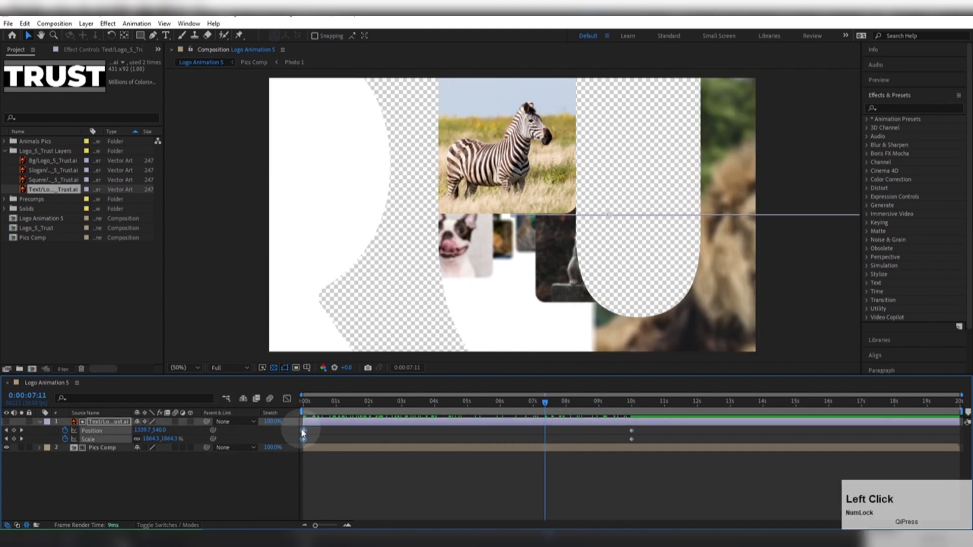
{"action": "left_click_drag", "start_coordinate": [304, 432], "coordinate": [564, 437]}
{"action": "left_click_drag", "start_coordinate": [544, 434], "coordinate": [570, 426]}
{"action": "key", "text": "space"}
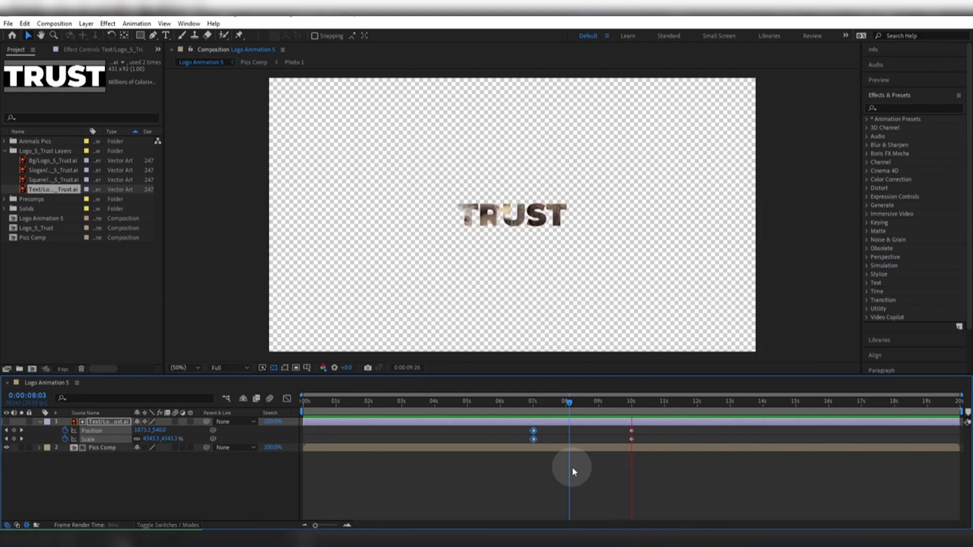
{"action": "key", "text": "space"}
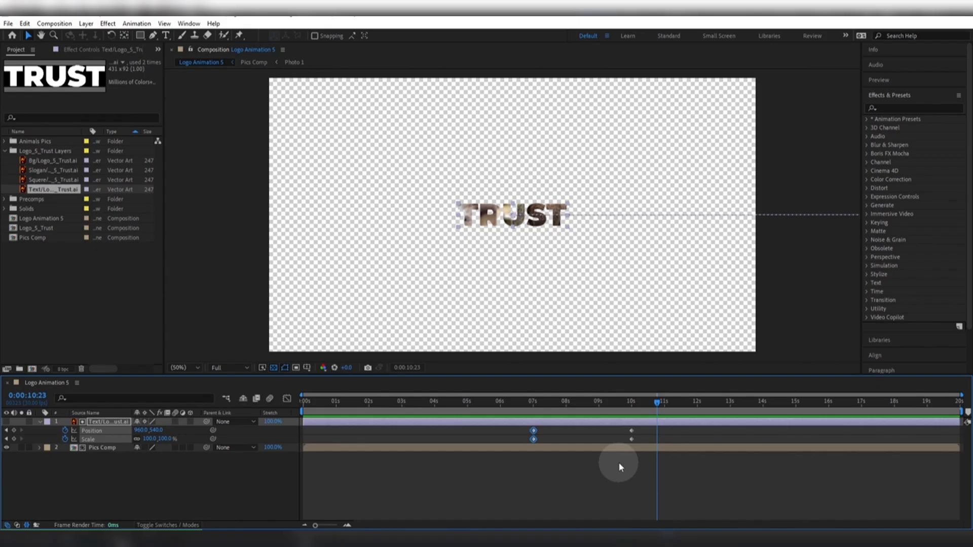
Apply Easy Ease to all the text layer's keyframes, move the starting Position and Scale pair to 6 seconds, and preview.
{"action": "left_click_drag", "start_coordinate": [641, 427], "coordinate": [507, 464]}
{"action": "key", "text": "F9"}
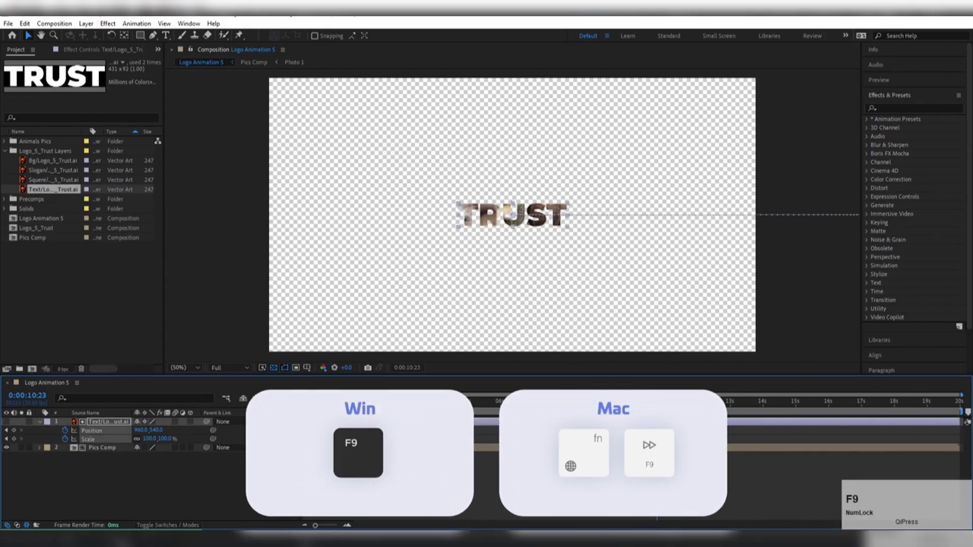
{"action": "left_click", "coordinate": [540, 445]}
{"action": "left_click_drag", "start_coordinate": [536, 435], "coordinate": [501, 433]}
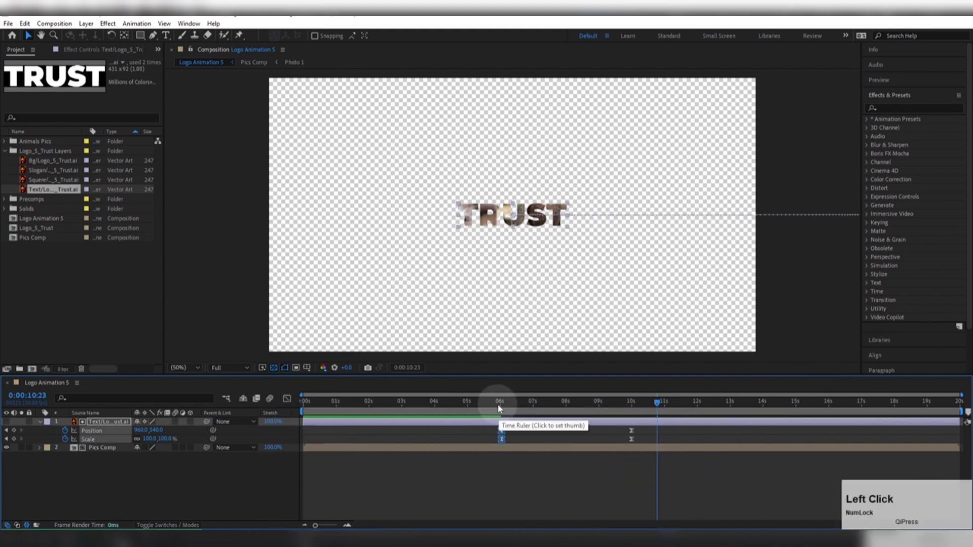
{"action": "left_click", "coordinate": [500, 402]}
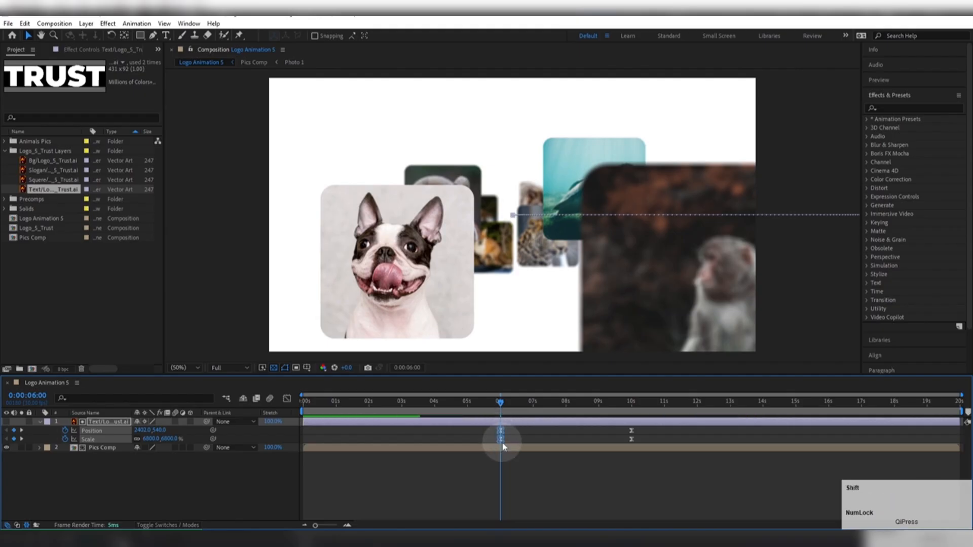
{"action": "left_click", "coordinate": [488, 402]}
{"action": "key", "text": "space"}
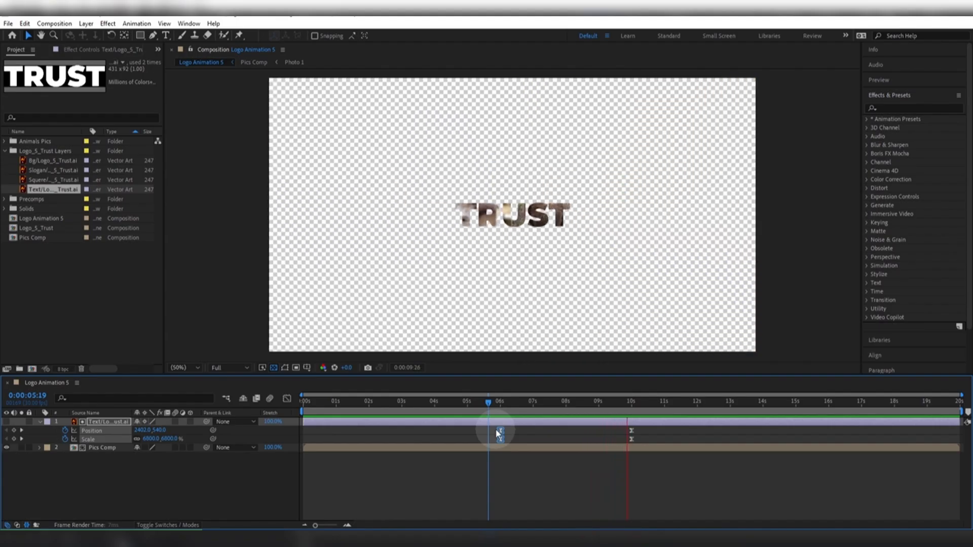
{"action": "key", "text": "space"}
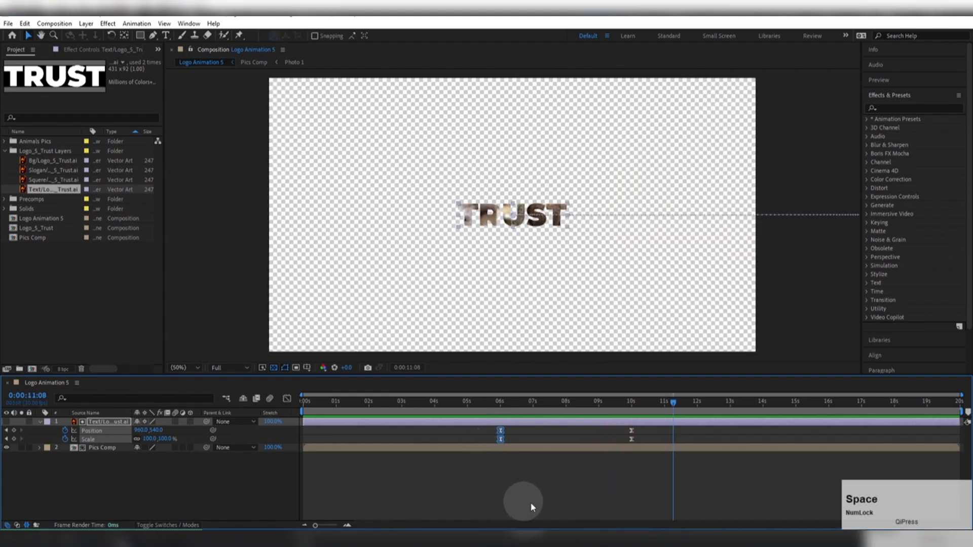
In the Pics Comp, duplicate the Bg layer to the top of the layer stack and make the copy start at 10 seconds.
{"action": "left_click_drag", "start_coordinate": [673, 410], "coordinate": [630, 425]}
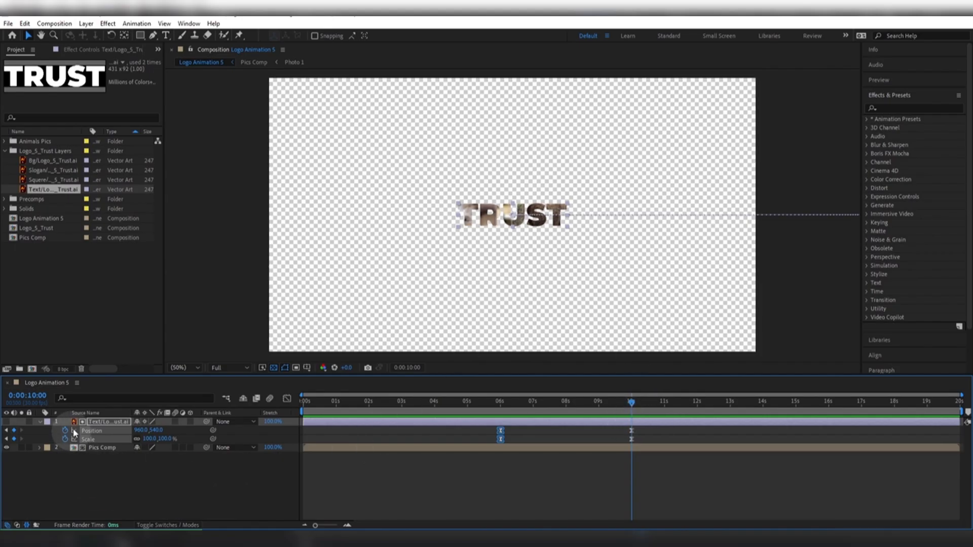
{"action": "left_click", "coordinate": [40, 421]}
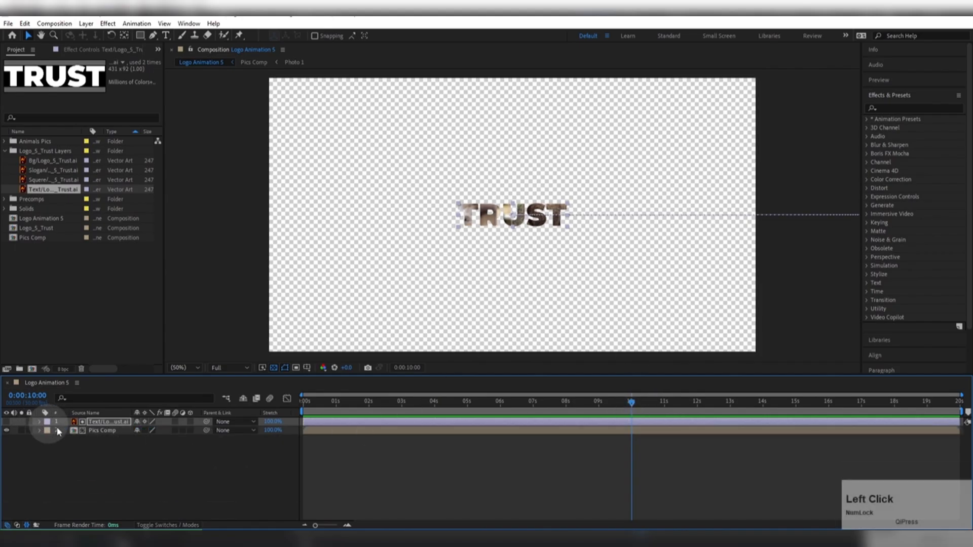
{"action": "double_click", "coordinate": [100, 430]}
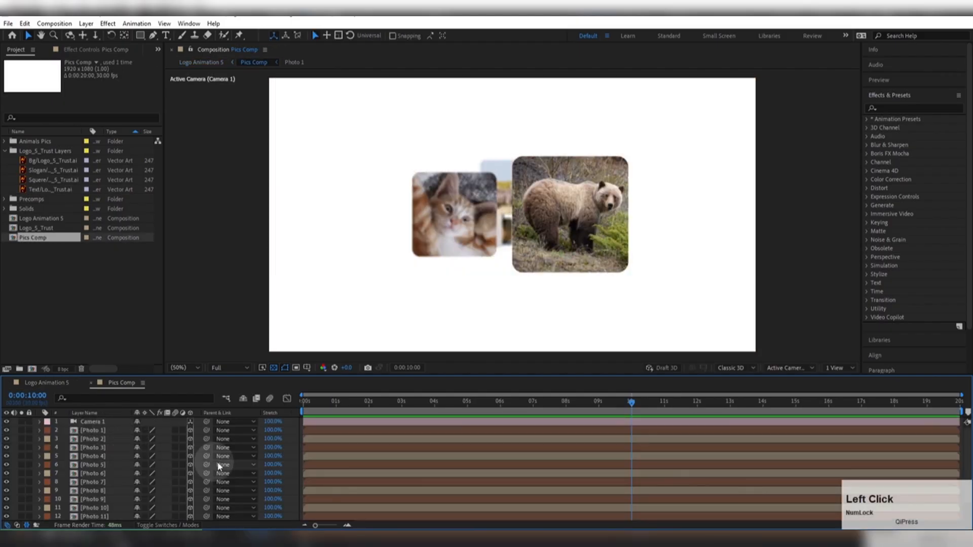
{"action": "left_click_drag", "start_coordinate": [467, 377], "coordinate": [468, 325]}
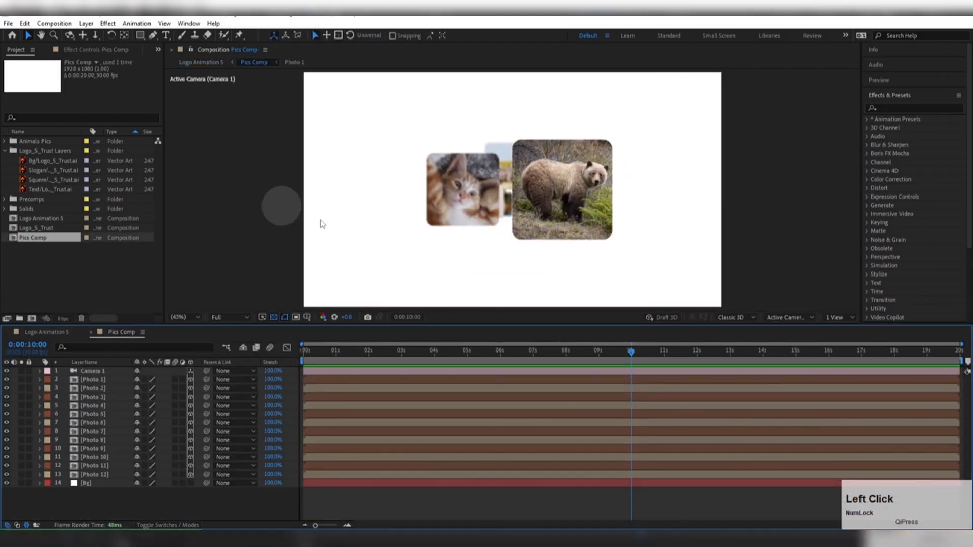
{"action": "left_click", "coordinate": [85, 483]}
{"action": "key", "text": "ctrl+d"}
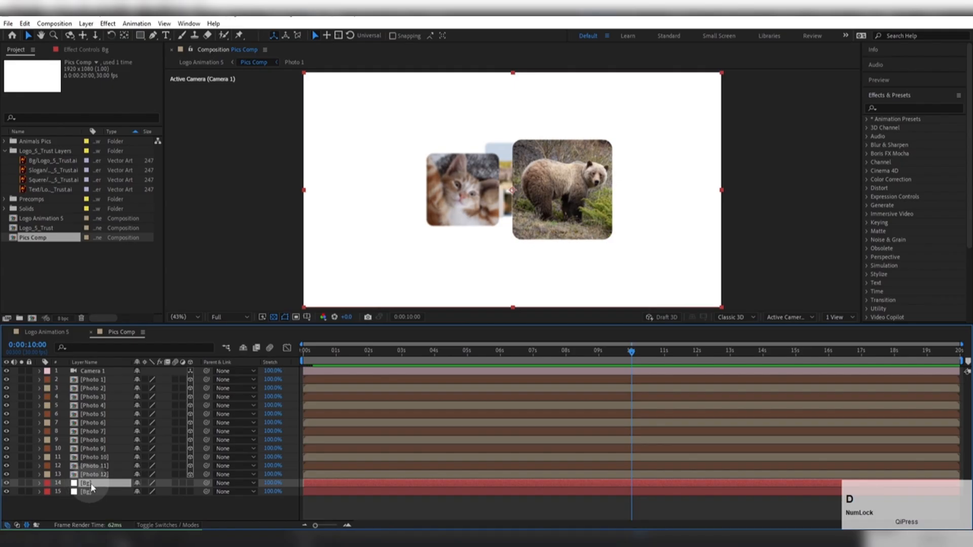
{"action": "left_click_drag", "start_coordinate": [92, 487], "coordinate": [96, 373]}
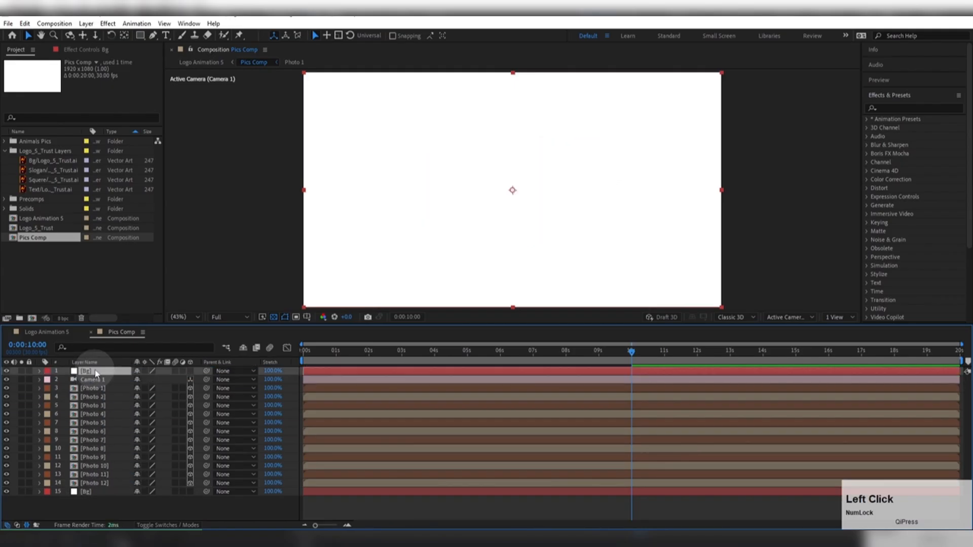
{"action": "key", "text": "bracketleft"}
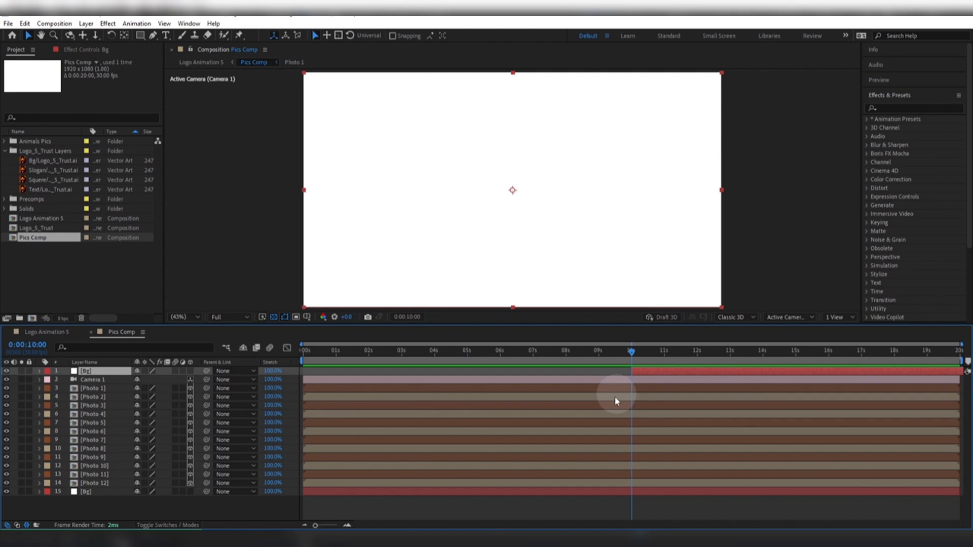
Keyframe the top Bg layer's Opacity from 0% at 10 seconds to 100% at 12 seconds.
{"action": "key", "text": "t"}
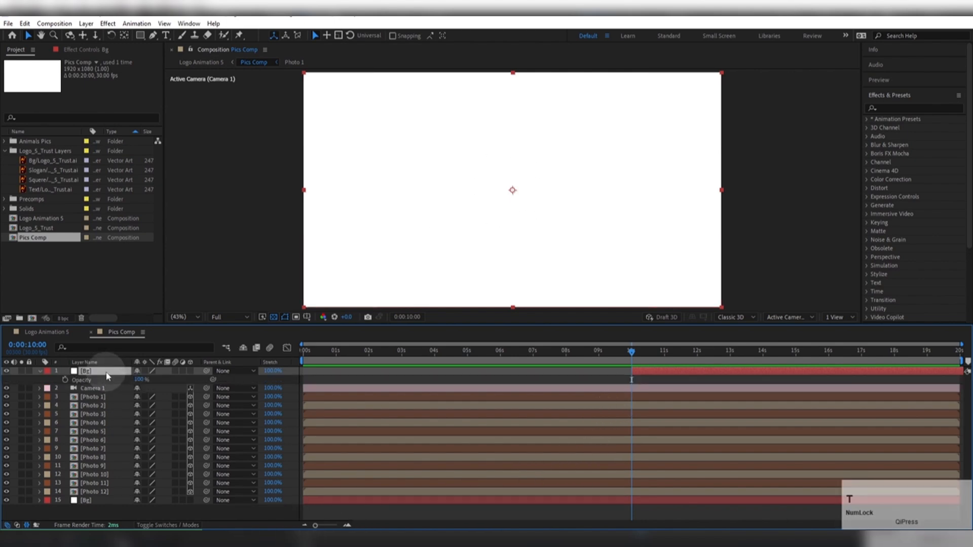
{"action": "left_click", "coordinate": [65, 380]}
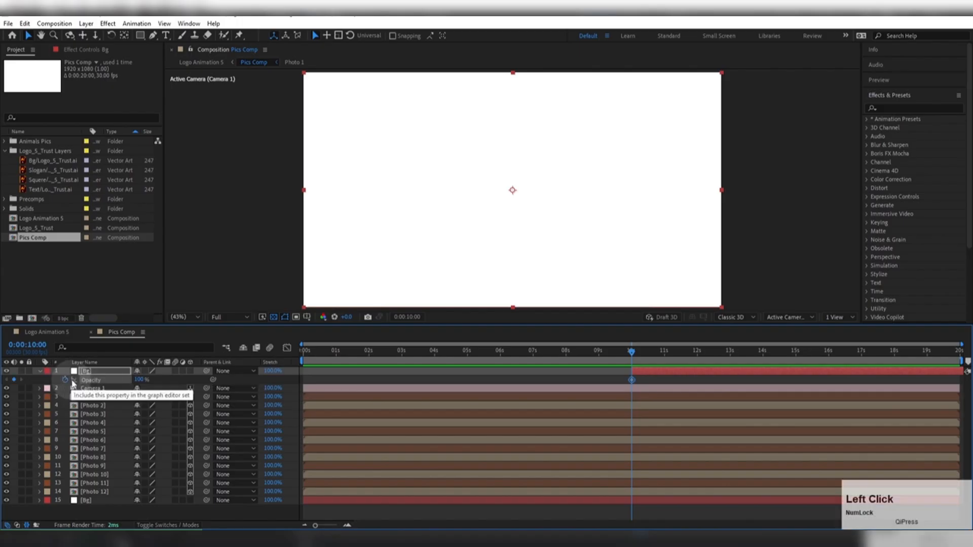
{"action": "left_click_drag", "start_coordinate": [143, 383], "coordinate": [26, 387]}
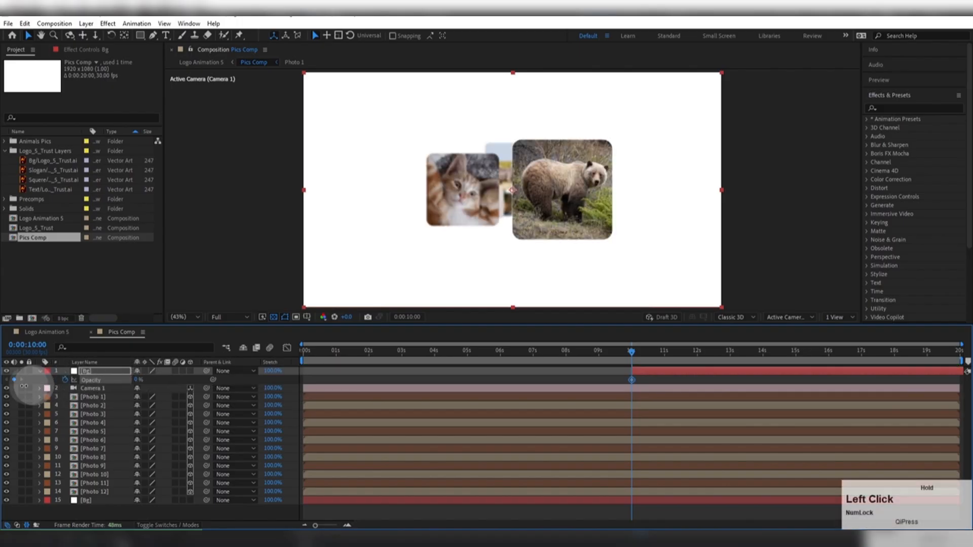
{"action": "left_click_drag", "start_coordinate": [643, 350], "coordinate": [698, 366]}
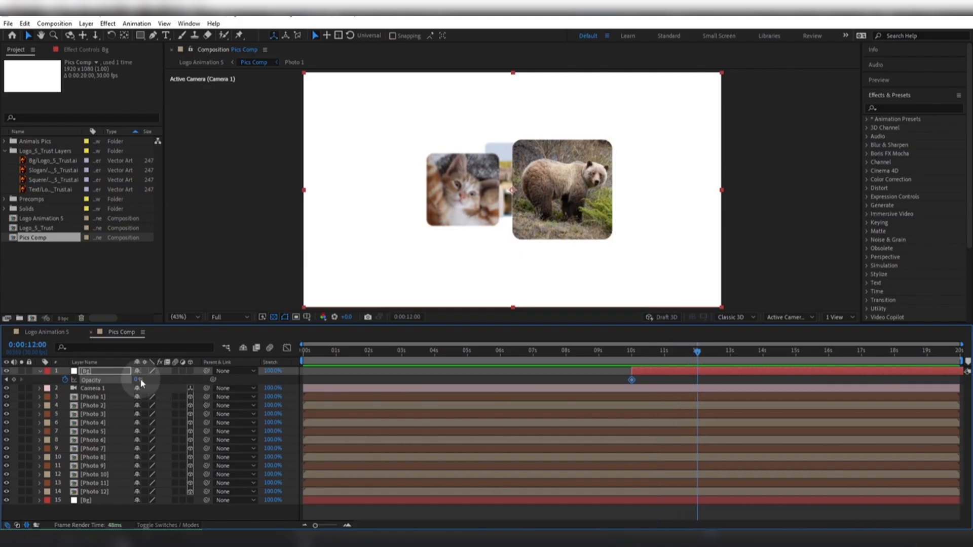
{"action": "left_click_drag", "start_coordinate": [136, 380], "coordinate": [338, 380]}
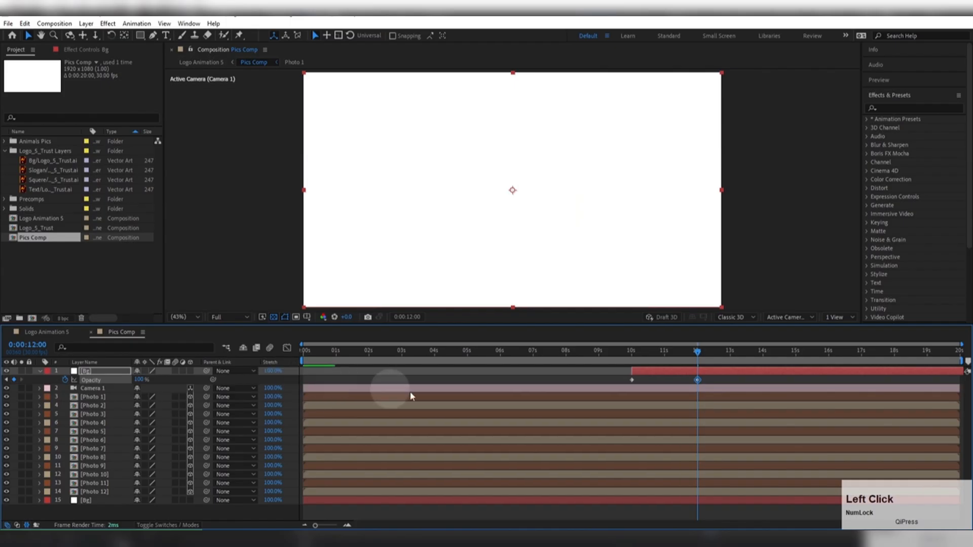
Apply Easy Ease to the top Bg layer's two Opacity keyframes and preview the fade from about 9.5 seconds.
{"action": "left_click_drag", "start_coordinate": [733, 379], "coordinate": [602, 387]}
{"action": "key", "text": "F9"}
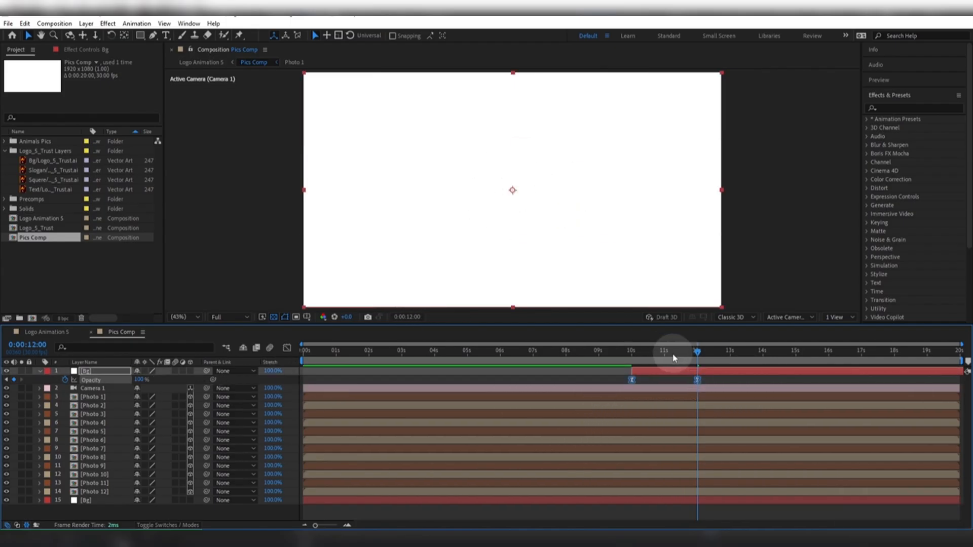
{"action": "left_click", "coordinate": [615, 355]}
{"action": "key", "text": "space"}
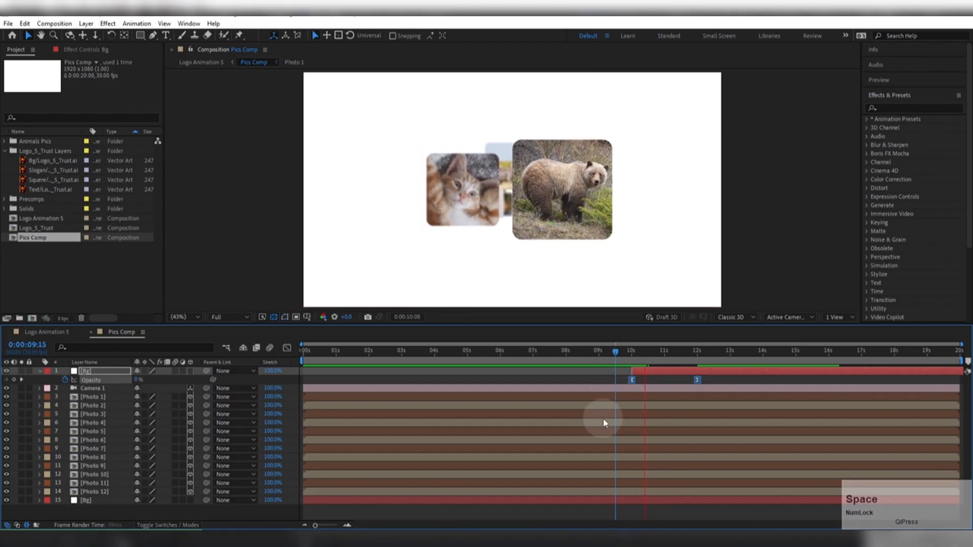
{"action": "left_click", "coordinate": [632, 356]}
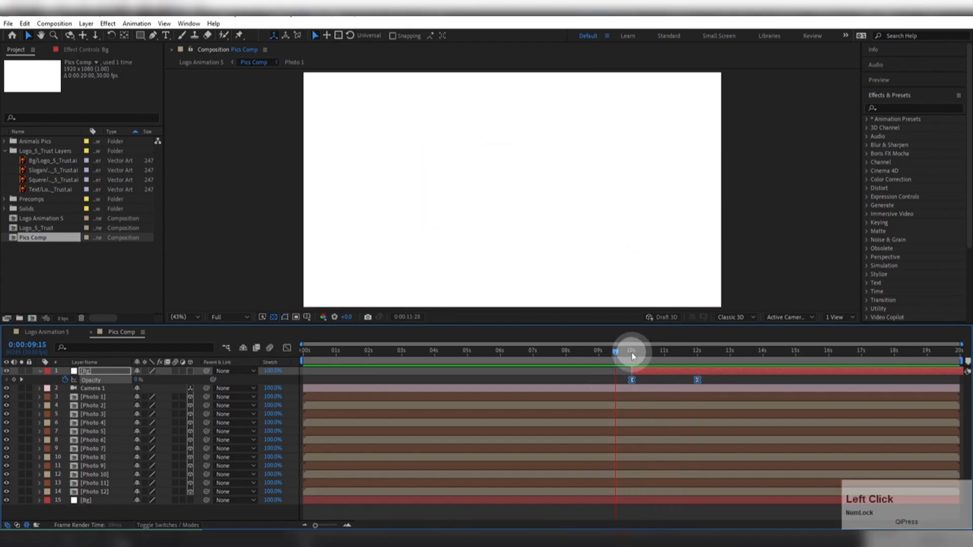
{"action": "left_click_drag", "start_coordinate": [632, 357], "coordinate": [625, 354]}
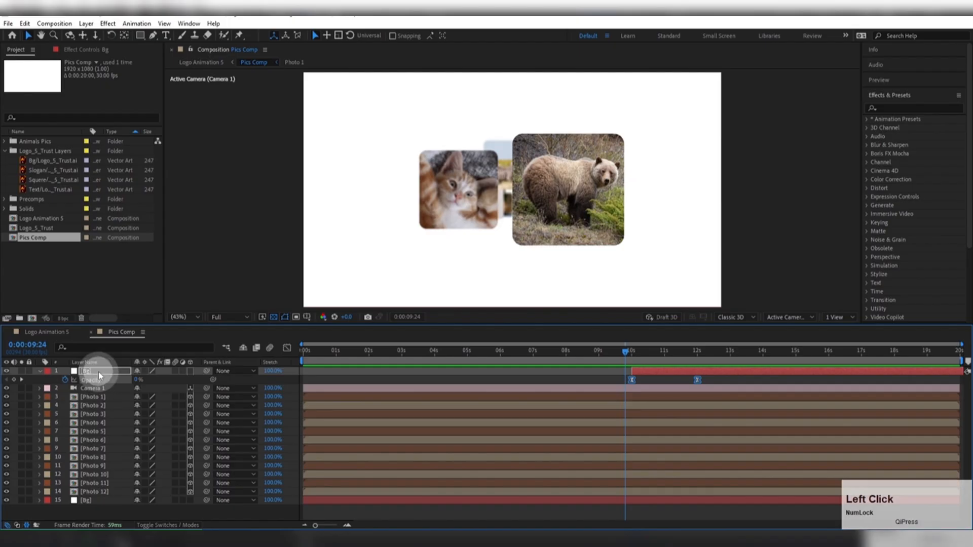
Rename the top Bg layer White Fade and collapse its properties.
{"action": "key", "text": "Return"}
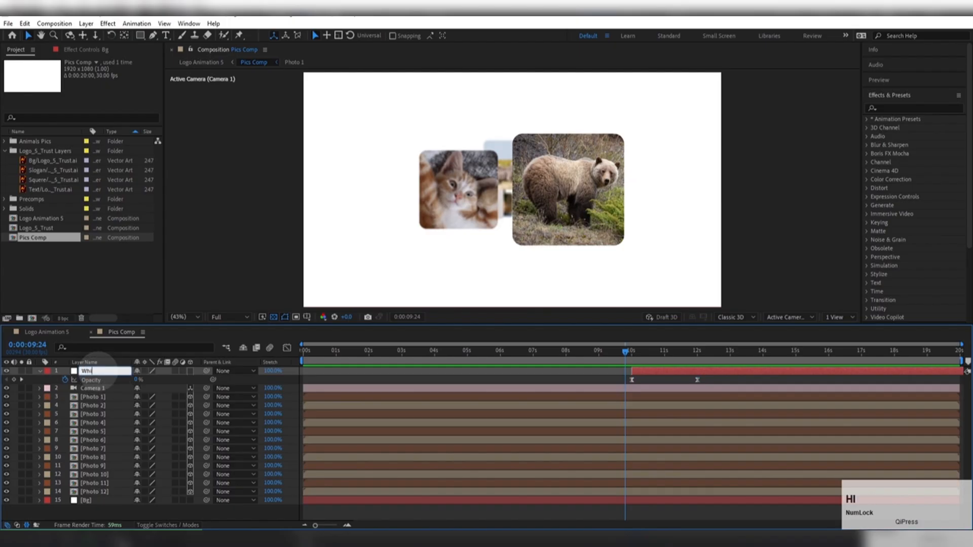
{"action": "type", "text": "White Fade"}
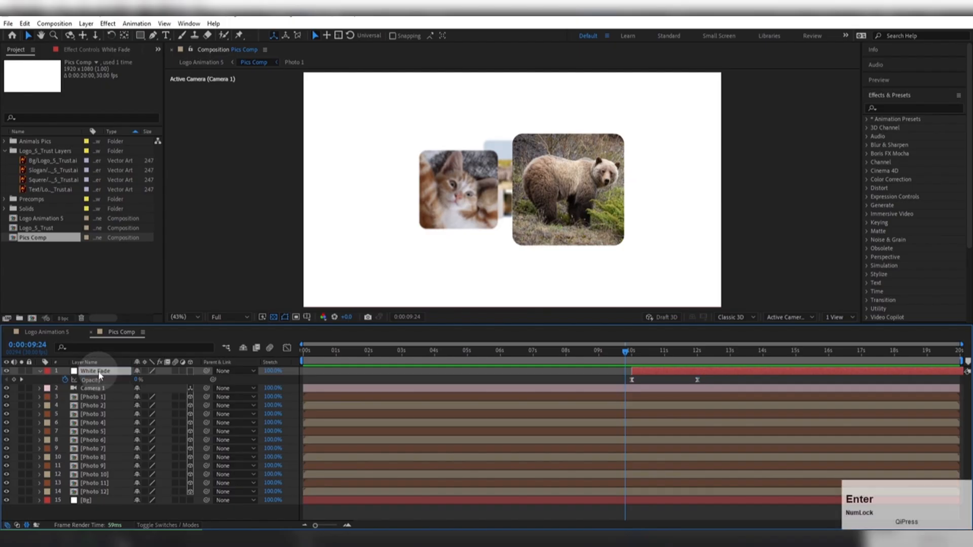
{"action": "left_click", "coordinate": [40, 371]}
Return to the Logo Animation 5 composition, move to about 9:21, and turn off the transparency grid.
{"action": "left_click", "coordinate": [45, 332]}
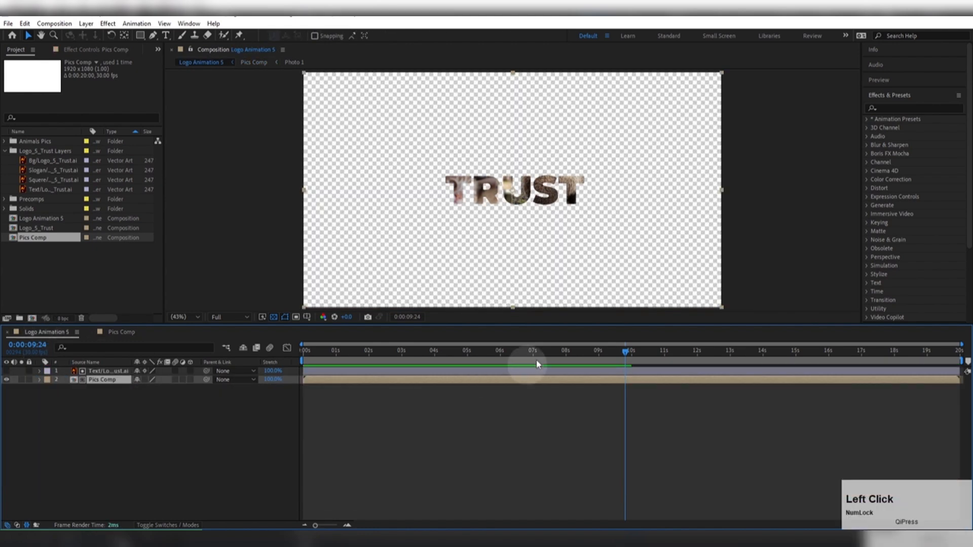
{"action": "mouse_move", "coordinate": [615, 349]}
{"action": "left_mouse_down"}
{"action": "mouse_move", "coordinate": [604, 350]}
{"action": "mouse_move", "coordinate": [698, 353]}
{"action": "mouse_move", "coordinate": [598, 364]}
{"action": "mouse_move", "coordinate": [623, 366]}
{"action": "left_mouse_up"}
{"action": "left_click", "coordinate": [273, 317]}
Enlarge the composition viewer and examine the original logo's box and slogan in Illustrator.
{"action": "key", "text": "s"}
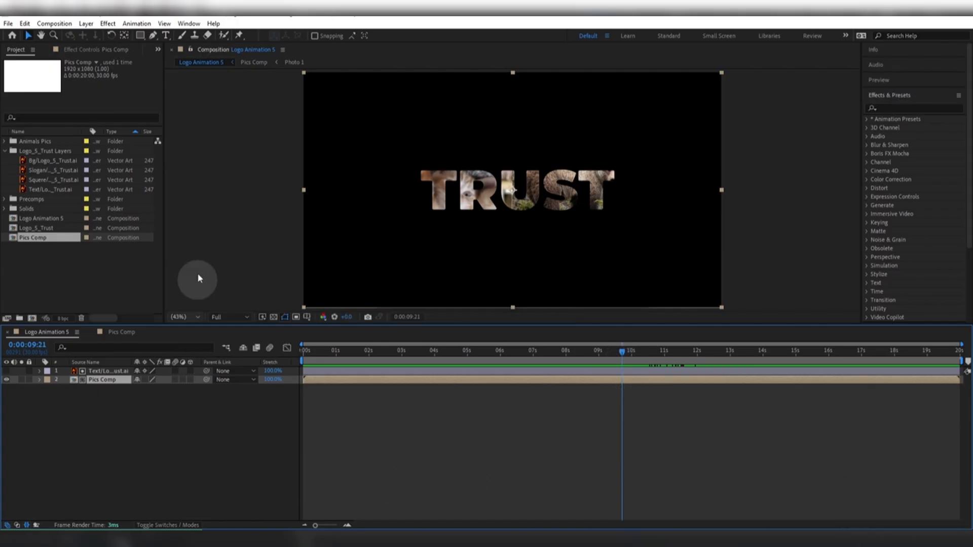
{"action": "left_click_drag", "start_coordinate": [439, 330], "coordinate": [497, 428]}
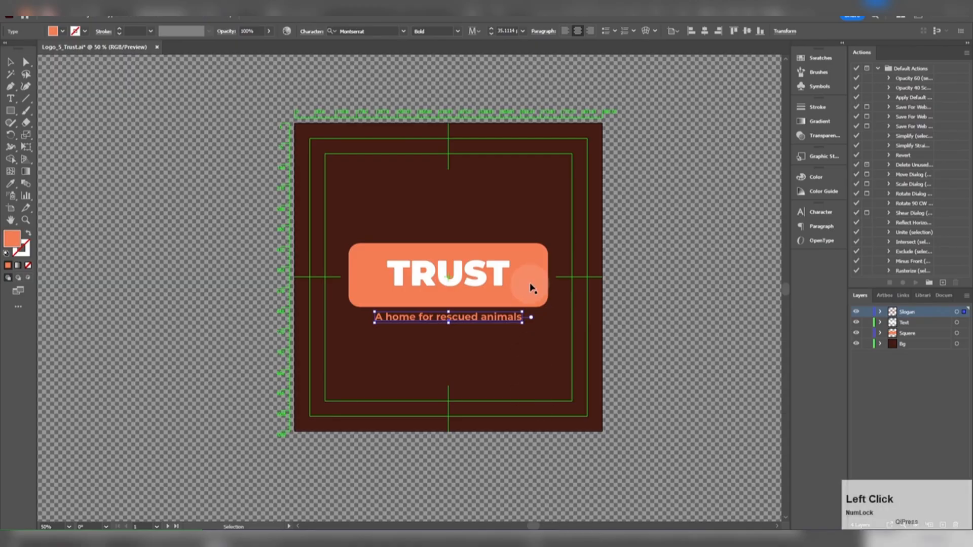
{"action": "left_click", "coordinate": [531, 288]}
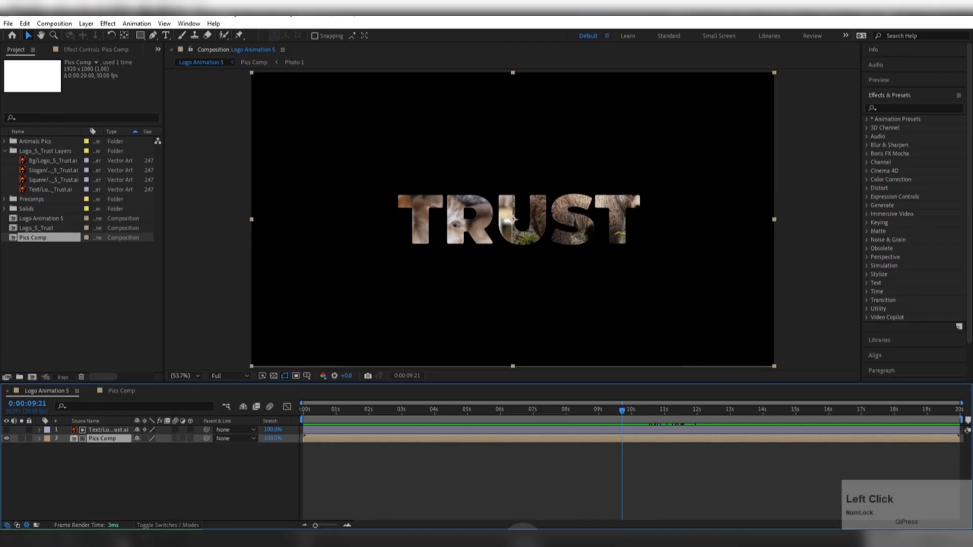
Place the Squere artwork below Pics Comp and replace it with a shape layer created from the vector layer.
{"action": "left_click", "coordinate": [46, 181]}
{"action": "left_click_drag", "start_coordinate": [41, 181], "coordinate": [115, 446]}
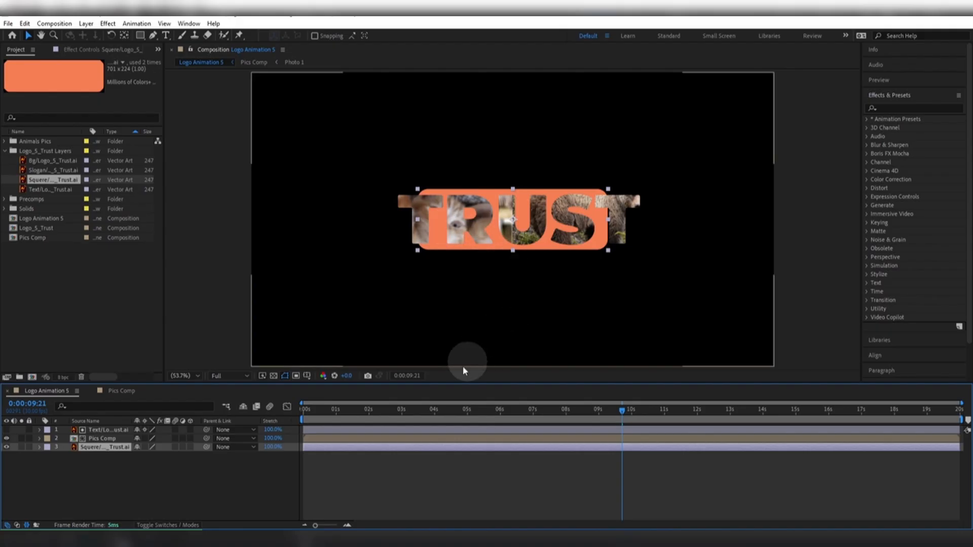
{"action": "right_click", "coordinate": [101, 450]}
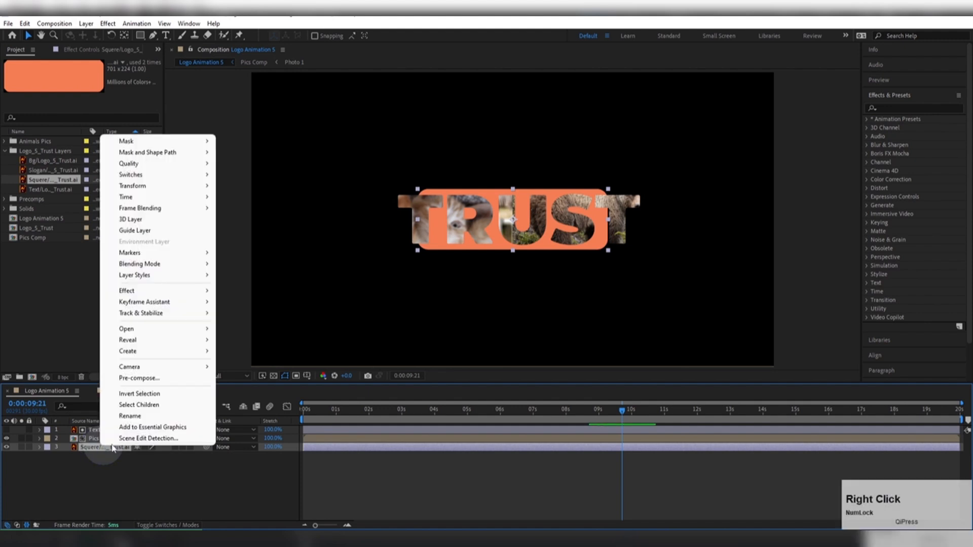
{"action": "mouse_move", "coordinate": [130, 353]}
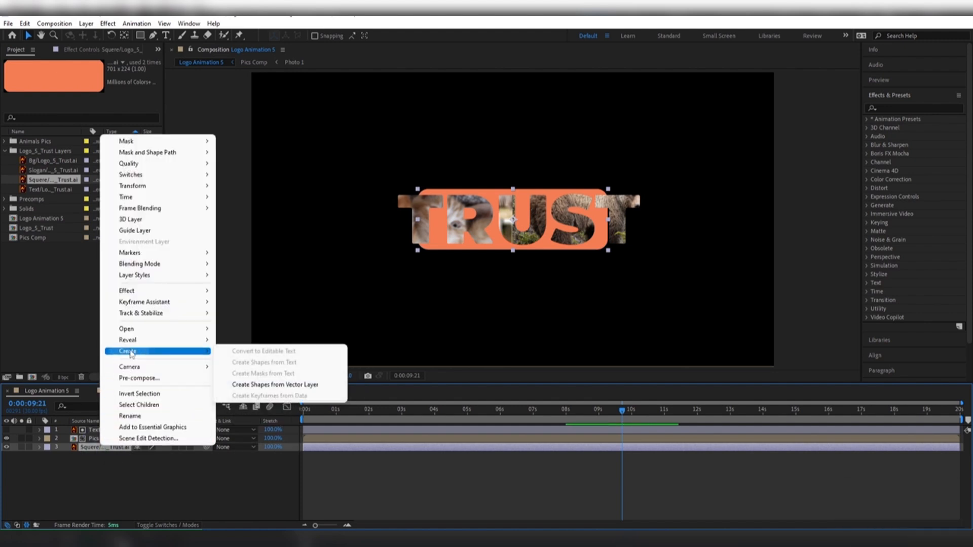
{"action": "left_click", "coordinate": [243, 385]}
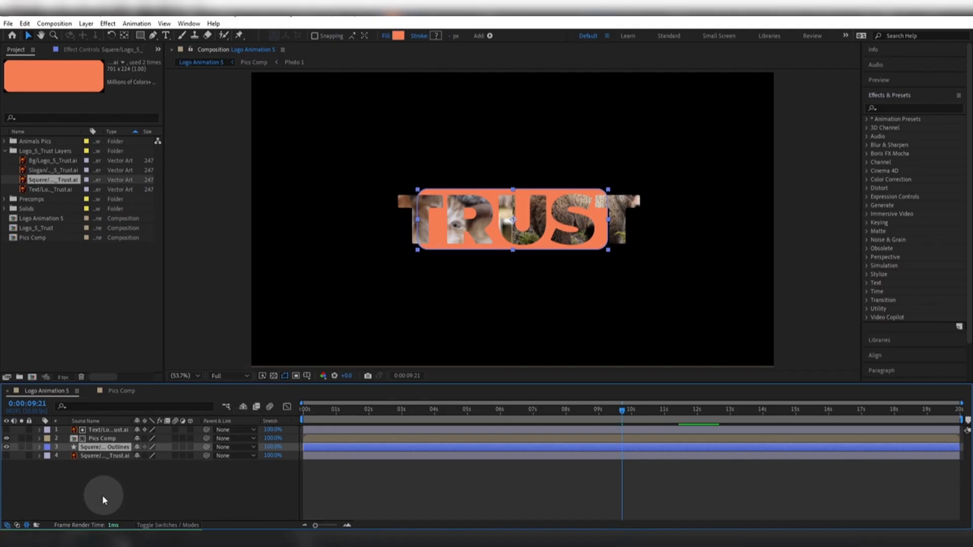
{"action": "left_click", "coordinate": [87, 456]}
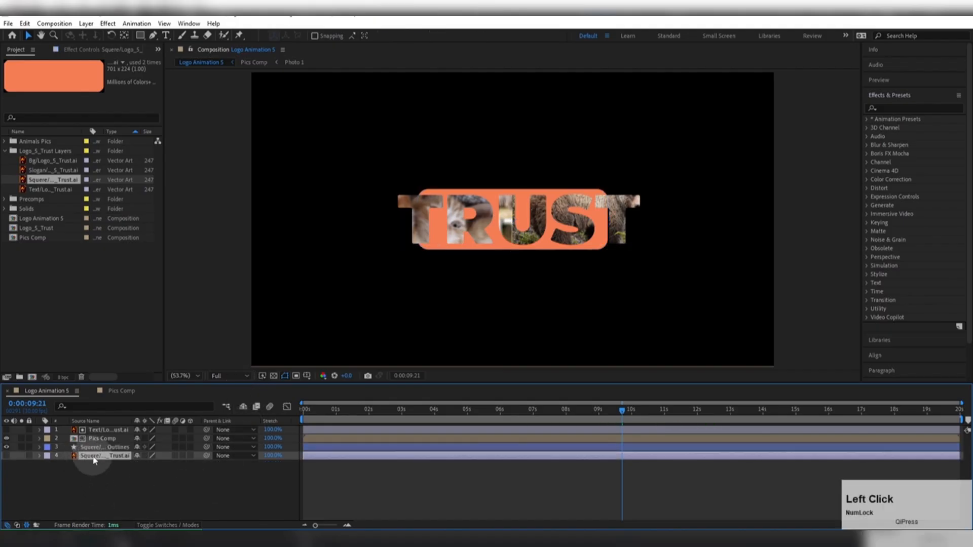
{"action": "key", "text": "Delete"}
Keyframe the Path of the Squere Outlines layer's Path 1 in Group 1 at 9:29.
{"action": "left_click", "coordinate": [90, 448]}
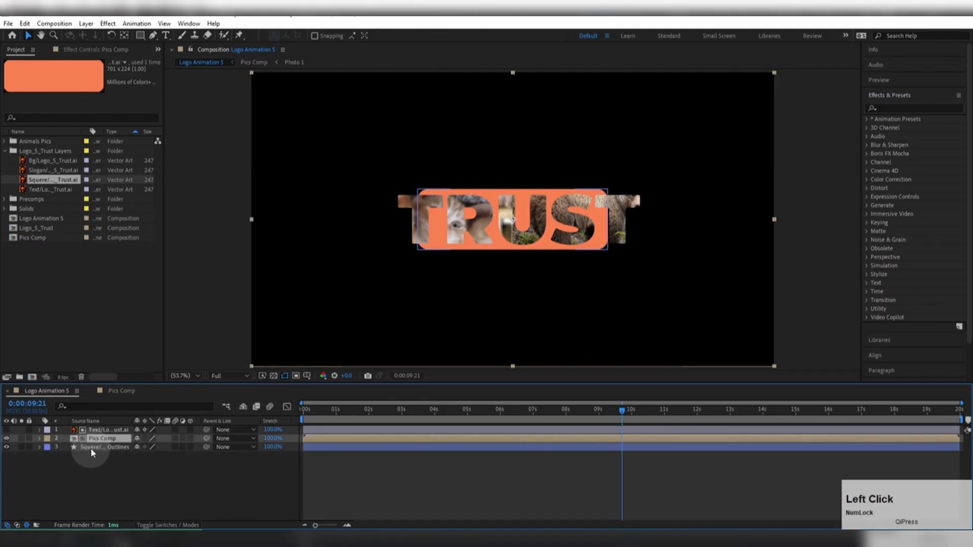
{"action": "left_click", "coordinate": [39, 447]}
{"action": "left_click", "coordinate": [47, 455]}
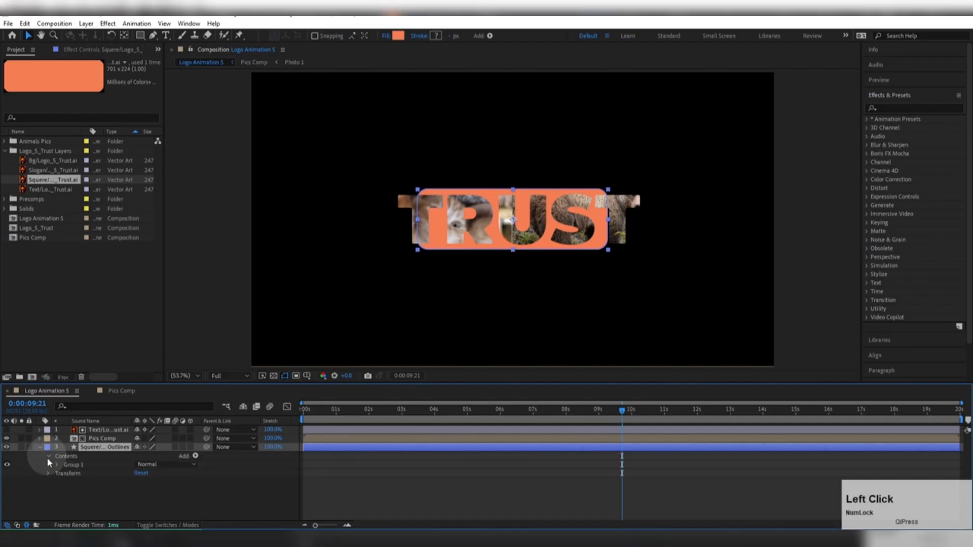
{"action": "left_click", "coordinate": [81, 474]}
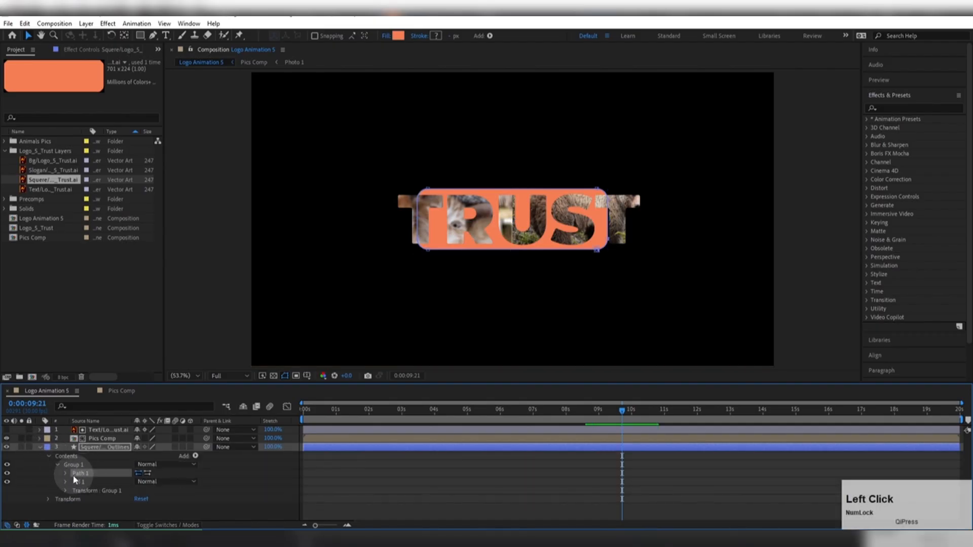
{"action": "left_click", "coordinate": [64, 473]}
{"action": "left_click", "coordinate": [89, 482]}
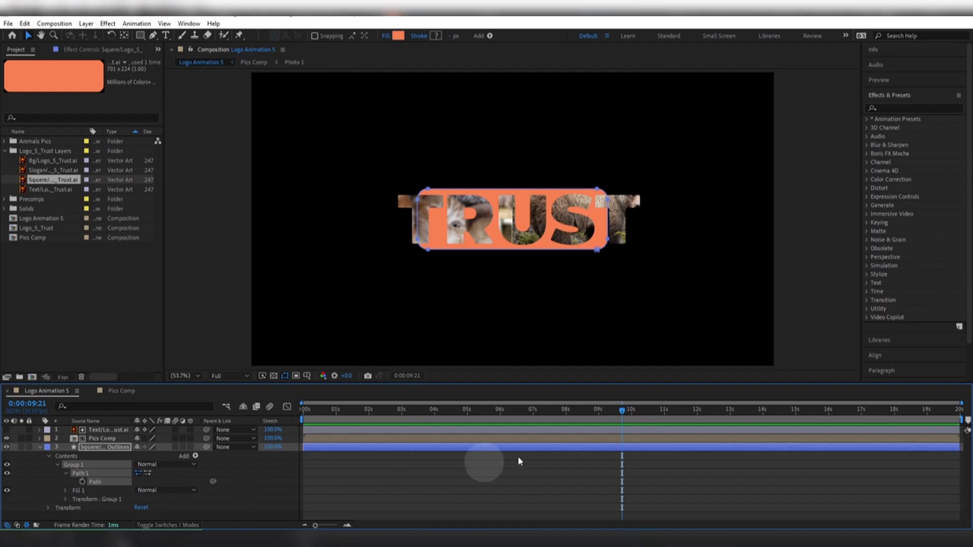
{"action": "left_click_drag", "start_coordinate": [622, 416], "coordinate": [632, 439]}
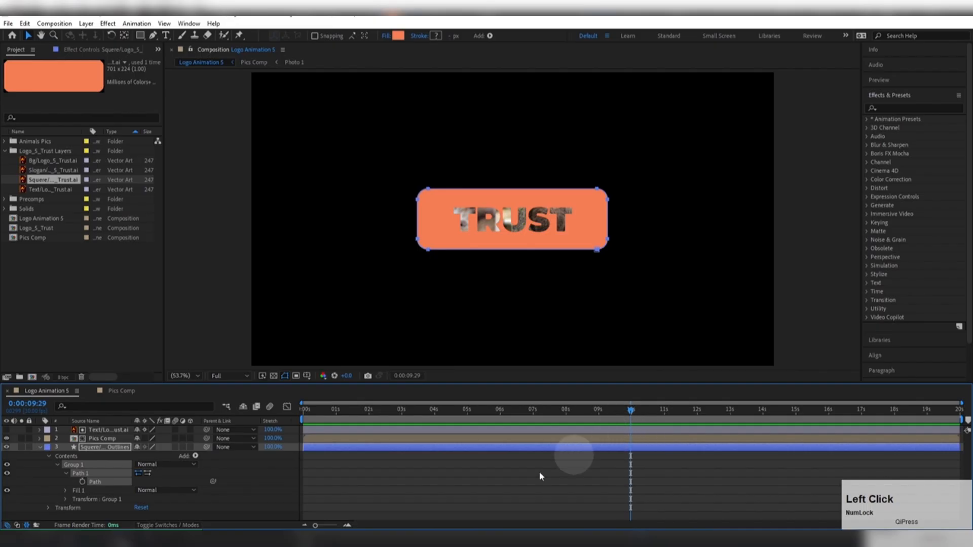
{"action": "left_click", "coordinate": [82, 481]}
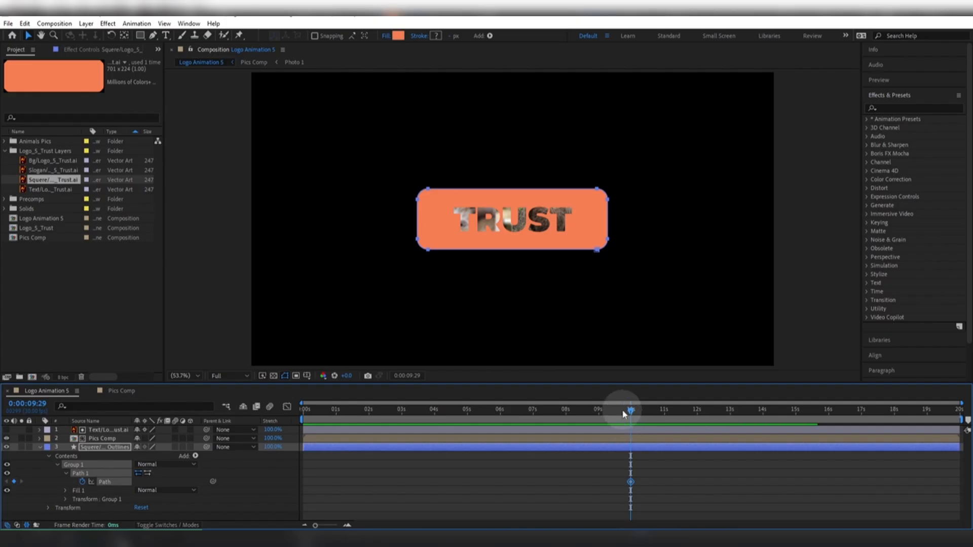
At 8 seconds, solo the Squere Outlines layer and stretch its path vertically beyond the frame's upper and lower edges.
{"action": "left_click_drag", "start_coordinate": [619, 409], "coordinate": [566, 430]}
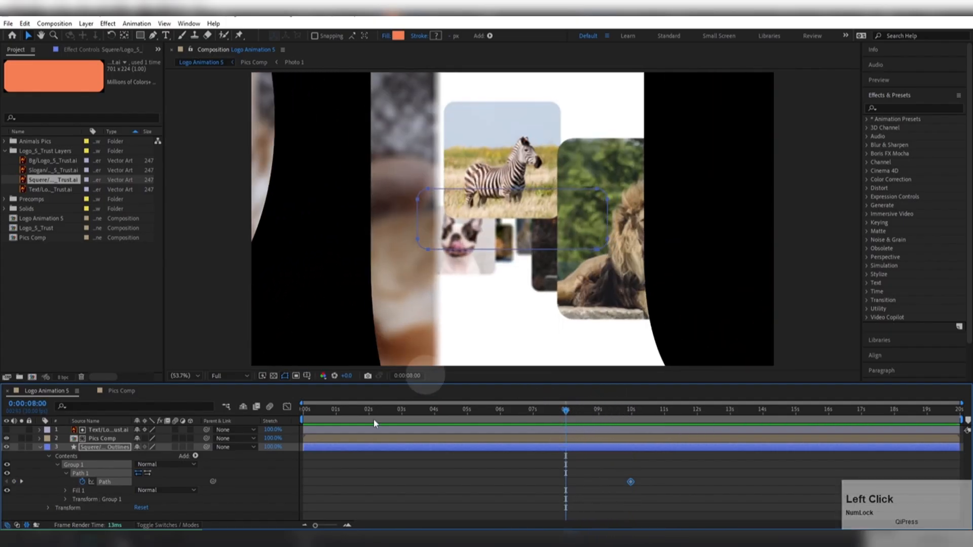
{"action": "left_click", "coordinate": [21, 447]}
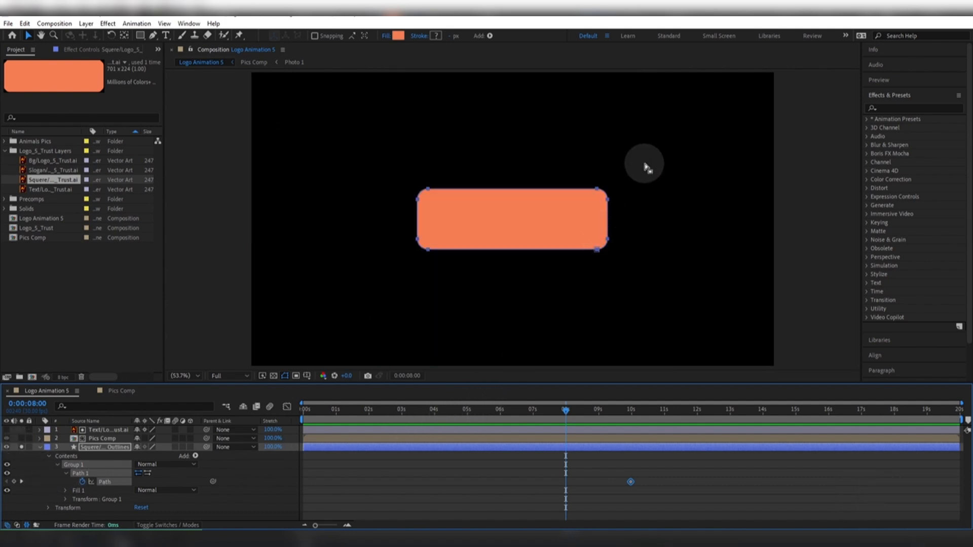
{"action": "left_click_drag", "start_coordinate": [645, 168], "coordinate": [350, 218]}
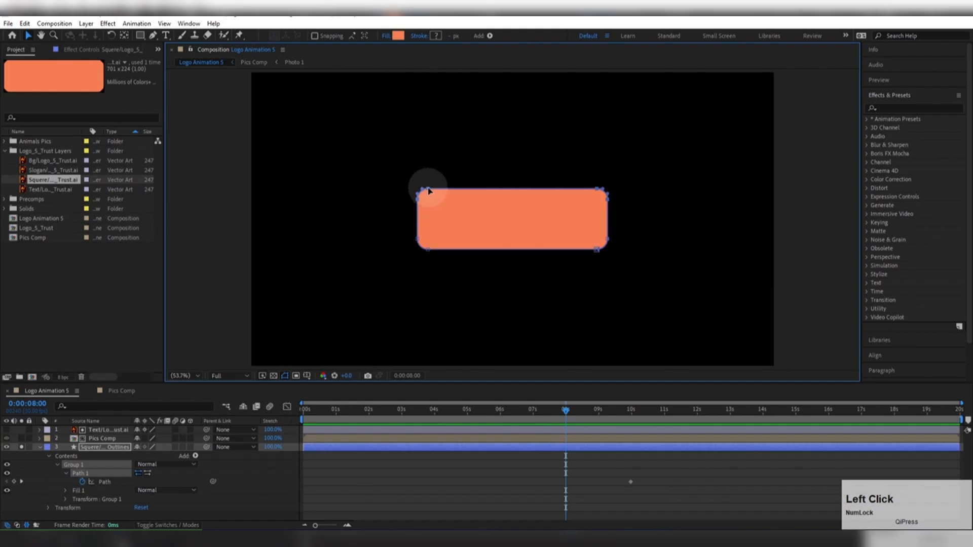
{"action": "left_click_drag", "start_coordinate": [428, 191], "coordinate": [427, 61]}
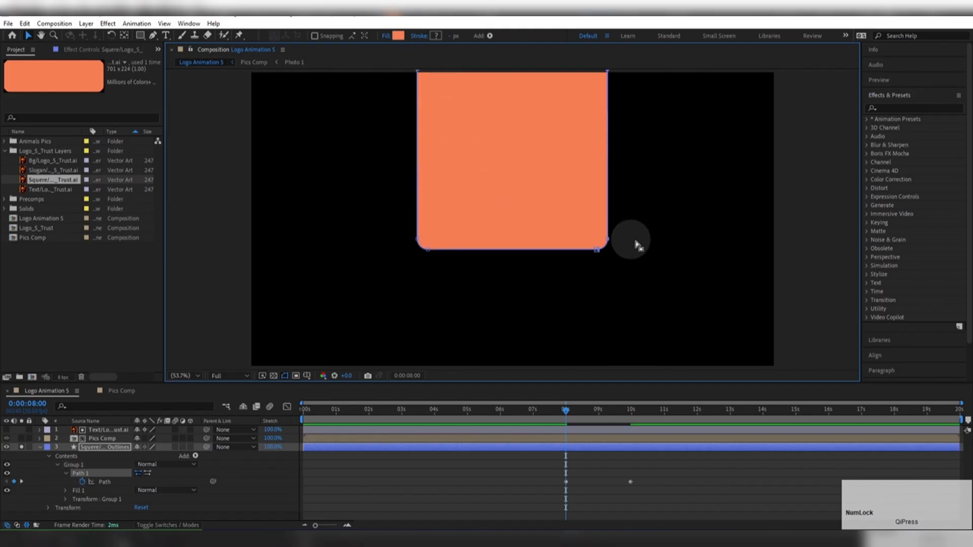
{"action": "left_click_drag", "start_coordinate": [643, 212], "coordinate": [354, 274]}
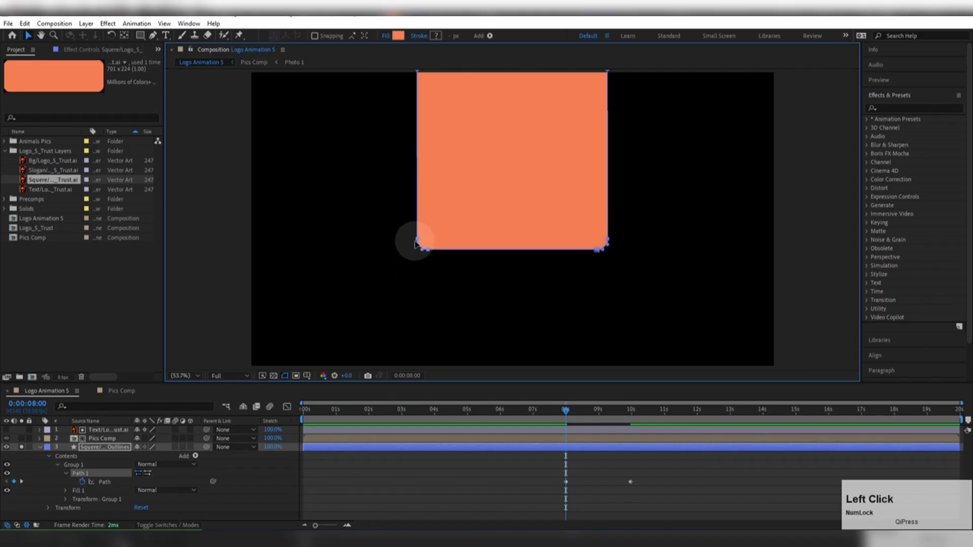
{"action": "left_click_drag", "start_coordinate": [416, 241], "coordinate": [410, 372]}
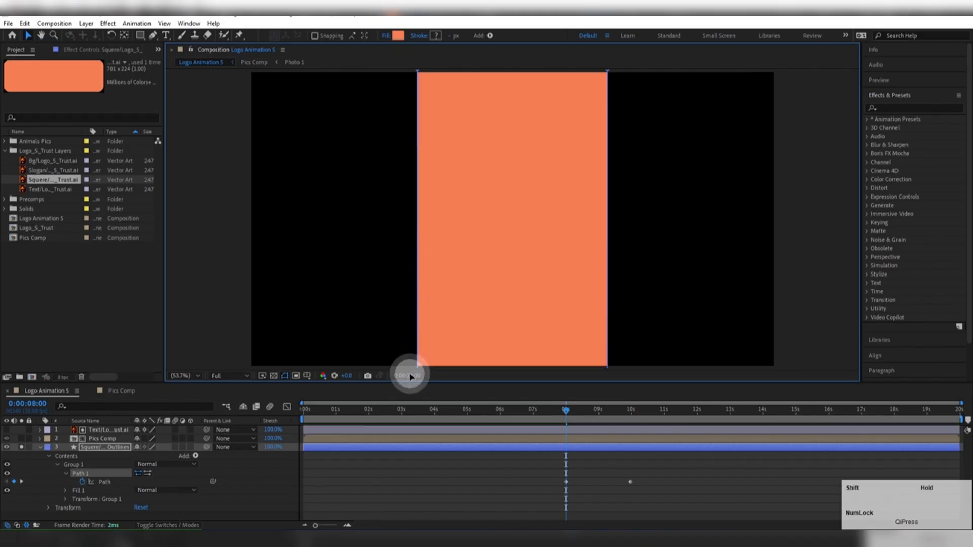
Stretch the orange shape's path horizontally beyond both sides of the frame at 8 seconds.
{"action": "scroll", "coordinate": [540, 276], "scroll_direction": "down", "scroll_amount": 3}
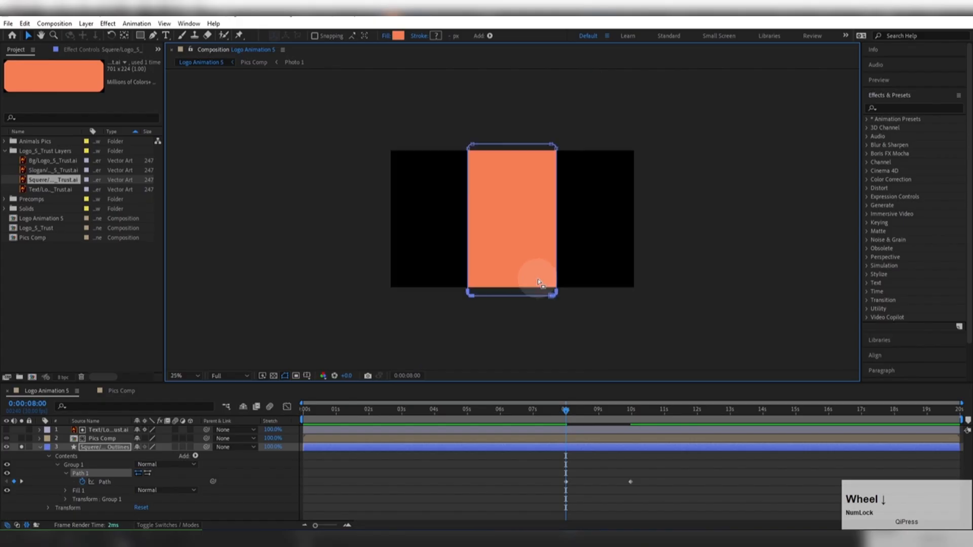
{"action": "left_click_drag", "start_coordinate": [533, 127], "coordinate": [645, 304]}
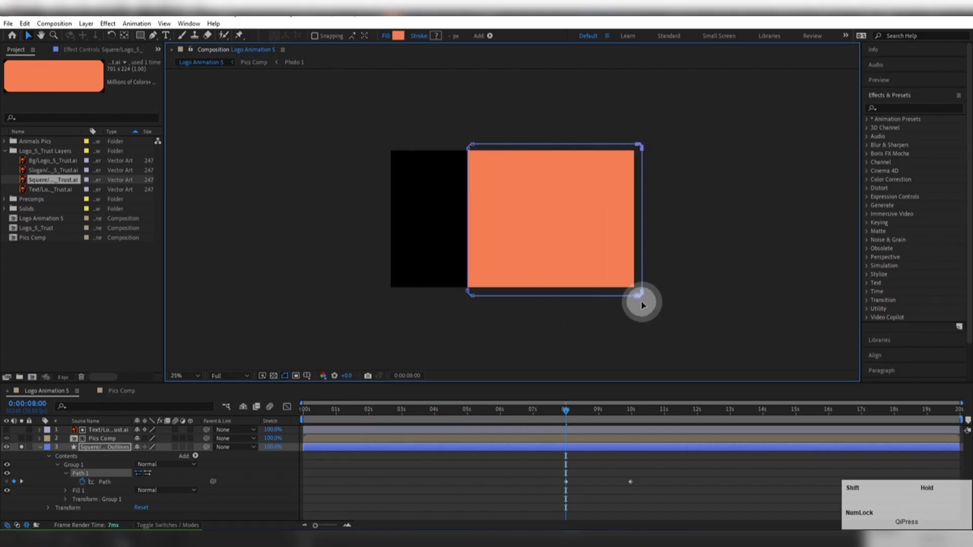
{"action": "left_click_drag", "start_coordinate": [485, 131], "coordinate": [389, 298]}
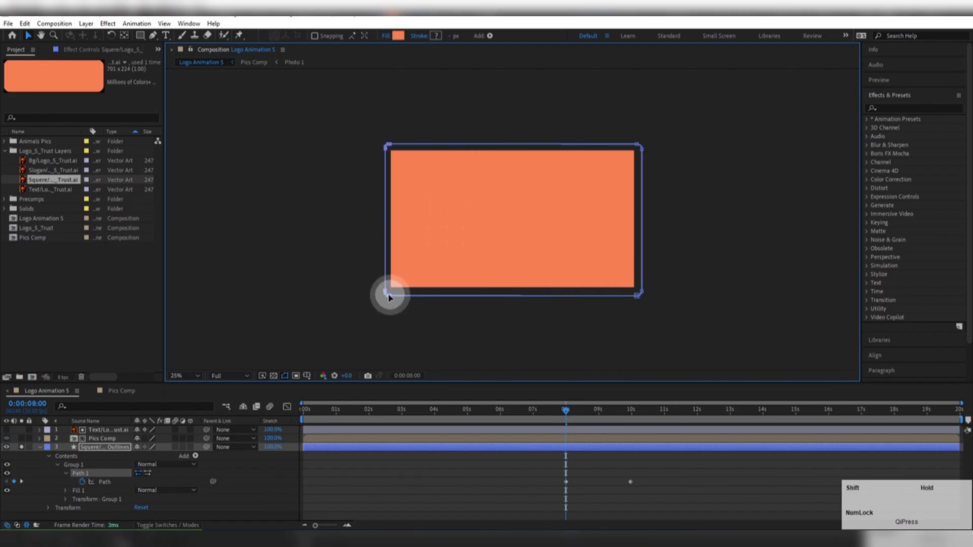
{"action": "left_click", "coordinate": [491, 452]}
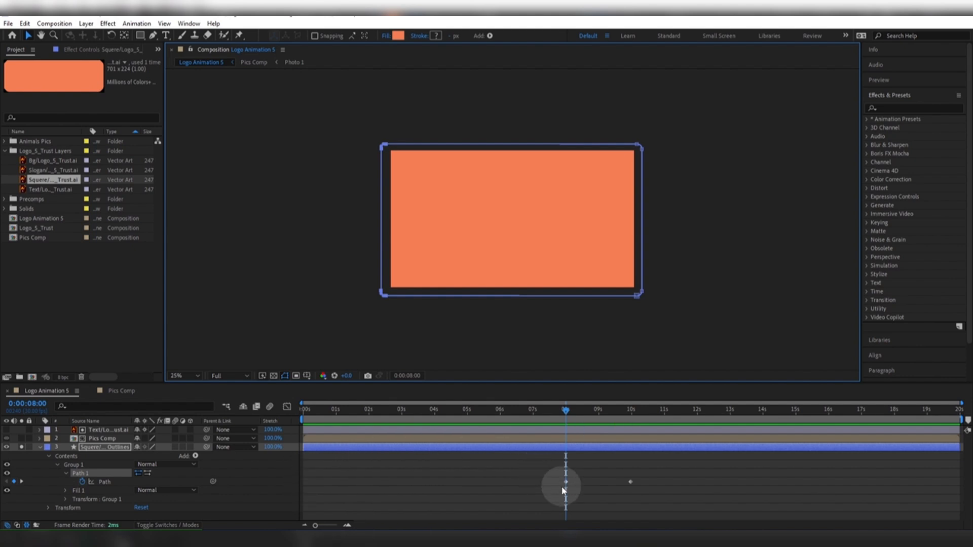
Review the frames before 8 seconds and apply Easy Ease to both Path keyframes of the Squere Outlines layer.
{"action": "left_click_drag", "start_coordinate": [571, 413], "coordinate": [442, 423]}
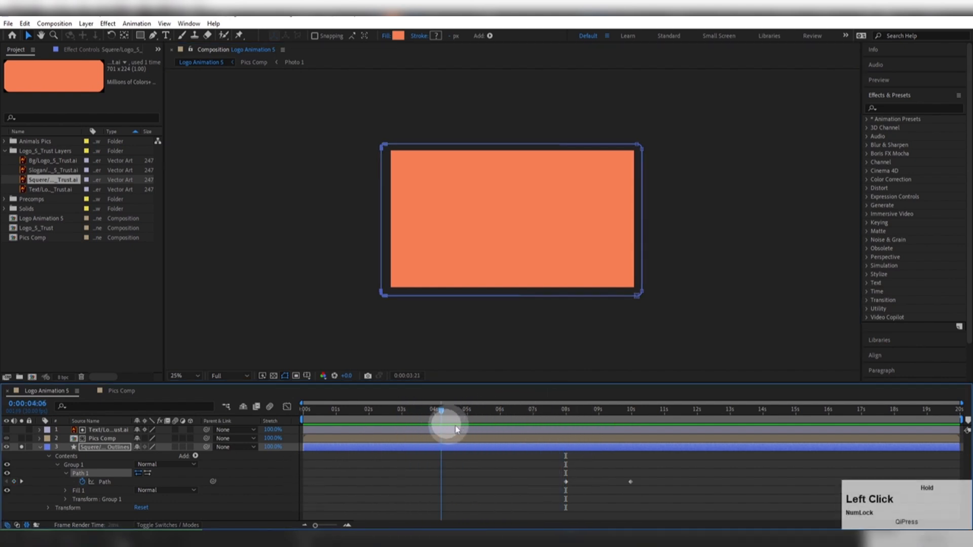
{"action": "left_click_drag", "start_coordinate": [547, 447], "coordinate": [561, 478]}
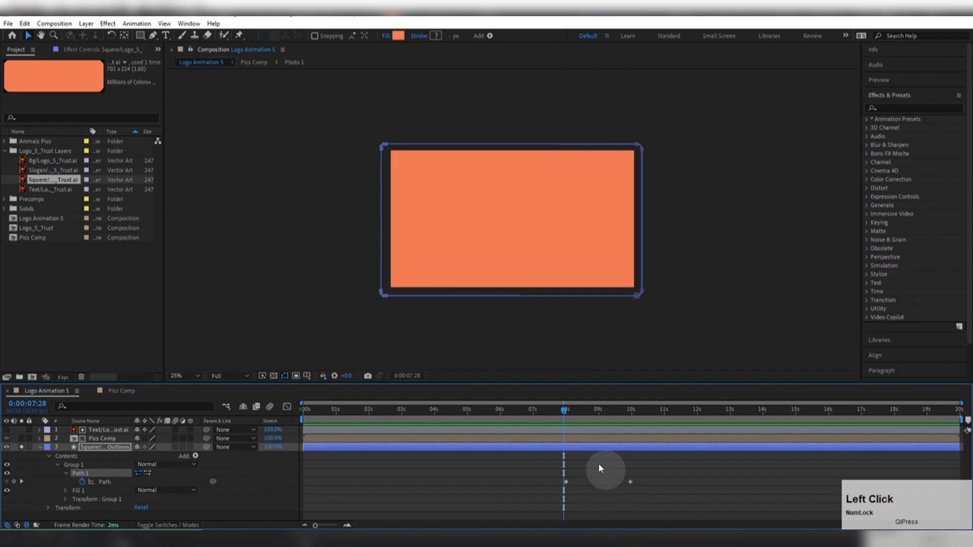
{"action": "left_click_drag", "start_coordinate": [564, 410], "coordinate": [555, 440]}
{"action": "left_click_drag", "start_coordinate": [544, 479], "coordinate": [671, 502]}
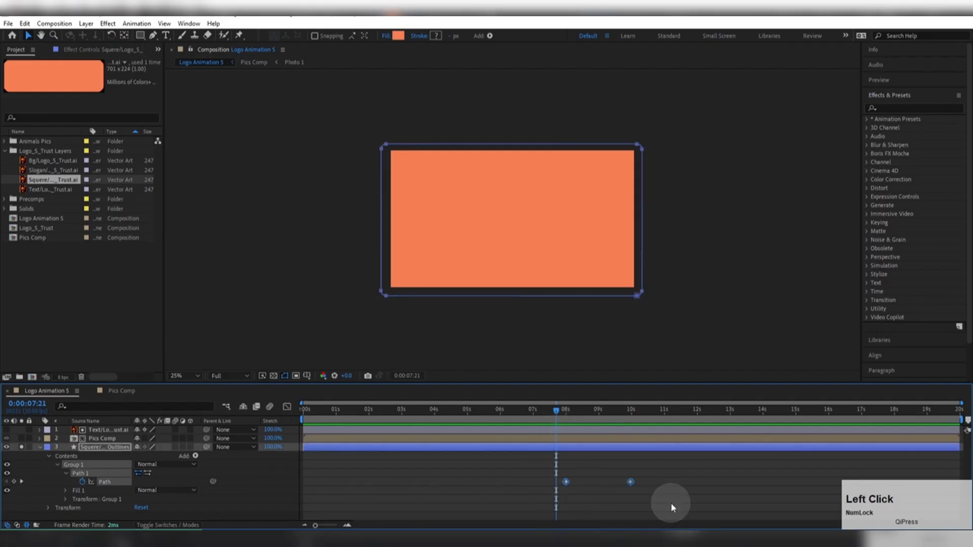
{"action": "key", "text": "F9"}
{"action": "left_click", "coordinate": [565, 482]}
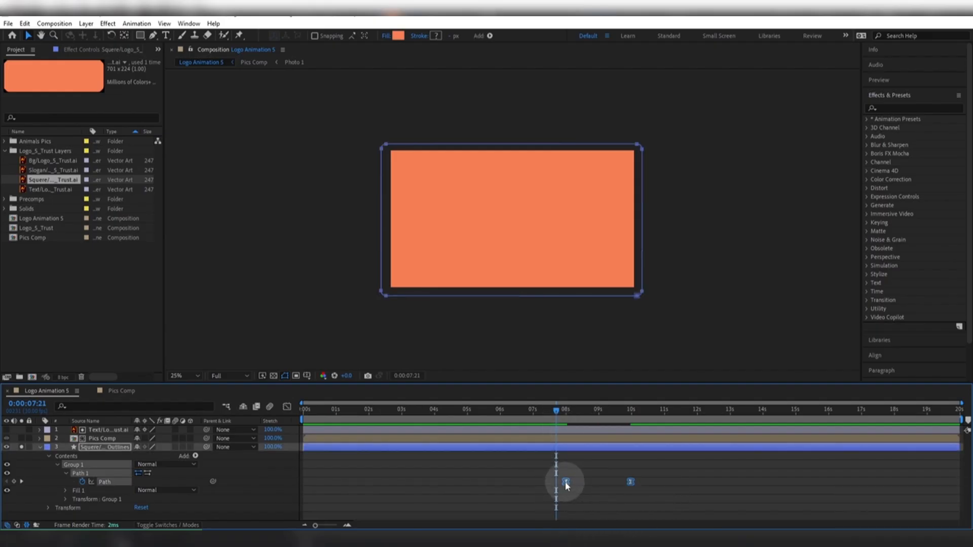
Set the incoming and outgoing velocity influence of both Path keyframes to 85%.
{"action": "key", "text": "alt"}
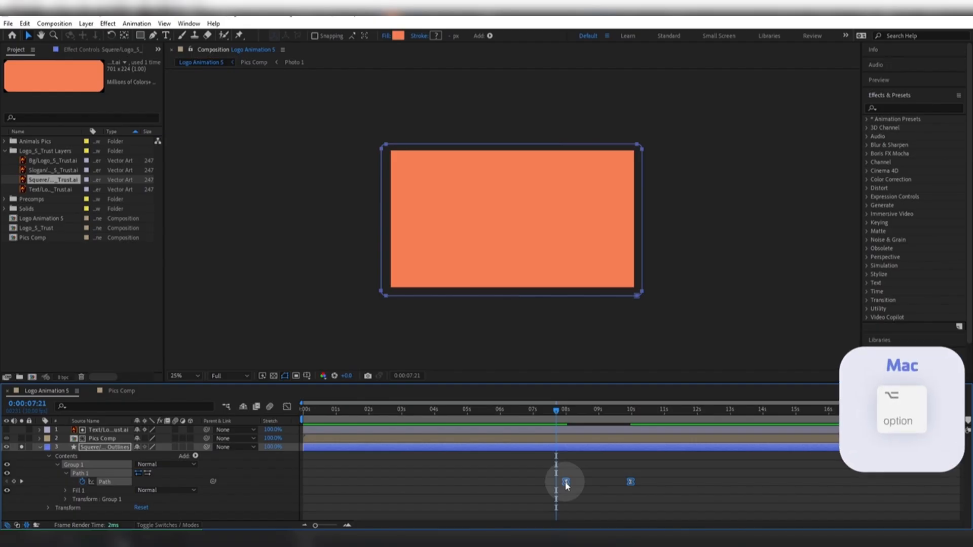
{"action": "double_click", "coordinate": [566, 483], "text": "alt"}
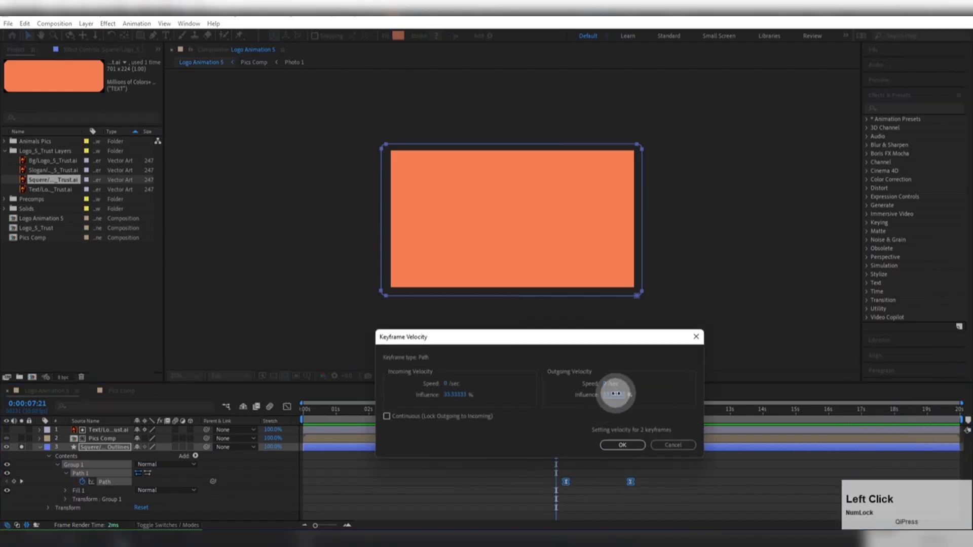
{"action": "left_click", "coordinate": [615, 394]}
{"action": "type", "text": "85"}
{"action": "left_click", "coordinate": [453, 394]}
{"action": "type", "text": "85"}
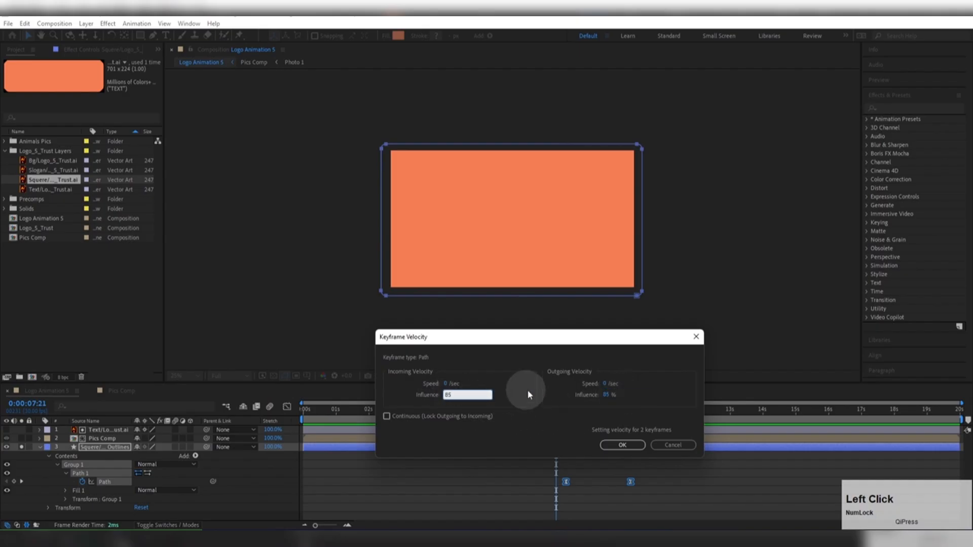
{"action": "key", "text": "Return"}
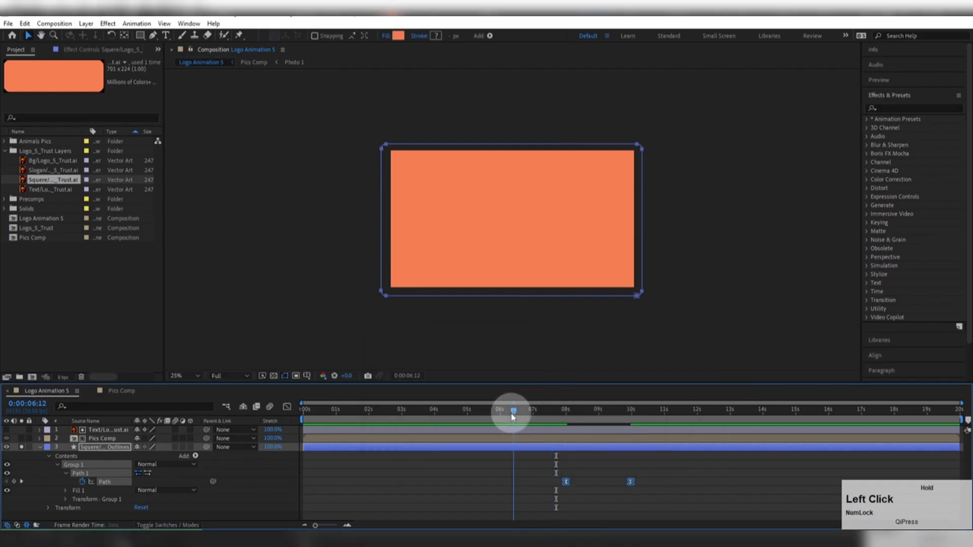
Preview the orange shape's shrink, unsolo the Squere Outlines layer and collapse its properties.
{"action": "key", "text": "space"}
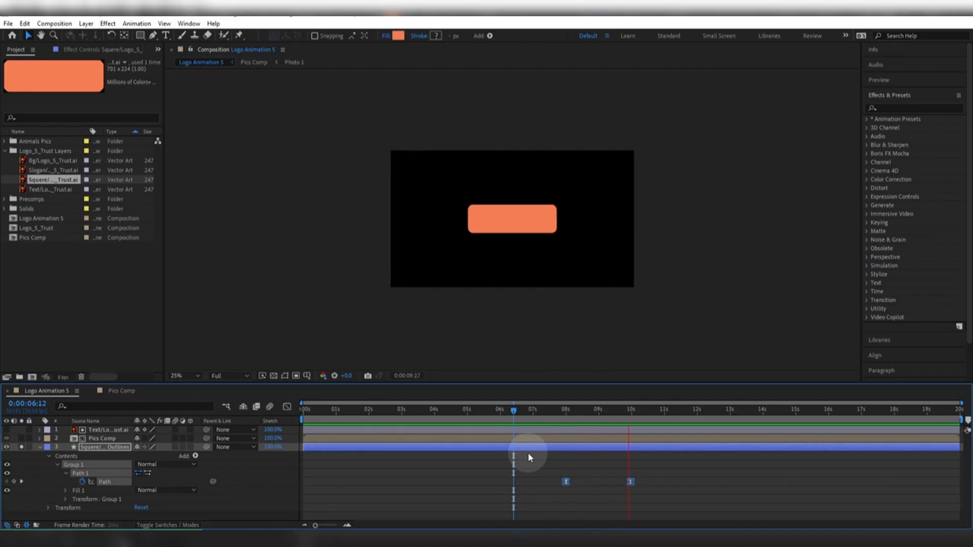
{"action": "key", "text": "space"}
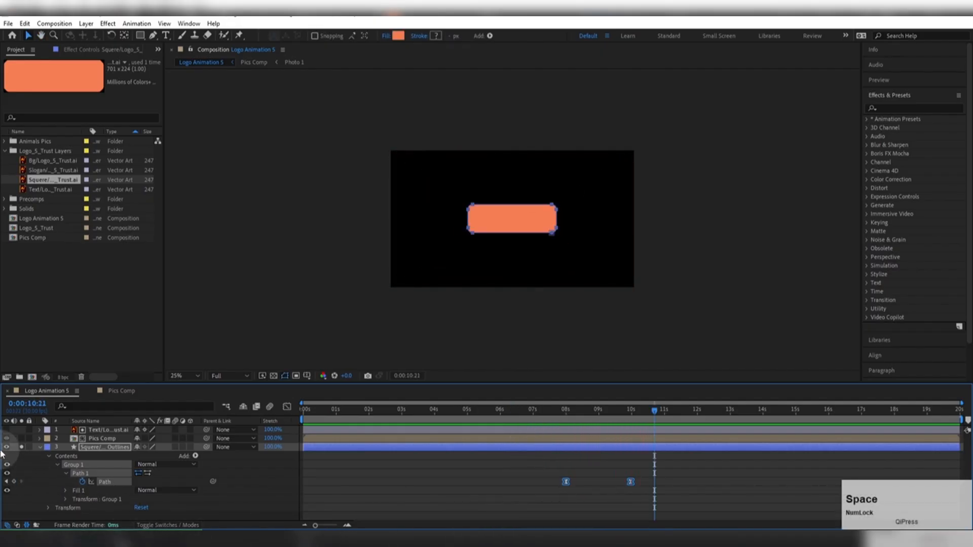
{"action": "left_click", "coordinate": [21, 447]}
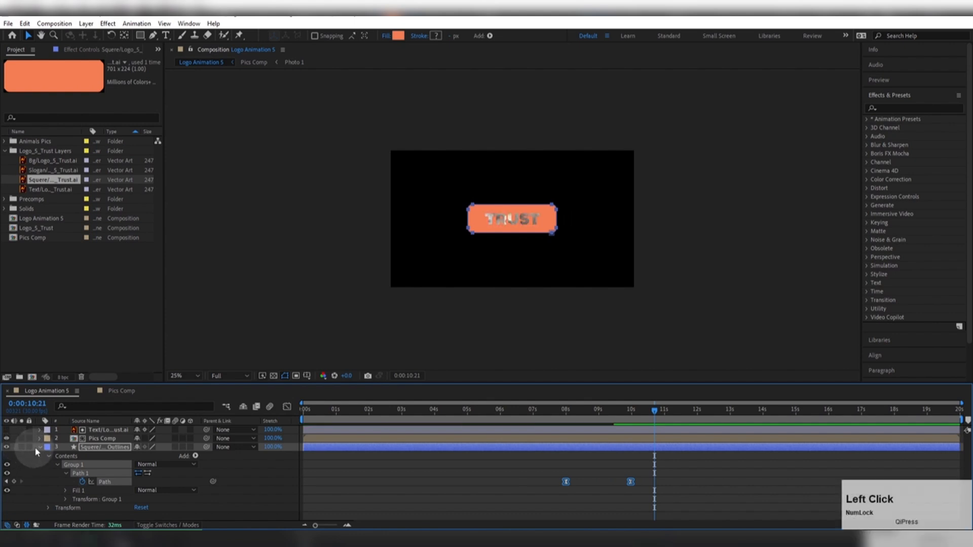
{"action": "left_click", "coordinate": [38, 446]}
Reveal the Squere Outlines keyframes and play the shrink together with the TRUST text to check the timing.
{"action": "left_click_drag", "start_coordinate": [637, 409], "coordinate": [613, 430]}
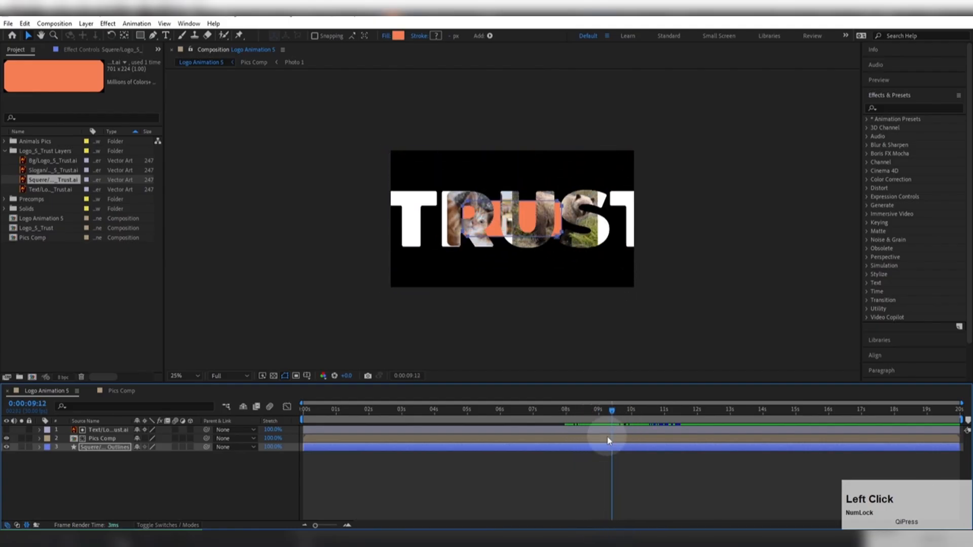
{"action": "key", "text": "u"}
{"action": "left_click_drag", "start_coordinate": [598, 410], "coordinate": [586, 429]}
{"action": "key", "text": "space"}
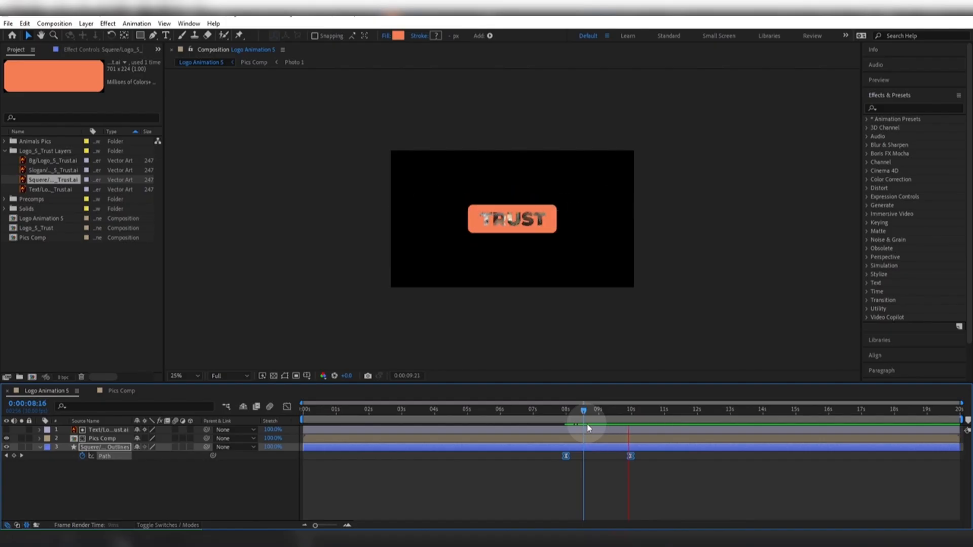
{"action": "key", "text": "space"}
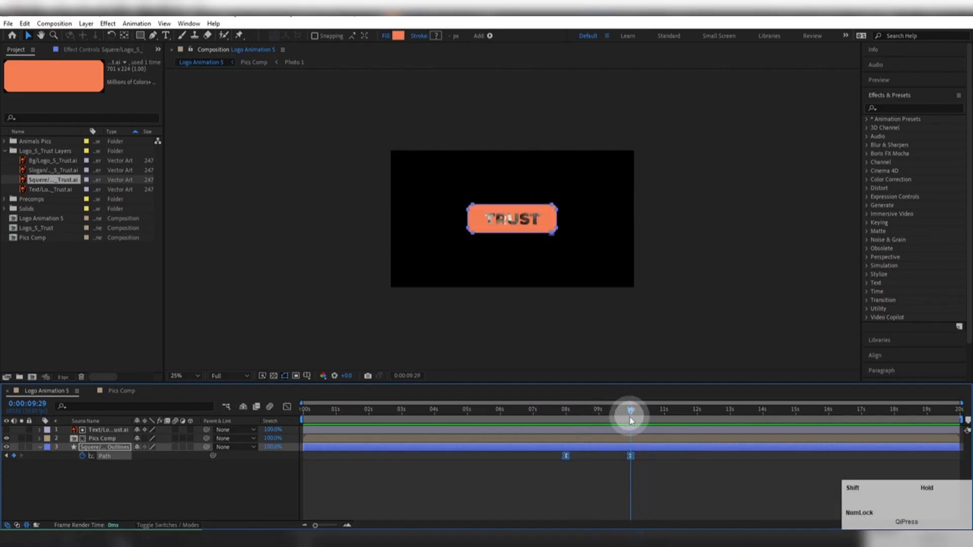
Shift both Path keyframes so the shrink runs from about 9 to 11 seconds, and preview the new timing.
{"action": "left_click", "coordinate": [577, 458]}
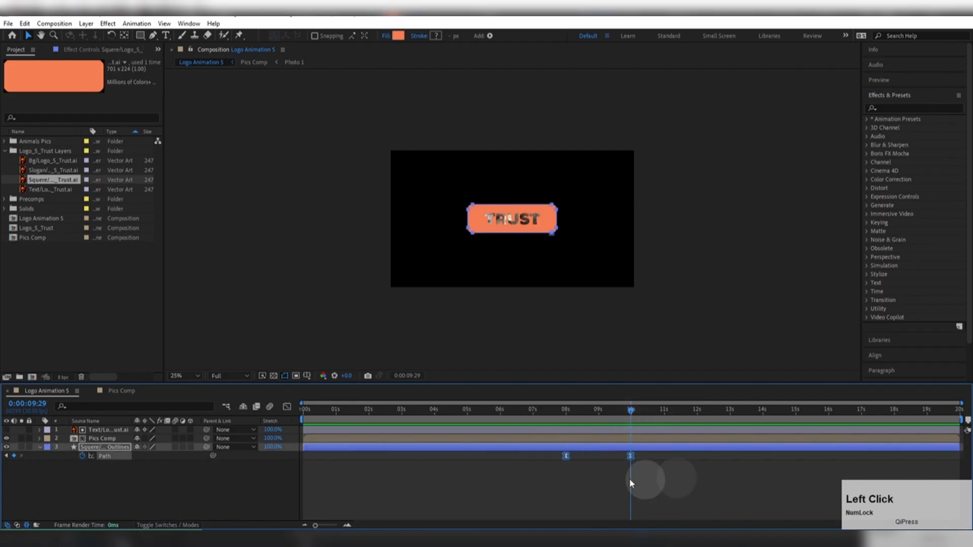
{"action": "left_click_drag", "start_coordinate": [568, 458], "coordinate": [599, 461]}
{"action": "mouse_move", "coordinate": [599, 412]}
{"action": "left_mouse_down"}
{"action": "mouse_move", "coordinate": [582, 409]}
{"action": "mouse_move", "coordinate": [640, 415]}
{"action": "mouse_move", "coordinate": [597, 413]}
{"action": "left_mouse_up"}
{"action": "key", "text": "space"}
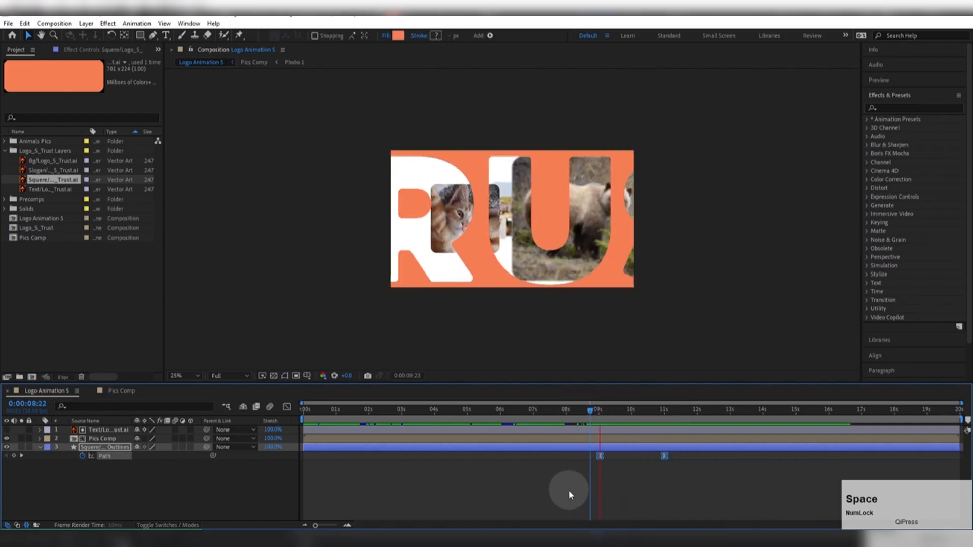
{"action": "key", "text": "space"}
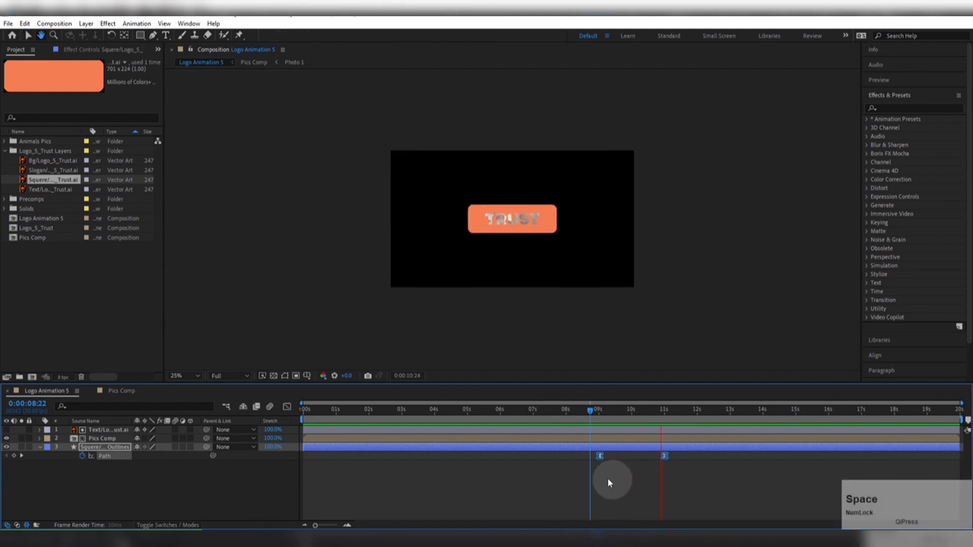
{"action": "left_click_drag", "start_coordinate": [585, 411], "coordinate": [636, 425]}
{"action": "left_click", "coordinate": [617, 472]}
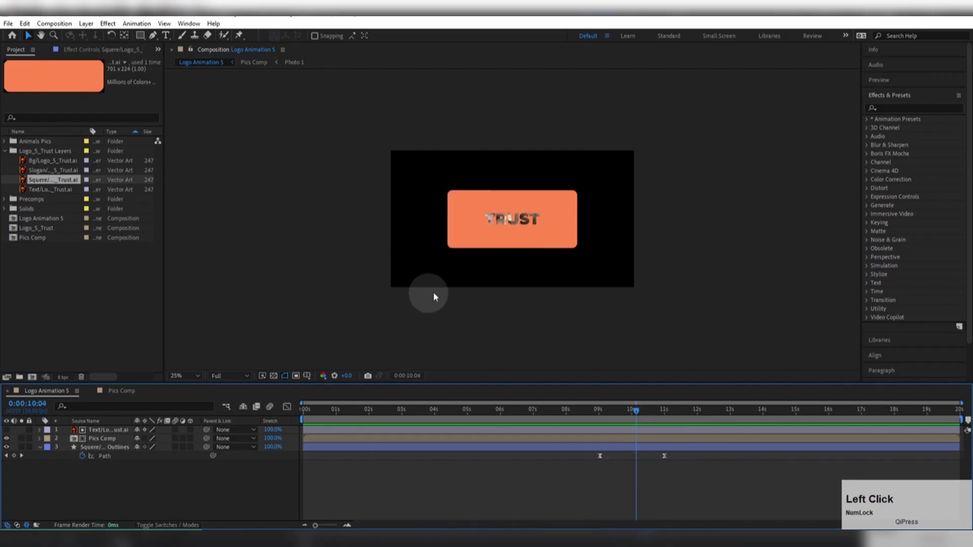
Show the transparency grid and create a comp-sized solid named Bg, sampling its dark red color from the Bg/Logo_S_Trust.ai thumbnail.
{"action": "left_click", "coordinate": [272, 376]}
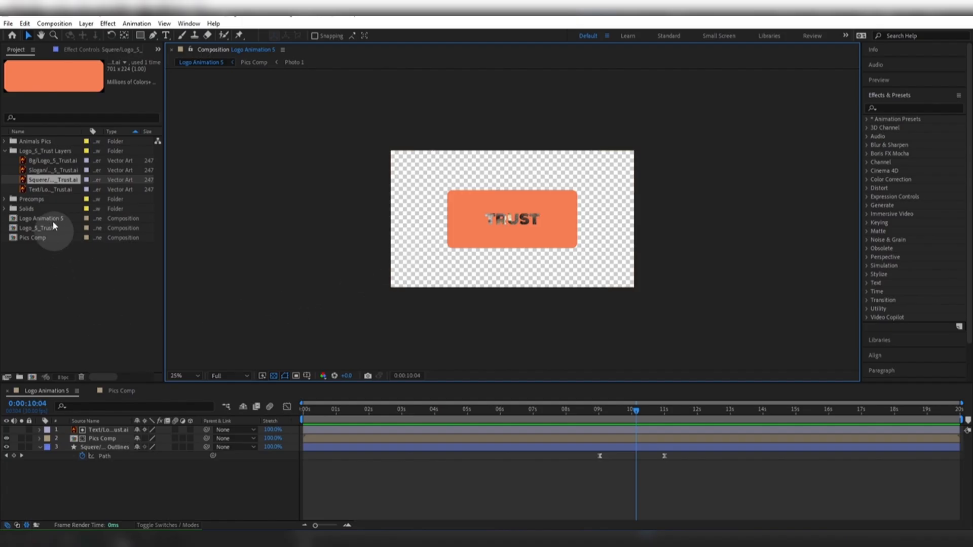
{"action": "left_click", "coordinate": [43, 161]}
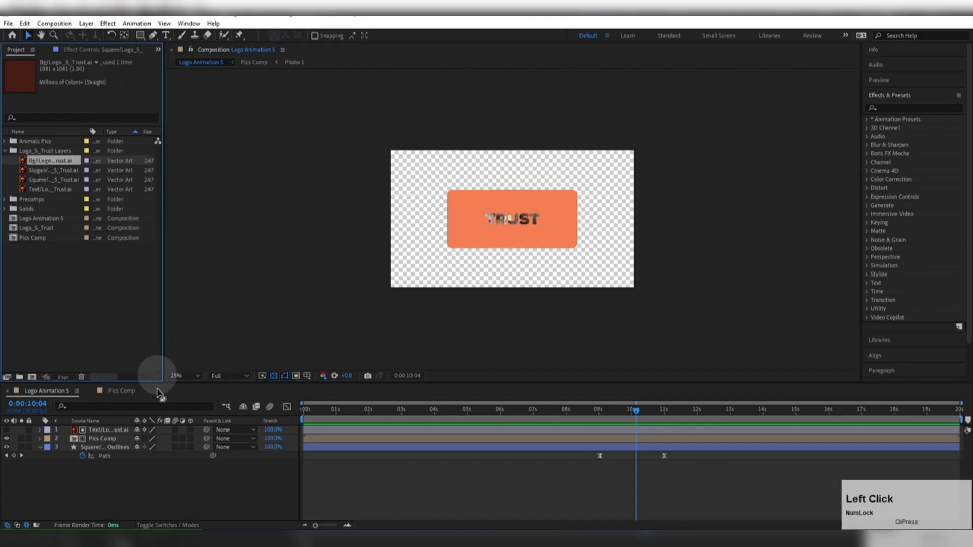
{"action": "left_click", "coordinate": [155, 483]}
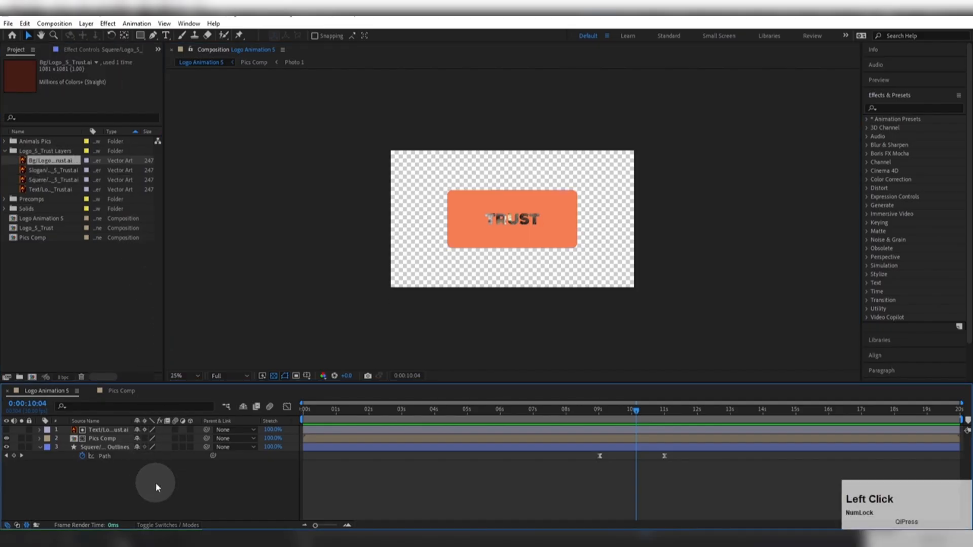
{"action": "key", "text": "ctrl+y"}
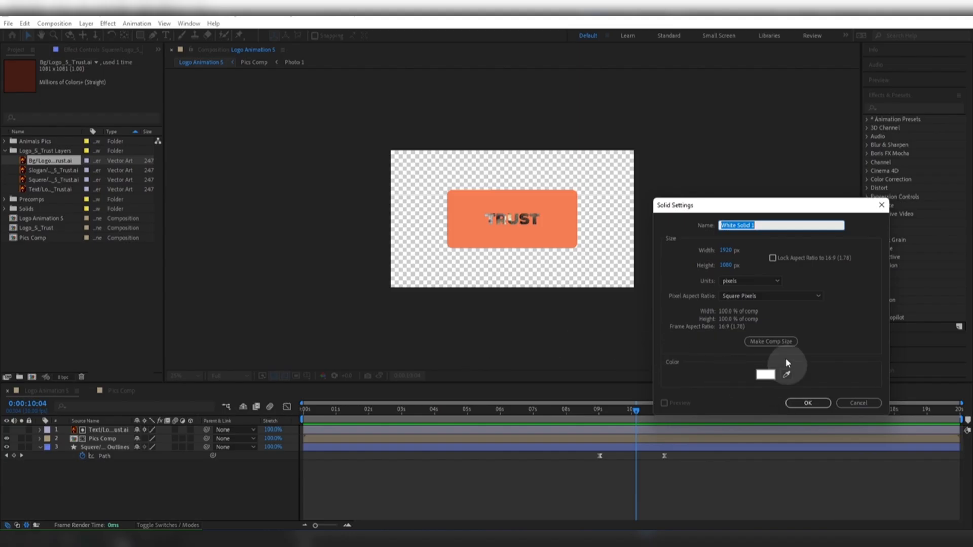
{"action": "type", "text": "Bg"}
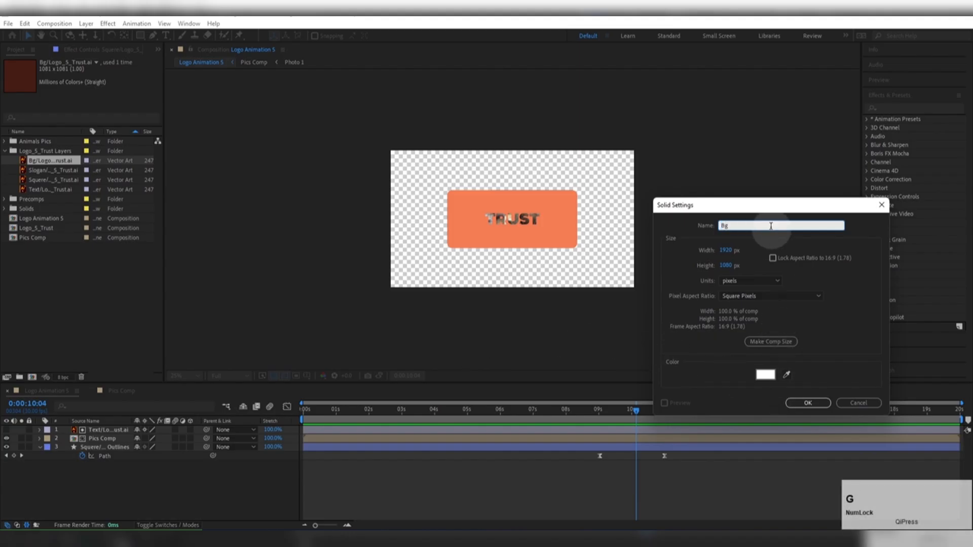
{"action": "left_click", "coordinate": [770, 341]}
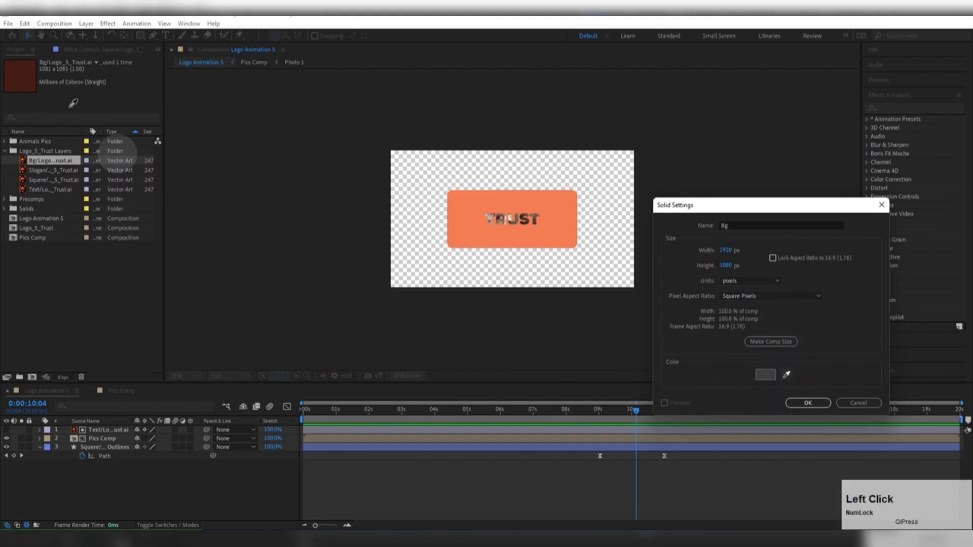
{"action": "left_click", "coordinate": [23, 73]}
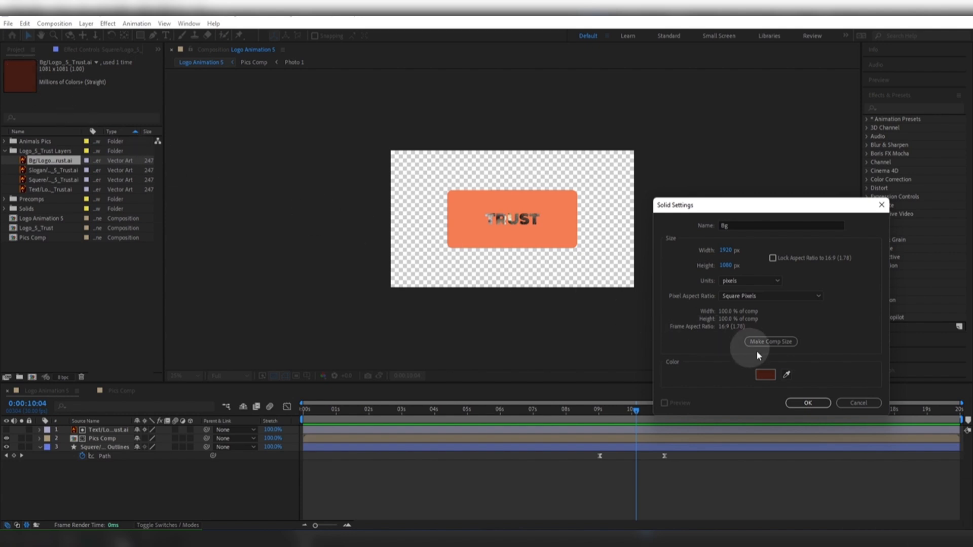
{"action": "left_click", "coordinate": [807, 403]}
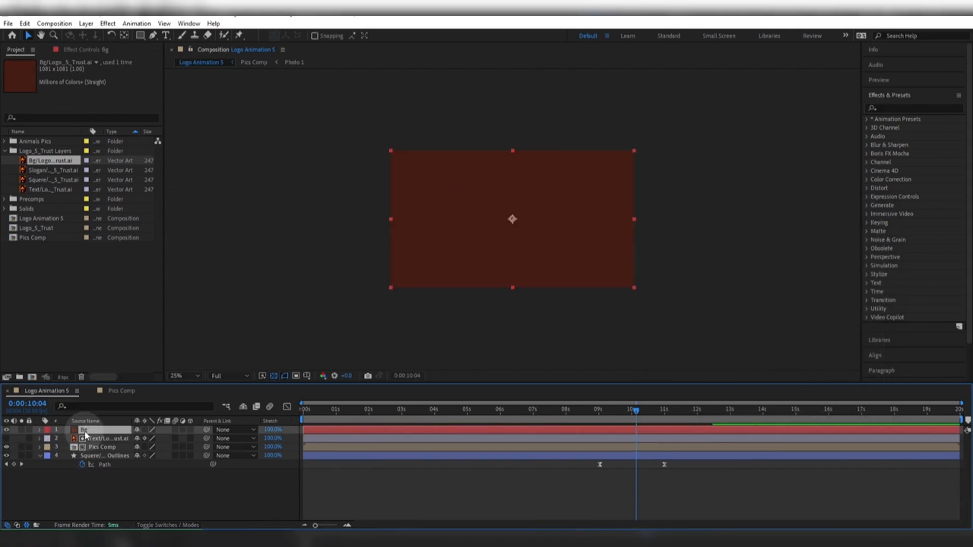
Move the Bg solid beneath all other layers and check the shrinking shape against it.
{"action": "left_click_drag", "start_coordinate": [84, 430], "coordinate": [71, 473]}
{"action": "left_click", "coordinate": [41, 448]}
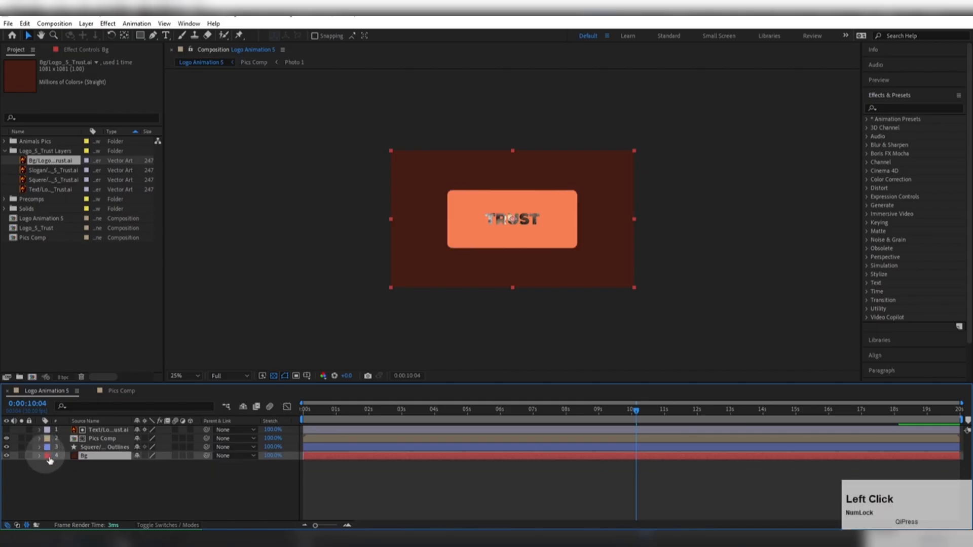
{"action": "mouse_move", "coordinate": [636, 410]}
{"action": "left_mouse_down"}
{"action": "mouse_move", "coordinate": [606, 413]}
{"action": "mouse_move", "coordinate": [682, 417]}
{"action": "mouse_move", "coordinate": [630, 418]}
{"action": "left_mouse_up"}
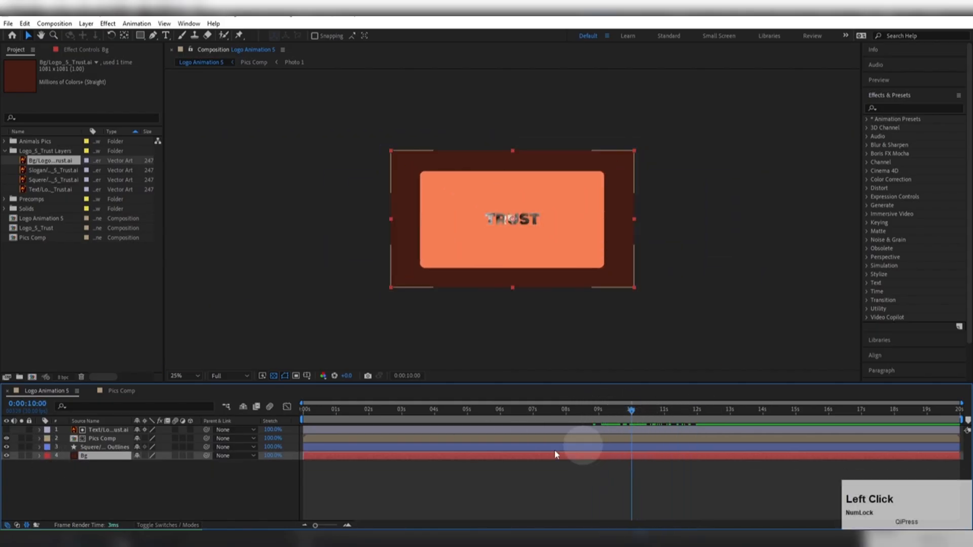
Fit the composition in the viewer and add the slogan artwork from Logo_S_Trust Layers as the topmost layer.
{"action": "left_click", "coordinate": [203, 381]}
{"action": "left_click", "coordinate": [190, 197]}
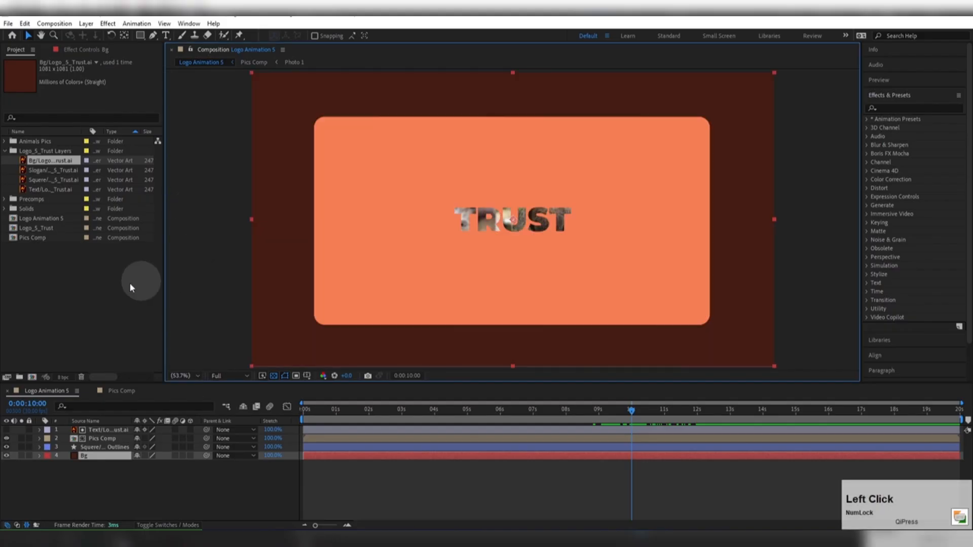
{"action": "left_click", "coordinate": [36, 170]}
{"action": "left_click_drag", "start_coordinate": [36, 170], "coordinate": [107, 431]}
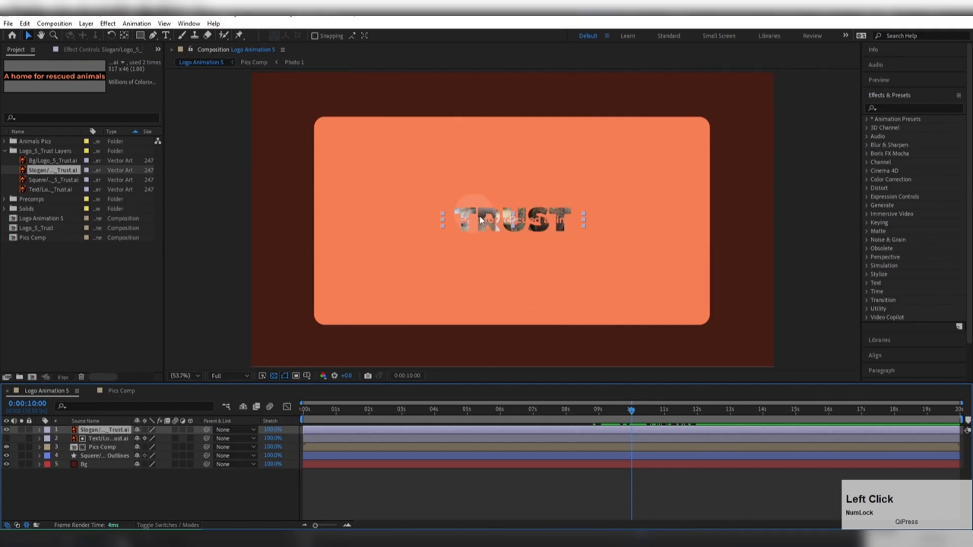
At 12:07, nudge the slogan down about 160 px so it sits just below the orange box.
{"action": "left_click_drag", "start_coordinate": [632, 410], "coordinate": [706, 416]}
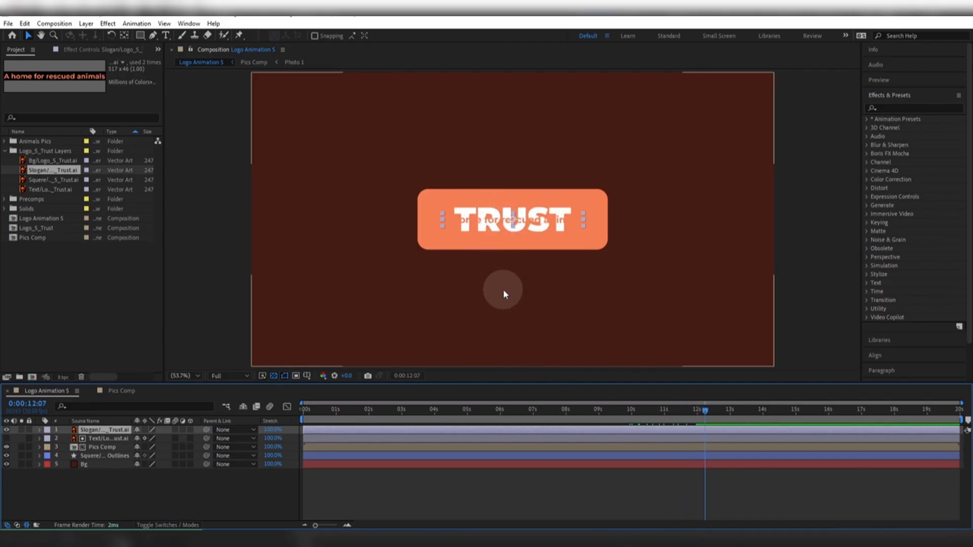
{"action": "key", "text": "shift+Down"}
{"action": "key", "text": "shift+Down"}
{"action": "key", "text": "shift+Down"}
{"action": "key", "text": "shift+Down"}
{"action": "key", "text": "shift+Down"}
{"action": "key", "text": "shift+Down"}
{"action": "key", "text": "shift+Down"}
{"action": "key", "text": "shift+Down"}
{"action": "key", "text": "shift+Down"}
{"action": "key", "text": "shift+Down"}
{"action": "key", "text": "shift+Down"}
{"action": "key", "text": "shift+Down"}
{"action": "key", "text": "shift+Down"}
{"action": "key", "text": "shift+Down"}
{"action": "key", "text": "shift+Down"}
{"action": "key", "text": "shift+Down"}
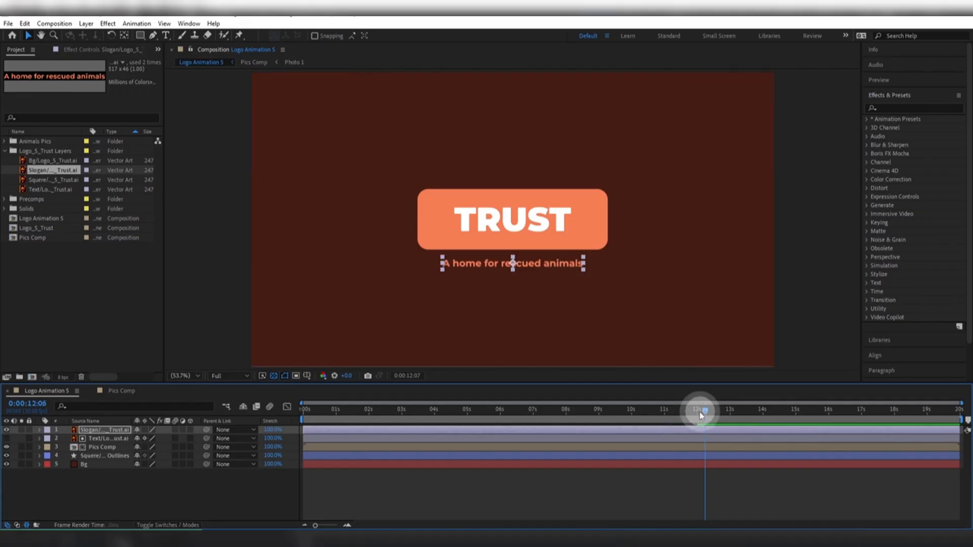
Place the slogan layer between Squere Outlines and Bg, and scrub the shrink to check how the box uncovers it.
{"action": "left_click_drag", "start_coordinate": [702, 413], "coordinate": [637, 411]}
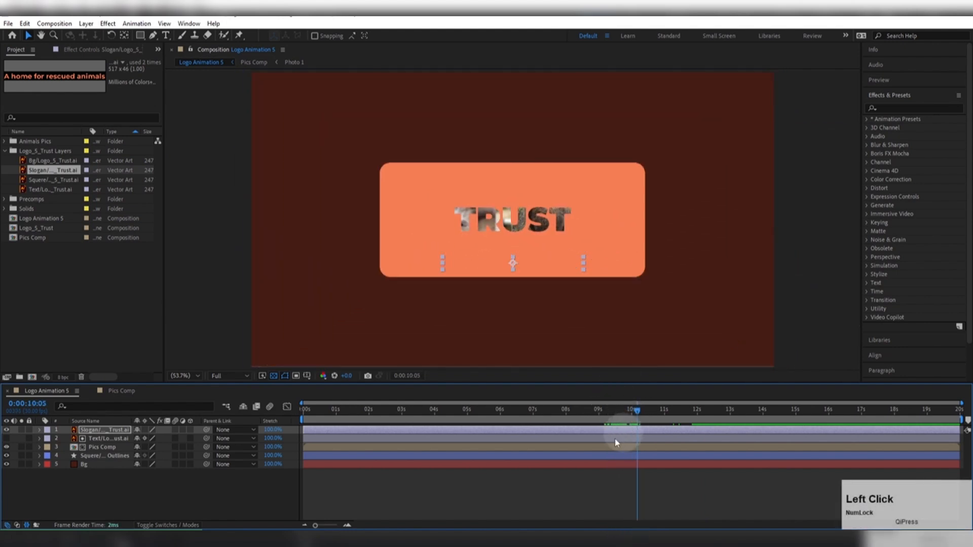
{"action": "left_click_drag", "start_coordinate": [101, 430], "coordinate": [96, 462]}
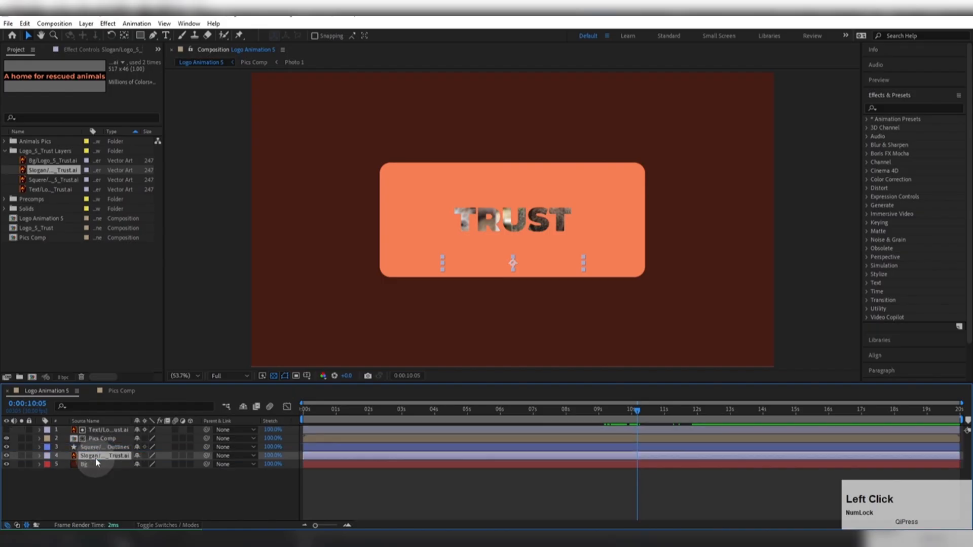
{"action": "left_click", "coordinate": [92, 447]}
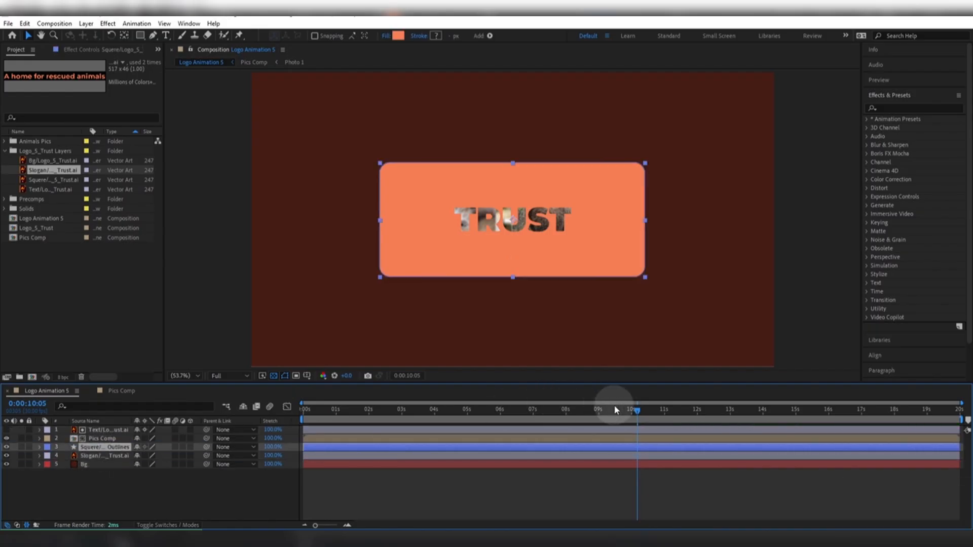
{"action": "left_click_drag", "start_coordinate": [627, 409], "coordinate": [693, 404]}
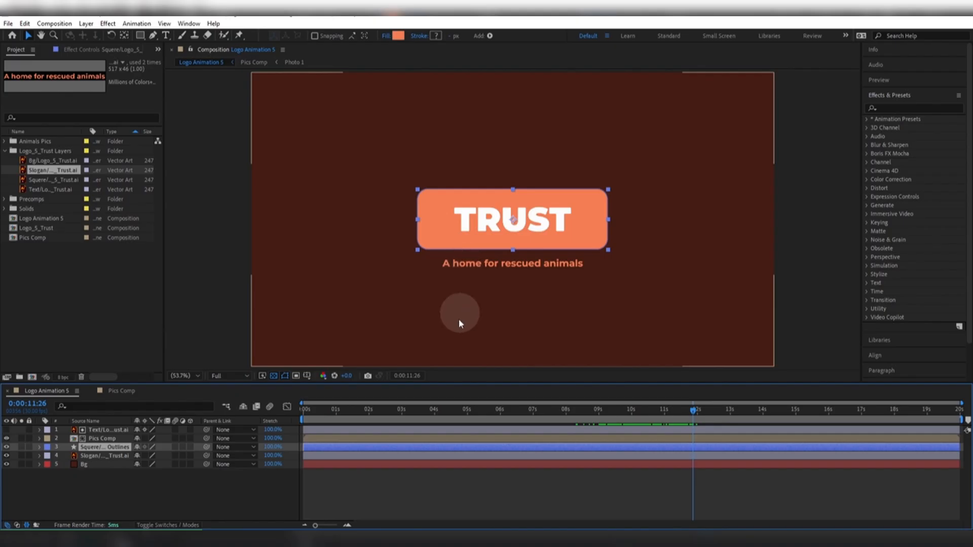
With no layer selected, draw a tall, narrow white rectangle crossing the first words of the slogan as a new shape layer.
{"action": "left_click", "coordinate": [117, 495]}
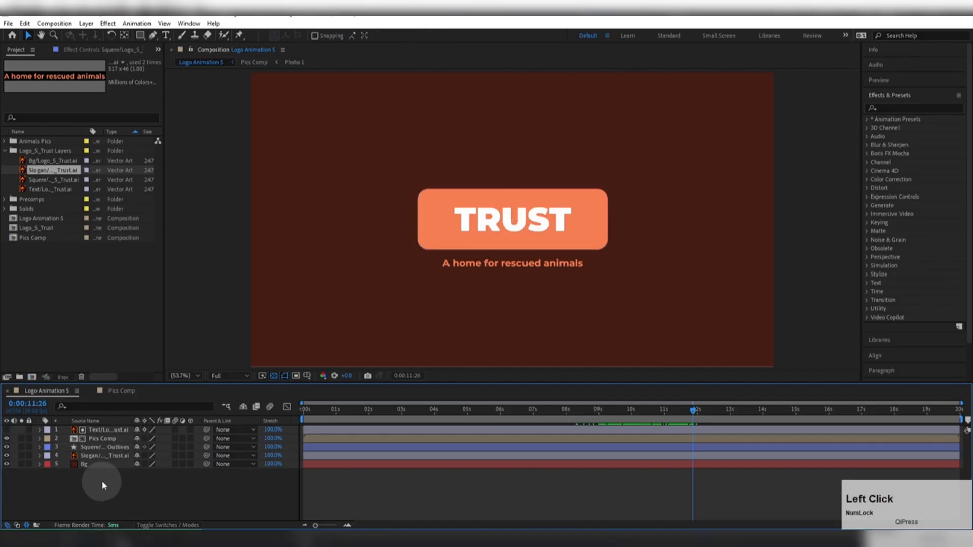
{"action": "left_click", "coordinate": [139, 35]}
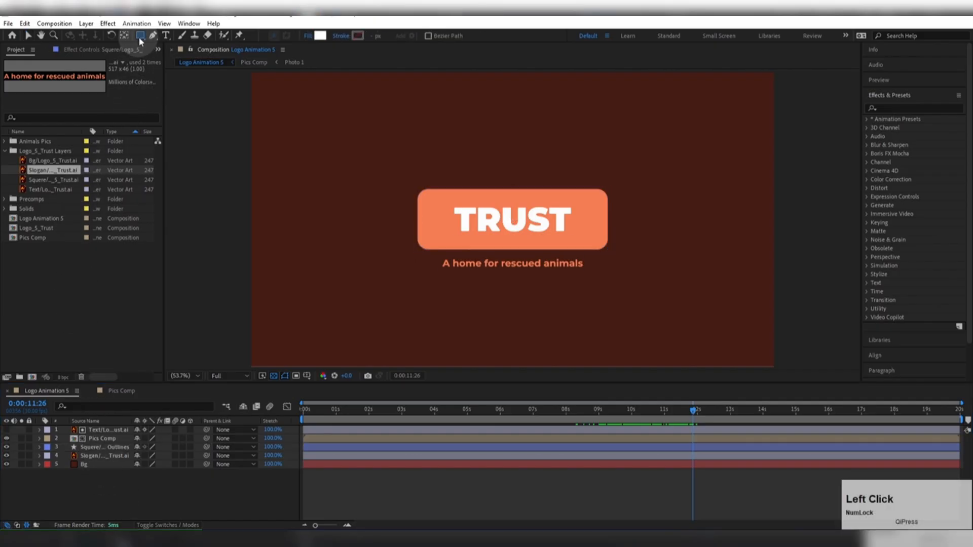
{"action": "left_click", "coordinate": [319, 35]}
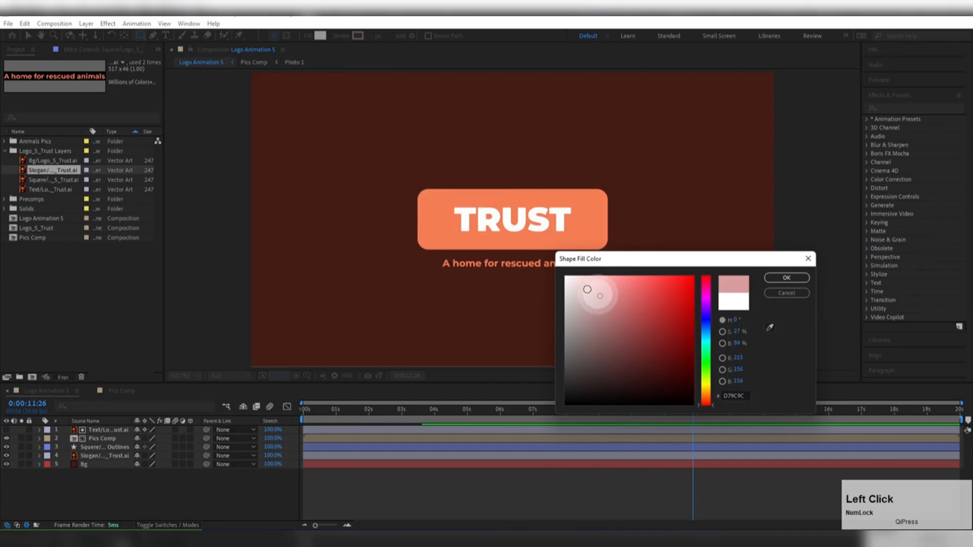
{"action": "left_click_drag", "start_coordinate": [586, 287], "coordinate": [601, 276]}
{"action": "left_click", "coordinate": [780, 279]}
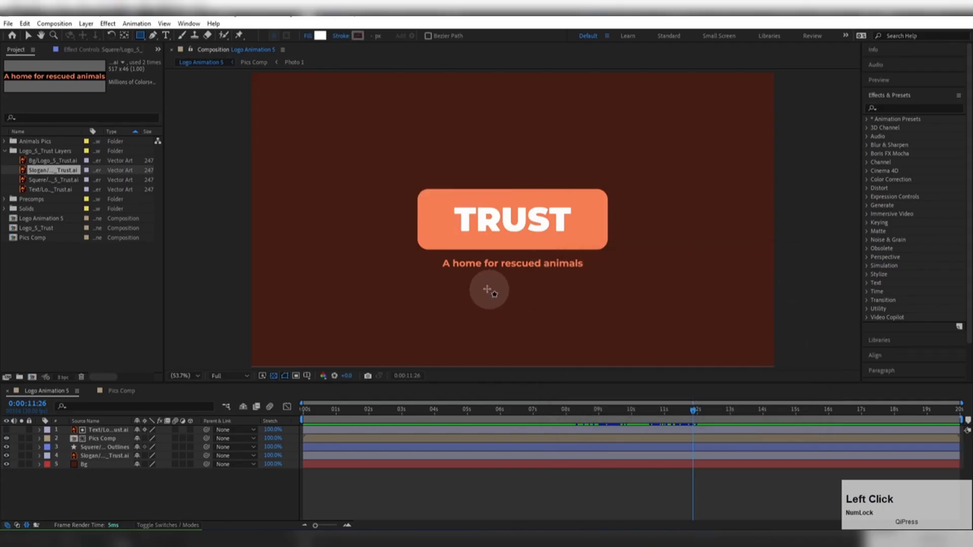
{"action": "scroll", "coordinate": [487, 289], "scroll_direction": "up", "scroll_amount": 2}
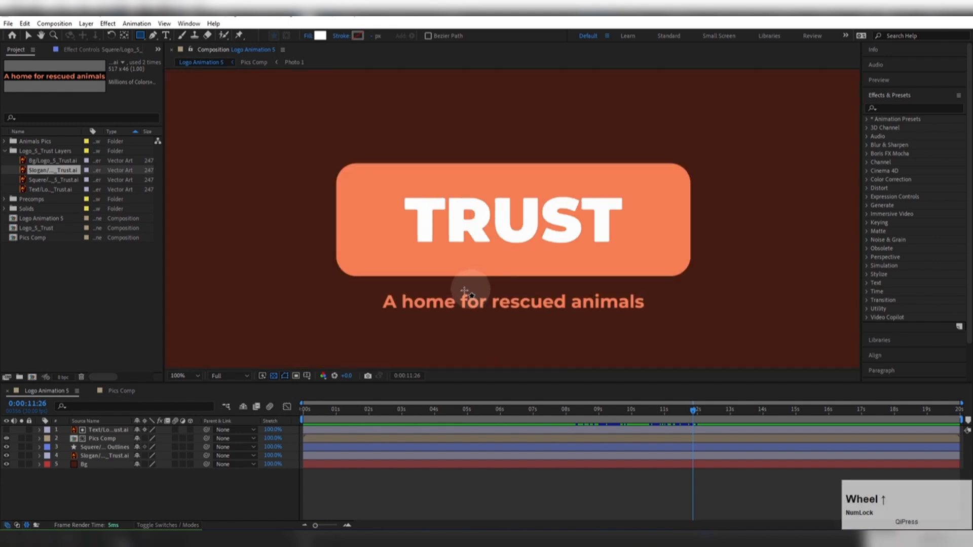
{"action": "left_click_drag", "start_coordinate": [440, 219], "coordinate": [408, 368]}
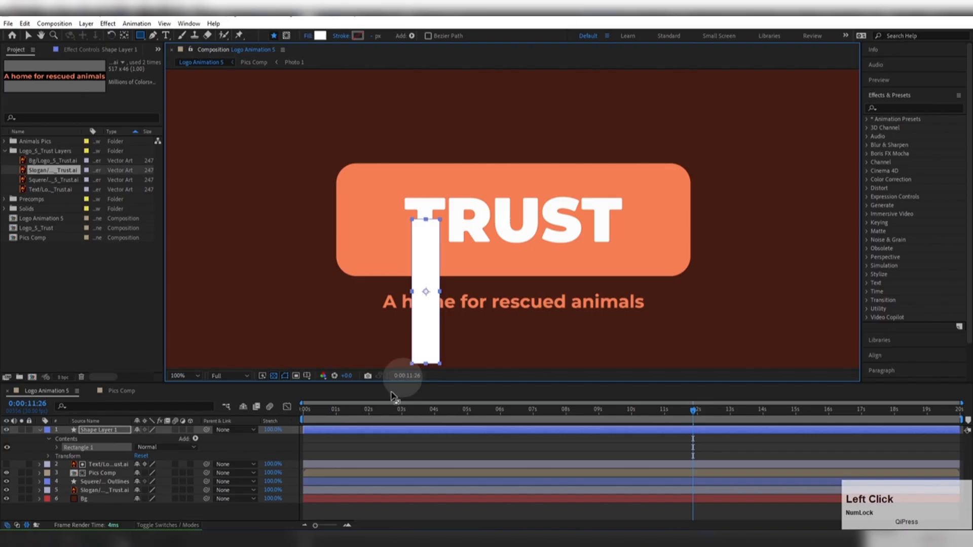
Set the white bar layer's rotation to 30°.
{"action": "left_click", "coordinate": [122, 429]}
{"action": "key", "text": "r"}
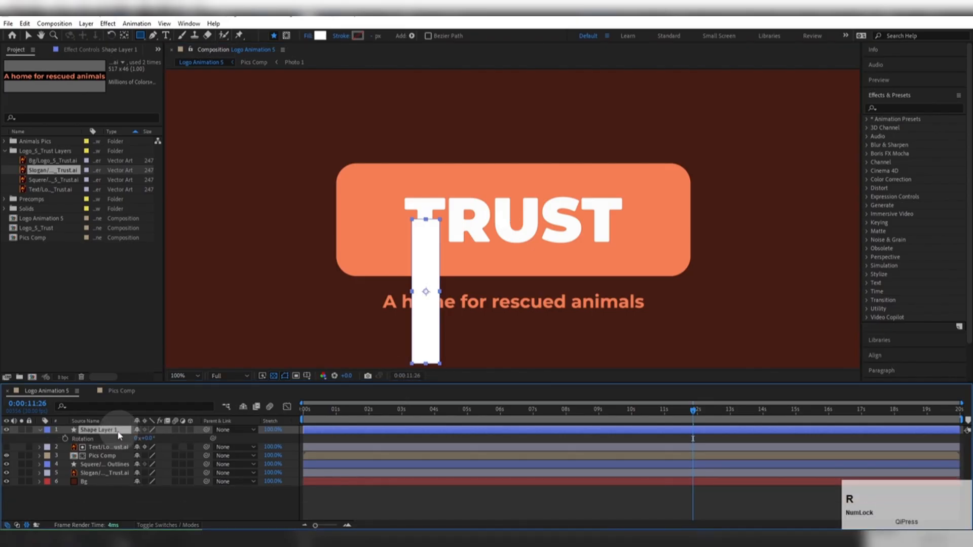
{"action": "left_click", "coordinate": [146, 439]}
{"action": "type", "text": "30"}
{"action": "key", "text": "Return"}
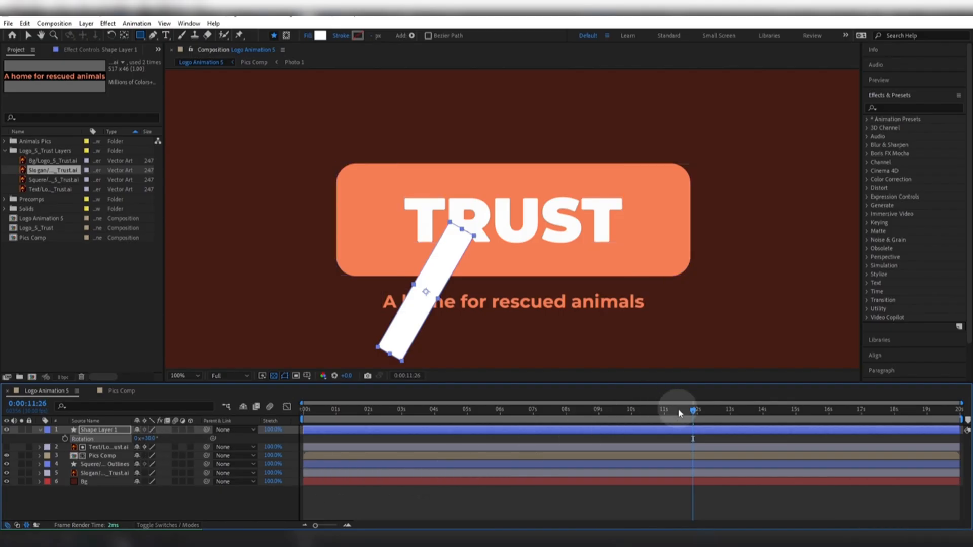
At 11:00, place the slanted bar just before the slogan's first letter and set a Position keyframe there.
{"action": "mouse_move", "coordinate": [680, 413]}
{"action": "left_mouse_down"}
{"action": "mouse_move", "coordinate": [631, 410]}
{"action": "mouse_move", "coordinate": [665, 411]}
{"action": "left_mouse_up"}
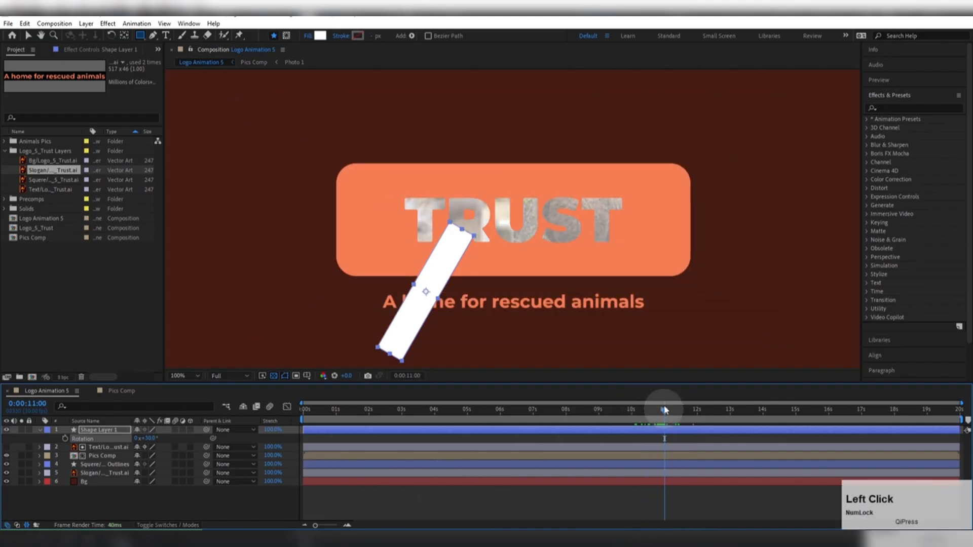
{"action": "left_click", "coordinate": [28, 37]}
{"action": "left_click_drag", "start_coordinate": [400, 330], "coordinate": [334, 334]}
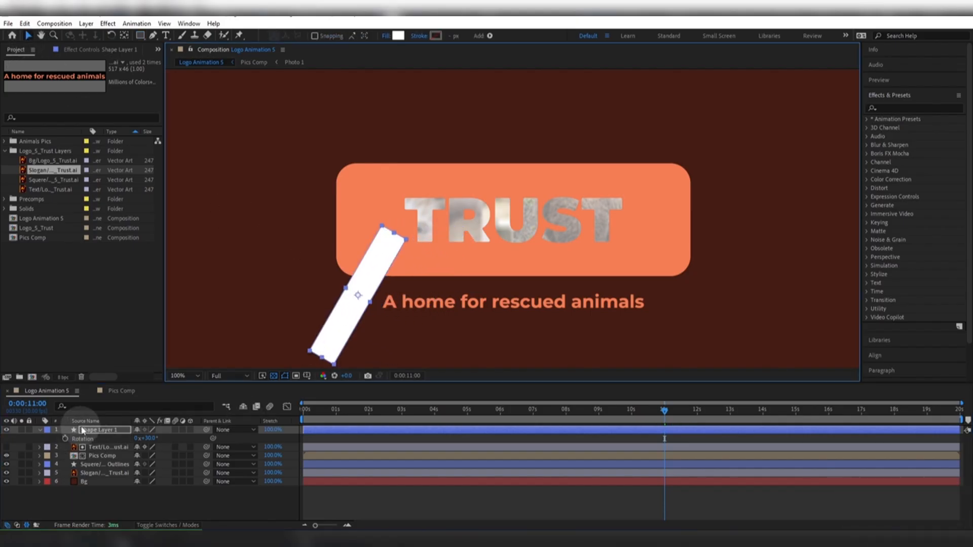
{"action": "key", "text": "p"}
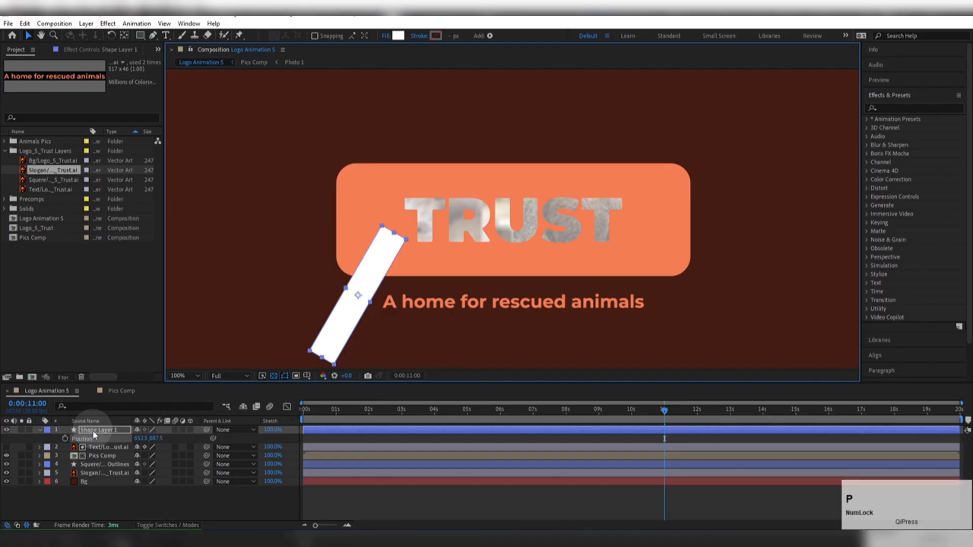
{"action": "left_click", "coordinate": [65, 438]}
At 13:00, move the bar horizontally past the slogan's end to about X 1312 and apply Easy Ease to both Position keyframes.
{"action": "left_click_drag", "start_coordinate": [664, 409], "coordinate": [731, 422]}
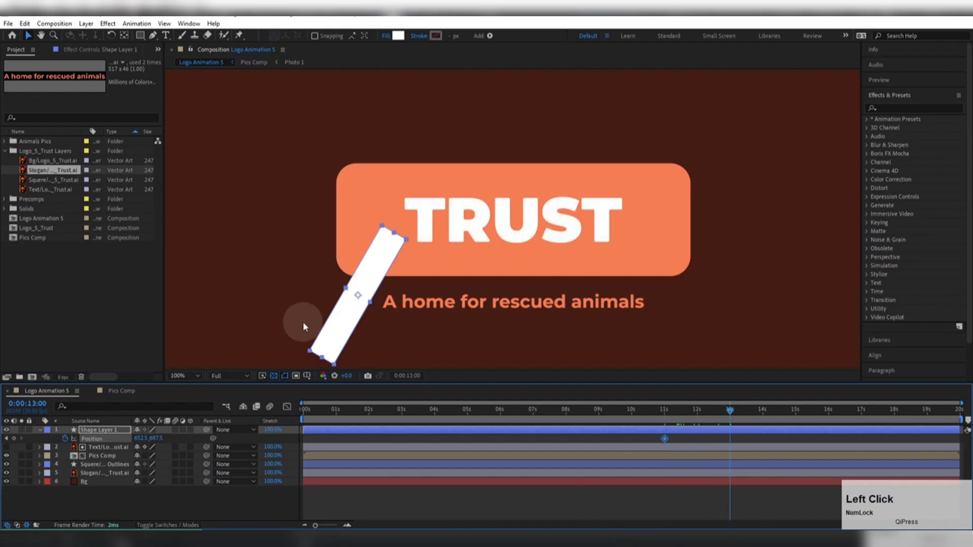
{"action": "left_click_drag", "start_coordinate": [365, 299], "coordinate": [681, 369]}
{"action": "left_click_drag", "start_coordinate": [743, 441], "coordinate": [638, 452]}
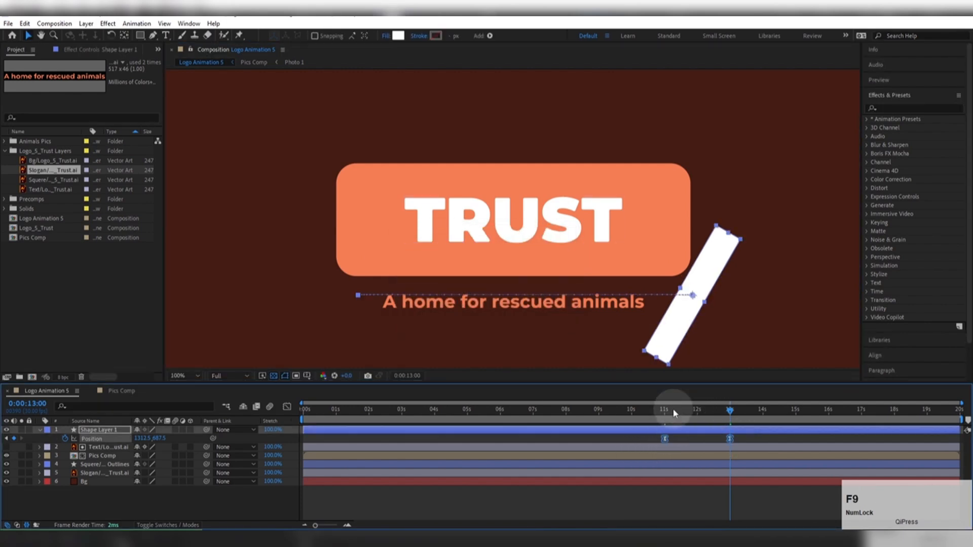
{"action": "left_click", "coordinate": [656, 411]}
{"action": "key", "text": "space"}
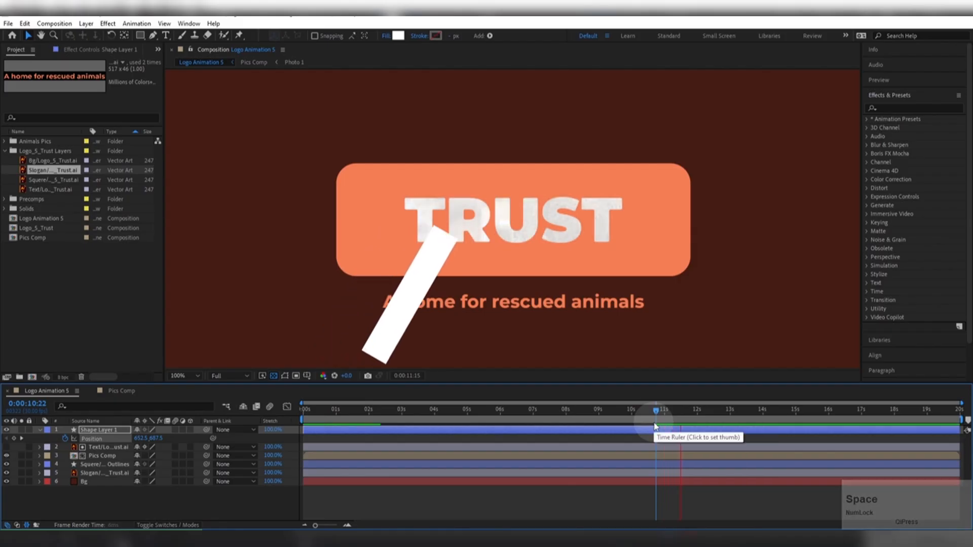
{"action": "left_click", "coordinate": [716, 411]}
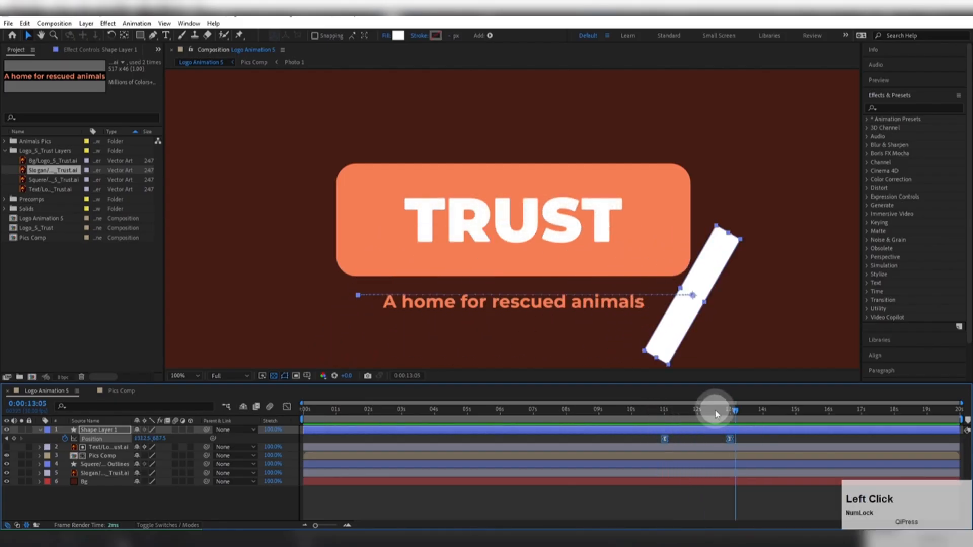
{"action": "left_click_drag", "start_coordinate": [716, 411], "coordinate": [699, 411]}
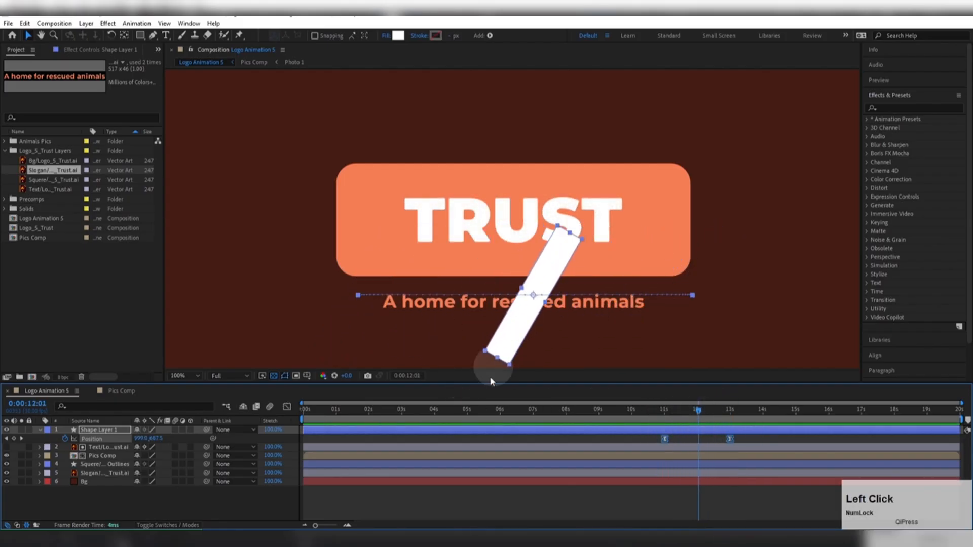
Rename the bar layer Slogan Matte and place it between Squere Outlines and the slogan layer.
{"action": "left_click", "coordinate": [85, 423]}
{"action": "key", "text": "Return"}
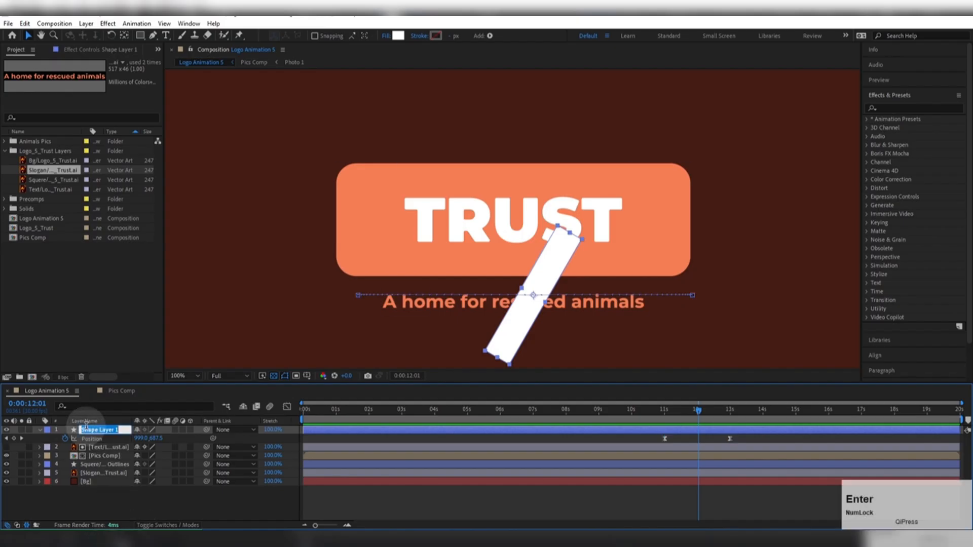
{"action": "type", "text": "Slogan Matte"}
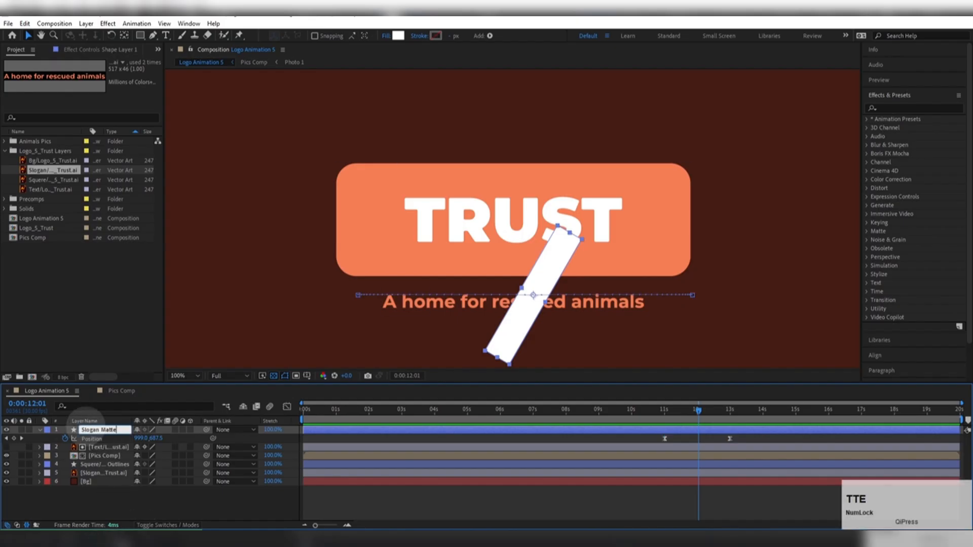
{"action": "key", "text": "Return"}
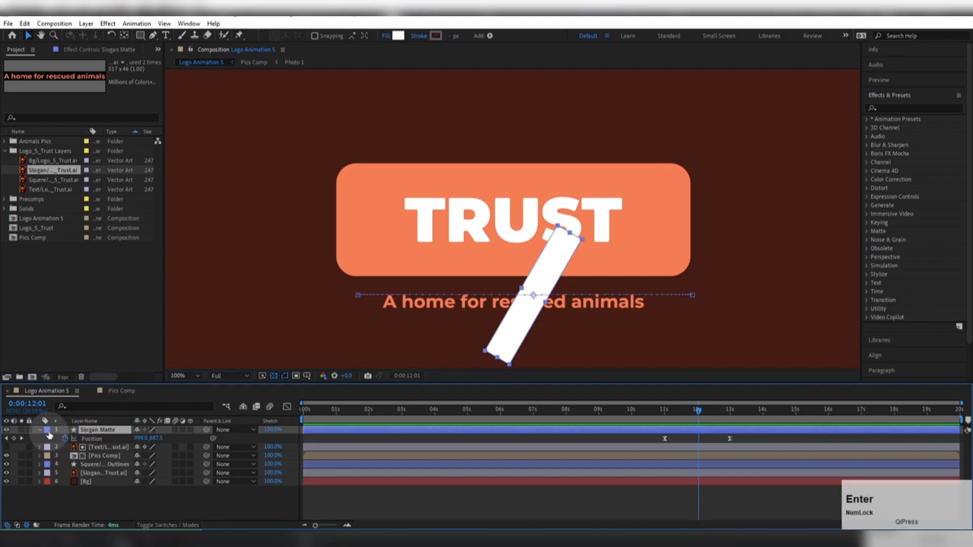
{"action": "left_click", "coordinate": [41, 430]}
{"action": "left_click_drag", "start_coordinate": [93, 440], "coordinate": [93, 460]}
{"action": "left_click", "coordinate": [100, 465]}
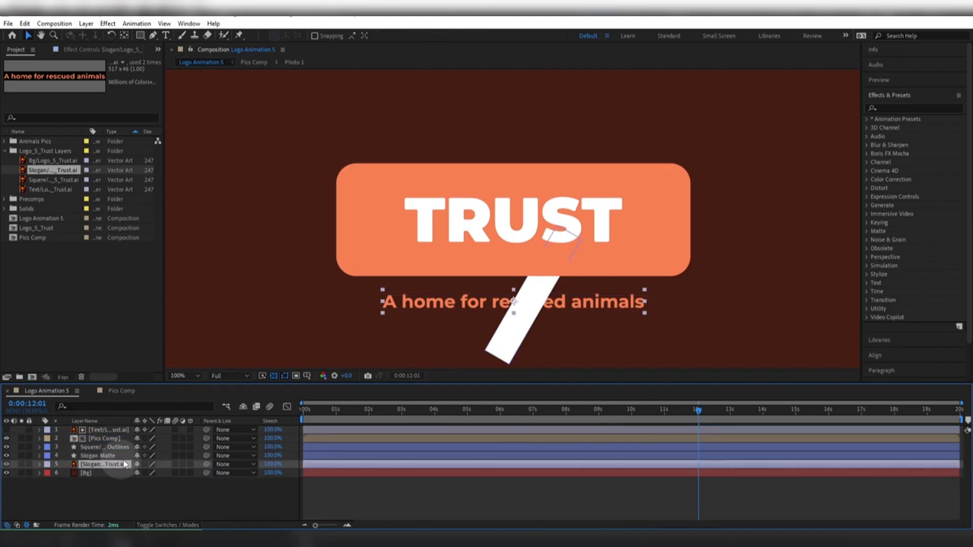
Assign the slogan layer as the track matte of the Slogan Matte layer.
{"action": "left_click", "coordinate": [155, 526]}
{"action": "left_click", "coordinate": [153, 455]}
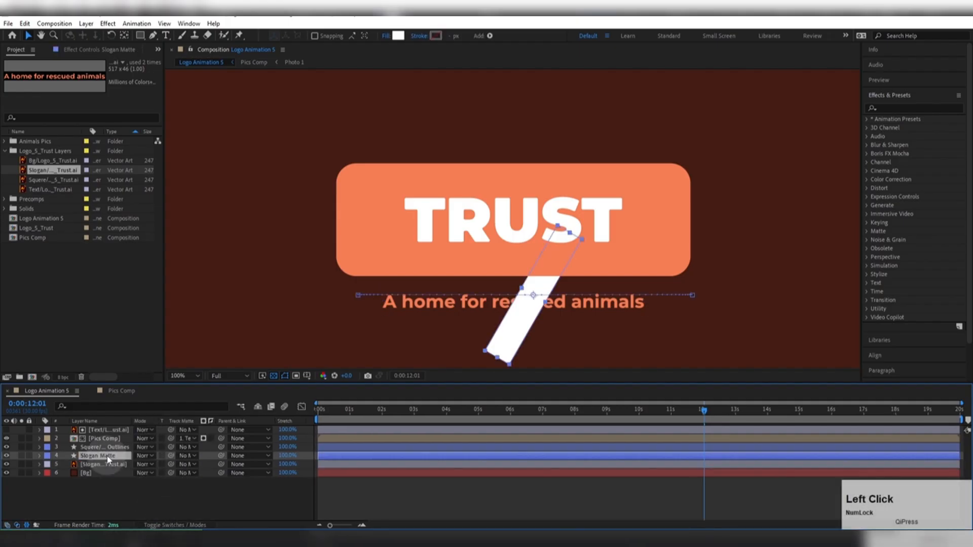
{"action": "left_click_drag", "start_coordinate": [171, 455], "coordinate": [106, 469]}
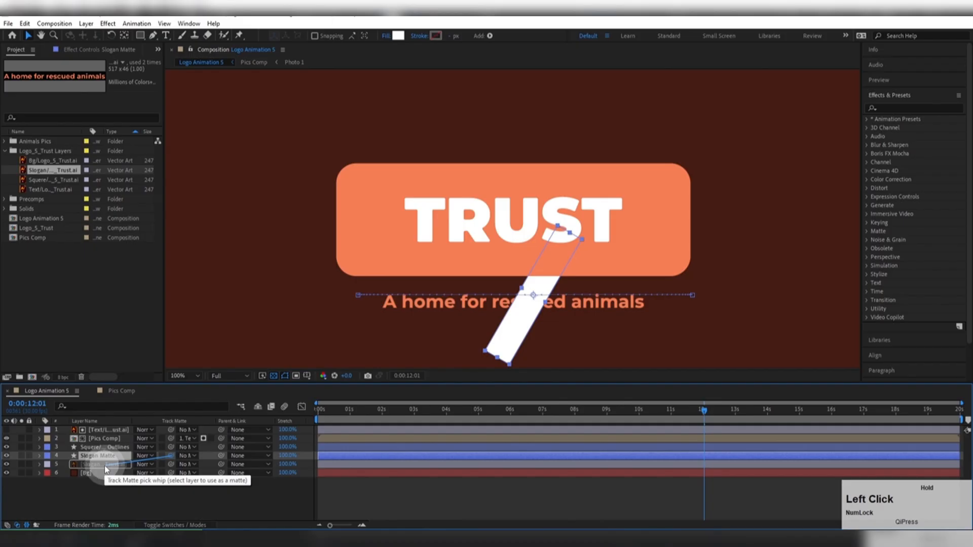
{"action": "left_click_drag", "start_coordinate": [105, 465], "coordinate": [105, 464]}
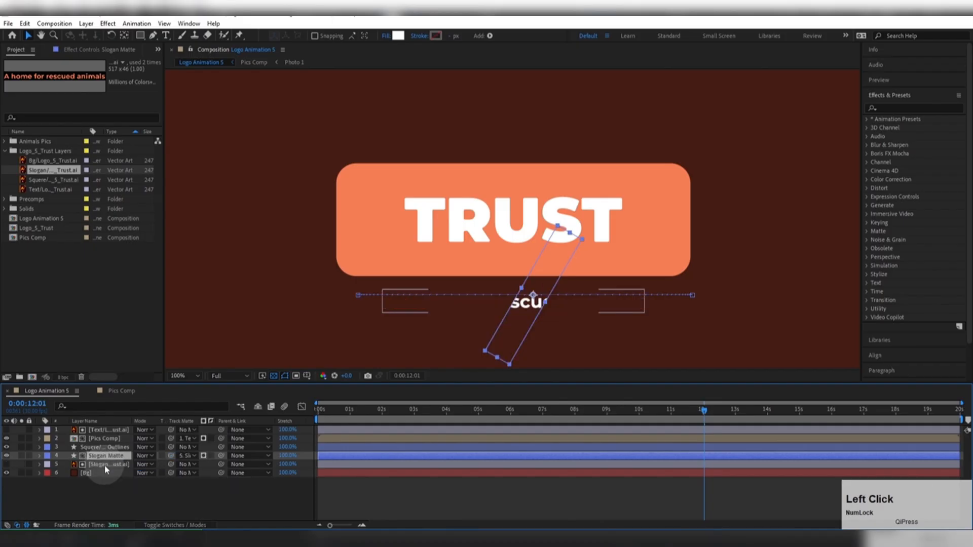
Make the slogan layer visible again and turn on its continuous rasterization.
{"action": "left_click", "coordinate": [101, 464]}
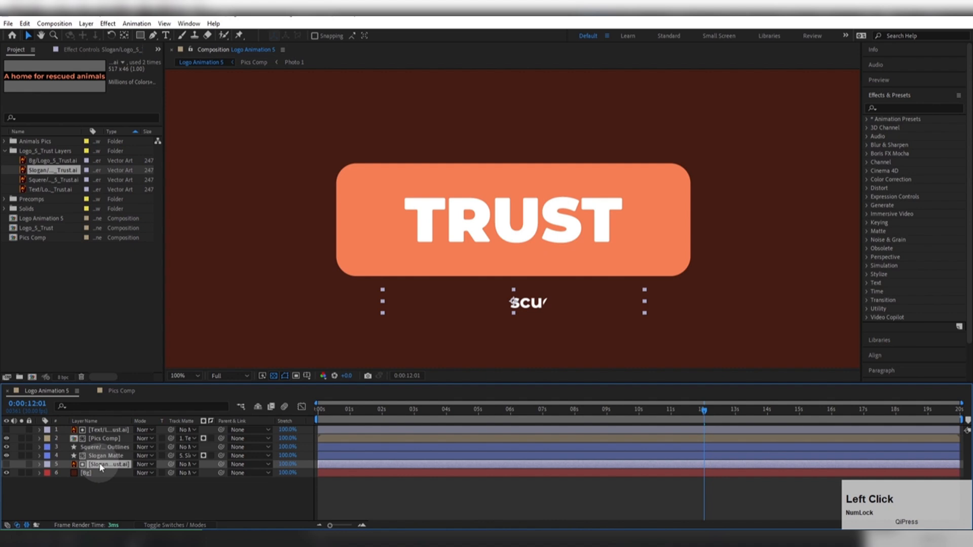
{"action": "left_click", "coordinate": [7, 464]}
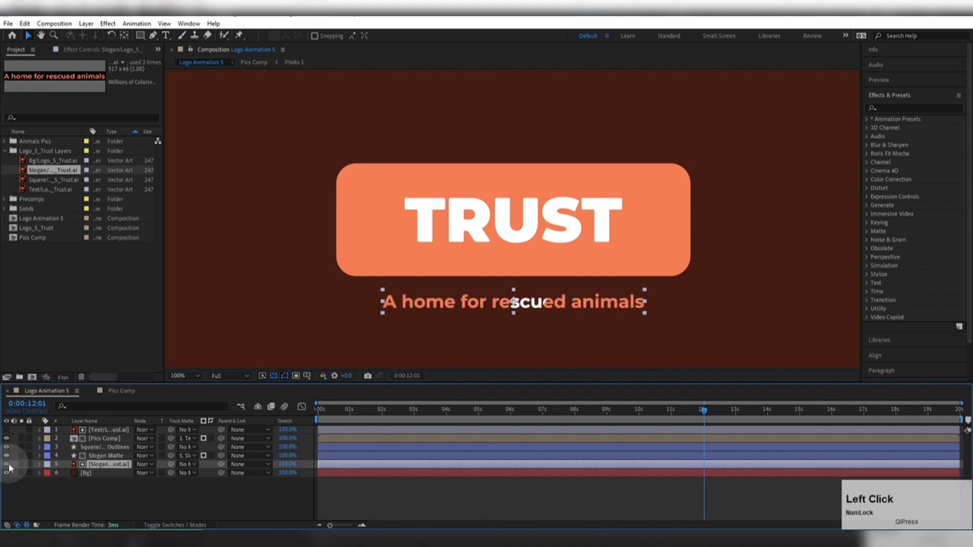
{"action": "left_click", "coordinate": [153, 519]}
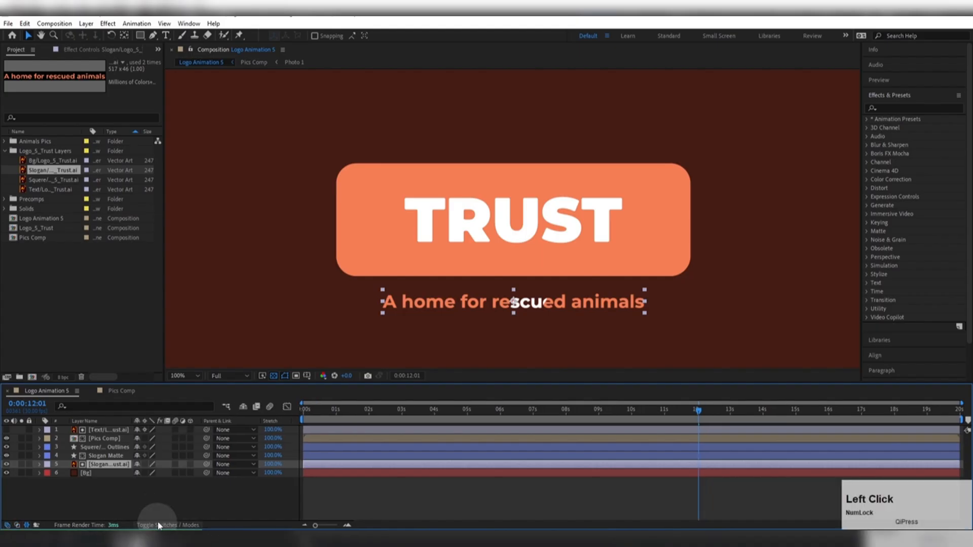
{"action": "left_click", "coordinate": [143, 464]}
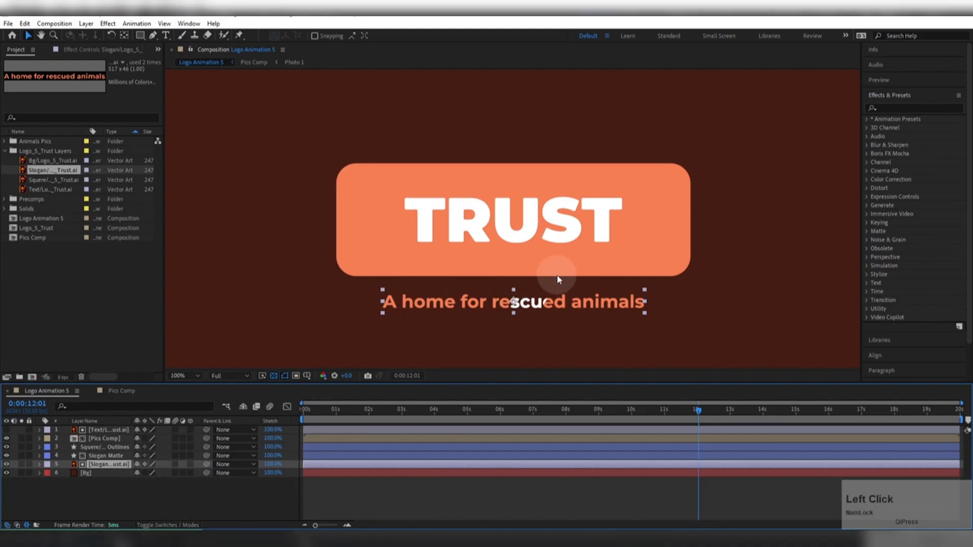
Preview the white highlight sweeping across the slogan from 10:20 and save the project.
{"action": "left_click", "coordinate": [554, 412]}
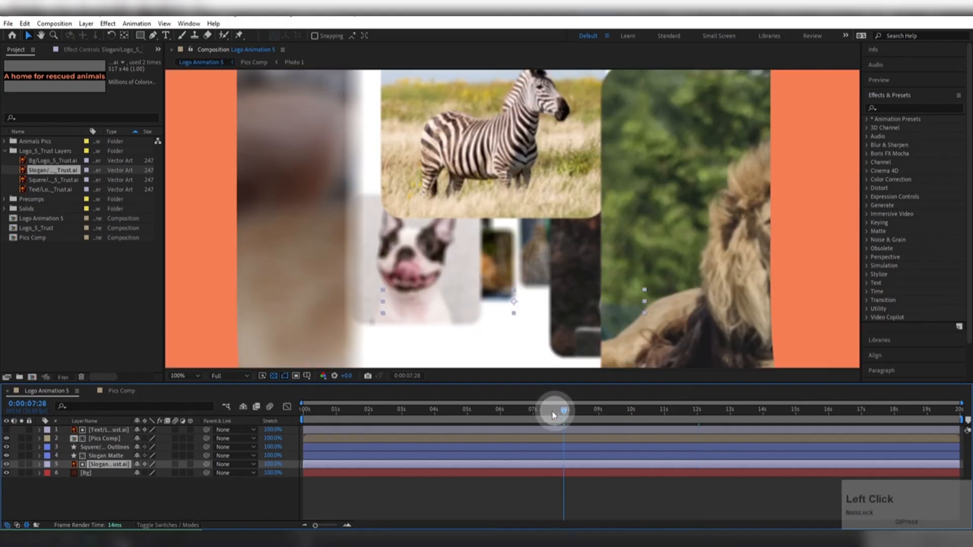
{"action": "left_click_drag", "start_coordinate": [554, 414], "coordinate": [653, 416]}
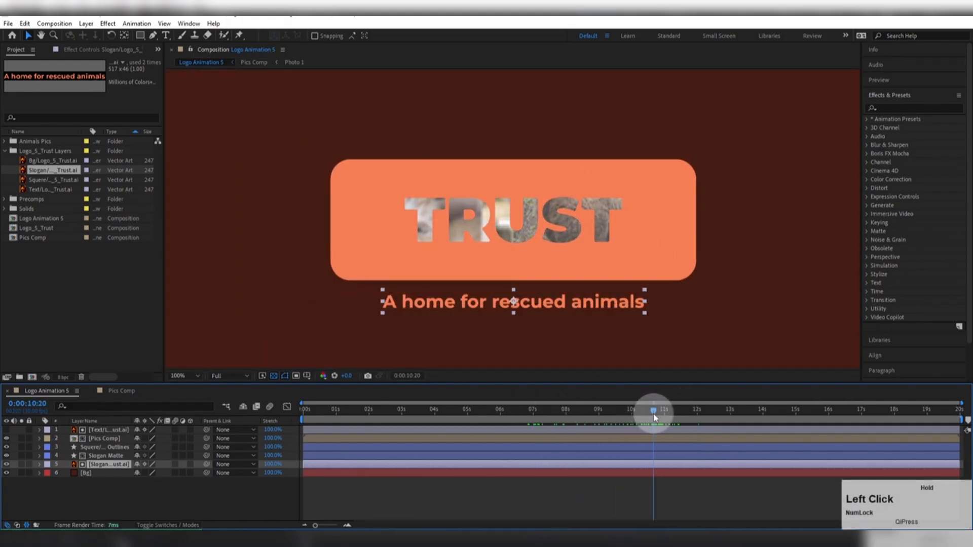
{"action": "key", "text": "space"}
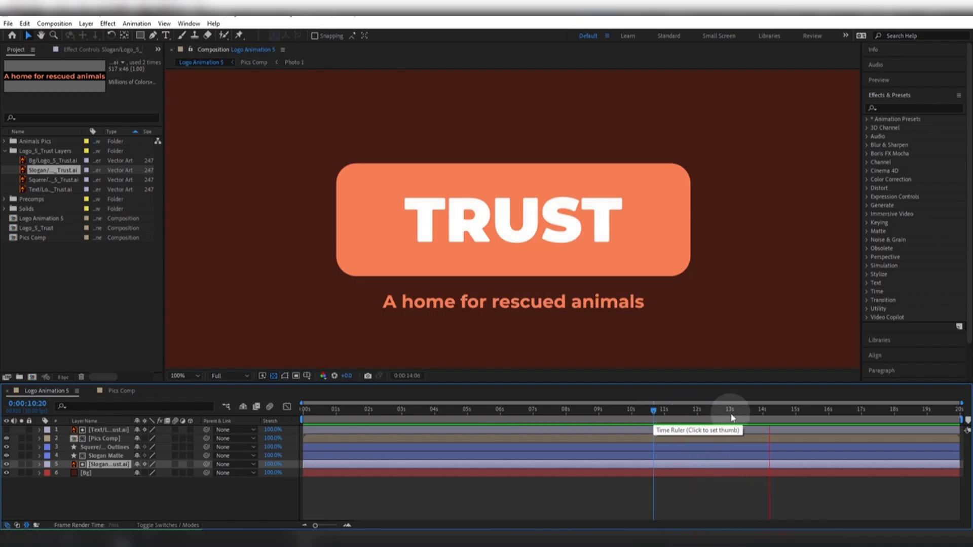
{"action": "key", "text": "space"}
{"action": "mouse_move", "coordinate": [725, 411]}
{"action": "left_mouse_down"}
{"action": "mouse_move", "coordinate": [691, 416]}
{"action": "mouse_move", "coordinate": [727, 423]}
{"action": "left_mouse_up"}
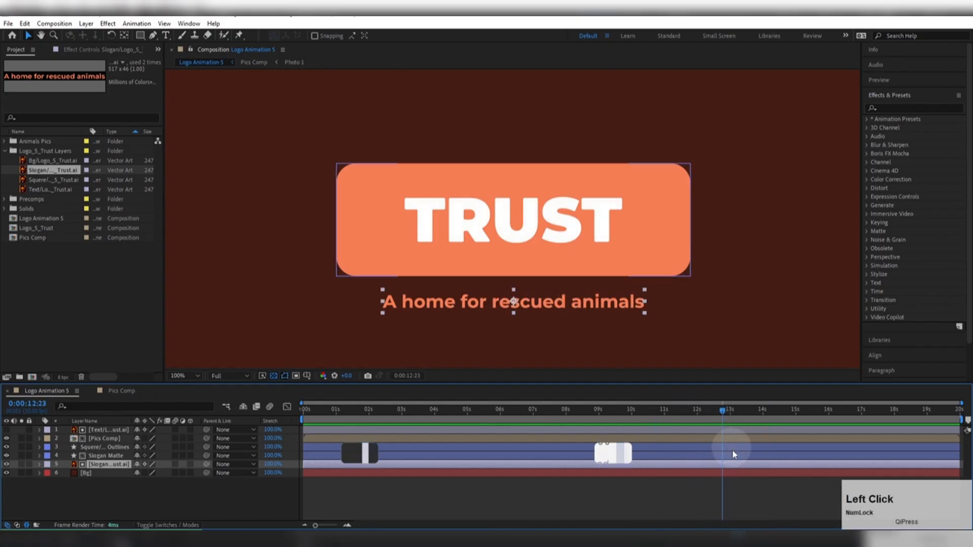
{"action": "key", "text": "ctrl+s"}
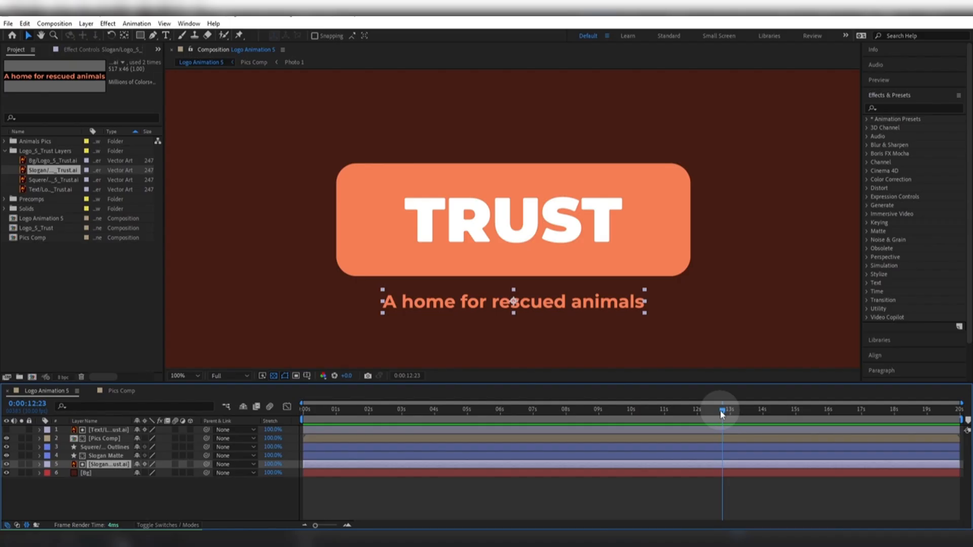
Set the label color of the Slogan Matte layer and the slogan layer to Orange.
{"action": "left_click", "coordinate": [105, 457]}
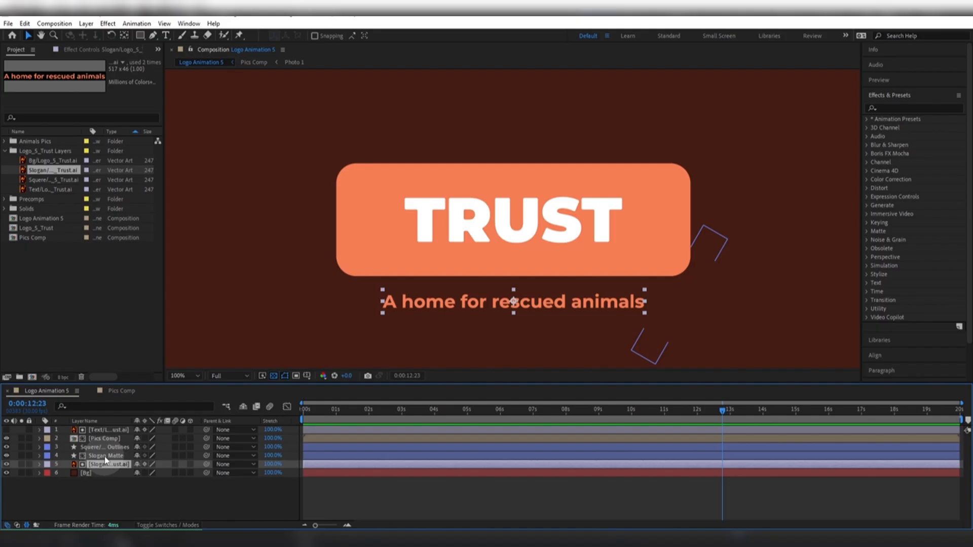
{"action": "left_click", "coordinate": [104, 456], "text": "shift"}
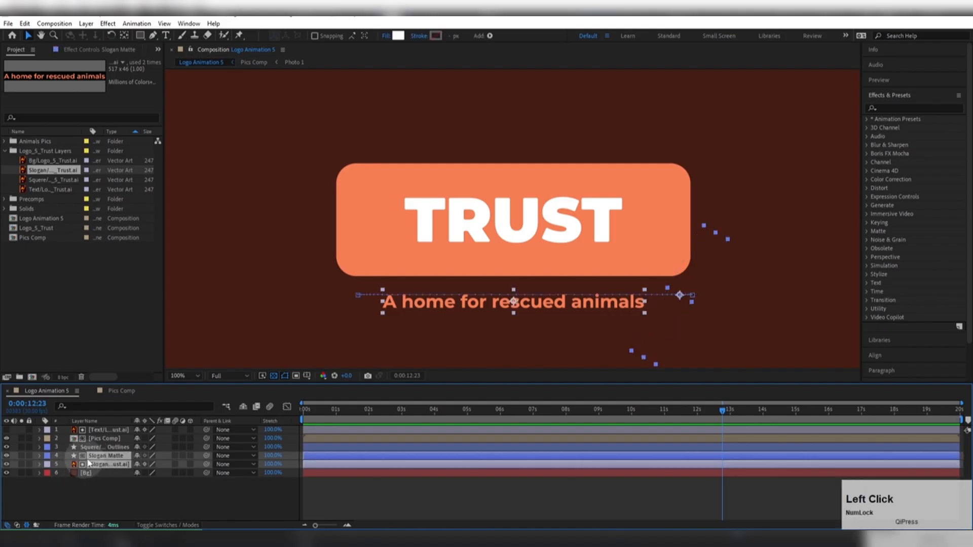
{"action": "left_click", "coordinate": [47, 456]}
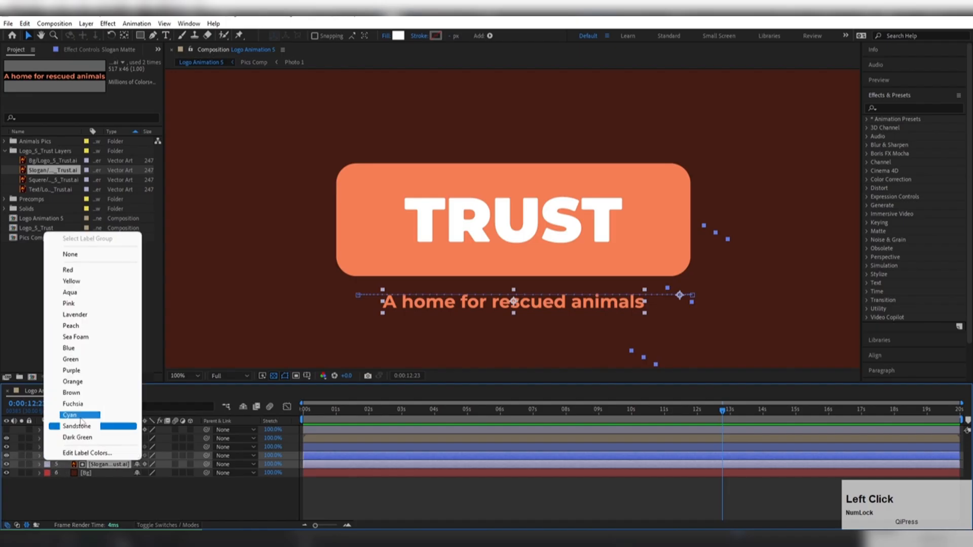
{"action": "left_click", "coordinate": [73, 382]}
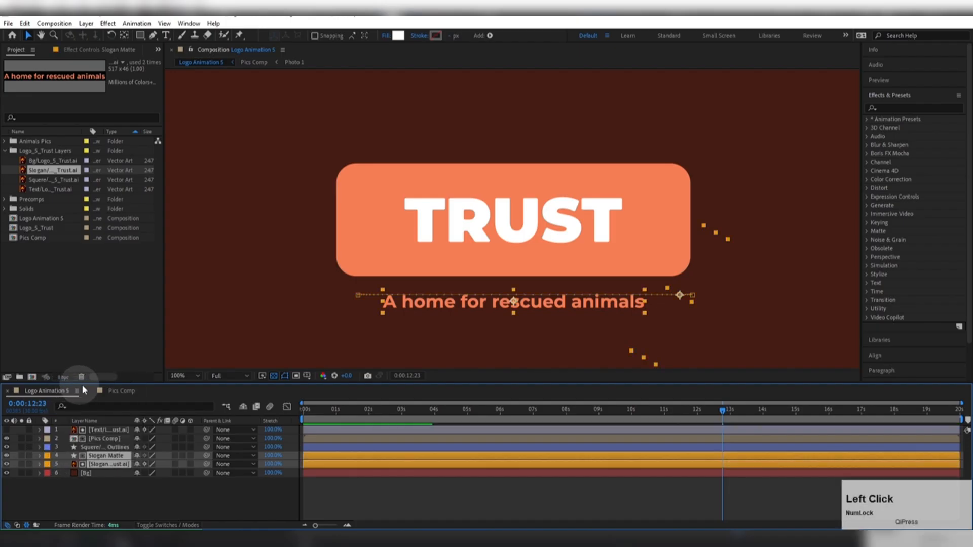
{"action": "left_click", "coordinate": [82, 501]}
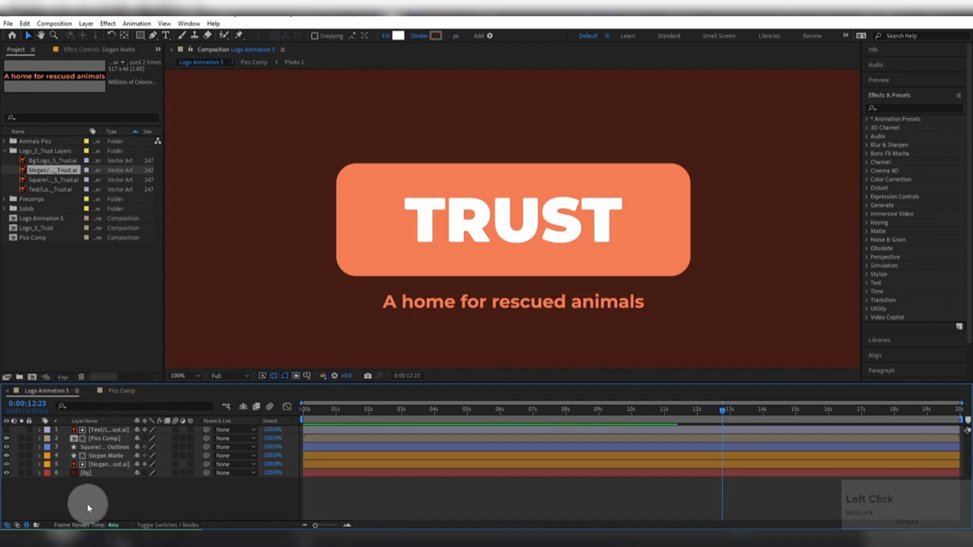
Set the label color of the Squere Outlines, TRUST text and Pics Comp layers to Brown.
{"action": "left_click", "coordinate": [99, 447]}
{"action": "left_click", "coordinate": [48, 448]}
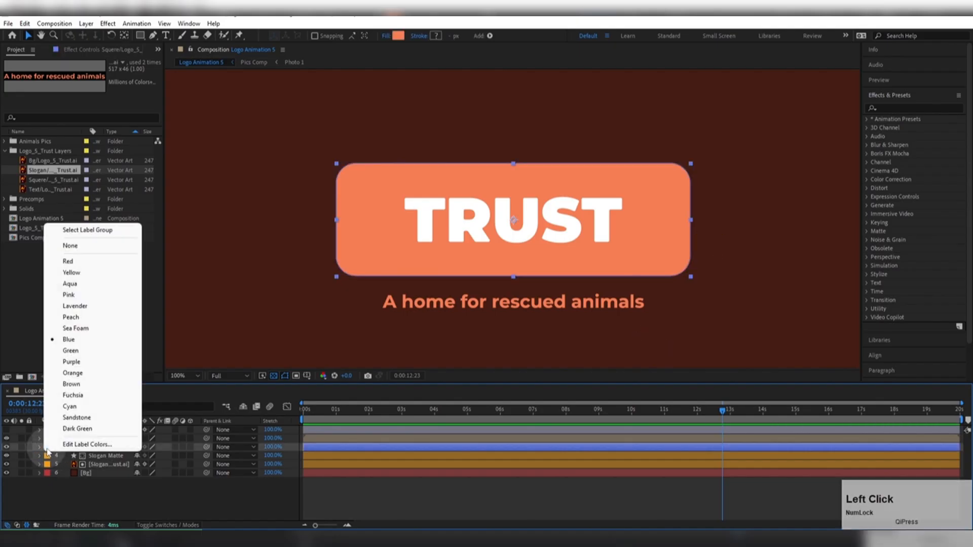
{"action": "left_click", "coordinate": [71, 384]}
{"action": "left_click", "coordinate": [100, 430]}
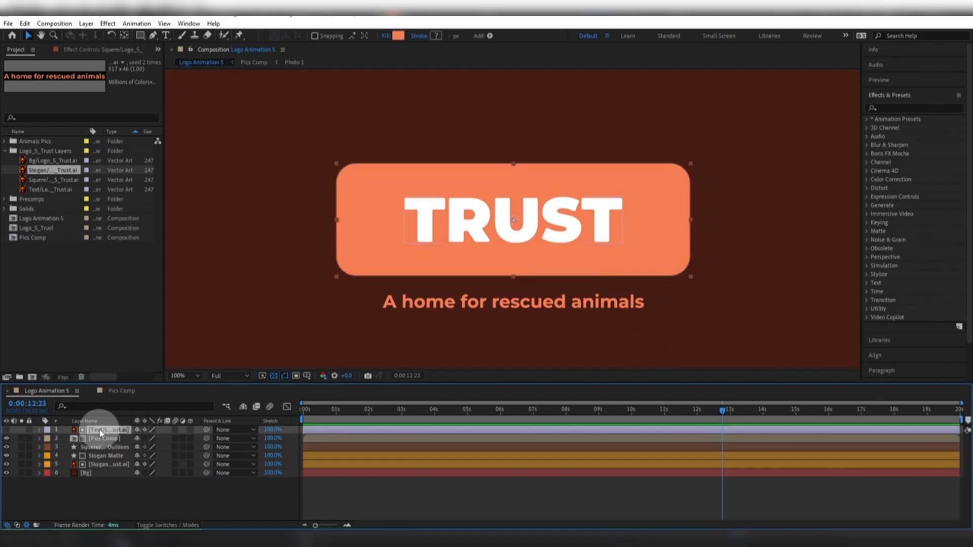
{"action": "left_click", "coordinate": [97, 439], "text": "shift"}
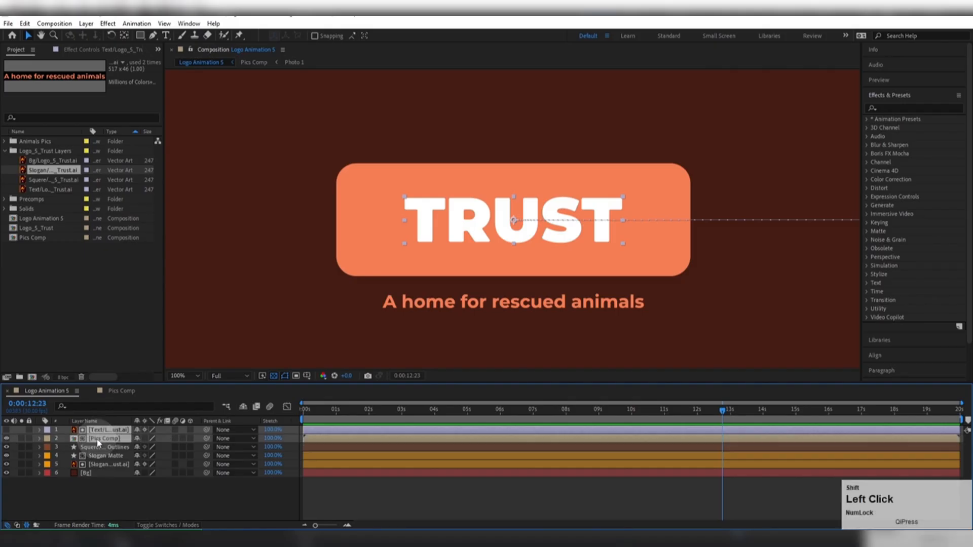
{"action": "left_click", "coordinate": [47, 430]}
{"action": "left_click", "coordinate": [65, 367]}
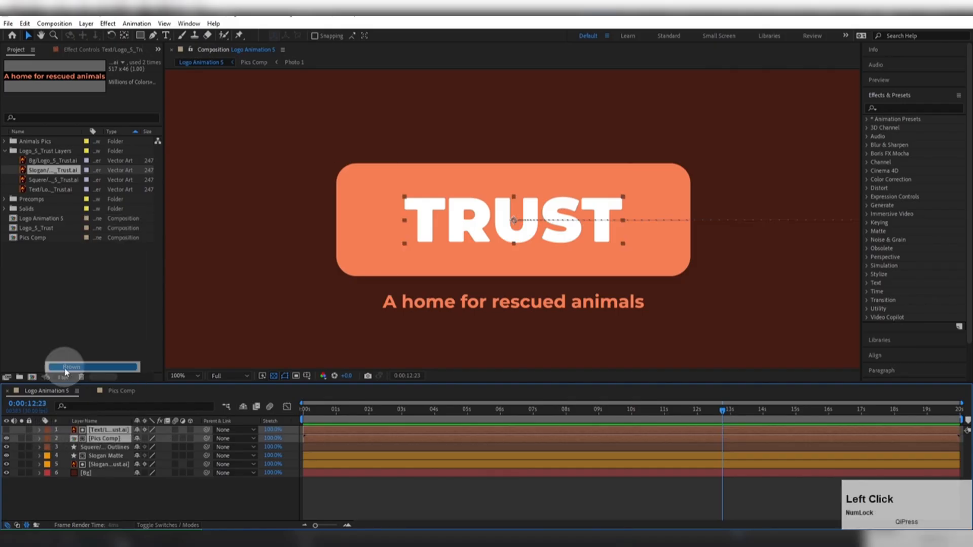
{"action": "left_click", "coordinate": [70, 486]}
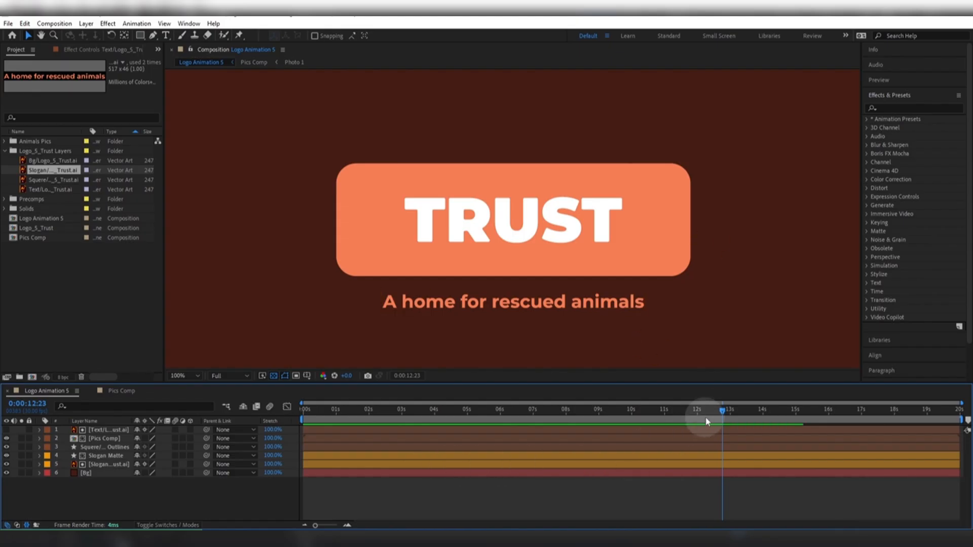
Duplicate the Squere Outlines layer and set the copy's label color to Peach.
{"action": "left_click_drag", "start_coordinate": [707, 413], "coordinate": [697, 430]}
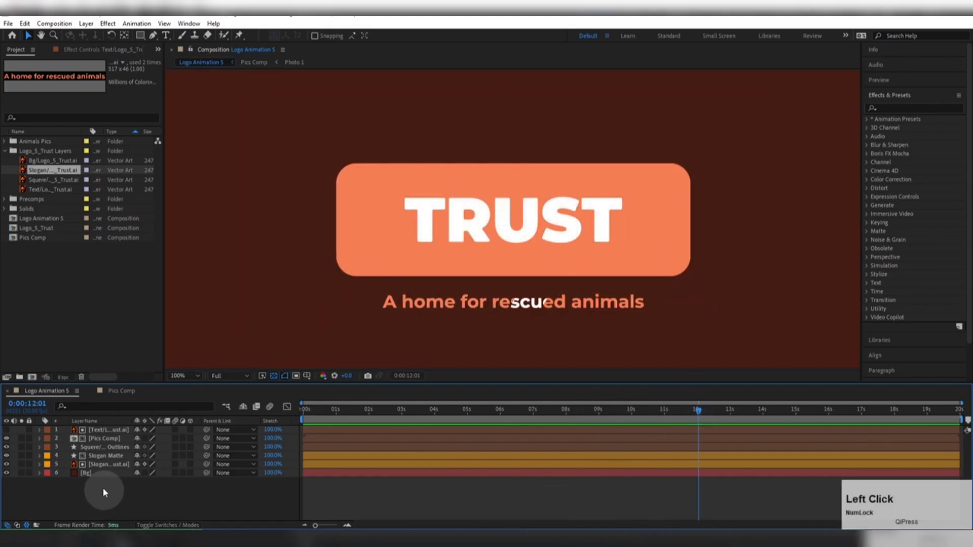
{"action": "left_click", "coordinate": [92, 448]}
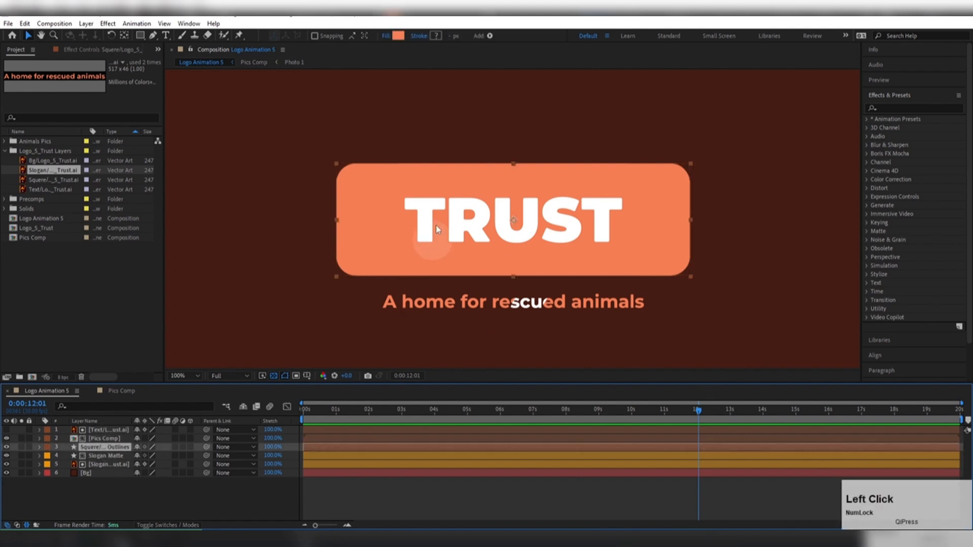
{"action": "key", "text": "ctrl+d"}
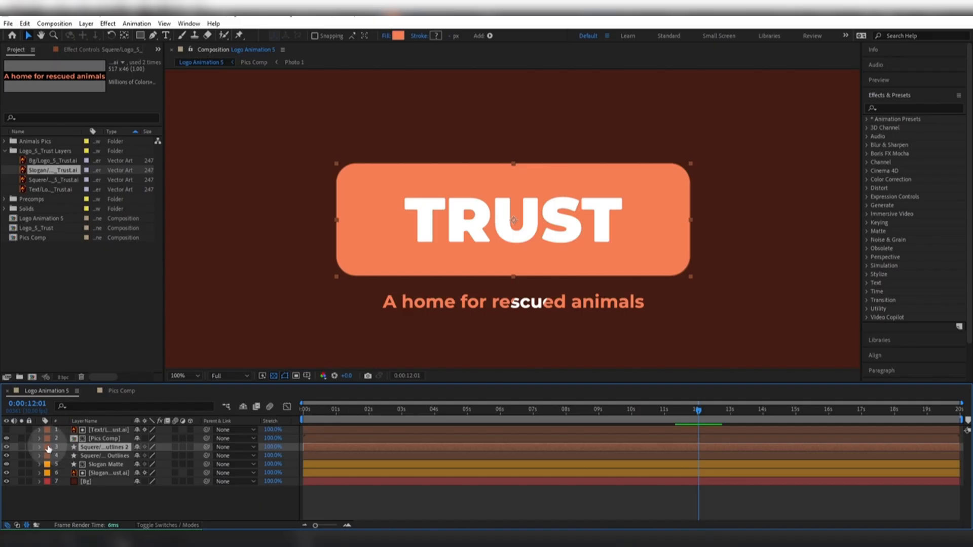
{"action": "left_click", "coordinate": [48, 447]}
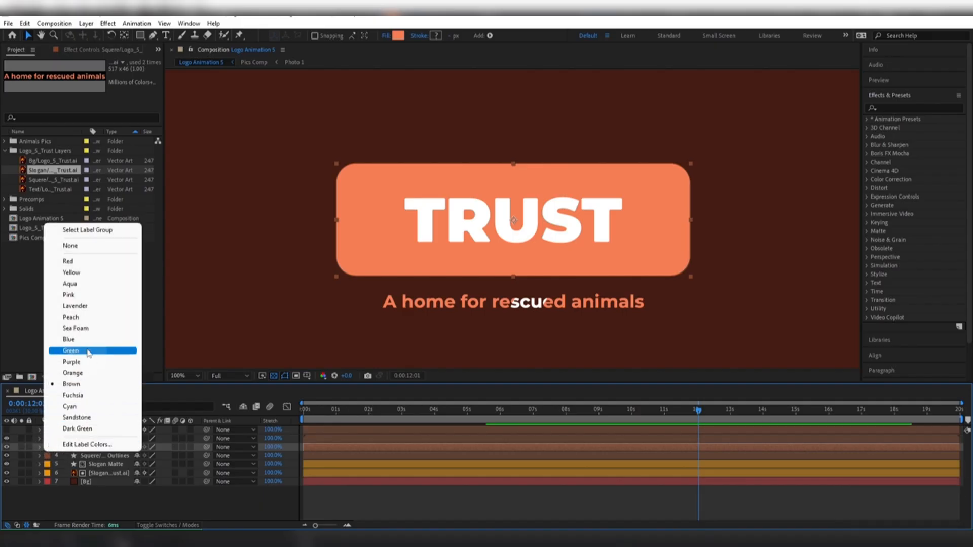
{"action": "left_click", "coordinate": [71, 317]}
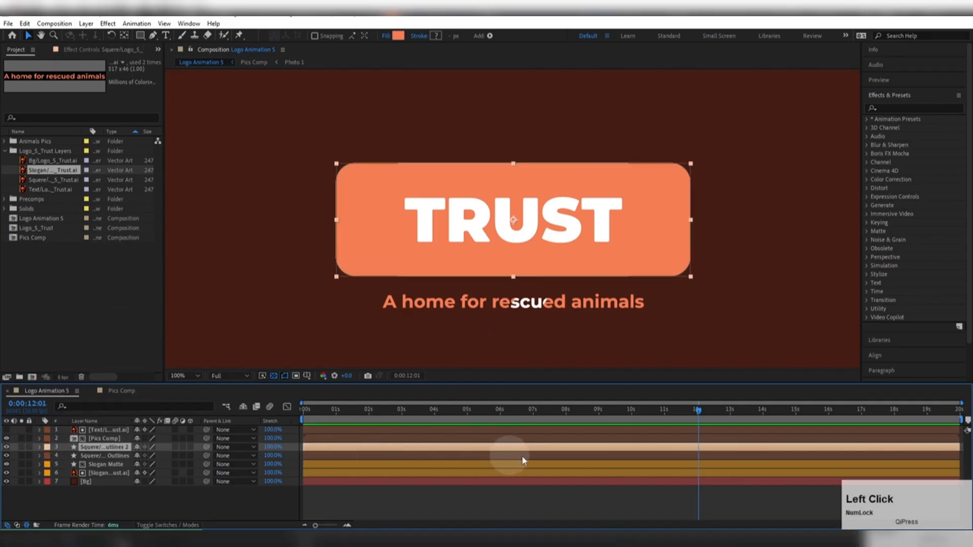
Move the duplicate square layer's two Path keyframes to just after 12 seconds and time-reverse them.
{"action": "key", "text": "u"}
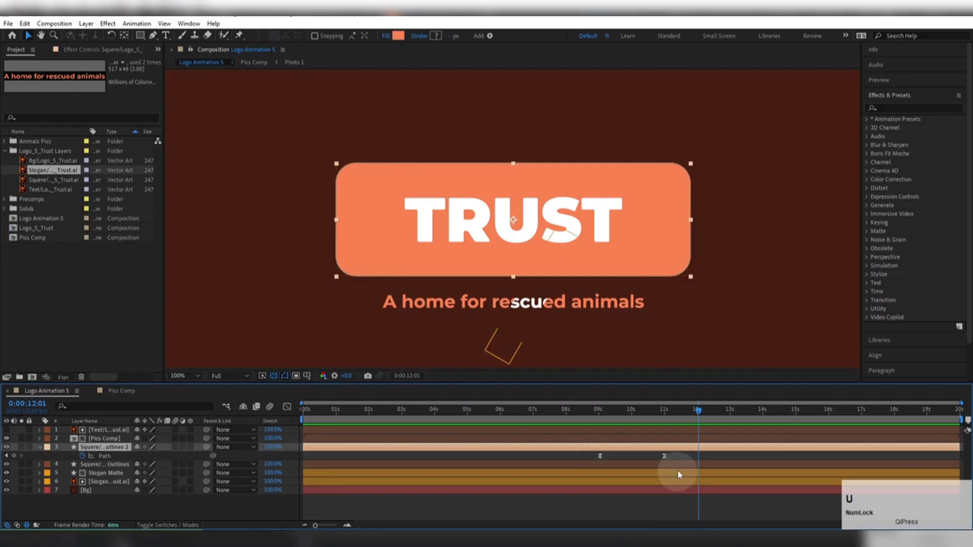
{"action": "left_click_drag", "start_coordinate": [658, 413], "coordinate": [730, 434]}
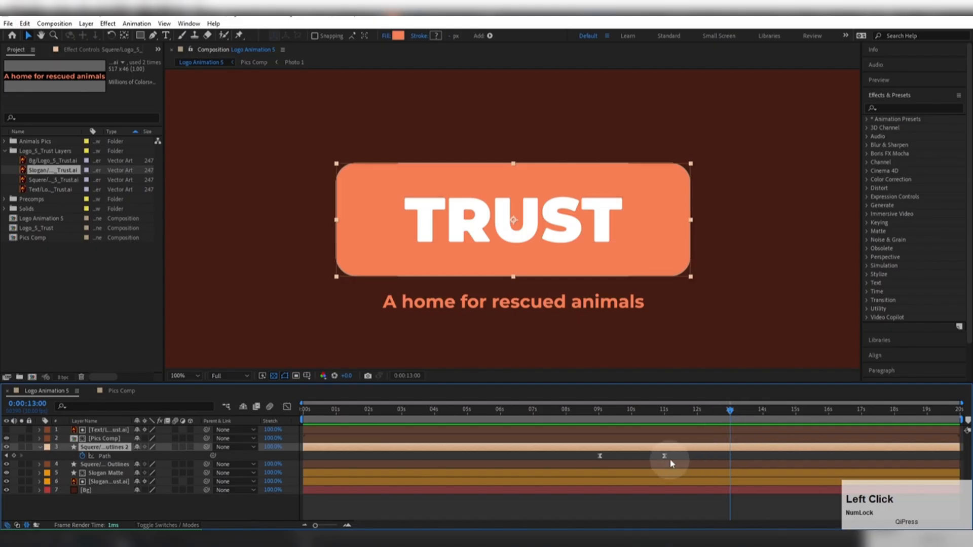
{"action": "left_click_drag", "start_coordinate": [674, 453], "coordinate": [705, 465]}
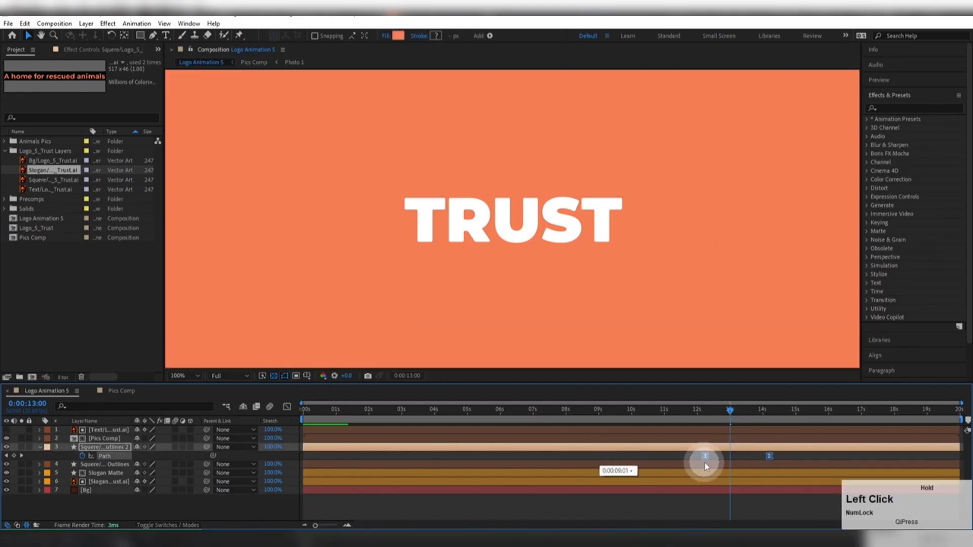
{"action": "left_click_drag", "start_coordinate": [718, 418], "coordinate": [733, 435]}
{"action": "left_click", "coordinate": [704, 454]}
{"action": "right_click", "coordinate": [704, 455]}
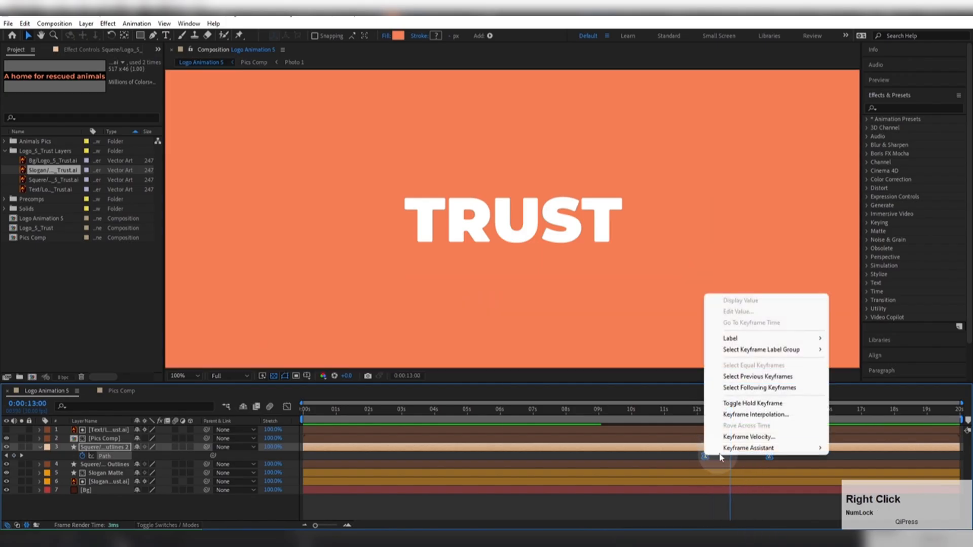
{"action": "mouse_move", "coordinate": [720, 451]}
{"action": "left_click", "coordinate": [658, 453]}
Shift the reversed Path keyframes together so that the first one sits at 13:00.
{"action": "left_click", "coordinate": [745, 417]}
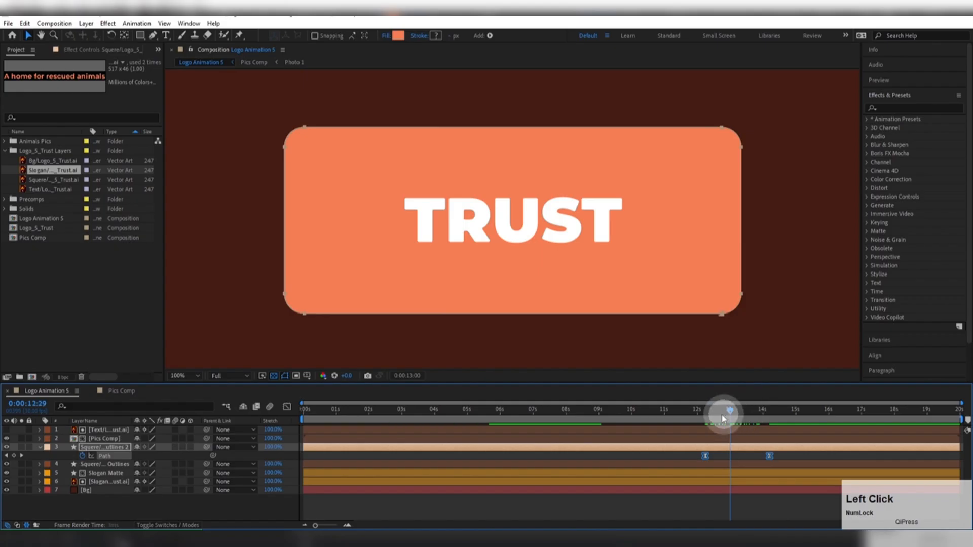
{"action": "mouse_move", "coordinate": [721, 415]}
{"action": "left_mouse_down"}
{"action": "mouse_move", "coordinate": [760, 412]}
{"action": "mouse_move", "coordinate": [729, 422]}
{"action": "left_mouse_up"}
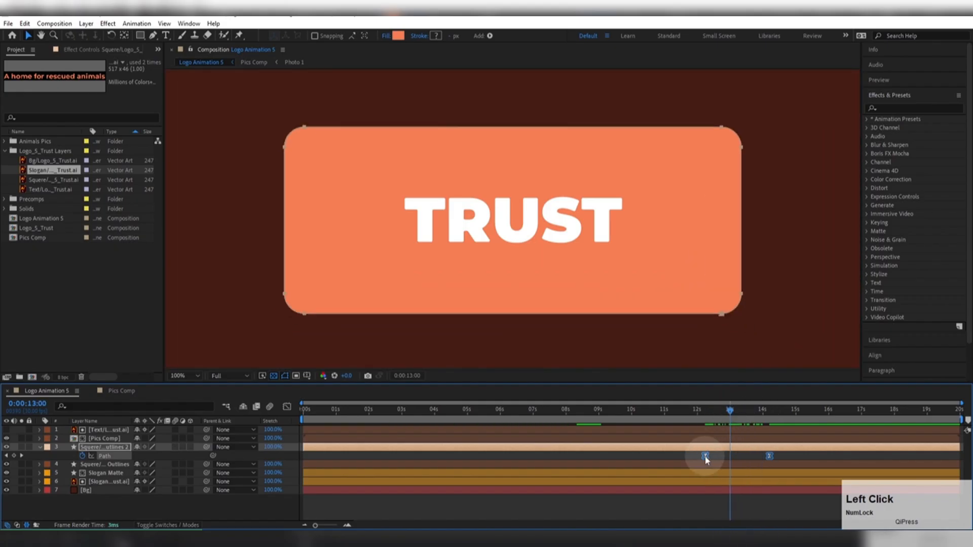
{"action": "left_click_drag", "start_coordinate": [705, 456], "coordinate": [730, 456]}
Change the fill color of the Squere Outlines 2 shape to white, checking it at 13:26.
{"action": "left_click_drag", "start_coordinate": [734, 412], "coordinate": [759, 417]}
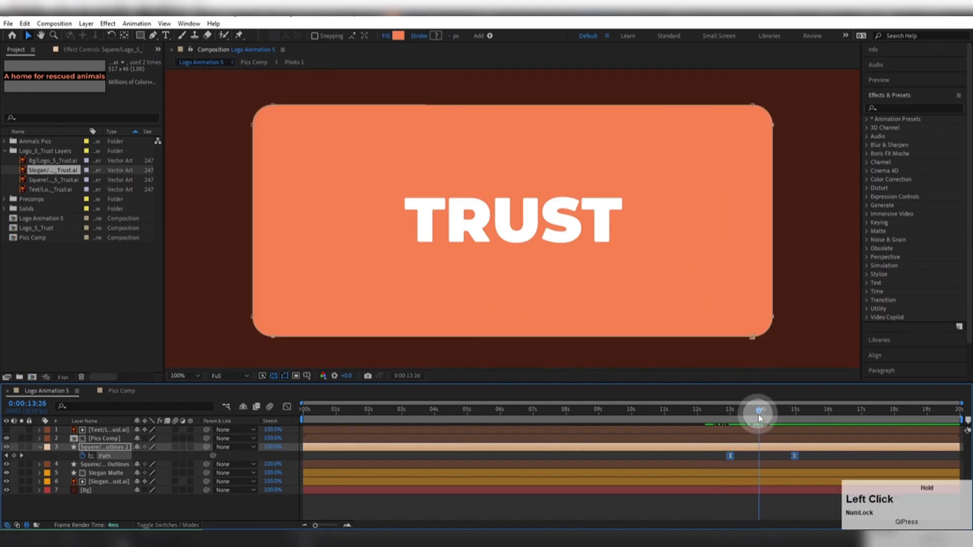
{"action": "left_click", "coordinate": [405, 449]}
{"action": "left_click", "coordinate": [408, 127]}
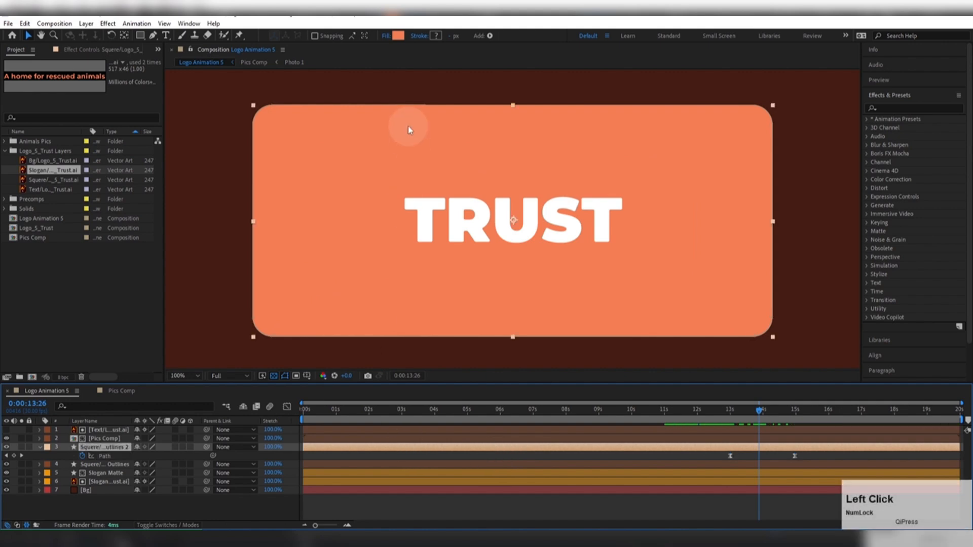
{"action": "left_click", "coordinate": [399, 35]}
{"action": "left_click", "coordinate": [571, 278]}
{"action": "key", "text": "Return"}
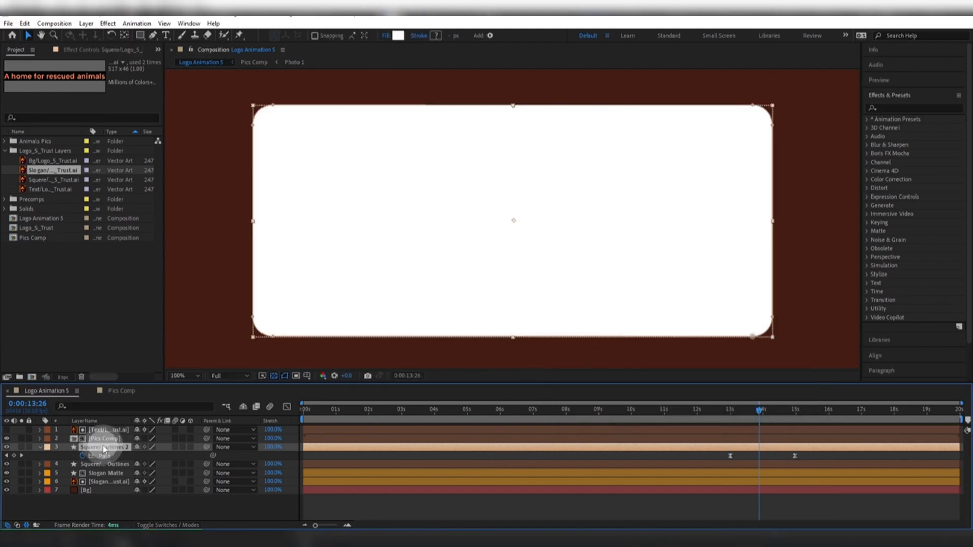
Place the Squere Outlines 2 layer below Squere Outlines and preview the expanding white shape from 12:24.
{"action": "left_click_drag", "start_coordinate": [104, 449], "coordinate": [97, 470]}
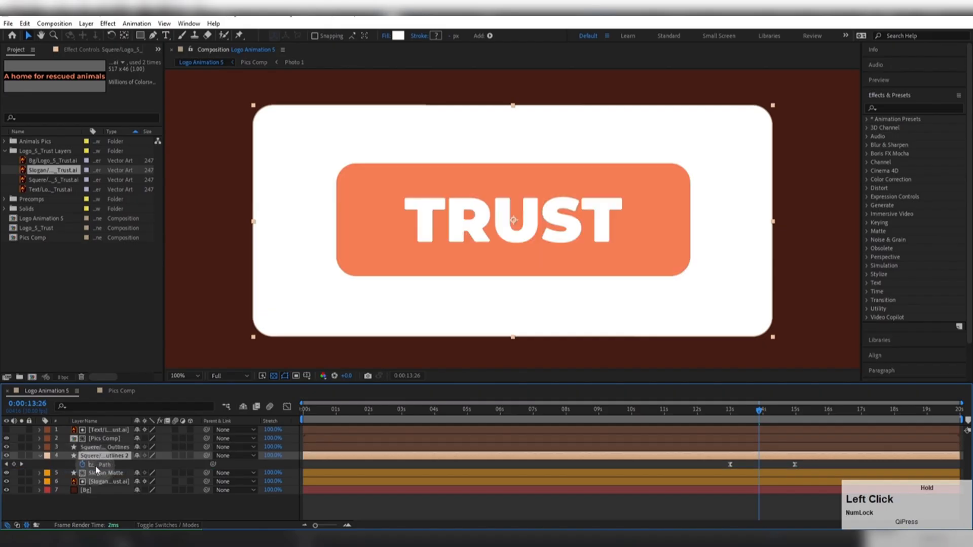
{"action": "left_click", "coordinate": [93, 449]}
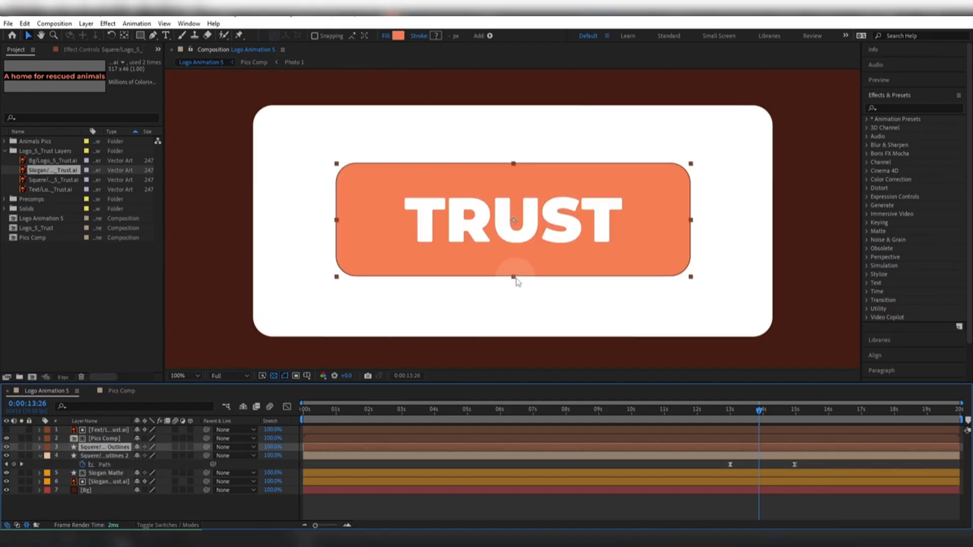
{"action": "scroll", "coordinate": [511, 282], "scroll_direction": "down", "scroll_amount": 2}
{"action": "left_click", "coordinate": [741, 413]}
{"action": "left_click_drag", "start_coordinate": [741, 414], "coordinate": [723, 429]}
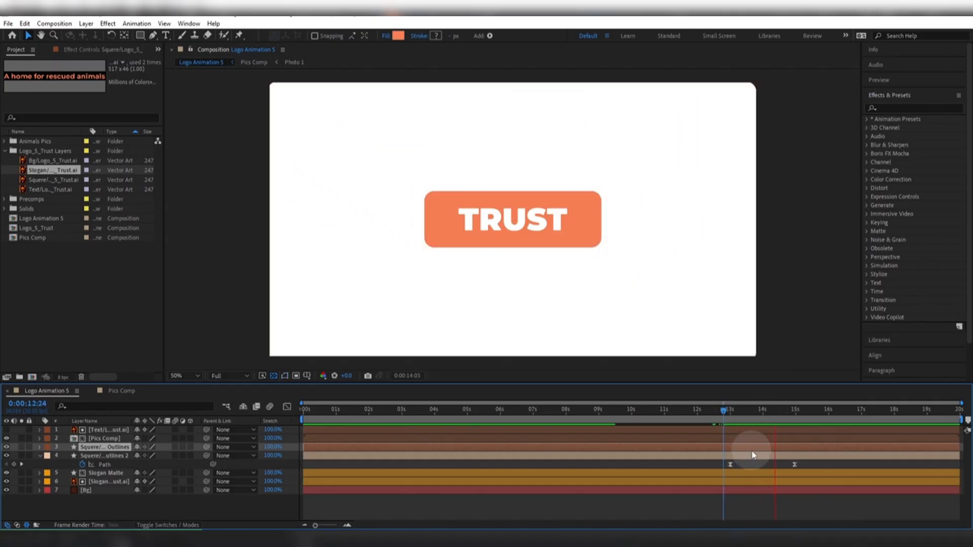
{"action": "key", "text": "space"}
{"action": "mouse_move", "coordinate": [764, 418]}
{"action": "left_mouse_down"}
{"action": "mouse_move", "coordinate": [736, 426]}
{"action": "mouse_move", "coordinate": [753, 424]}
{"action": "left_mouse_up"}
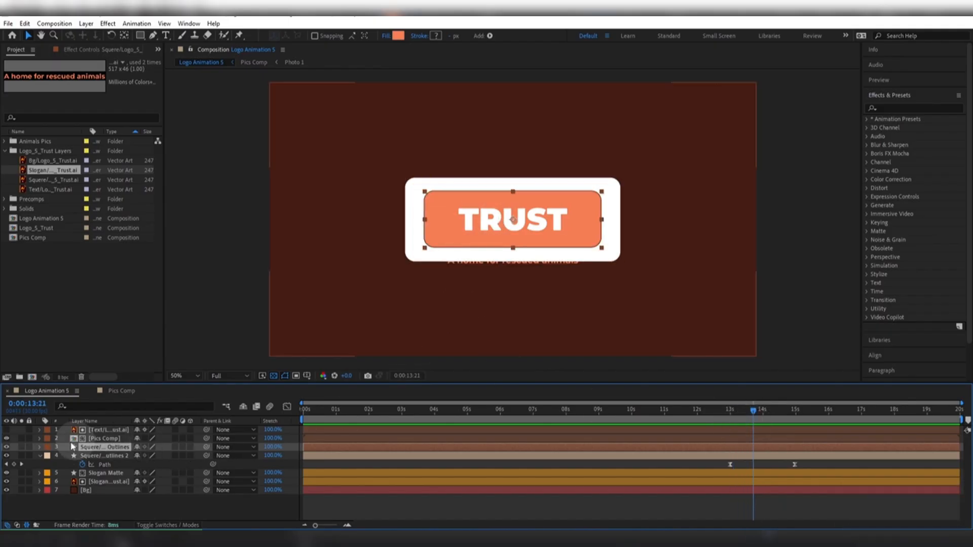
Add Scale keyframes at 13:00 to the TRUST text and Squere Outlines layers, and move the current time to 15:00.
{"action": "left_click", "coordinate": [40, 455]}
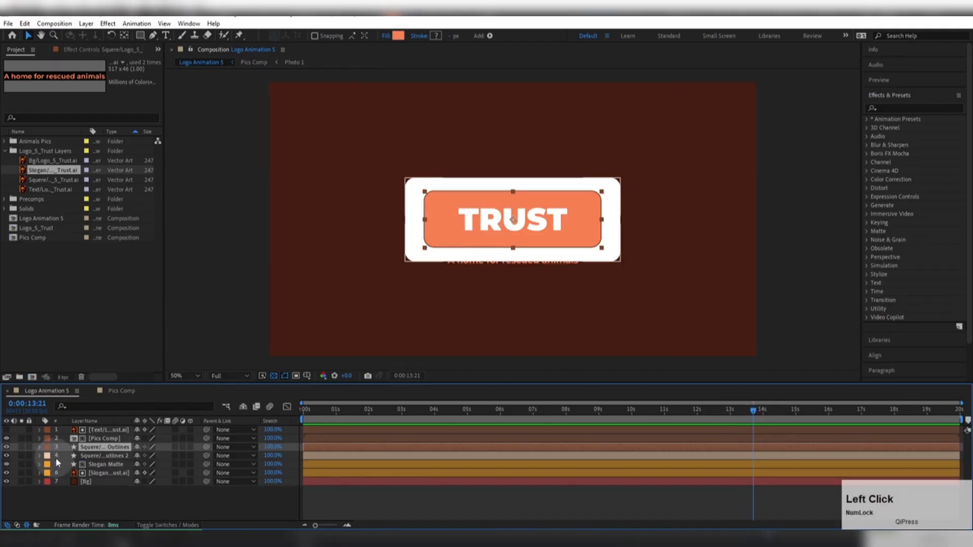
{"action": "left_click", "coordinate": [104, 430]}
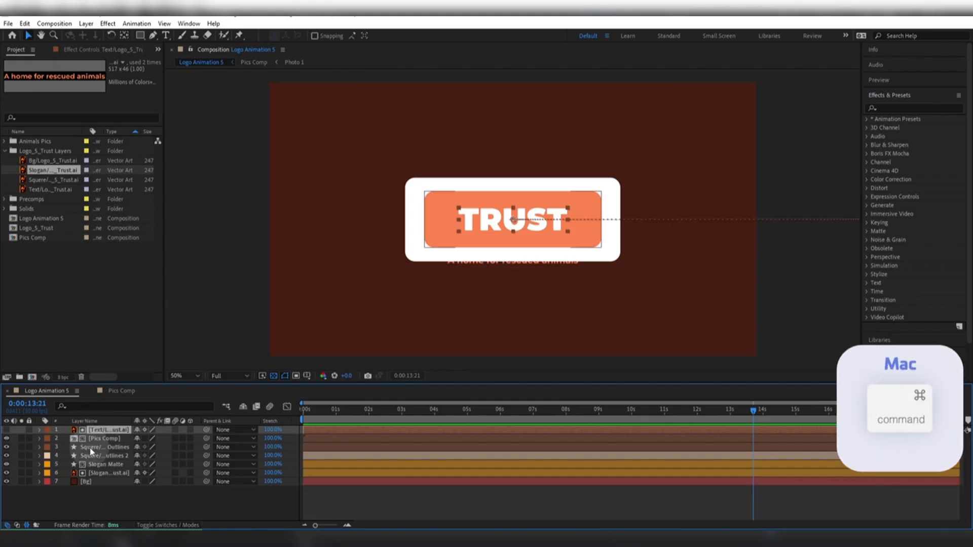
{"action": "left_click", "coordinate": [90, 448], "text": "super"}
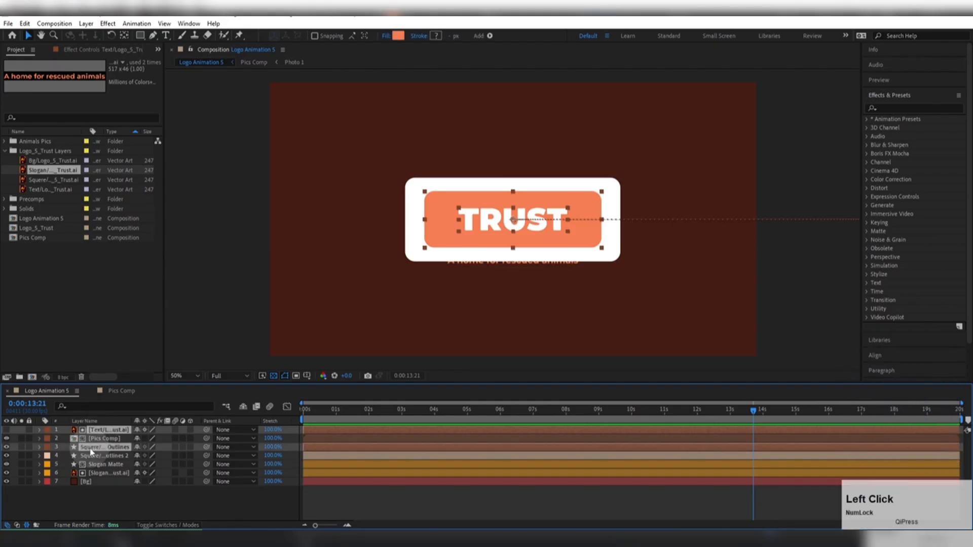
{"action": "key", "text": "s"}
{"action": "left_click_drag", "start_coordinate": [724, 409], "coordinate": [727, 422]}
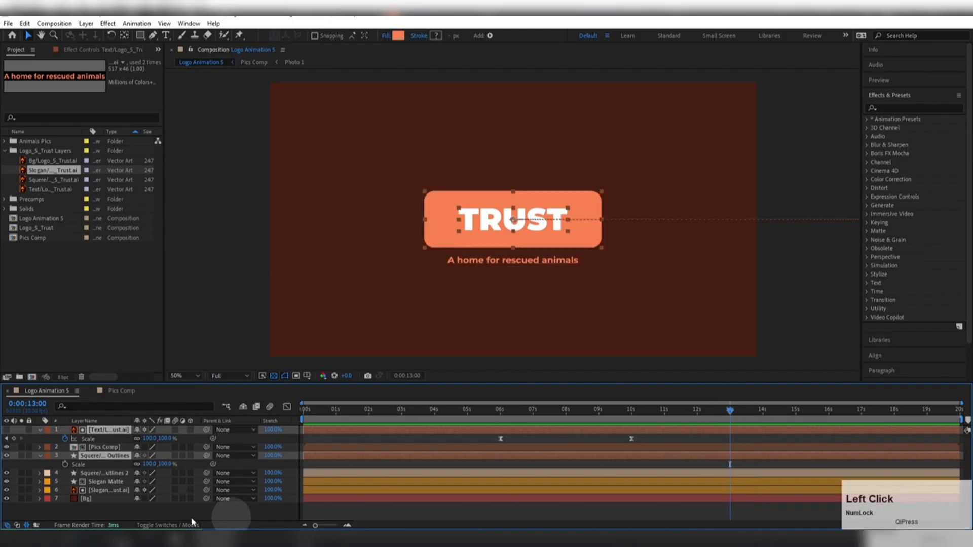
{"action": "left_click", "coordinate": [65, 464]}
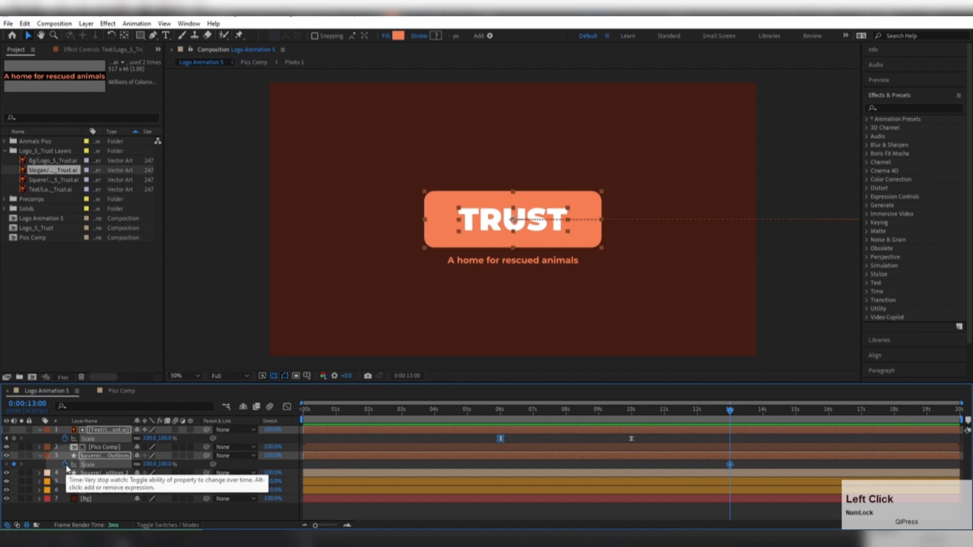
{"action": "left_click", "coordinate": [15, 439]}
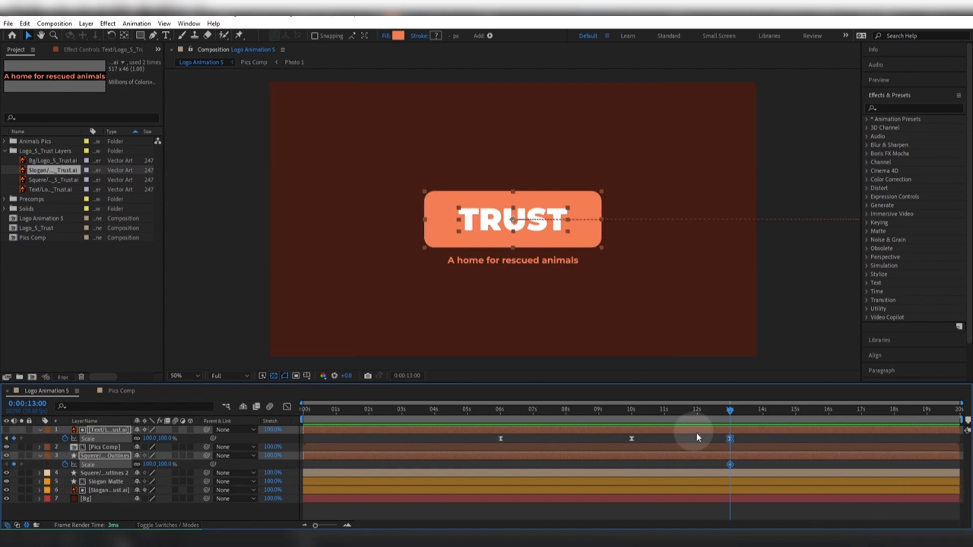
{"action": "left_click_drag", "start_coordinate": [728, 410], "coordinate": [794, 432]}
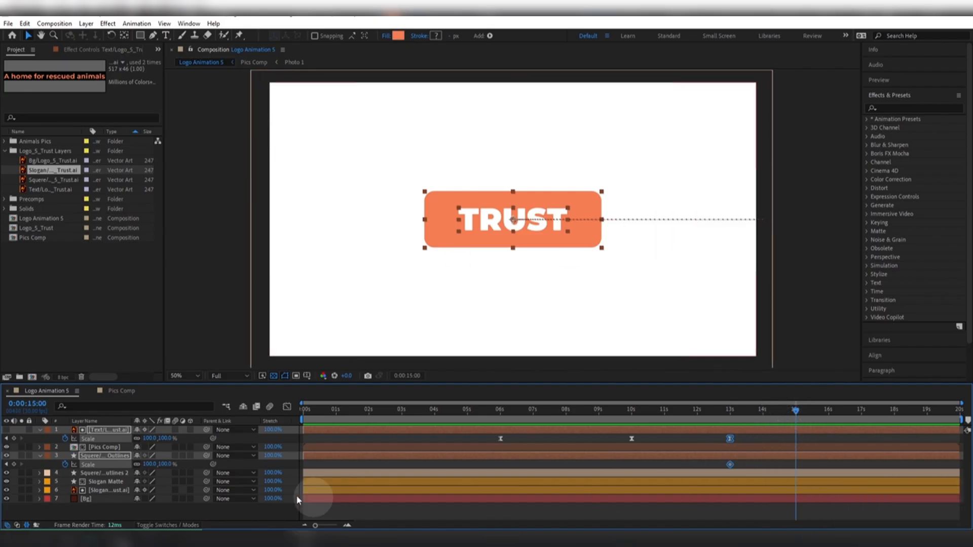
Set the Scale of the TRUST text and Squere Outlines layers to 0% at 15:00.
{"action": "left_click", "coordinate": [147, 439]}
{"action": "type", "text": "0"}
{"action": "left_click", "coordinate": [235, 440]}
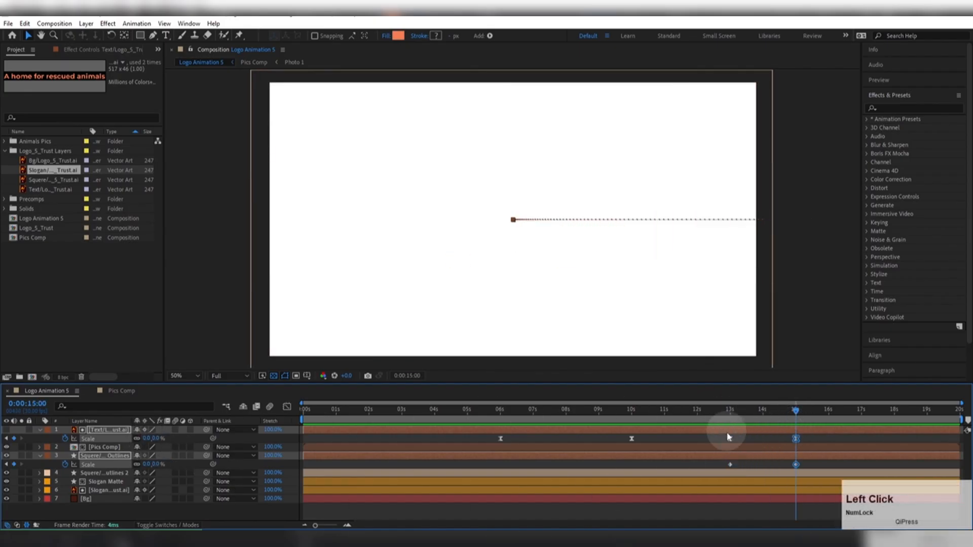
Apply Easy Ease with 85% velocity influence to the Scale keyframes at 13:00 and 15:00, and preview the shrink from 12:20.
{"action": "left_click_drag", "start_coordinate": [716, 436], "coordinate": [820, 476]}
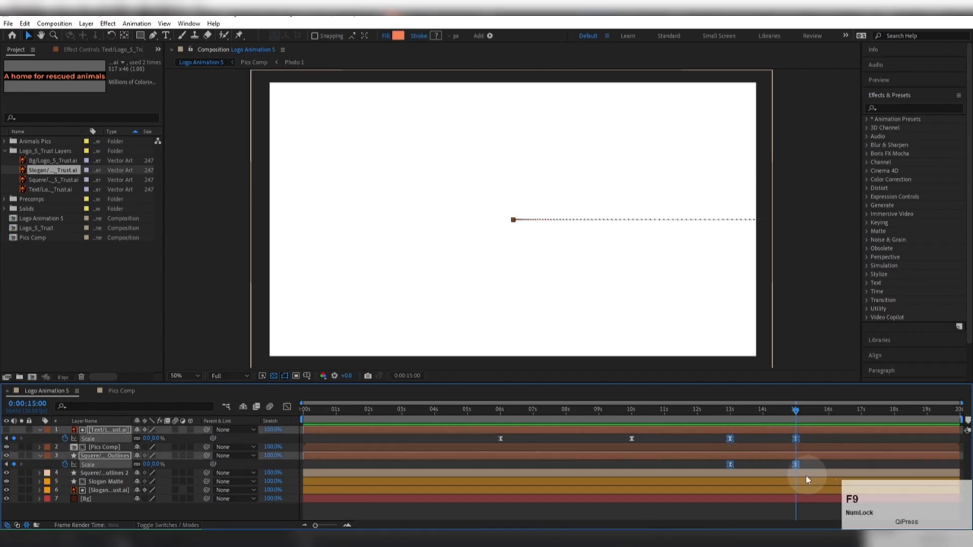
{"action": "double_click", "coordinate": [731, 439], "text": "alt"}
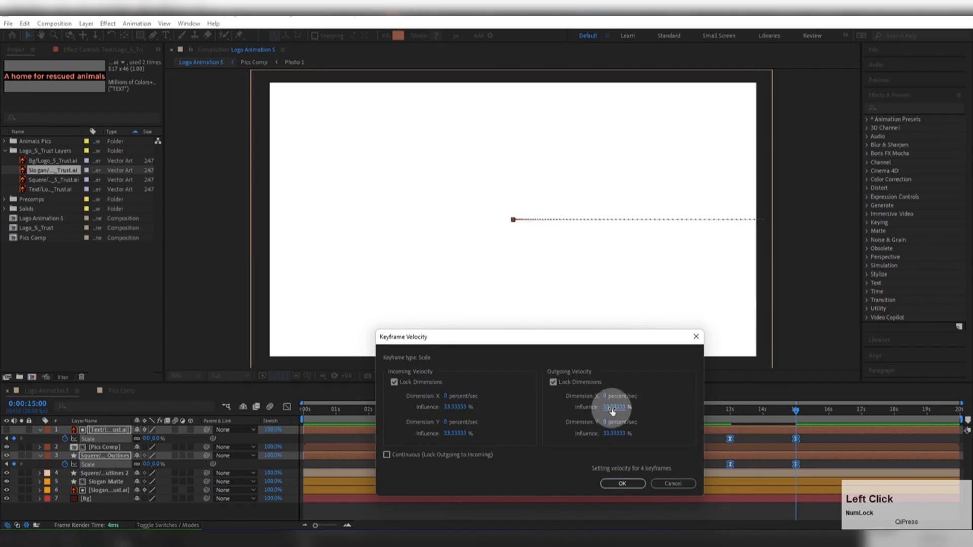
{"action": "left_click", "coordinate": [462, 407]}
{"action": "type", "text": "85"}
{"action": "key", "text": "Return"}
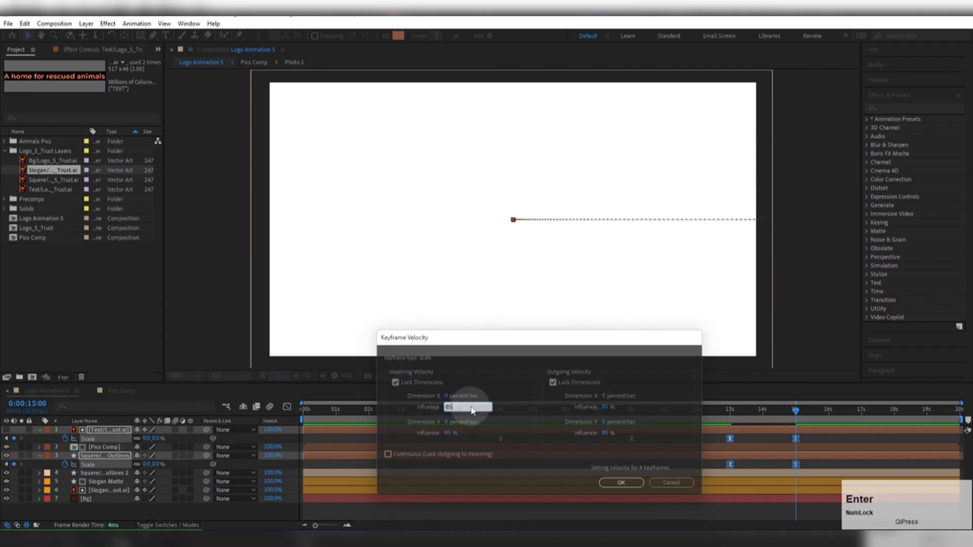
{"action": "left_click_drag", "start_coordinate": [593, 414], "coordinate": [719, 452]}
{"action": "key", "text": "space"}
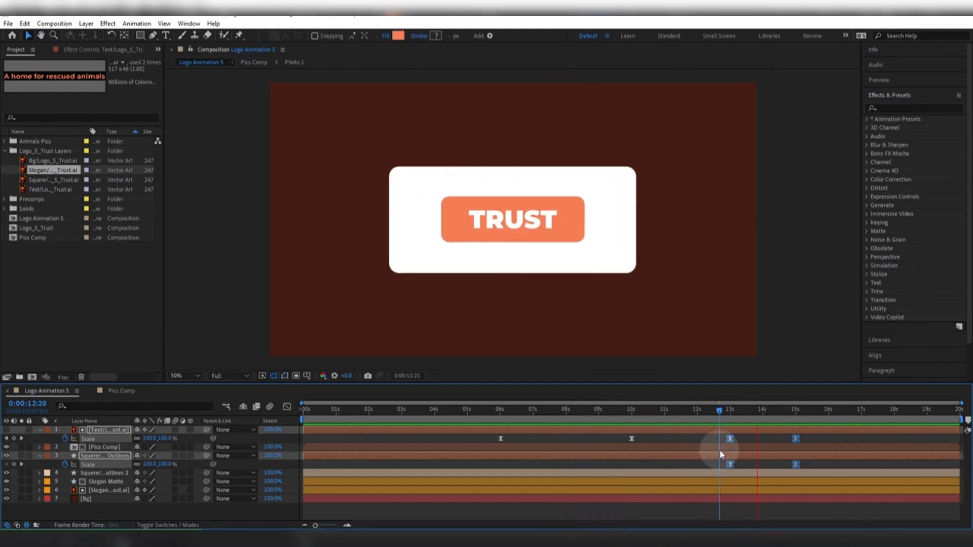
Collapse the layer properties and end the work area at 15:00.
{"action": "mouse_move", "coordinate": [783, 417]}
{"action": "left_mouse_down"}
{"action": "mouse_move", "coordinate": [720, 418]}
{"action": "mouse_move", "coordinate": [797, 450]}
{"action": "mouse_move", "coordinate": [794, 406]}
{"action": "left_mouse_up"}
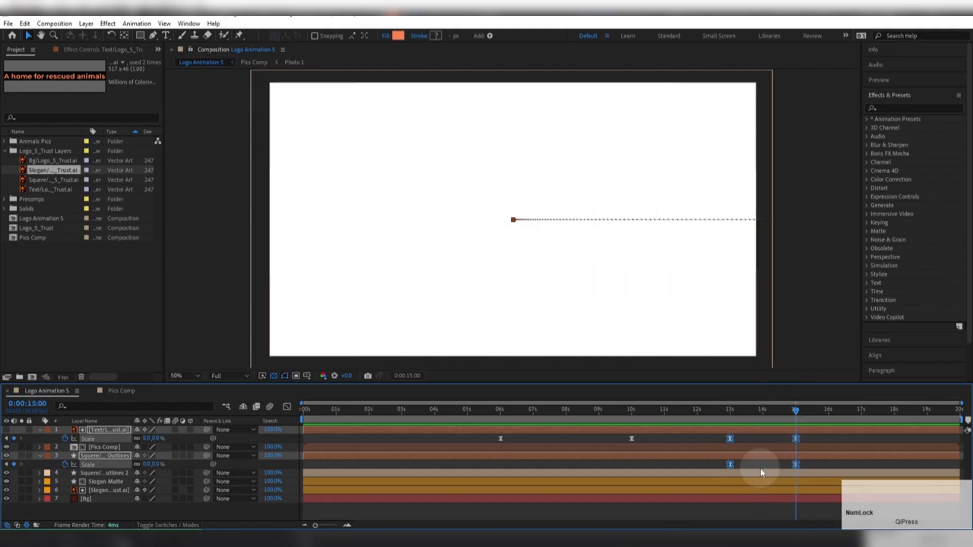
{"action": "left_click", "coordinate": [41, 429]}
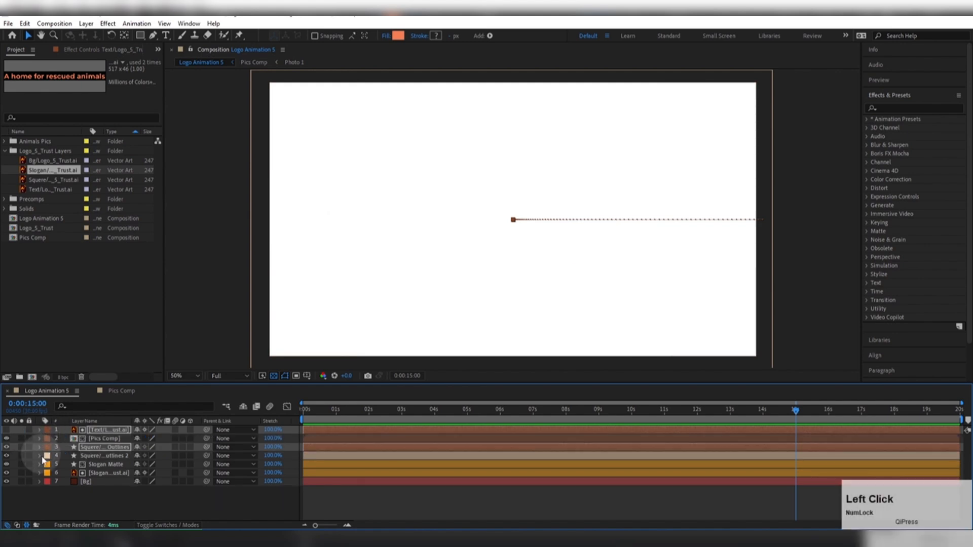
{"action": "left_click", "coordinate": [81, 504]}
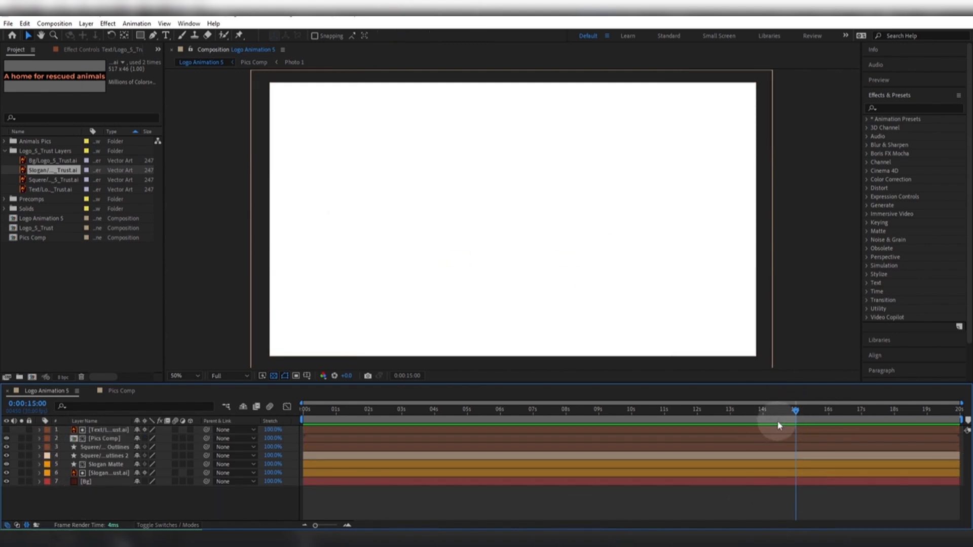
{"action": "key", "text": "n"}
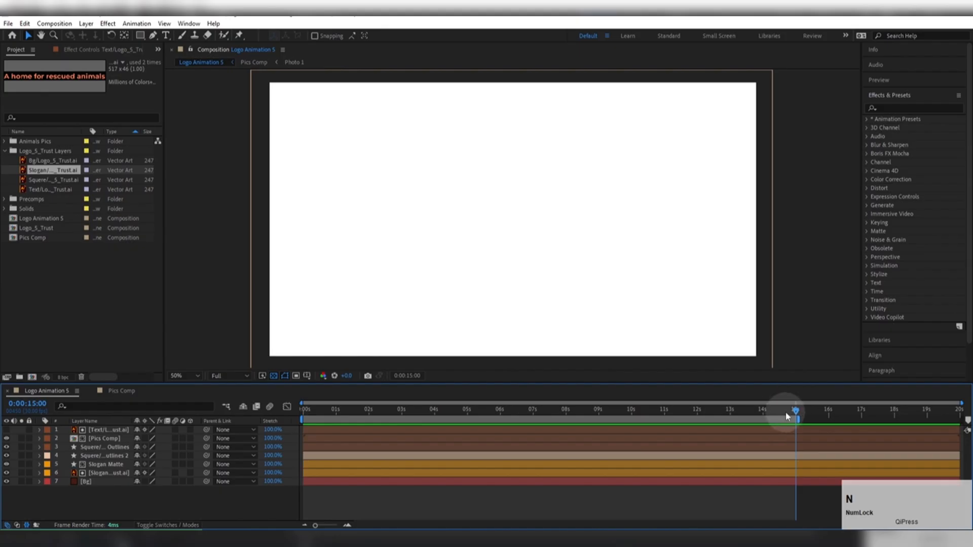
Preview the logo animation from the beginning.
{"action": "left_click_drag", "start_coordinate": [785, 411], "coordinate": [263, 422]}
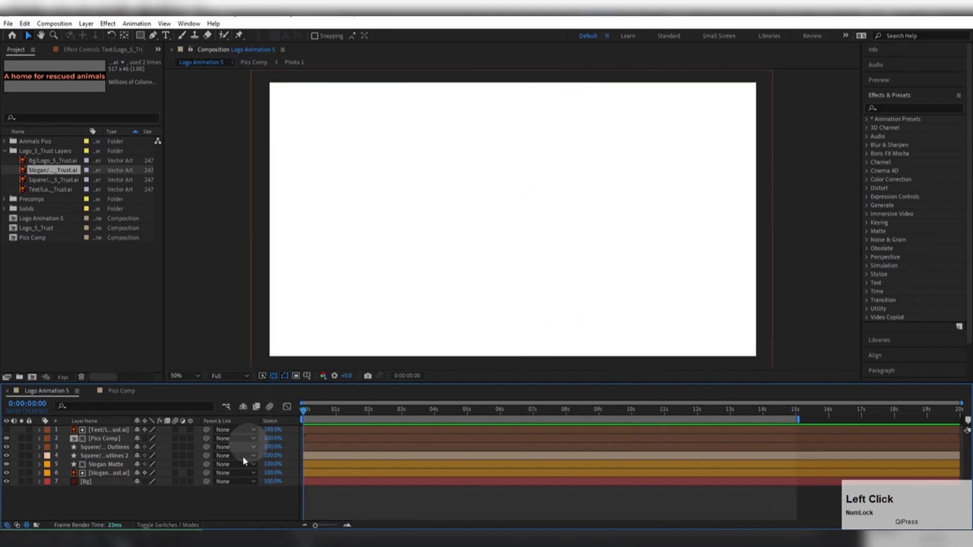
{"action": "key", "text": "space"}
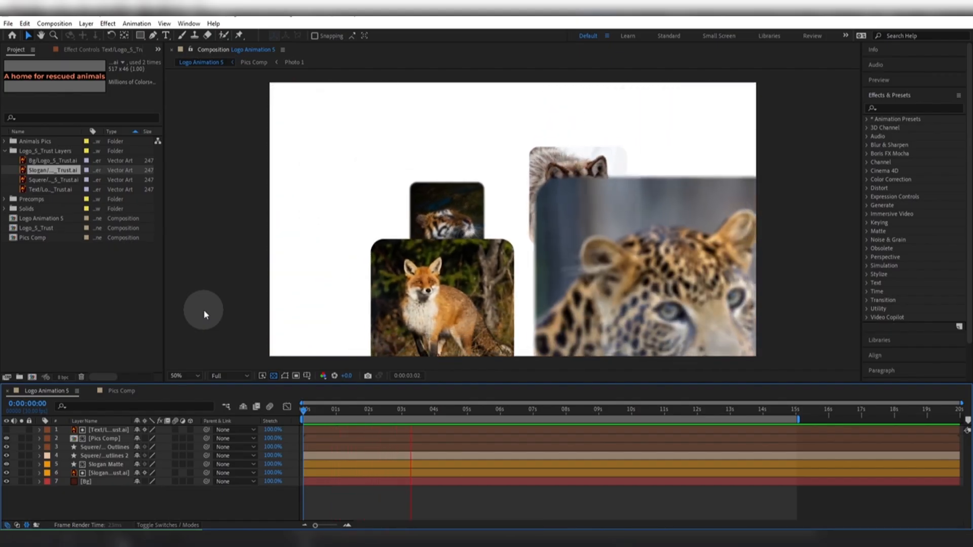
{"action": "key", "text": "space"}
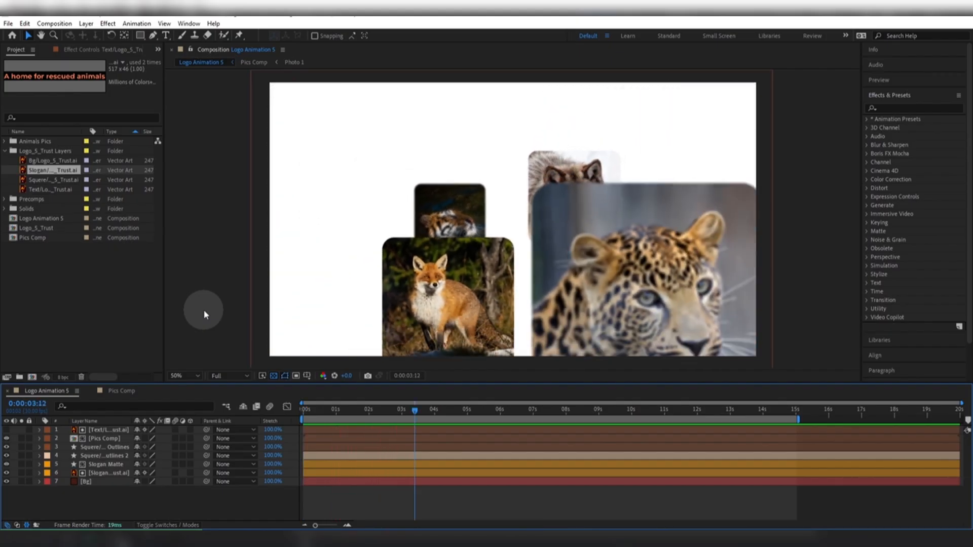
Collapse the Logo_S_Trust Layers folder and import the elephant, cheetah and golden eagle pictures from the New folder inside Animals pics.
{"action": "left_click", "coordinate": [4, 150]}
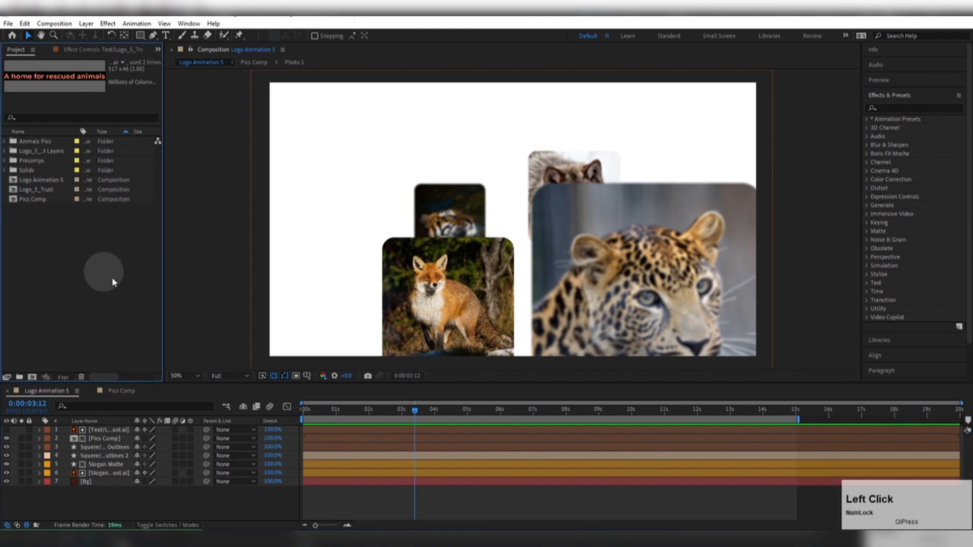
{"action": "left_click_drag", "start_coordinate": [422, 412], "coordinate": [565, 431]}
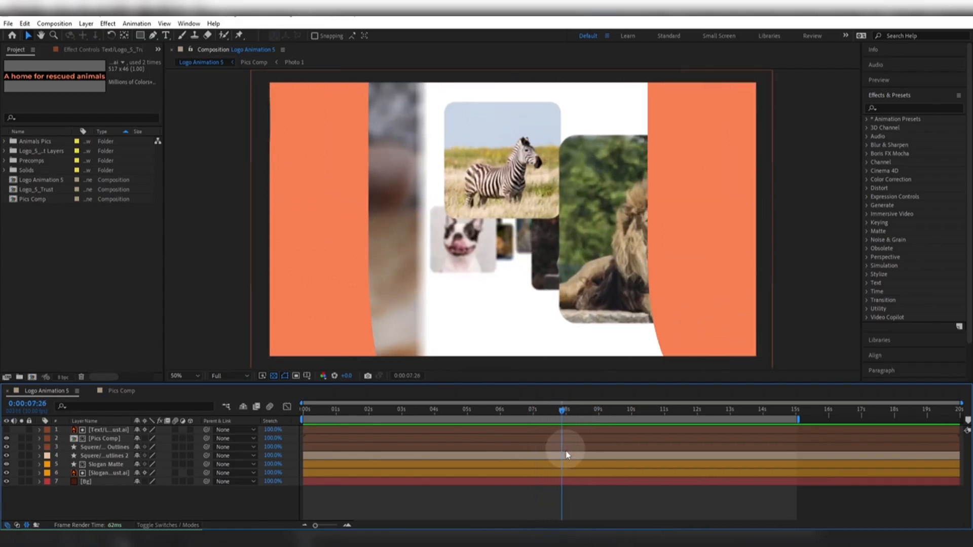
{"action": "double_click", "coordinate": [76, 253]}
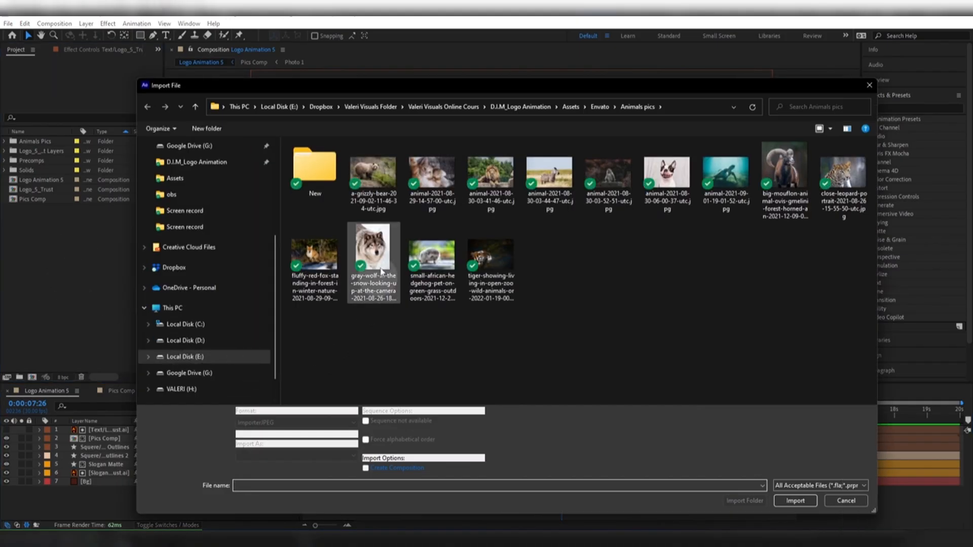
{"action": "double_click", "coordinate": [315, 167]}
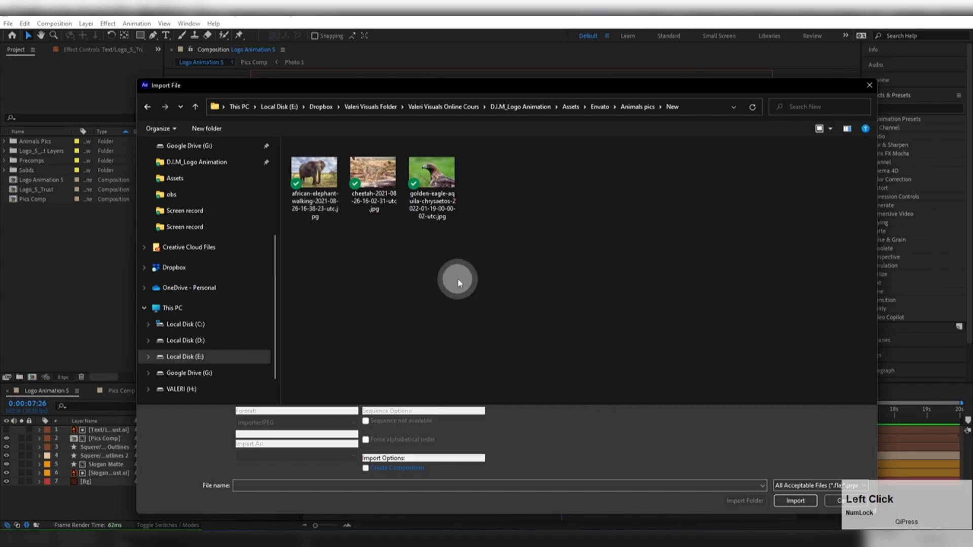
{"action": "left_click_drag", "start_coordinate": [458, 278], "coordinate": [299, 153]}
{"action": "left_click", "coordinate": [794, 493]}
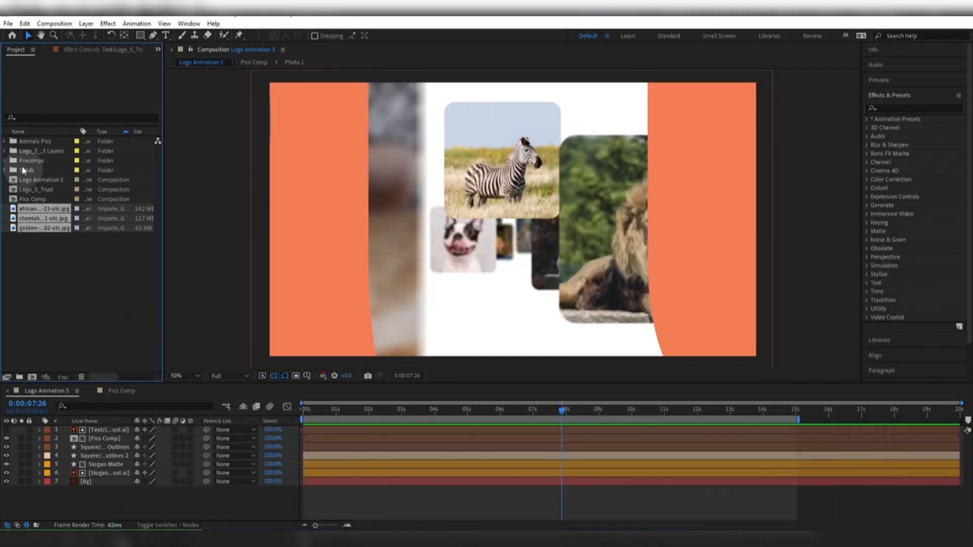
Give all the existing pictures in the Animals Pics folder a green label.
{"action": "left_click", "coordinate": [23, 142]}
{"action": "left_click", "coordinate": [6, 142]}
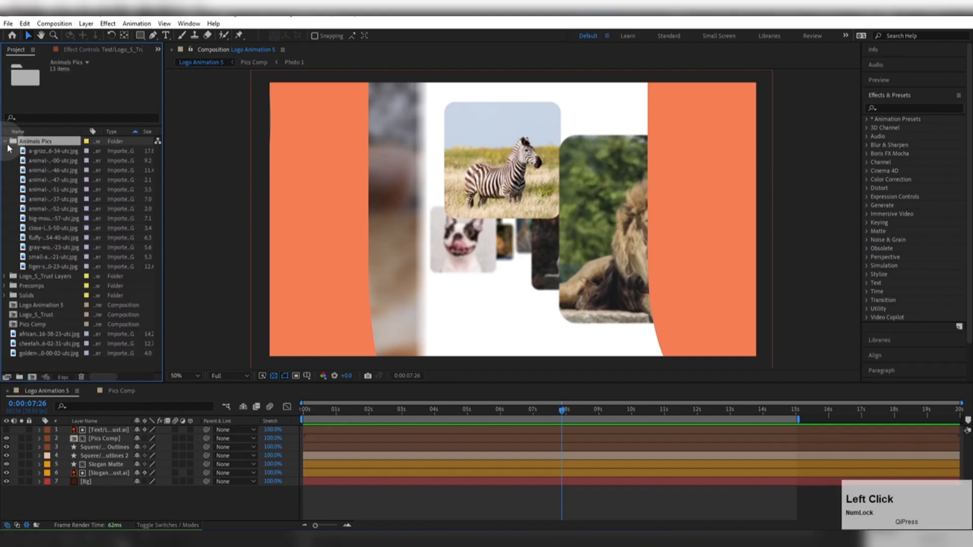
{"action": "left_click", "coordinate": [39, 151]}
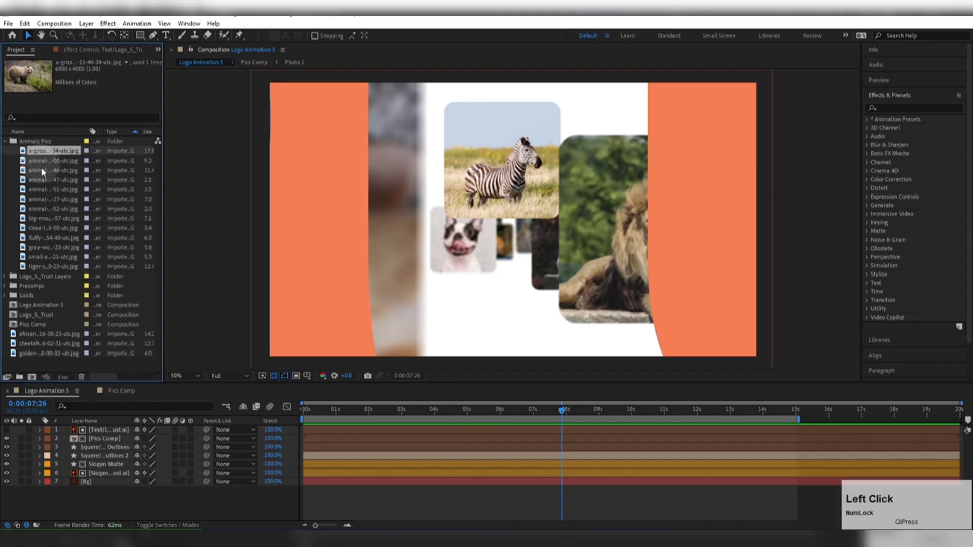
{"action": "left_click", "coordinate": [50, 264], "text": "shift"}
{"action": "left_click", "coordinate": [87, 269]}
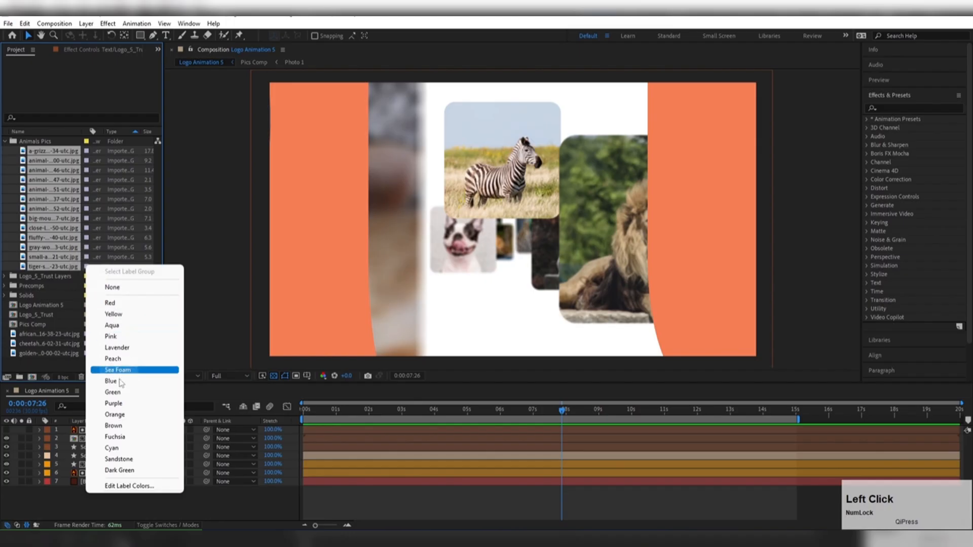
{"action": "left_click", "coordinate": [112, 392]}
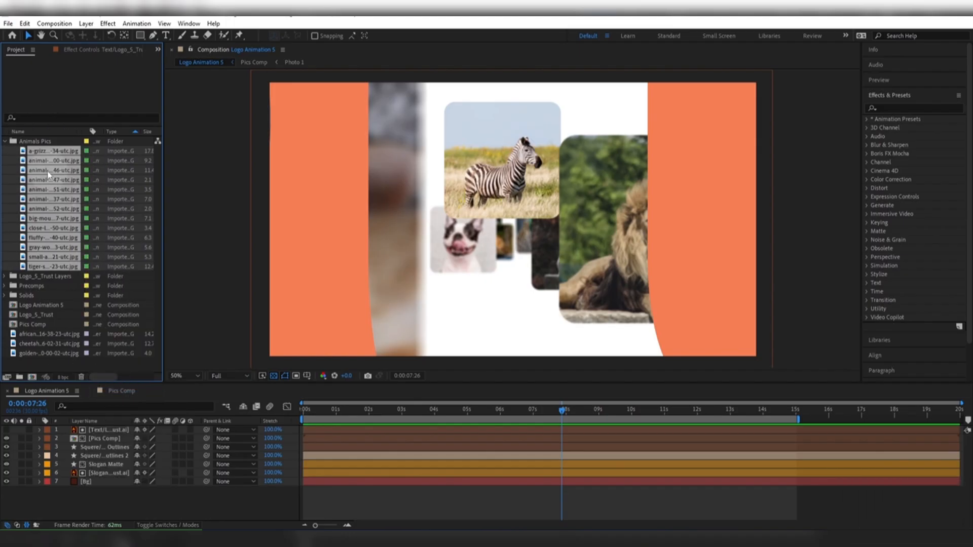
Move the three newly imported elephant, cheetah and golden eagle pictures into the Animals Pics folder.
{"action": "left_click", "coordinate": [40, 336]}
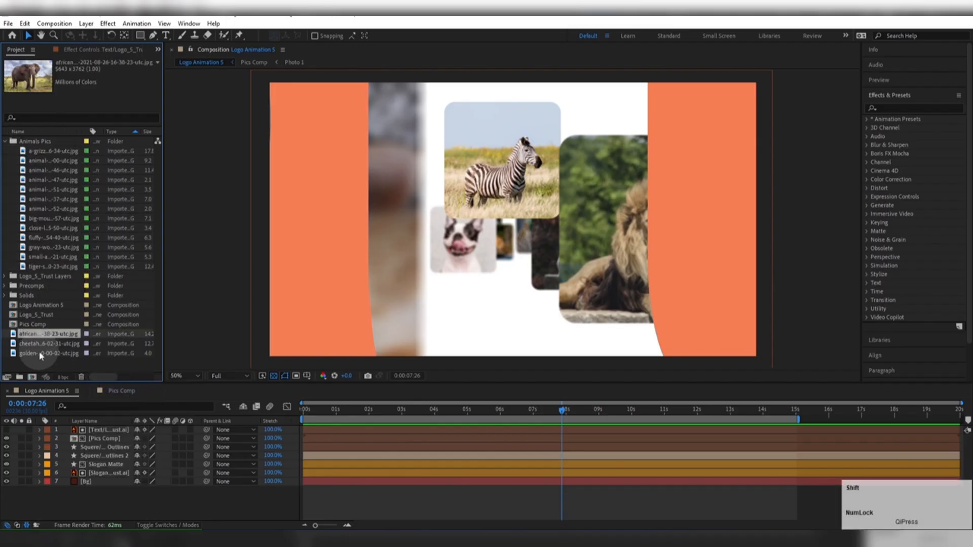
{"action": "left_click", "coordinate": [39, 352], "text": "shift"}
{"action": "left_click_drag", "start_coordinate": [39, 352], "coordinate": [34, 144]}
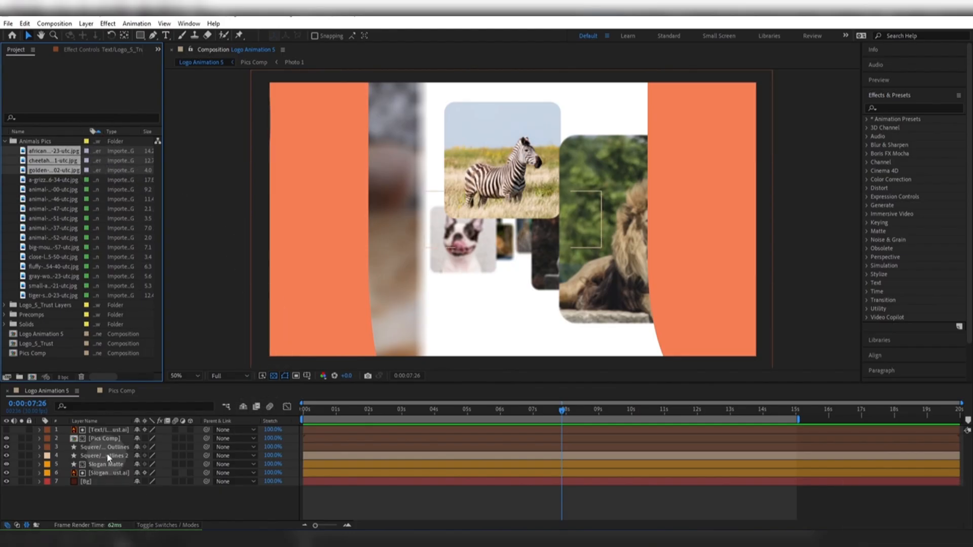
Open the Pics Comp composition, enlarge the timeline to show all its layers, and move the current time to 3:27.
{"action": "double_click", "coordinate": [104, 439]}
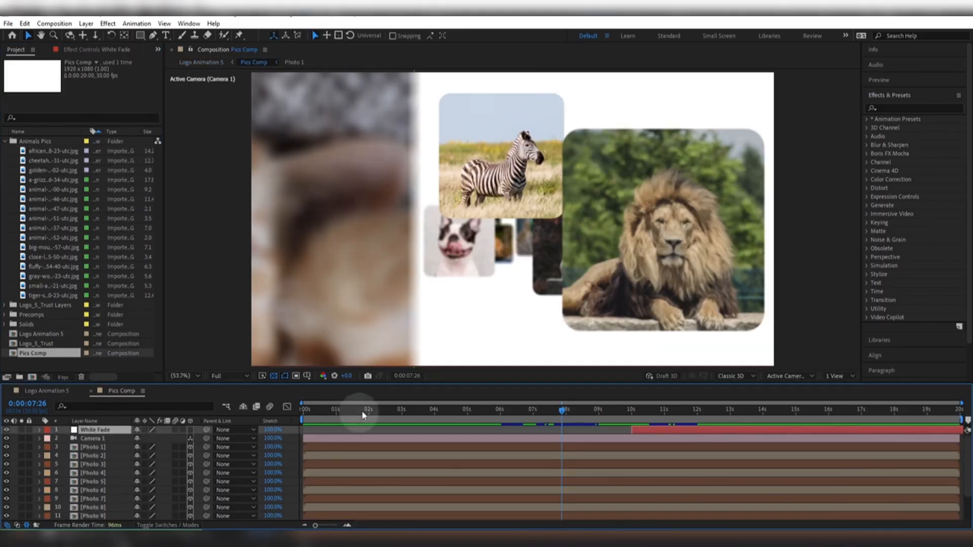
{"action": "left_click_drag", "start_coordinate": [382, 384], "coordinate": [398, 320]}
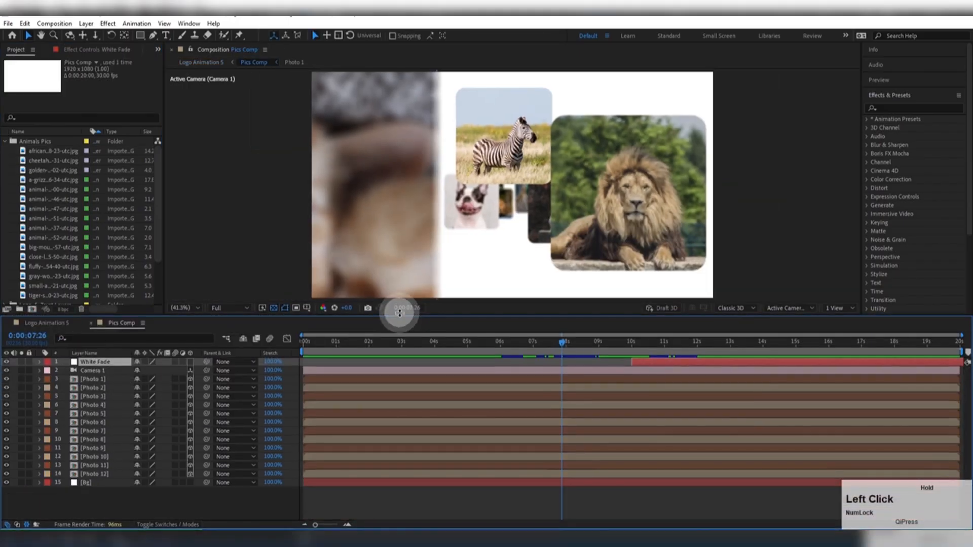
{"action": "left_click_drag", "start_coordinate": [532, 347], "coordinate": [431, 349]}
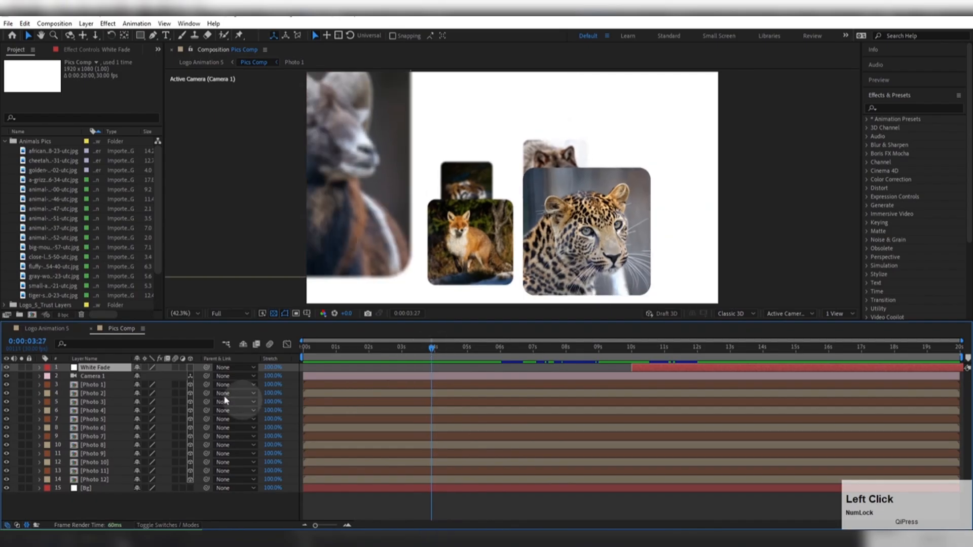
Duplicate the Photo 12 composition in the Precomps folder.
{"action": "scroll", "coordinate": [69, 226], "scroll_direction": "down", "scroll_amount": 3}
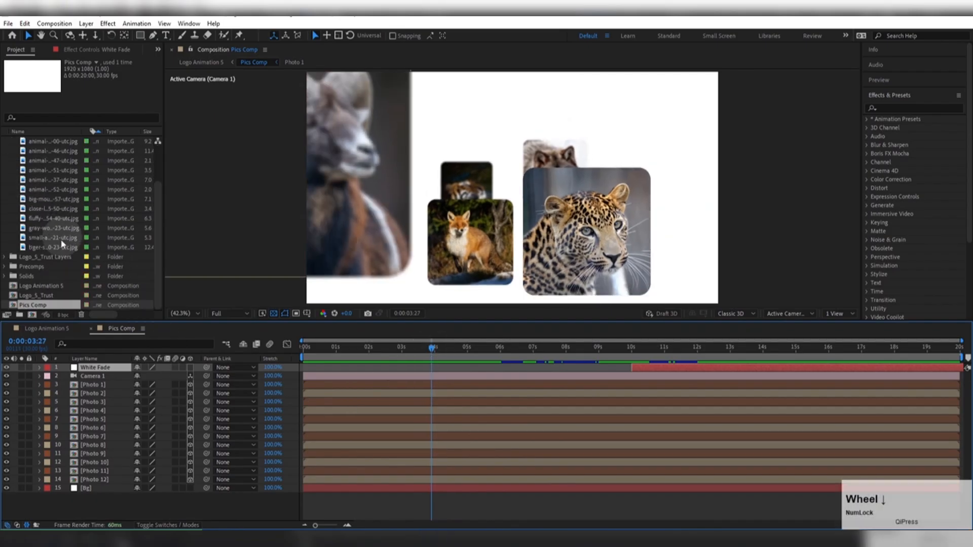
{"action": "left_click", "coordinate": [6, 267]}
{"action": "scroll", "coordinate": [38, 270], "scroll_direction": "down", "scroll_amount": 4}
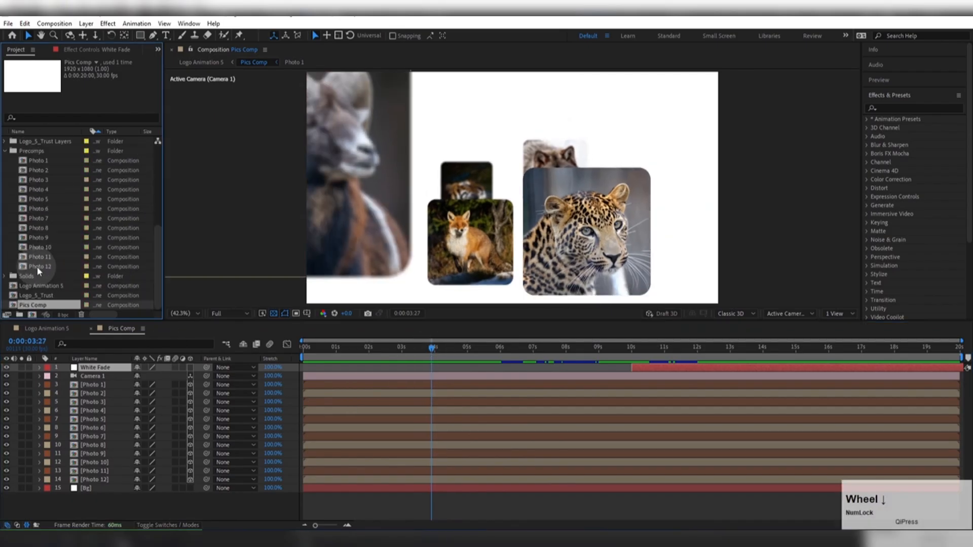
{"action": "left_click", "coordinate": [37, 267]}
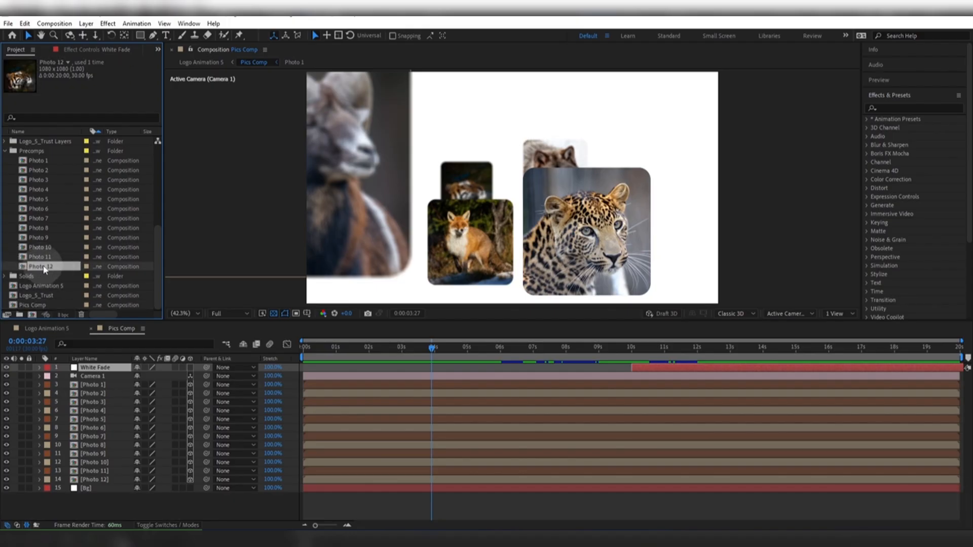
{"action": "key", "text": "ctrl+d"}
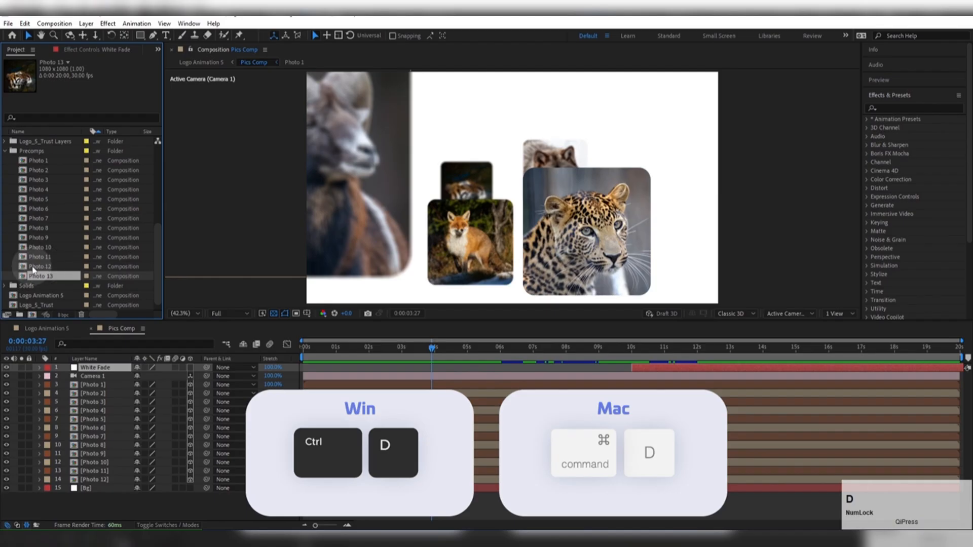
Open the Photo 13 composition and replace its tiger picture with the African elephant picture.
{"action": "double_click", "coordinate": [42, 277]}
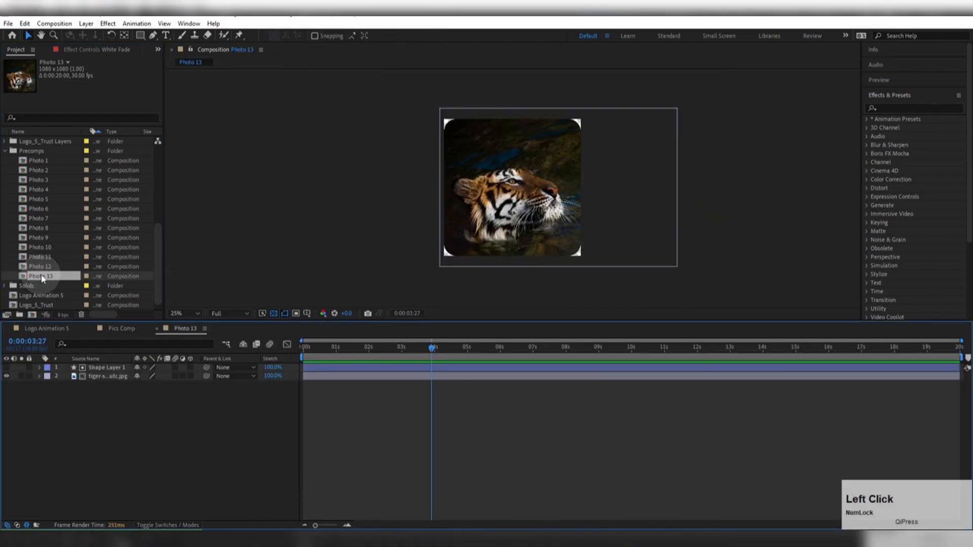
{"action": "left_click", "coordinate": [97, 378]}
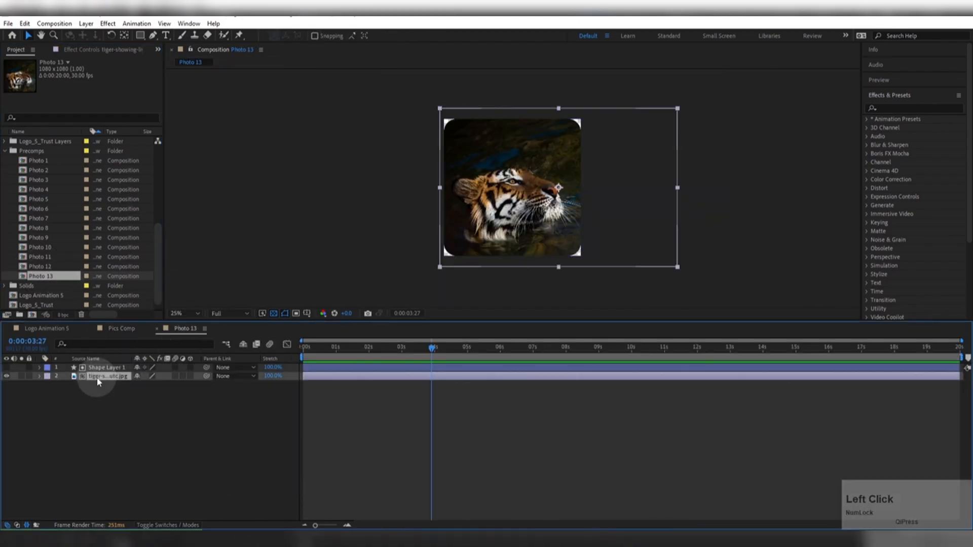
{"action": "scroll", "coordinate": [57, 228], "scroll_direction": "up", "scroll_amount": 5}
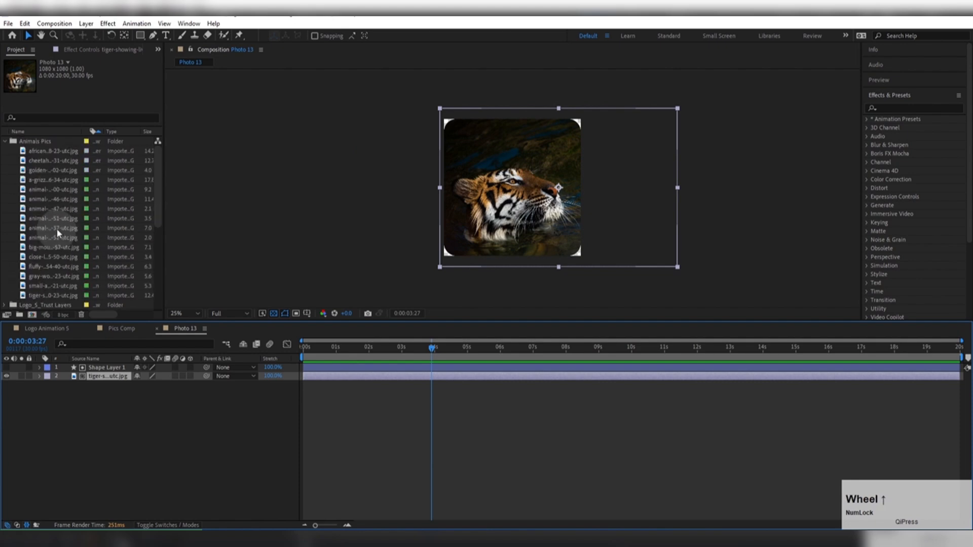
{"action": "left_click", "coordinate": [48, 151]}
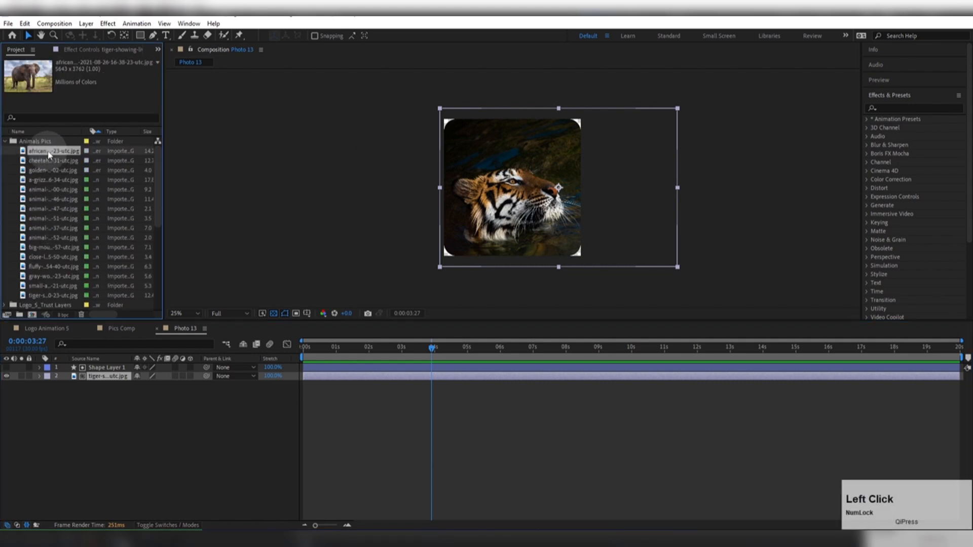
{"action": "left_click_drag", "start_coordinate": [49, 154], "coordinate": [439, 199]}
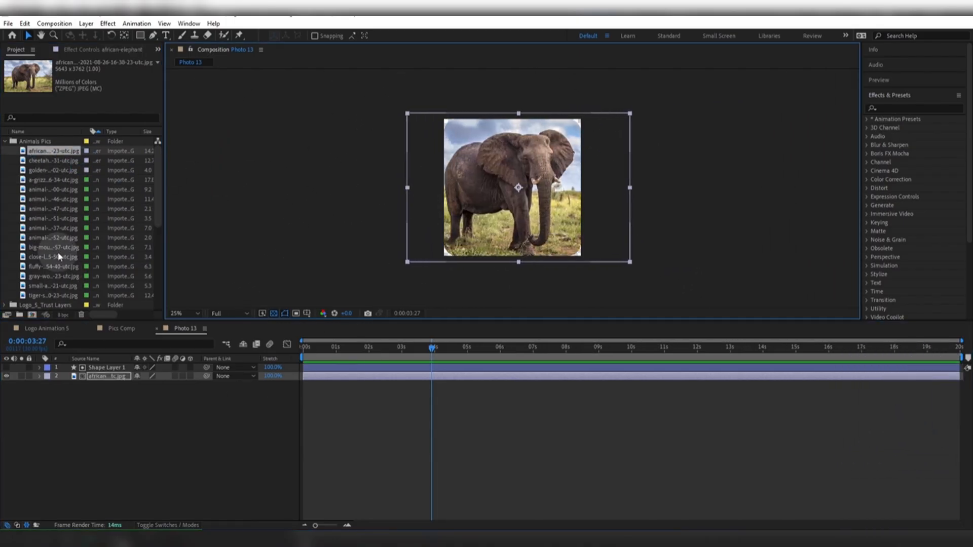
Give the African elephant picture a Green label and duplicate the Photo 13 composition in the Precomps folder.
{"action": "left_click", "coordinate": [87, 151]}
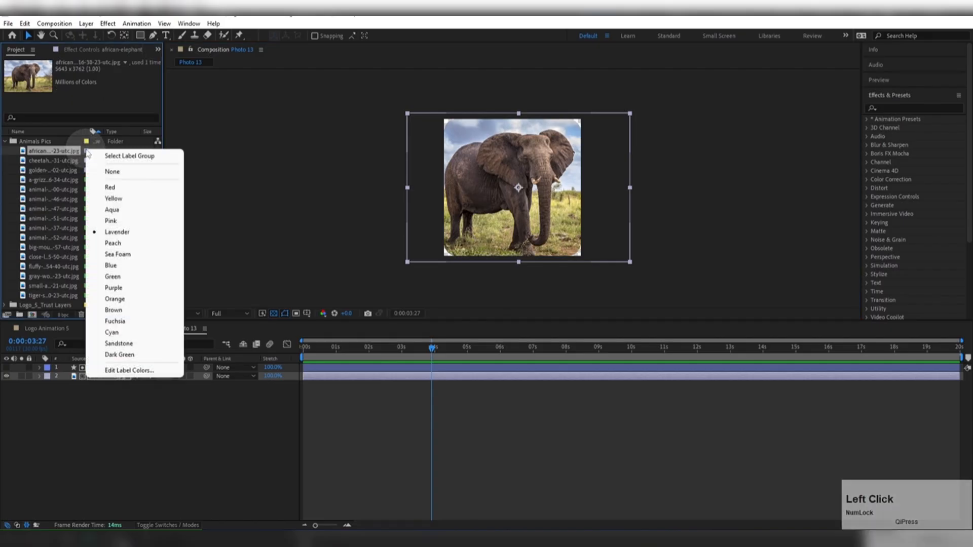
{"action": "left_click", "coordinate": [122, 279]}
{"action": "scroll", "coordinate": [61, 249], "scroll_direction": "down", "scroll_amount": 5}
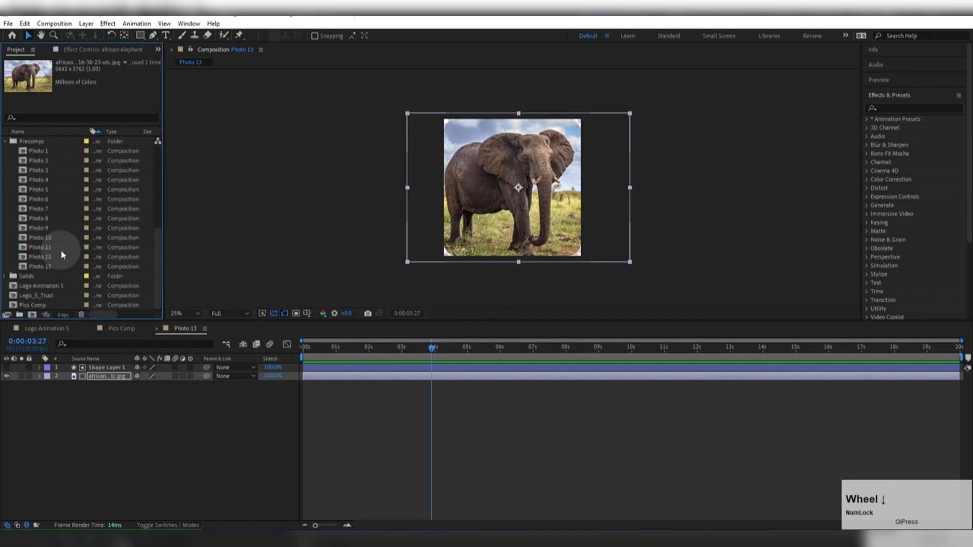
{"action": "left_click", "coordinate": [38, 265]}
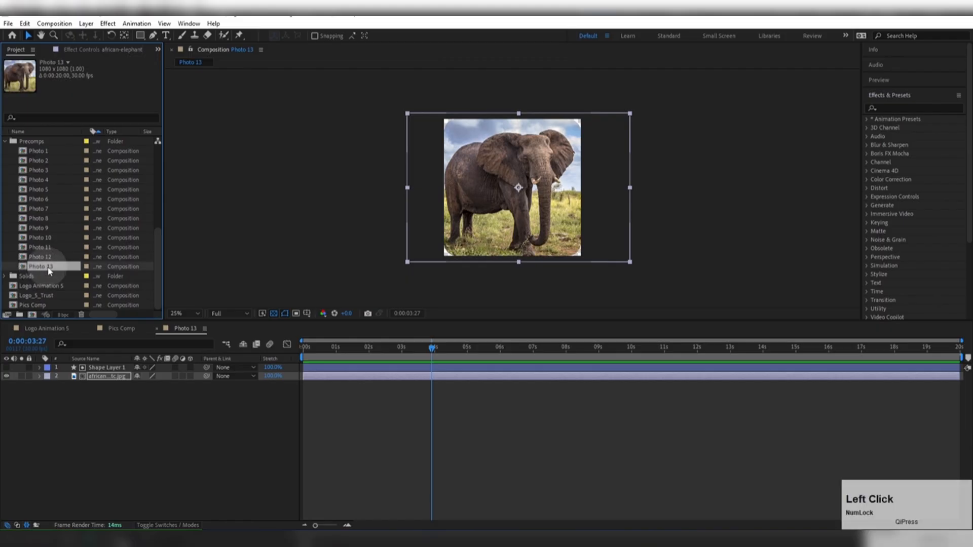
{"action": "key", "text": "ctrl+d"}
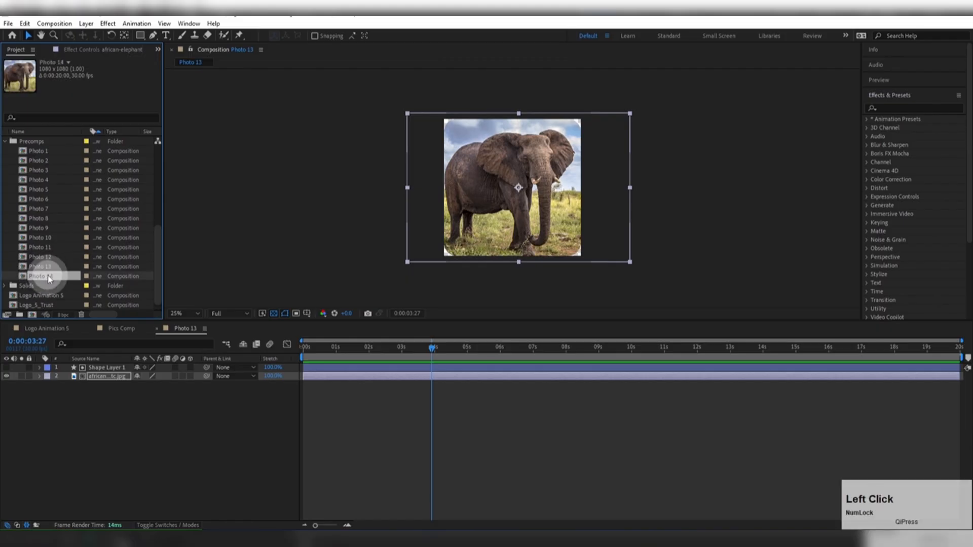
Open the Photo 14 composition and replace its elephant picture with the golden eagle picture.
{"action": "double_click", "coordinate": [49, 276]}
{"action": "left_click", "coordinate": [86, 376]}
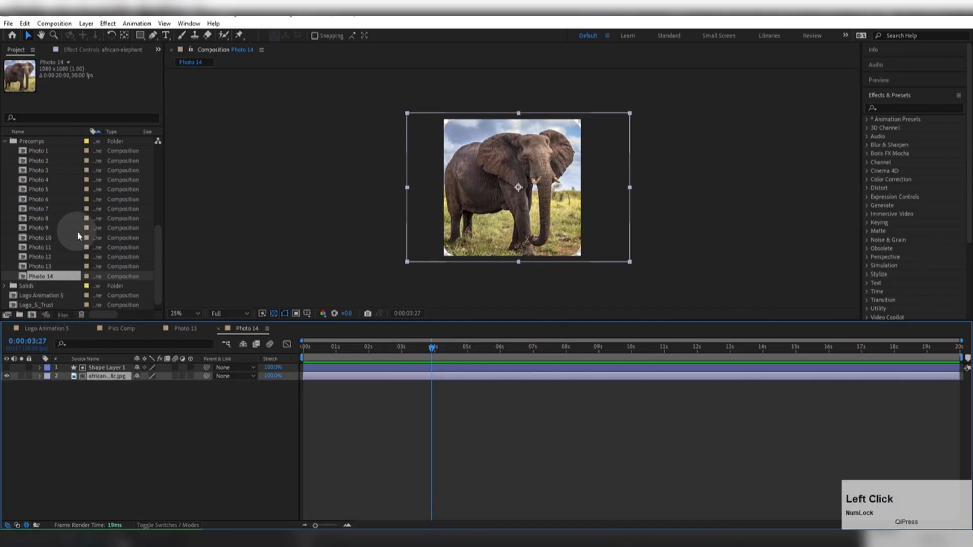
{"action": "scroll", "coordinate": [77, 238], "scroll_direction": "up", "scroll_amount": 5}
{"action": "left_click", "coordinate": [53, 161]}
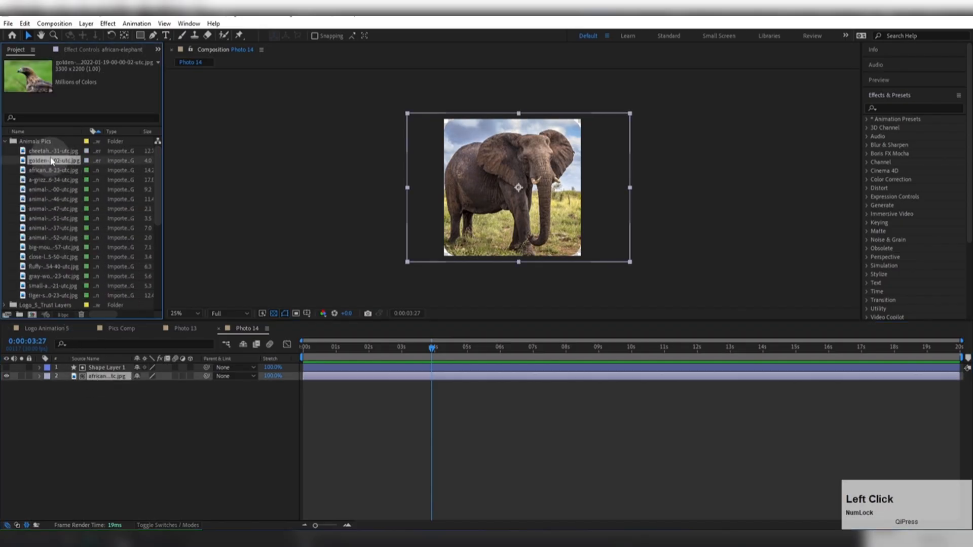
{"action": "left_click_drag", "start_coordinate": [49, 162], "coordinate": [405, 277]}
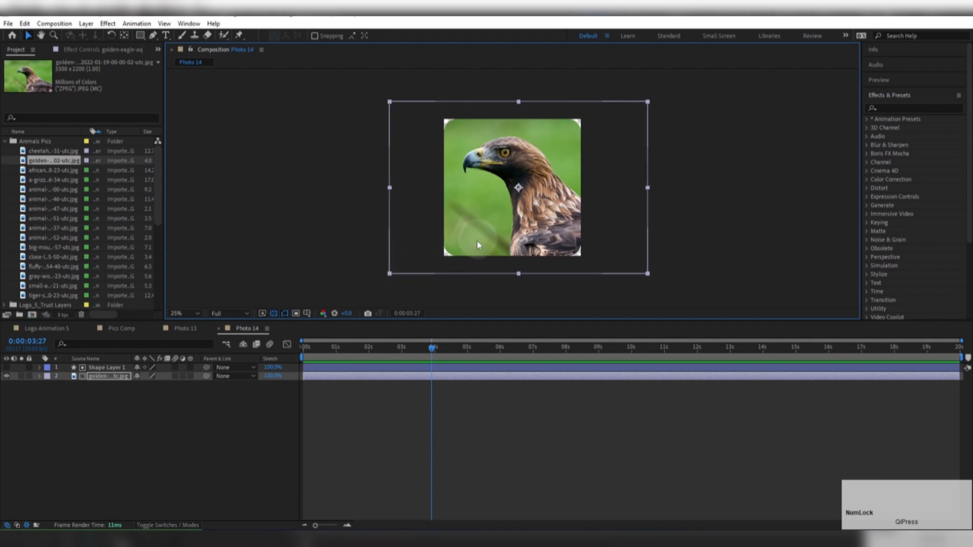
Give the golden eagle picture a Green label and duplicate the Photo 14 composition in the Precomps folder.
{"action": "left_click", "coordinate": [86, 160]}
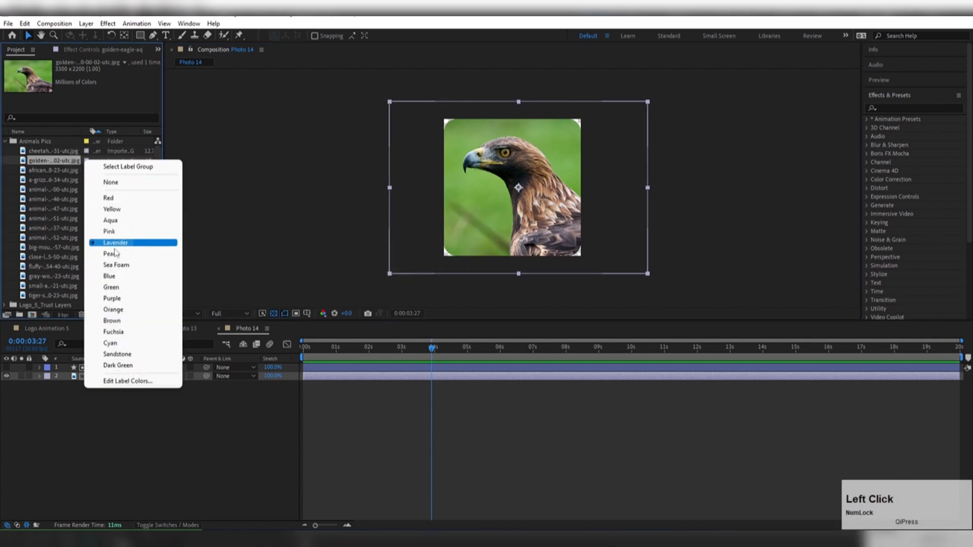
{"action": "left_click", "coordinate": [111, 287]}
{"action": "scroll", "coordinate": [50, 251], "scroll_direction": "down", "scroll_amount": 5}
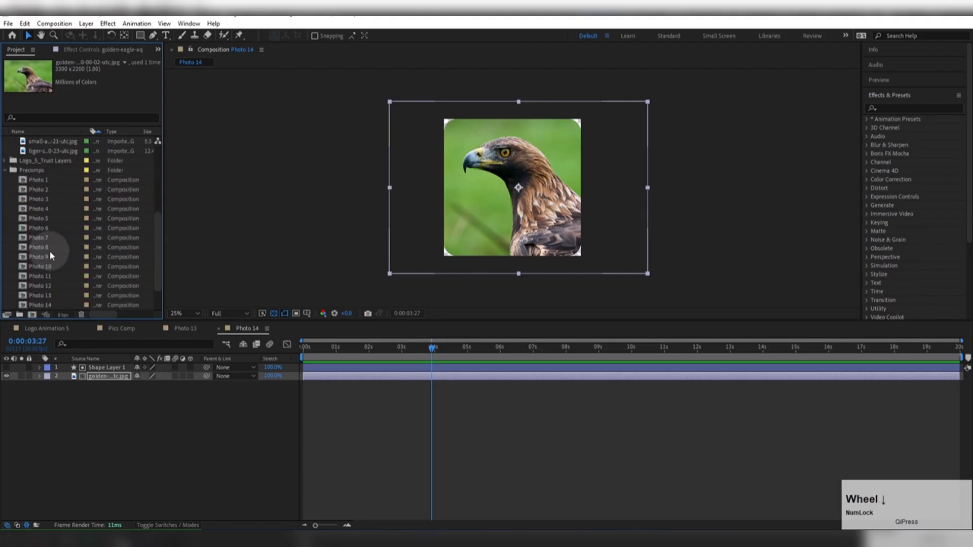
{"action": "left_click", "coordinate": [39, 275]}
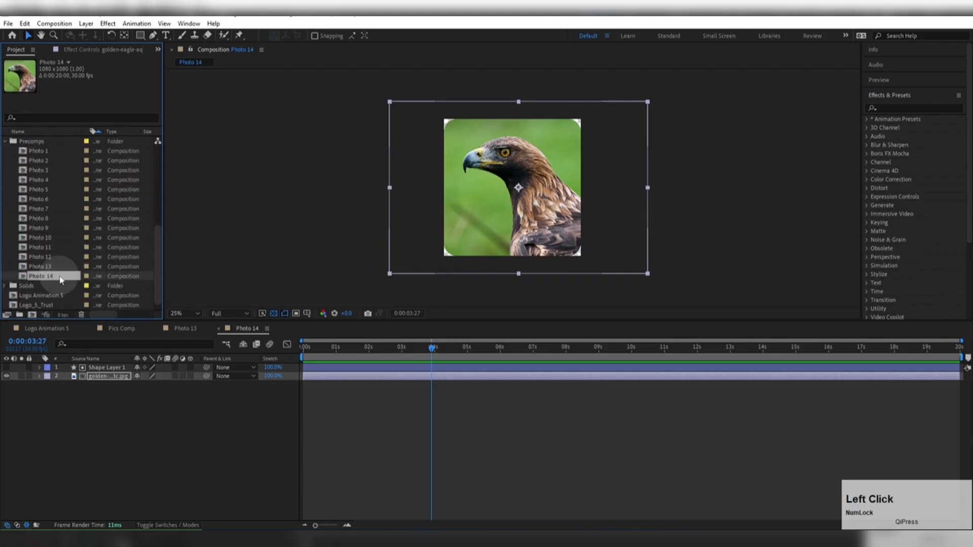
{"action": "key", "text": "ctrl+d"}
Open the Photo 15 composition and replace its golden eagle picture with the cheetah picture.
{"action": "double_click", "coordinate": [54, 287]}
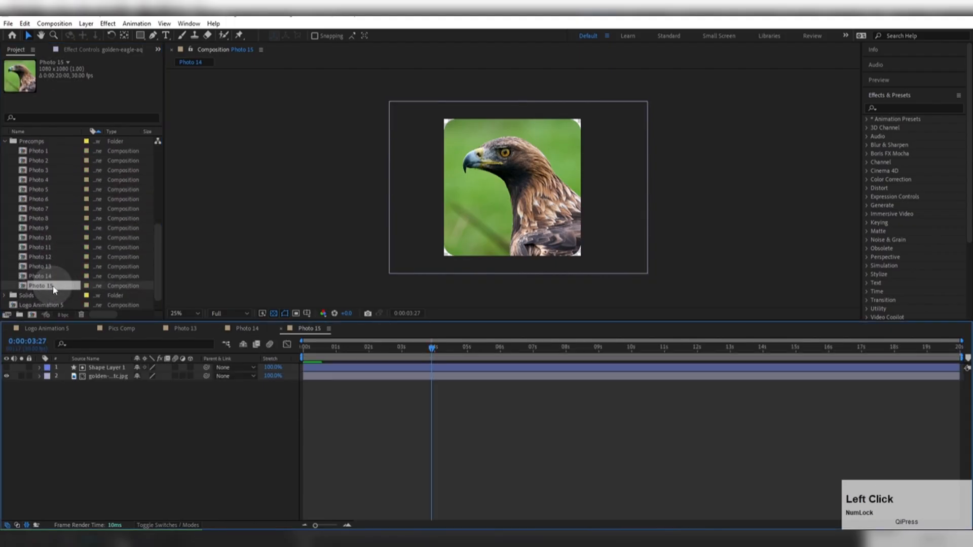
{"action": "scroll", "coordinate": [69, 246], "scroll_direction": "up", "scroll_amount": 5}
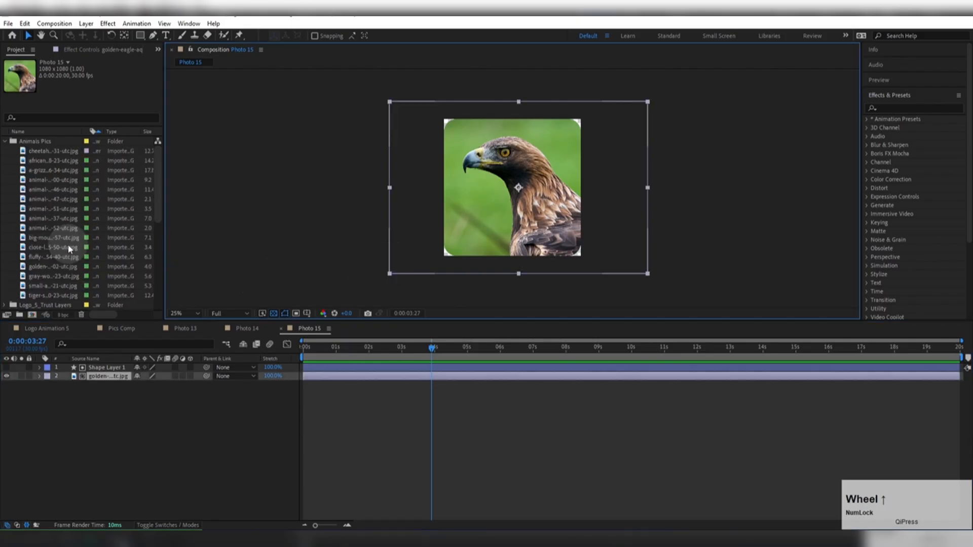
{"action": "left_click", "coordinate": [59, 152]}
{"action": "left_click_drag", "start_coordinate": [59, 152], "coordinate": [410, 218]}
Scale the cheetah picture down and reposition it so the head and front body fill the rounded square.
{"action": "scroll", "coordinate": [418, 152], "scroll_direction": "down", "scroll_amount": 1}
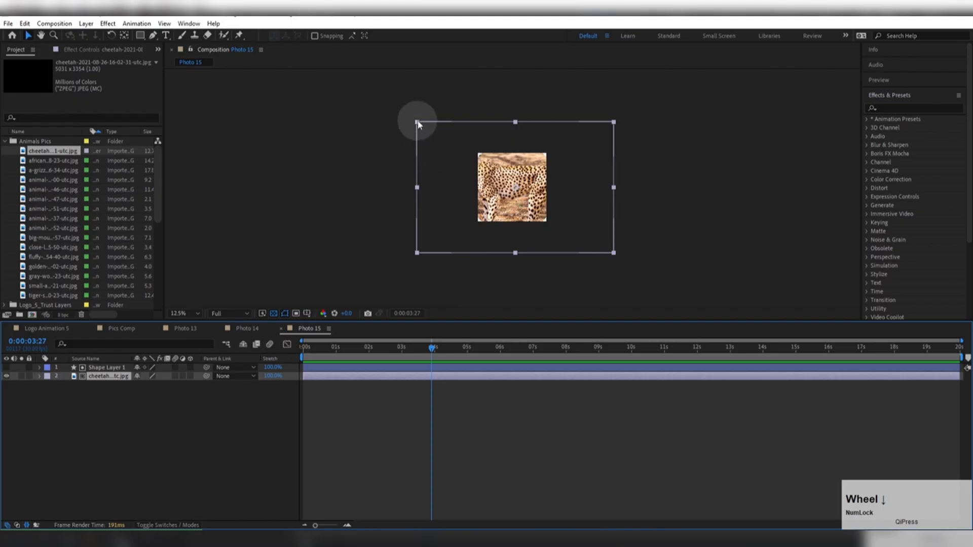
{"action": "left_click_drag", "start_coordinate": [418, 123], "coordinate": [451, 152]}
{"action": "left_click_drag", "start_coordinate": [504, 201], "coordinate": [522, 207]}
{"action": "scroll", "coordinate": [518, 214], "scroll_direction": "up", "scroll_amount": 1}
{"action": "left_click_drag", "start_coordinate": [479, 231], "coordinate": [481, 247]}
Give the cheetah picture a Green label and collapse the Animals Pics folder.
{"action": "left_click", "coordinate": [86, 150]}
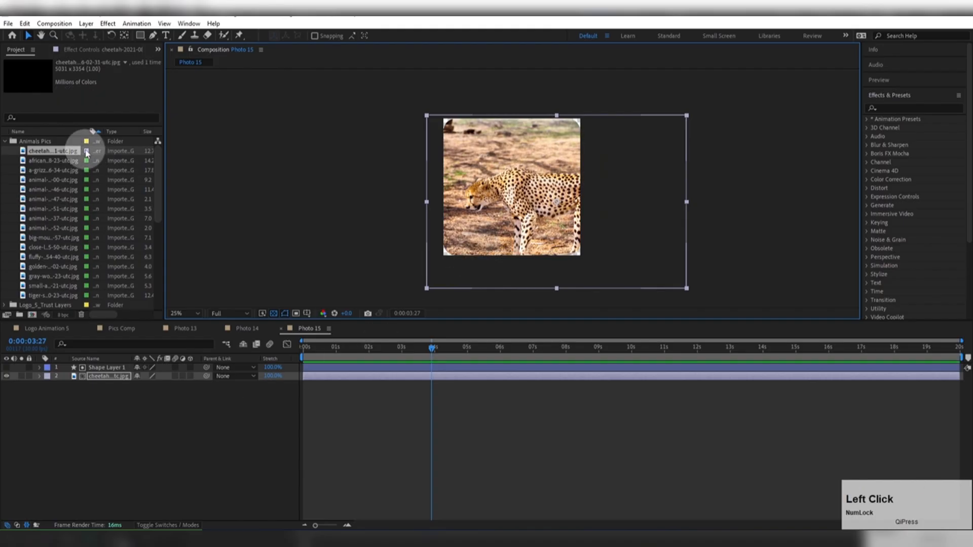
{"action": "left_click", "coordinate": [110, 277]}
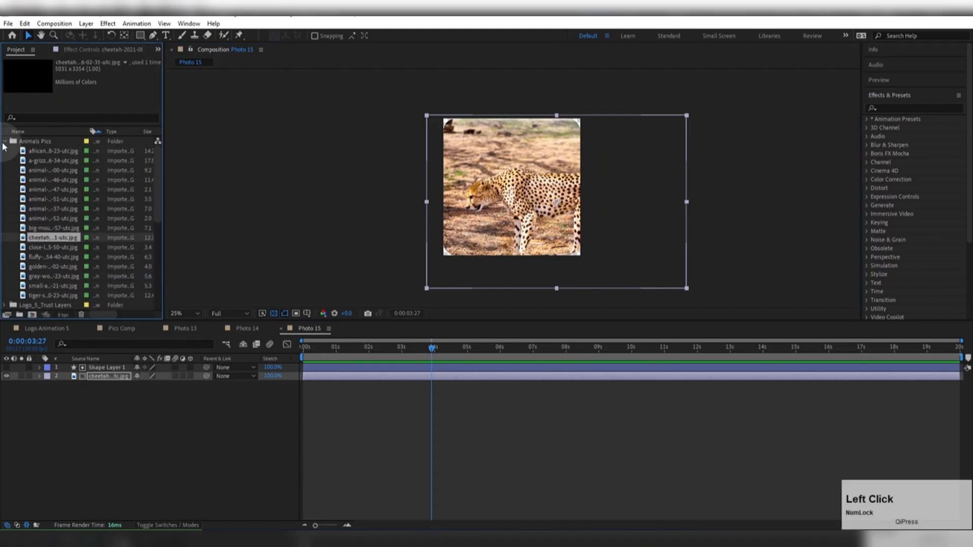
{"action": "left_click", "coordinate": [5, 140]}
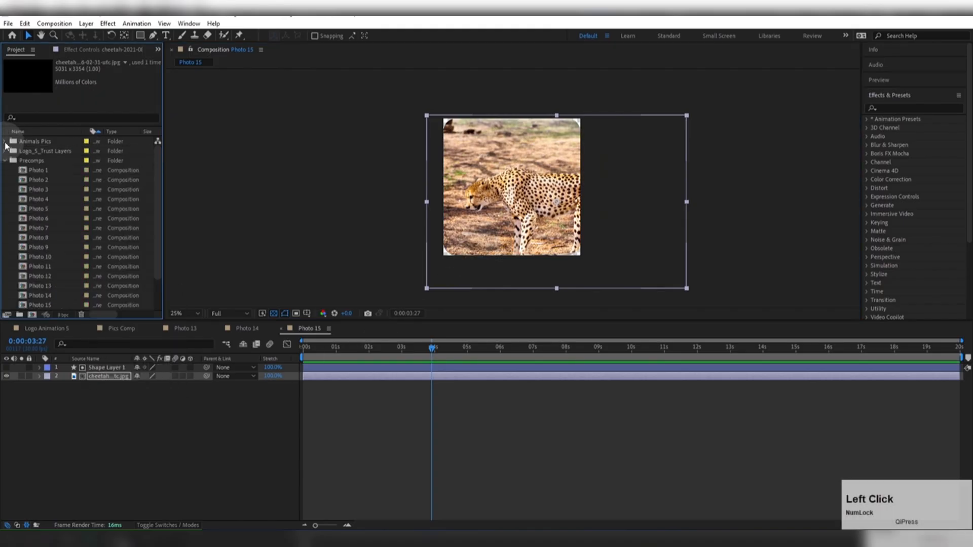
Close the Photo 15, Photo 14 and Photo 13 timelines to return to Pics Comp.
{"action": "left_click", "coordinate": [281, 328]}
{"action": "left_click", "coordinate": [219, 329]}
{"action": "left_click", "coordinate": [156, 329]}
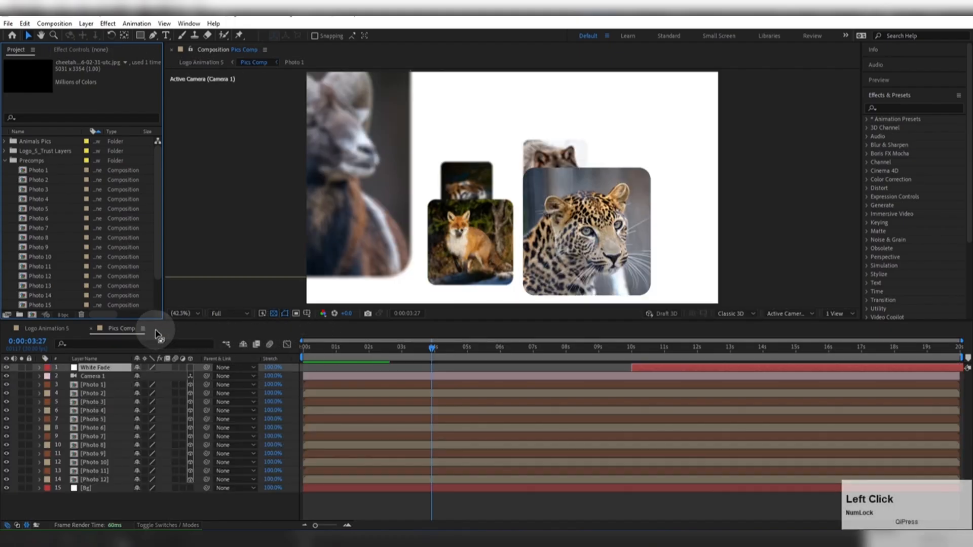
Add the Photo 15 composition as the top layer of Pics Comp and make it a 3D layer.
{"action": "scroll", "coordinate": [39, 197], "scroll_direction": "down", "scroll_amount": 2}
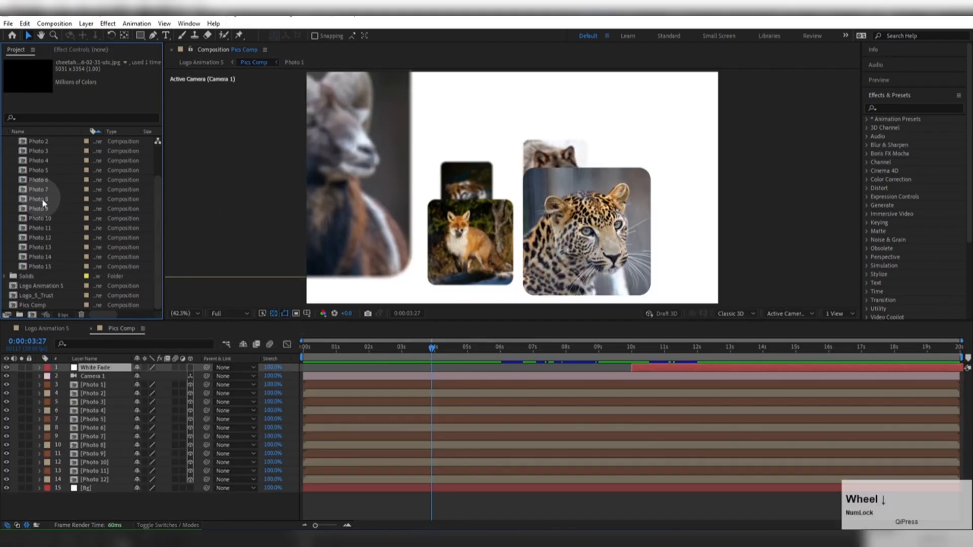
{"action": "left_click", "coordinate": [49, 248]}
{"action": "left_click", "coordinate": [48, 257]}
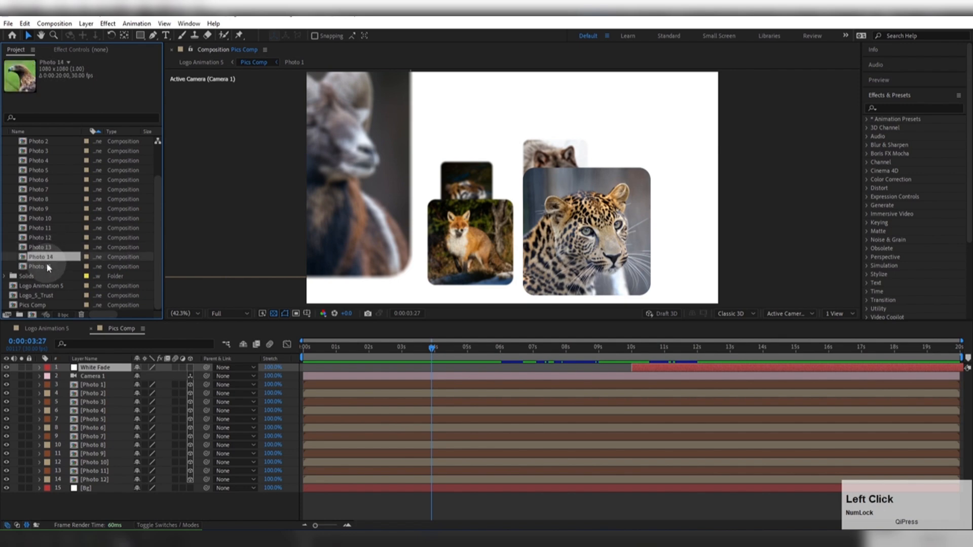
{"action": "left_click", "coordinate": [47, 265]}
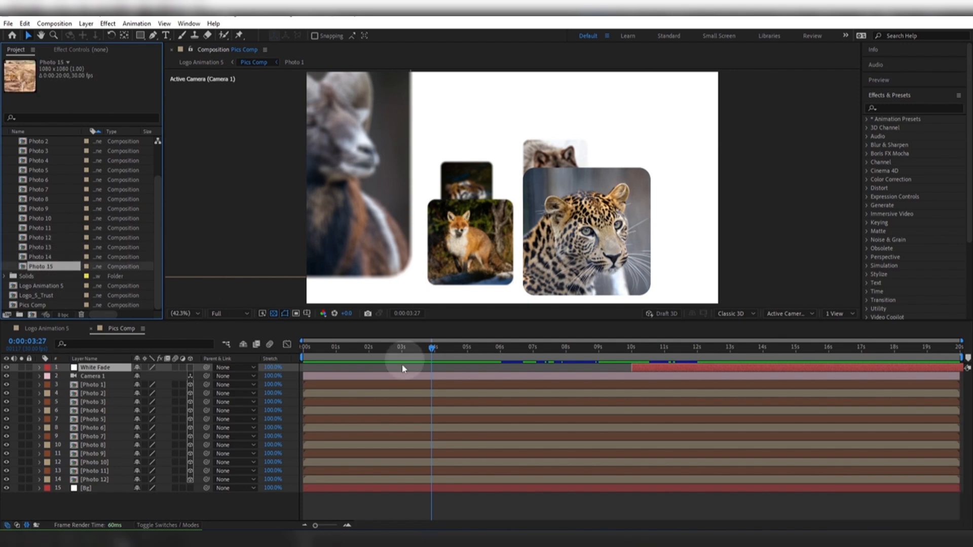
{"action": "left_click", "coordinate": [105, 499]}
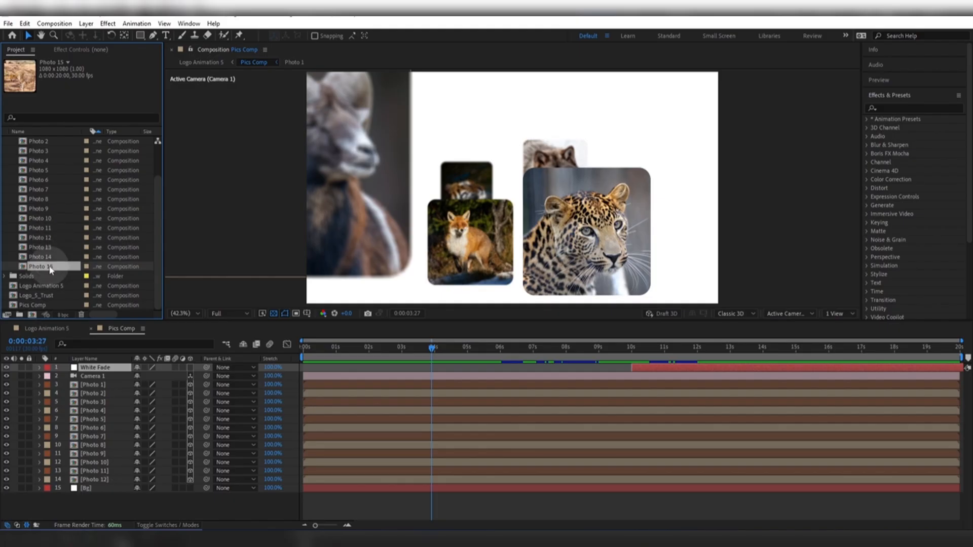
{"action": "left_click_drag", "start_coordinate": [50, 269], "coordinate": [516, 188]}
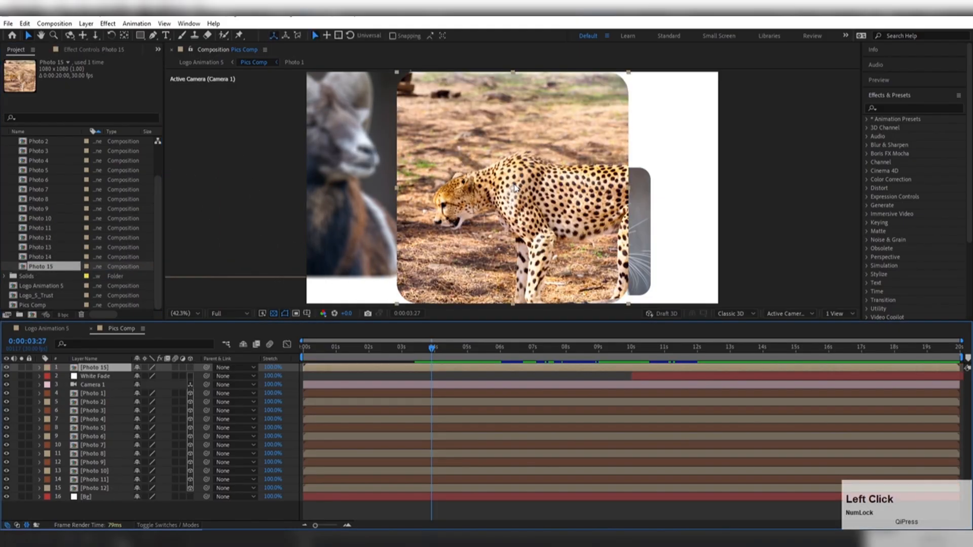
{"action": "left_click", "coordinate": [190, 368]}
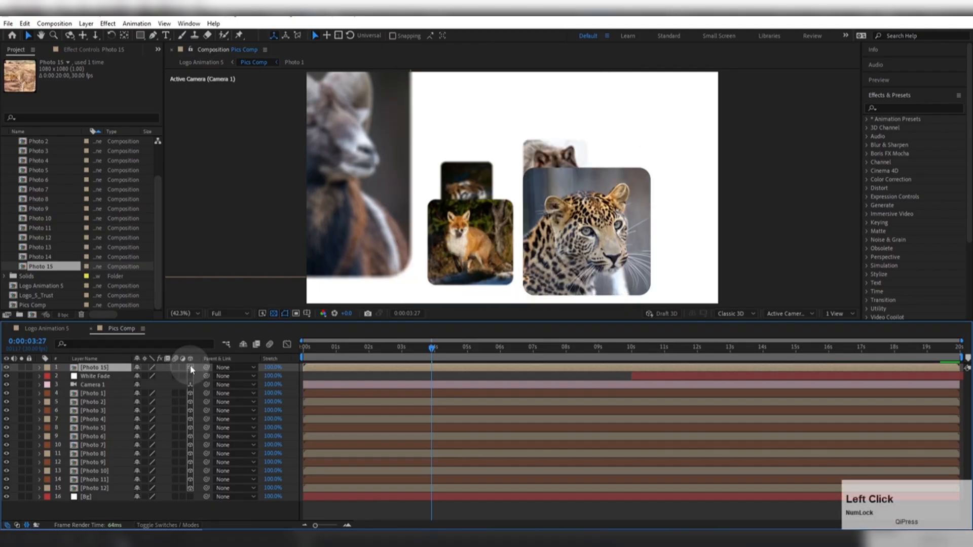
Switch to a two-view layout and try to position the Photo 15 layer in depth in the Top view.
{"action": "left_click", "coordinate": [839, 314]}
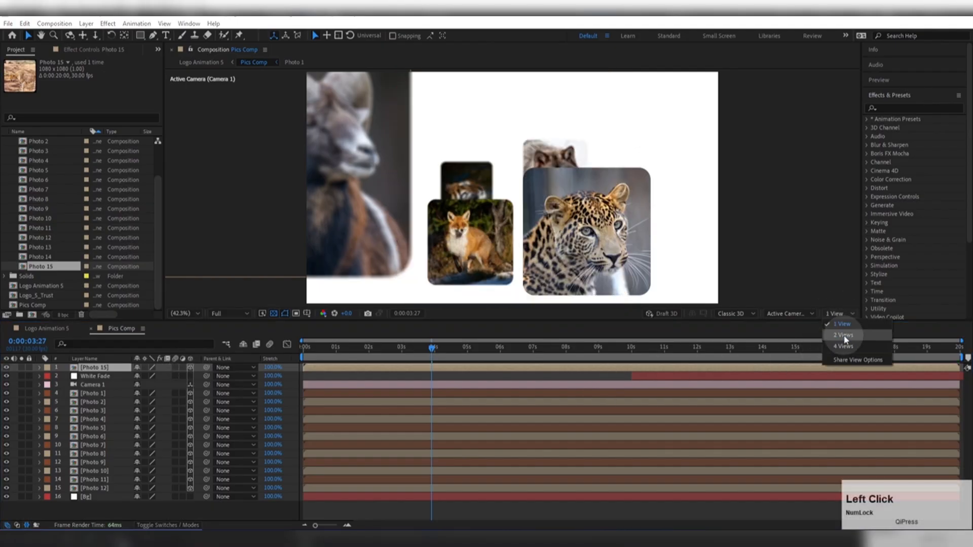
{"action": "left_click", "coordinate": [843, 335]}
{"action": "left_click_drag", "start_coordinate": [337, 211], "coordinate": [338, 93]}
{"action": "key", "text": "space"}
{"action": "left_click_drag", "start_coordinate": [315, 151], "coordinate": [320, 294]}
{"action": "left_click_drag", "start_coordinate": [343, 258], "coordinate": [339, 80]}
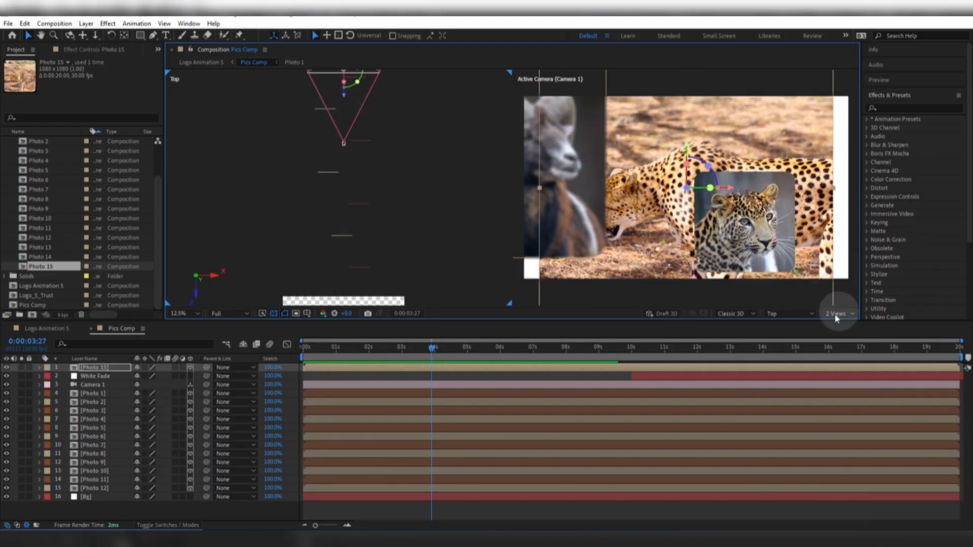
Delete the Photo 15 layer from Pics Comp and return to the single-view layout.
{"action": "left_click", "coordinate": [131, 367]}
{"action": "key", "text": "Delete"}
{"action": "left_click", "coordinate": [823, 316]}
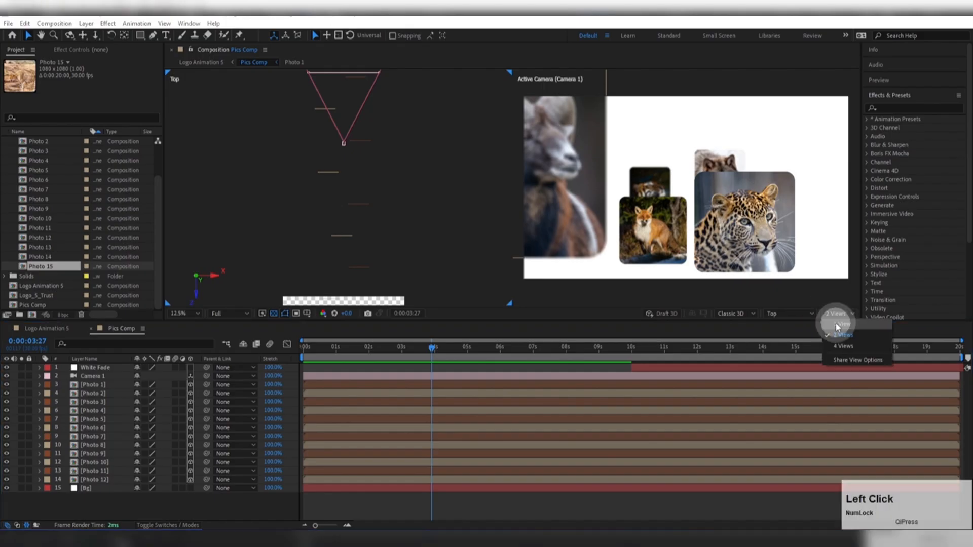
{"action": "left_click", "coordinate": [840, 334]}
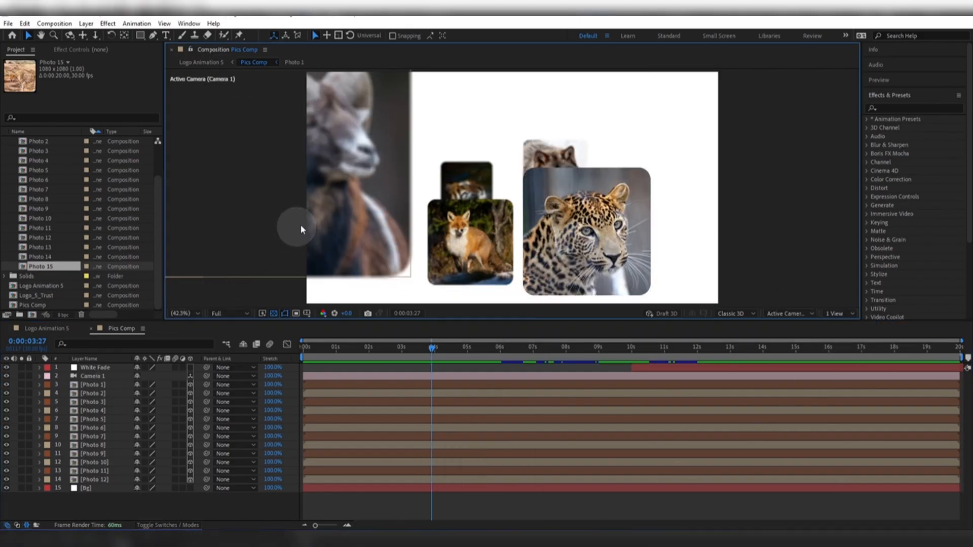
Move the current time to 5:08, duplicate the Photo 7 turtle layer, and place the copy below and left of the original.
{"action": "left_click_drag", "start_coordinate": [434, 349], "coordinate": [476, 347]}
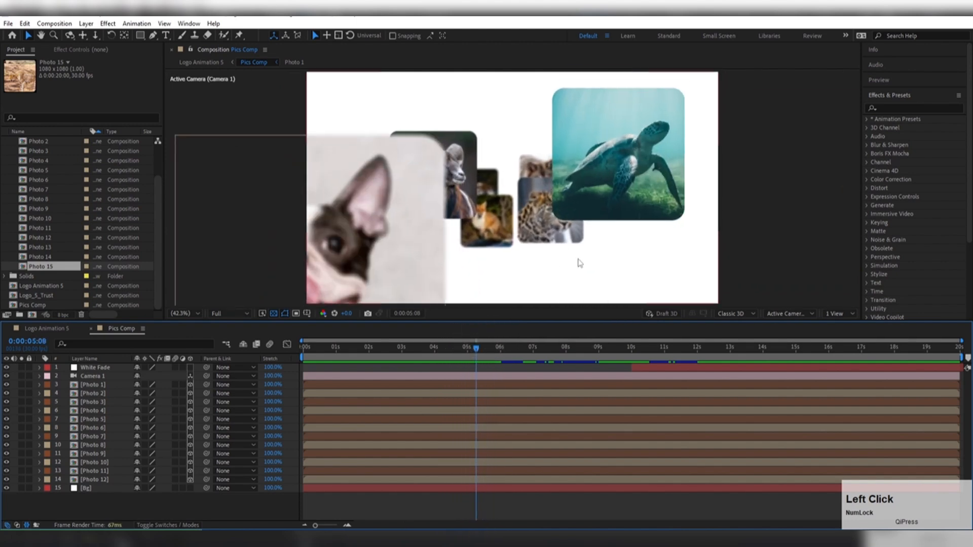
{"action": "left_click", "coordinate": [604, 105]}
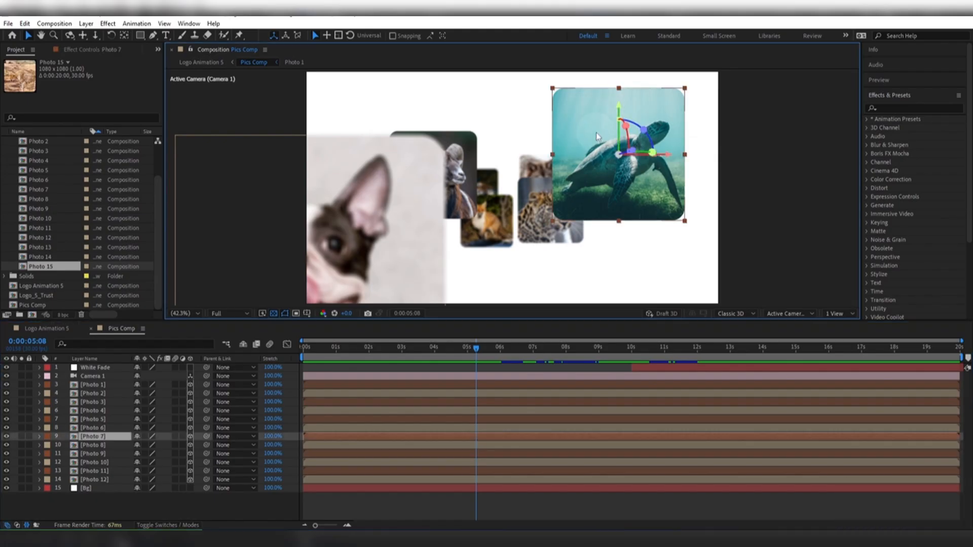
{"action": "key", "text": "ctrl+d"}
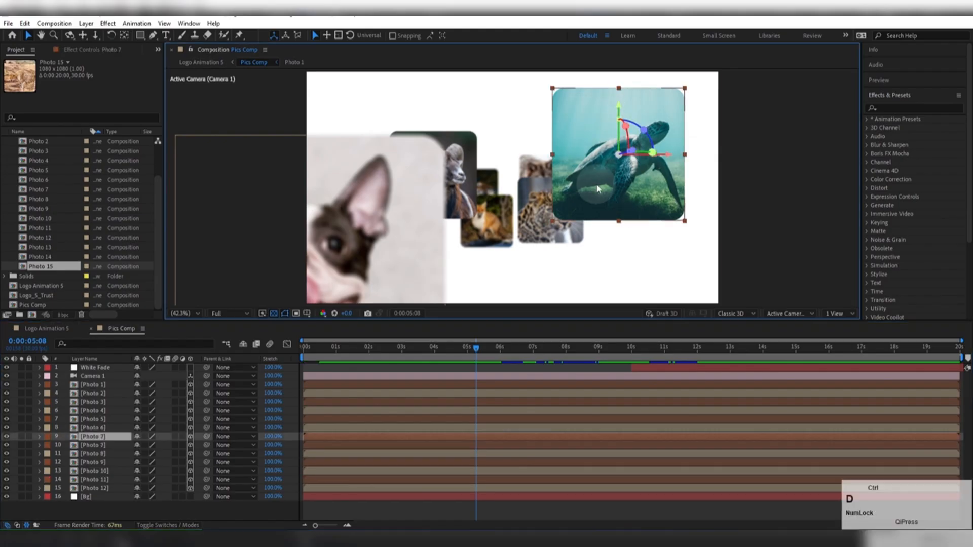
{"action": "left_click_drag", "start_coordinate": [598, 144], "coordinate": [541, 251]}
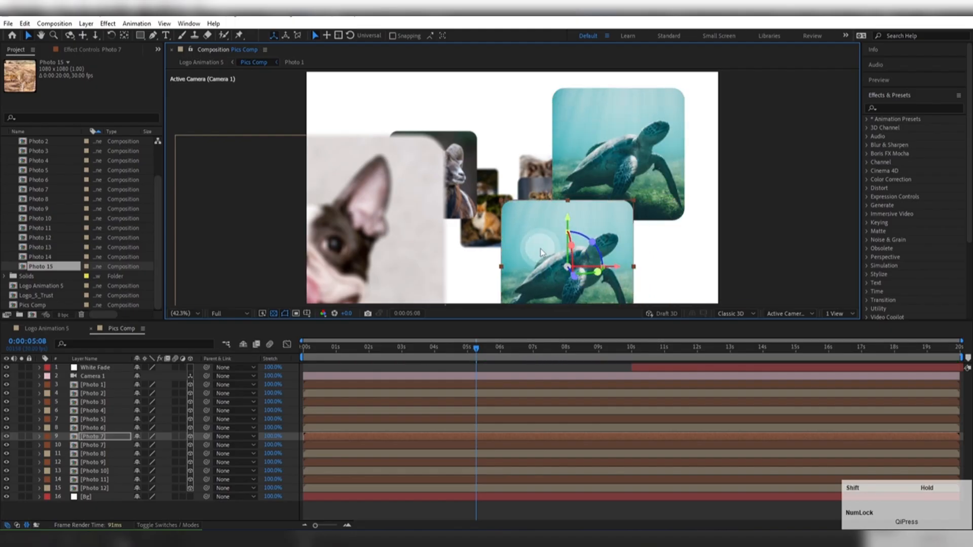
Replace the duplicated Photo 7 layer with the Photo 13 elephant composition and move it slightly upward.
{"action": "left_click", "coordinate": [106, 437]}
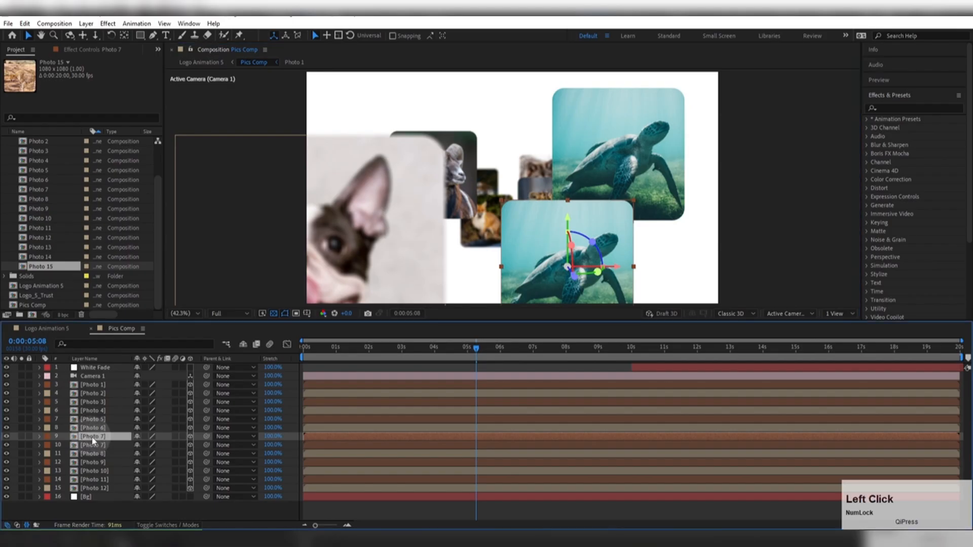
{"action": "left_click", "coordinate": [40, 248]}
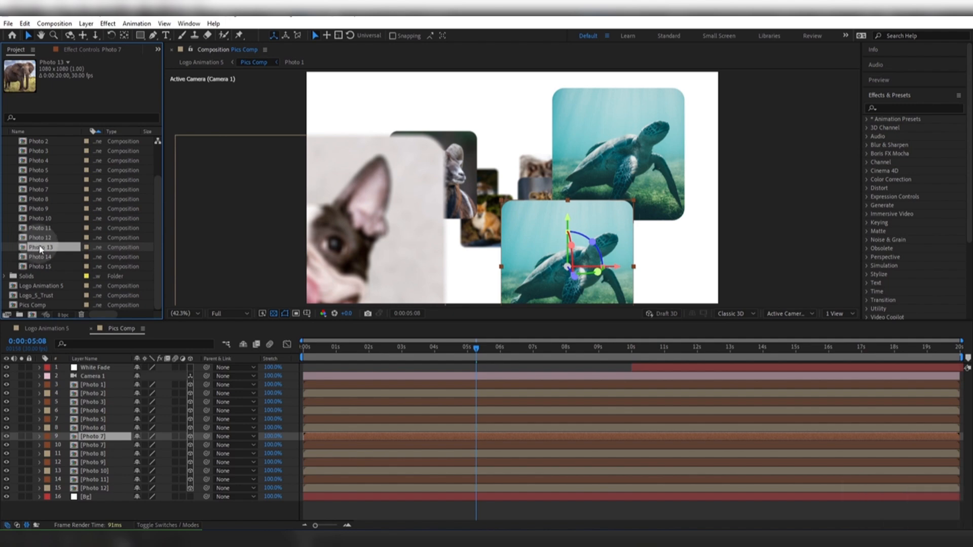
{"action": "left_click_drag", "start_coordinate": [40, 250], "coordinate": [102, 439]}
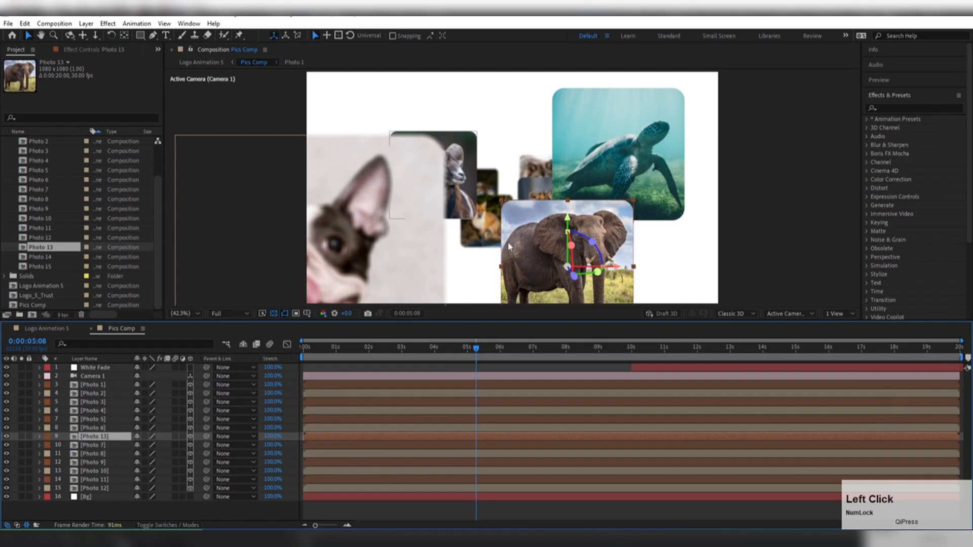
{"action": "left_click_drag", "start_coordinate": [545, 235], "coordinate": [547, 230]}
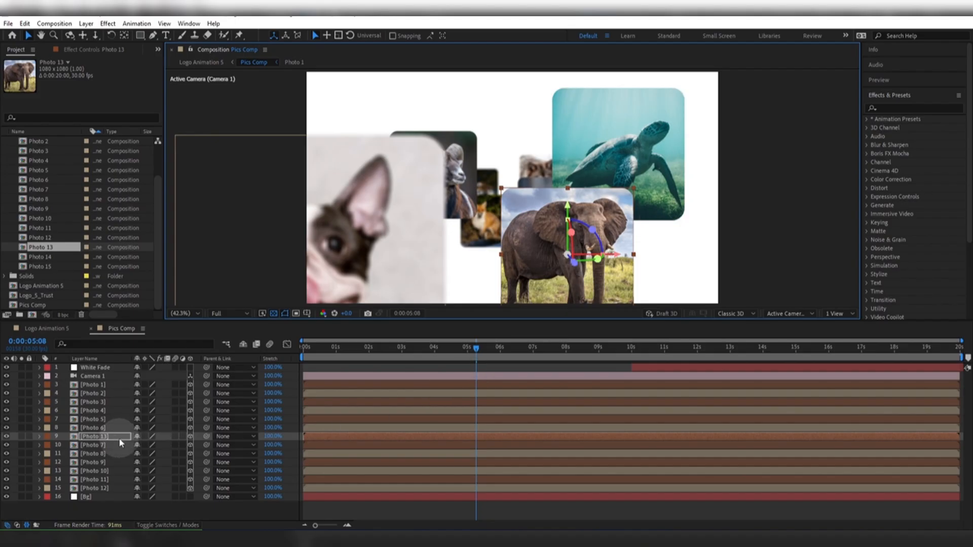
Bring the Photo 13 elephant layer closer to the camera by lowering its Z position to about 2790.
{"action": "key", "text": "p"}
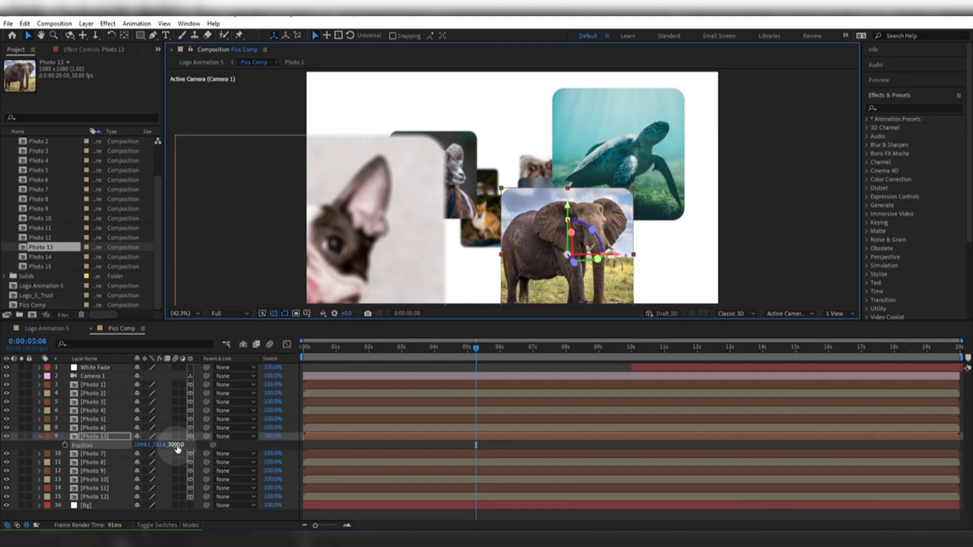
{"action": "left_click_drag", "start_coordinate": [175, 445], "coordinate": [46, 434]}
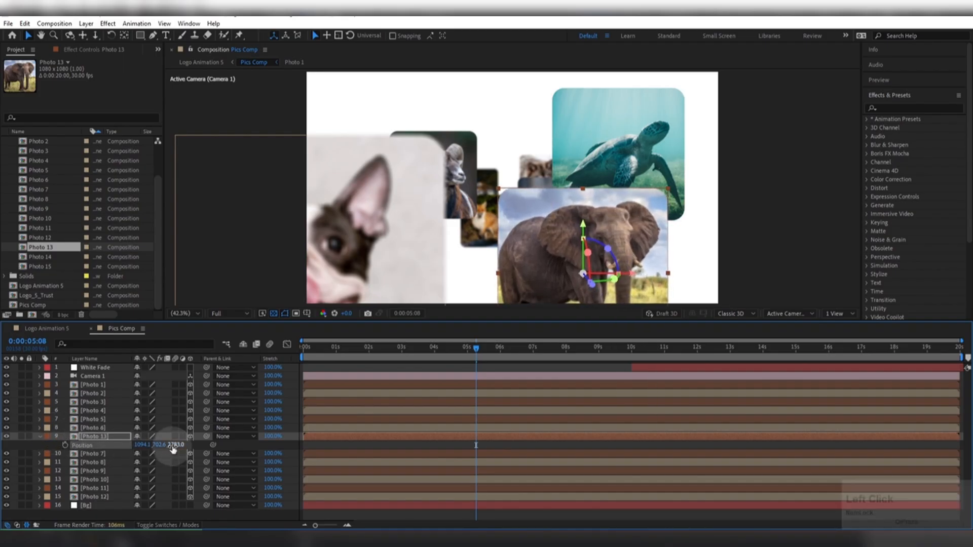
{"action": "left_click", "coordinate": [39, 436]}
Move the current time to 3:09, duplicate the Photo 10 fox layer, and place the copy above the original.
{"action": "left_click_drag", "start_coordinate": [480, 353], "coordinate": [501, 353]}
{"action": "left_click_drag", "start_coordinate": [522, 247], "coordinate": [412, 339]}
{"action": "left_click", "coordinate": [433, 248]}
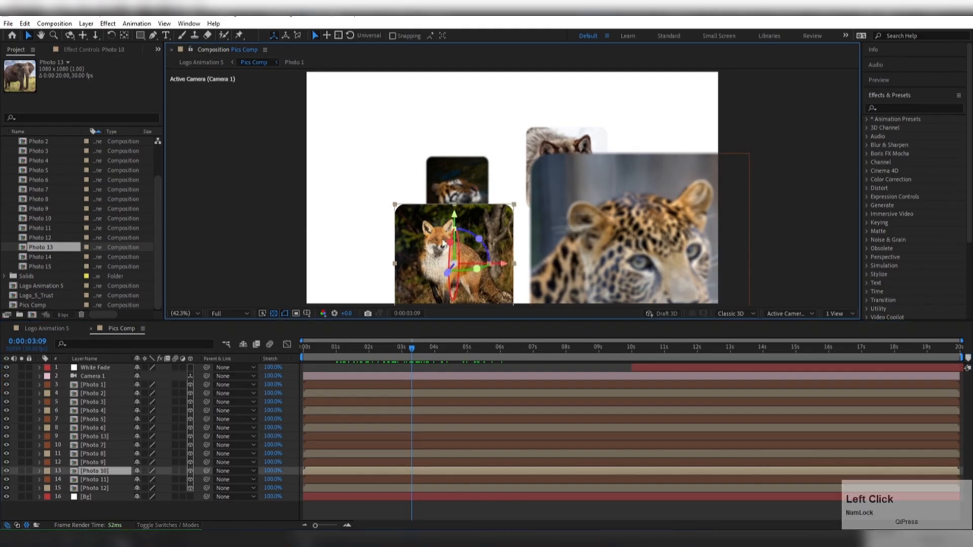
{"action": "key", "text": "ctrl+d"}
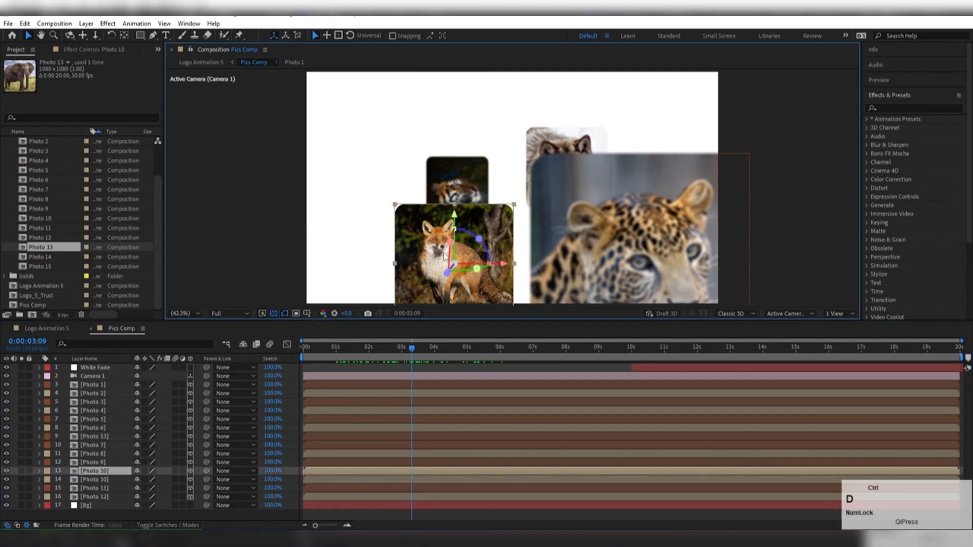
{"action": "left_click_drag", "start_coordinate": [436, 271], "coordinate": [418, 159]}
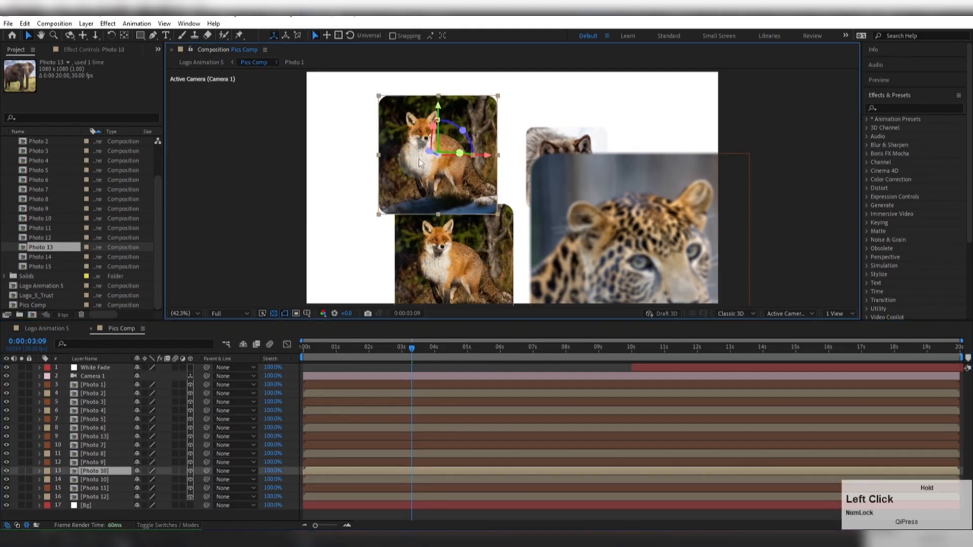
Replace the duplicated fox layer with the Photo 14 eagle composition and position it at 857.6, 322.4, 4229.
{"action": "left_click", "coordinate": [47, 257]}
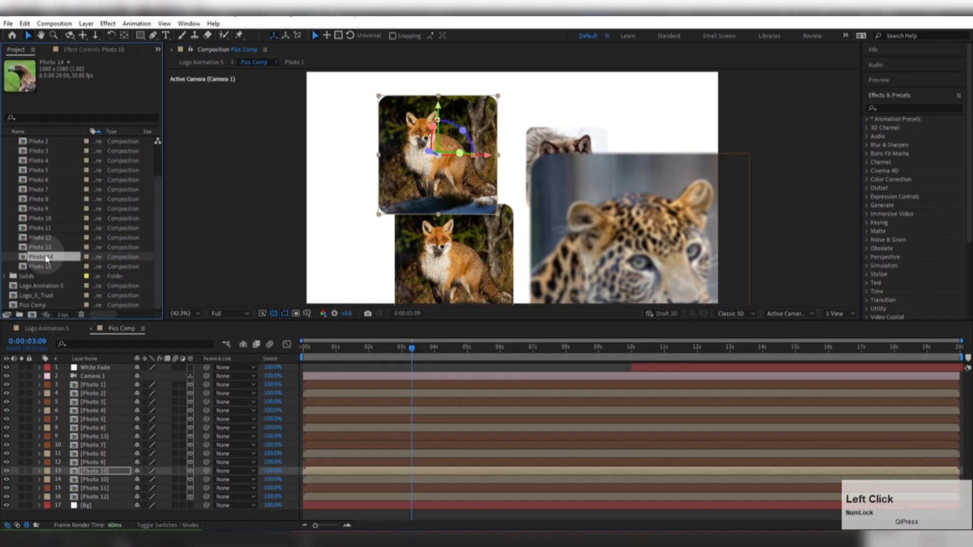
{"action": "left_click_drag", "start_coordinate": [47, 257], "coordinate": [87, 471]}
{"action": "key", "text": "p"}
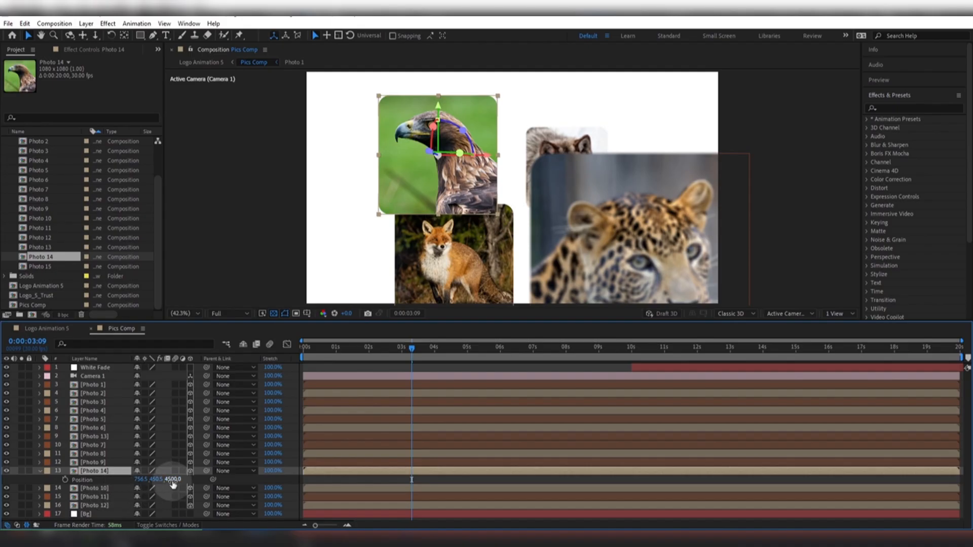
{"action": "left_click_drag", "start_coordinate": [173, 484], "coordinate": [33, 478]}
{"action": "left_click_drag", "start_coordinate": [412, 183], "coordinate": [411, 169]}
{"action": "left_click_drag", "start_coordinate": [397, 349], "coordinate": [431, 348]}
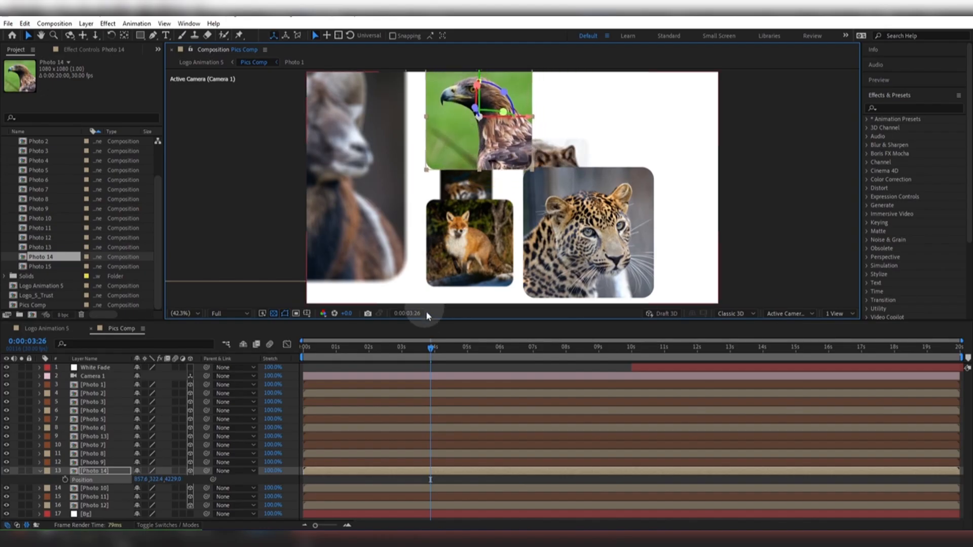
Move the current time to 9:20, duplicate the Photo 2 kitten layer, and place the copy below and right of the original.
{"action": "left_click_drag", "start_coordinate": [430, 350], "coordinate": [620, 350]}
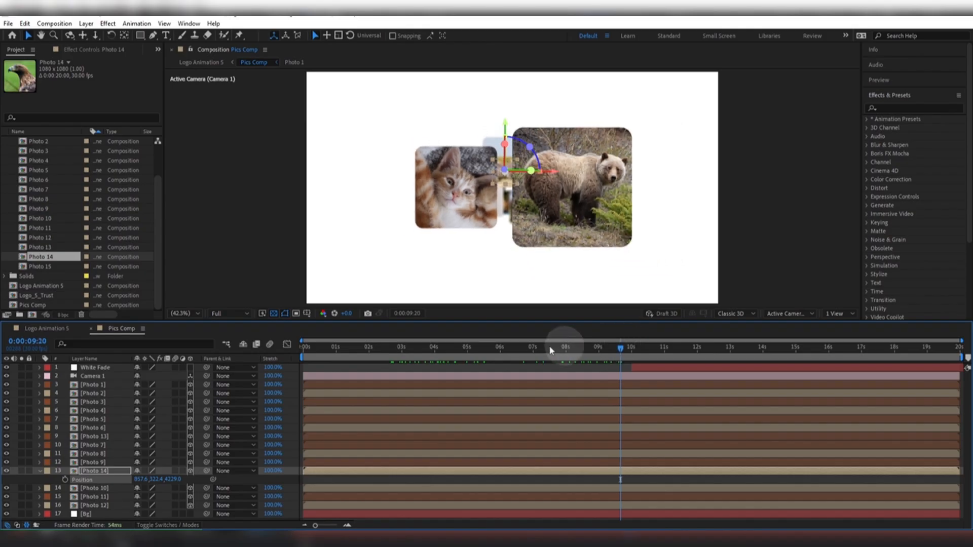
{"action": "left_click", "coordinate": [438, 206]}
{"action": "key", "text": "ctrl+d"}
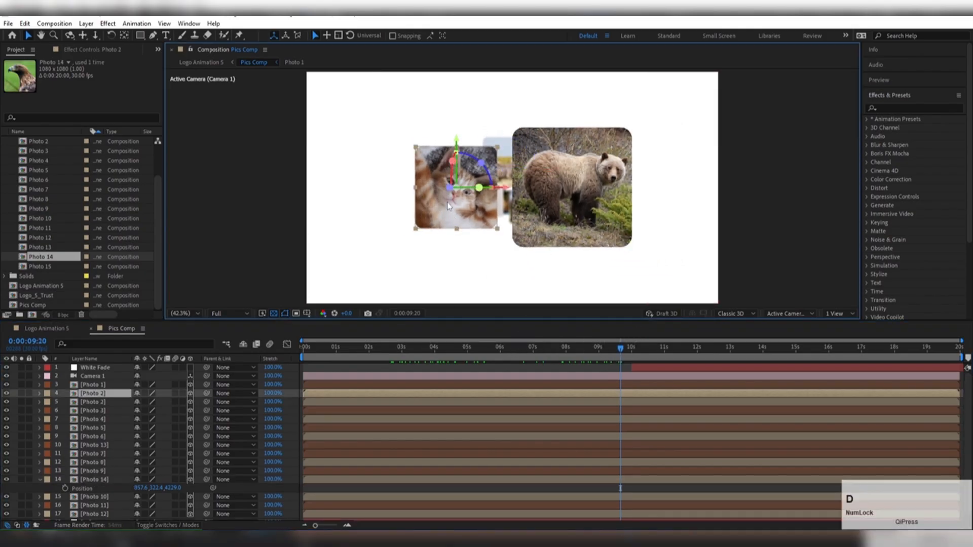
{"action": "left_click_drag", "start_coordinate": [448, 205], "coordinate": [477, 245]}
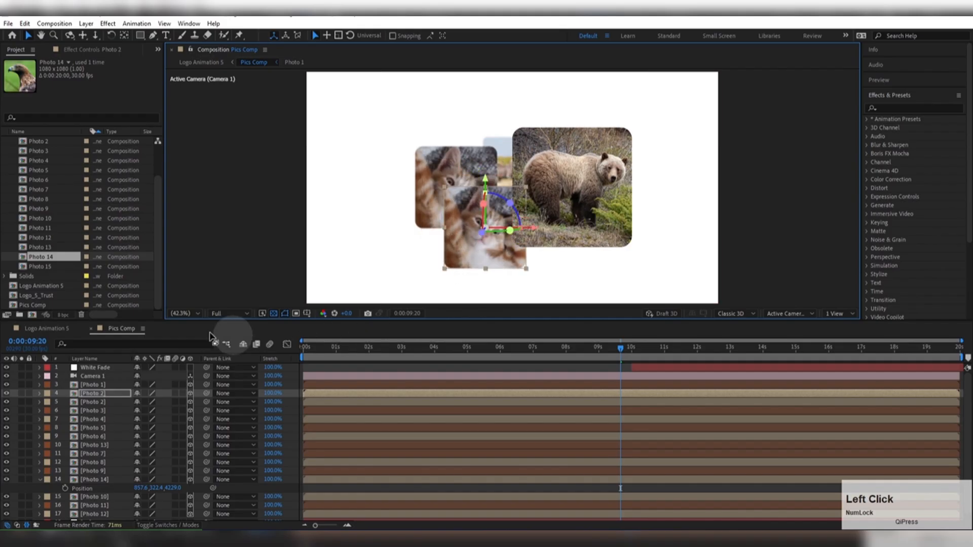
Replace the duplicated kitten layer with the Photo 15 cheetah composition and bring it slightly closer to the camera.
{"action": "left_click", "coordinate": [55, 268]}
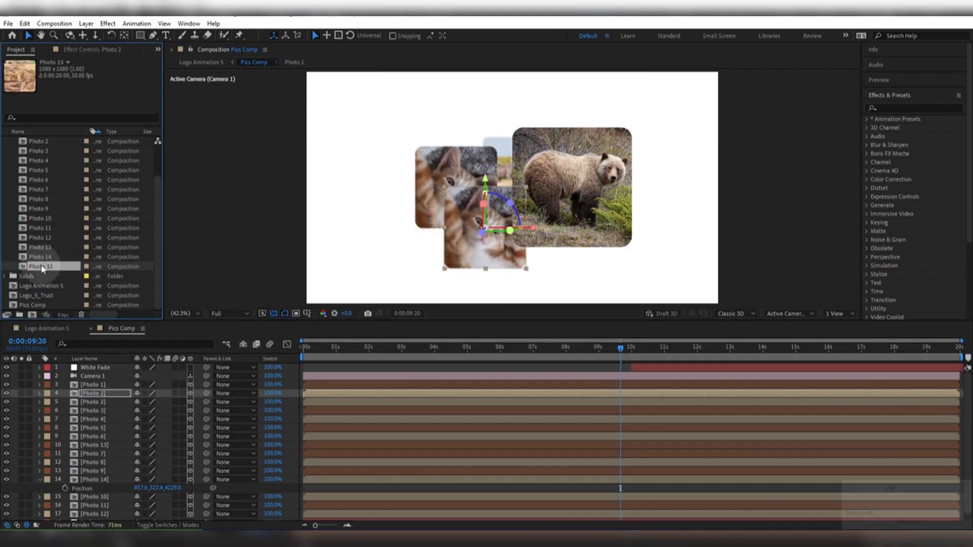
{"action": "left_click_drag", "start_coordinate": [50, 270], "coordinate": [89, 396]}
{"action": "key", "text": "p"}
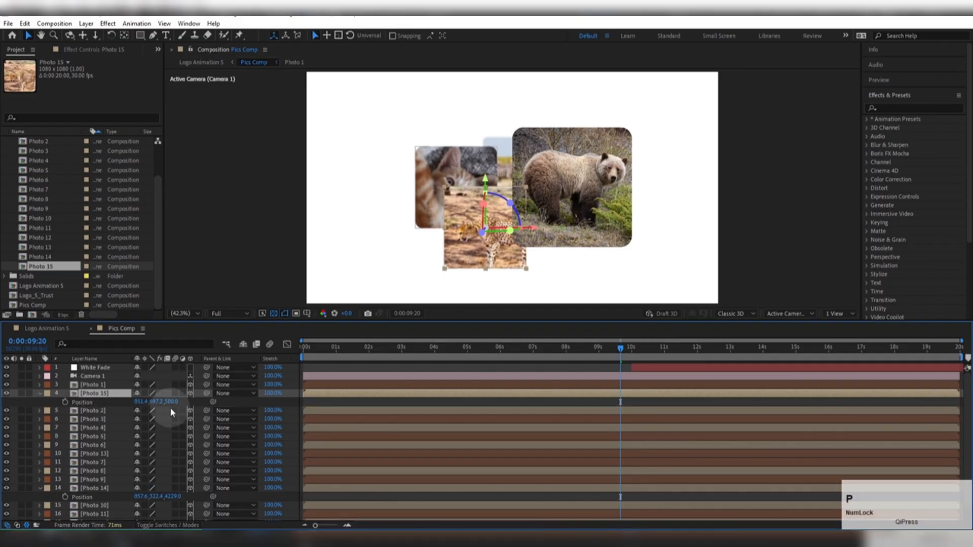
{"action": "left_click_drag", "start_coordinate": [172, 401], "coordinate": [120, 411]}
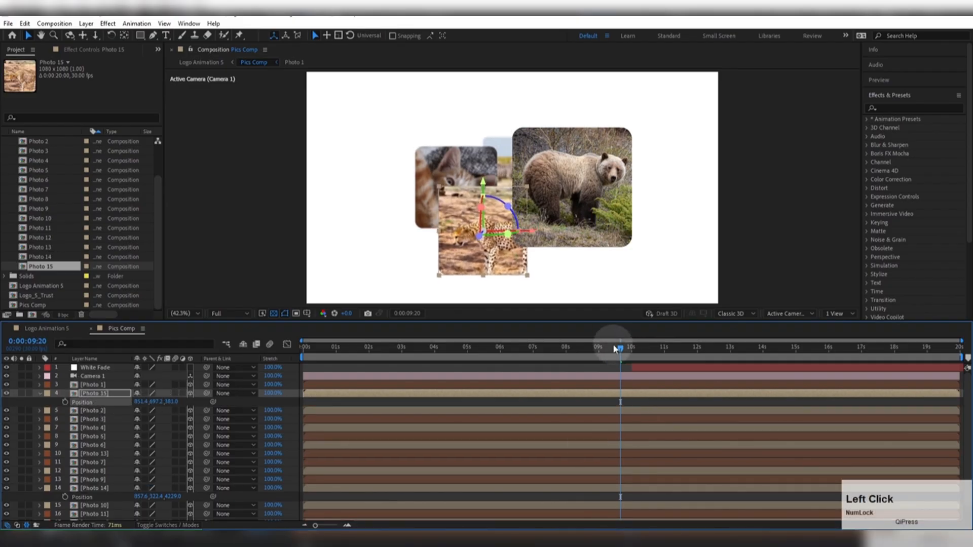
Move the current time to 10:09 and set the Photo 15 layer's Z position to -500.
{"action": "left_click_drag", "start_coordinate": [621, 347], "coordinate": [641, 350]}
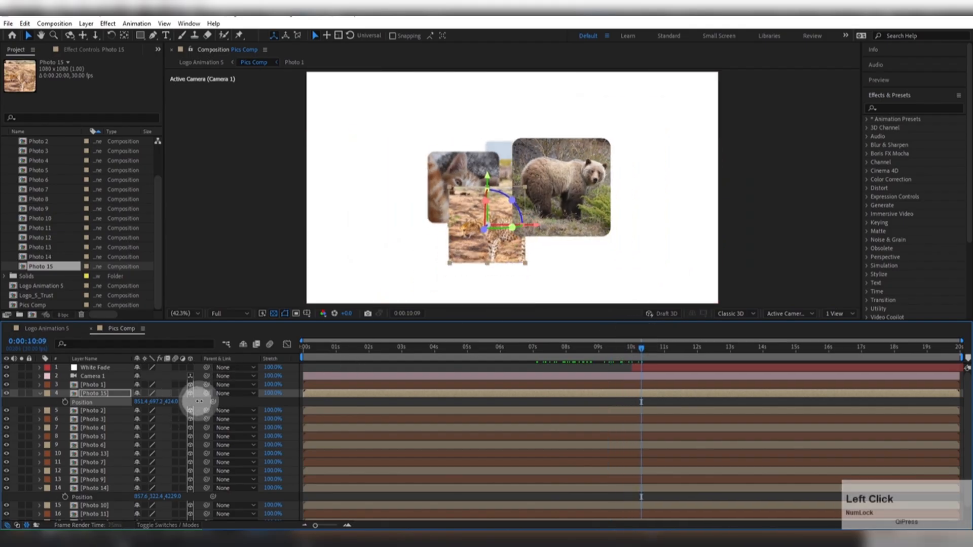
{"action": "left_click_drag", "start_coordinate": [174, 402], "coordinate": [28, 425]}
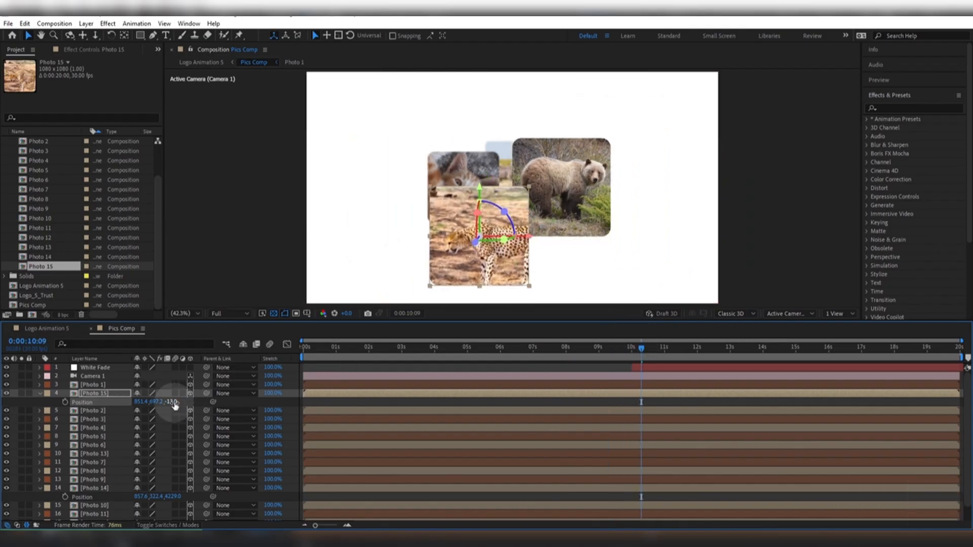
{"action": "left_click", "coordinate": [173, 402]}
{"action": "type", "text": "-50"}
{"action": "key", "text": "Return"}
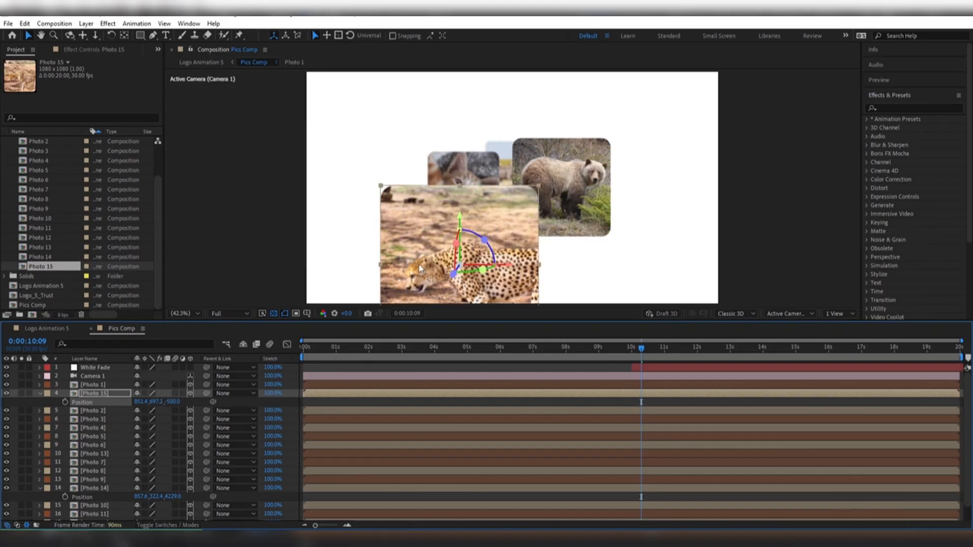
Reposition the Photo 15 cheetah layer to 766.3, 666.6, -170, below the kitten photo and left of the bear.
{"action": "left_click_drag", "start_coordinate": [470, 262], "coordinate": [477, 196]}
{"action": "left_click_drag", "start_coordinate": [180, 401], "coordinate": [191, 389]}
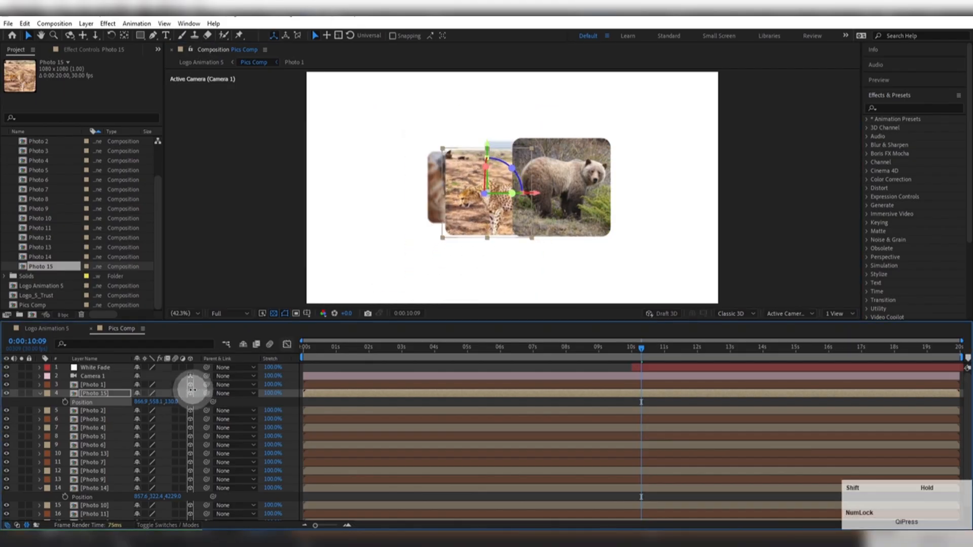
{"action": "left_click_drag", "start_coordinate": [464, 222], "coordinate": [472, 236]}
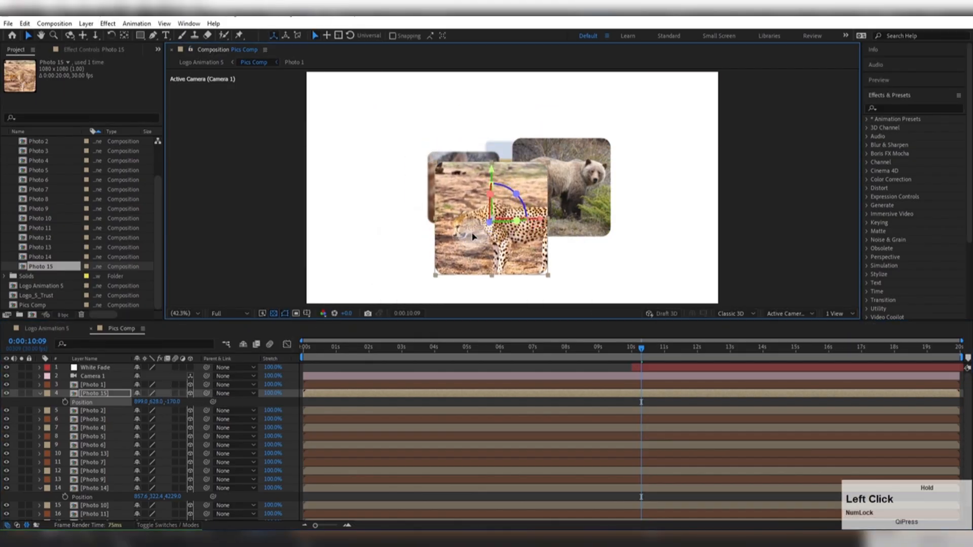
{"action": "left_click_drag", "start_coordinate": [614, 347], "coordinate": [635, 333]}
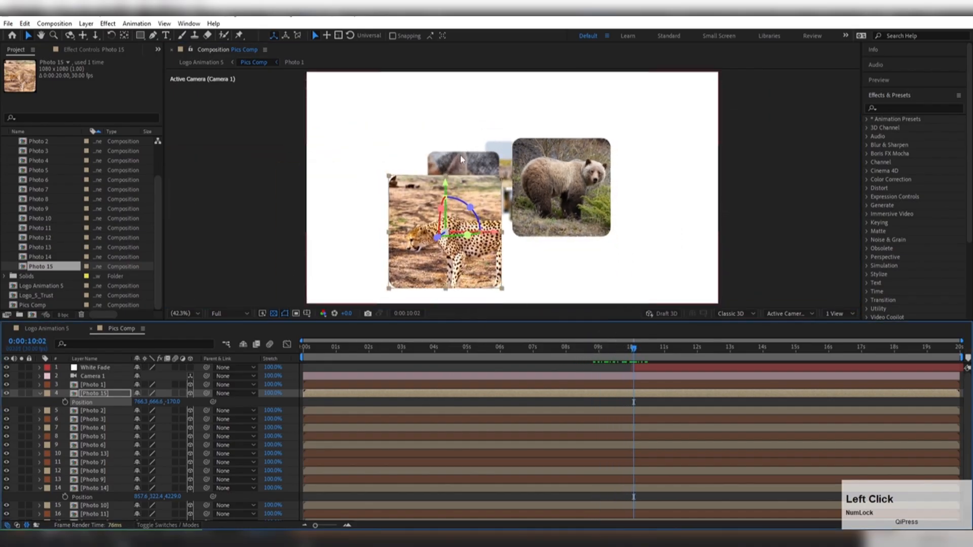
Raise the Photo 2 kitten and Photo 15 cheetah layers at 9:21, placing the cheetah at 773.4, 597.7, -170, and save the project.
{"action": "left_click", "coordinate": [91, 367]}
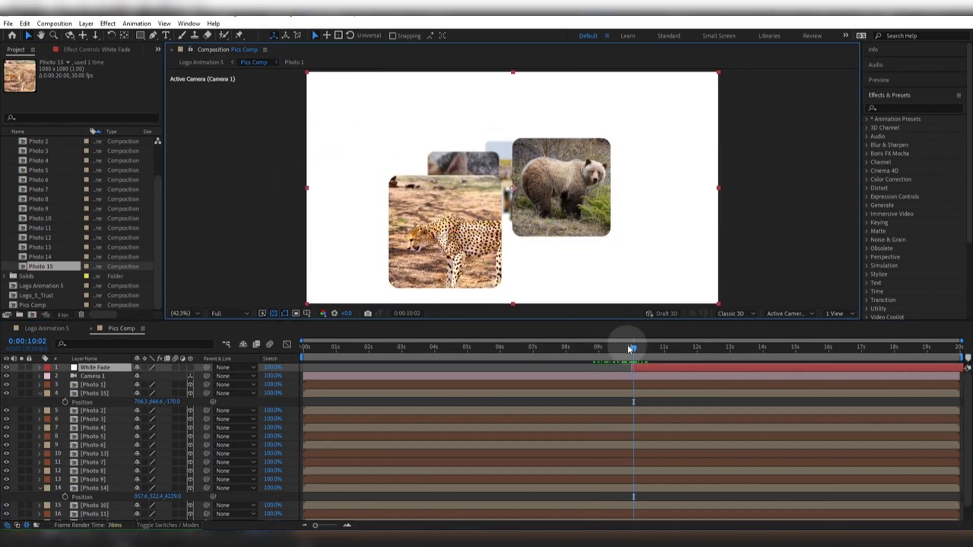
{"action": "left_click_drag", "start_coordinate": [628, 348], "coordinate": [621, 350]}
{"action": "left_click_drag", "start_coordinate": [465, 161], "coordinate": [463, 123]}
{"action": "left_click", "coordinate": [417, 260]}
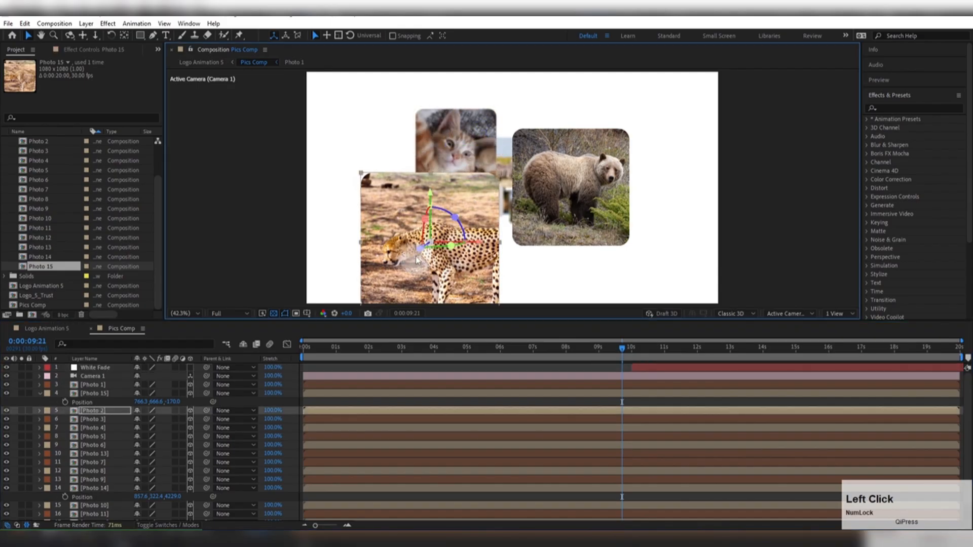
{"action": "left_click_drag", "start_coordinate": [417, 260], "coordinate": [419, 228]}
{"action": "left_click_drag", "start_coordinate": [622, 349], "coordinate": [643, 333]}
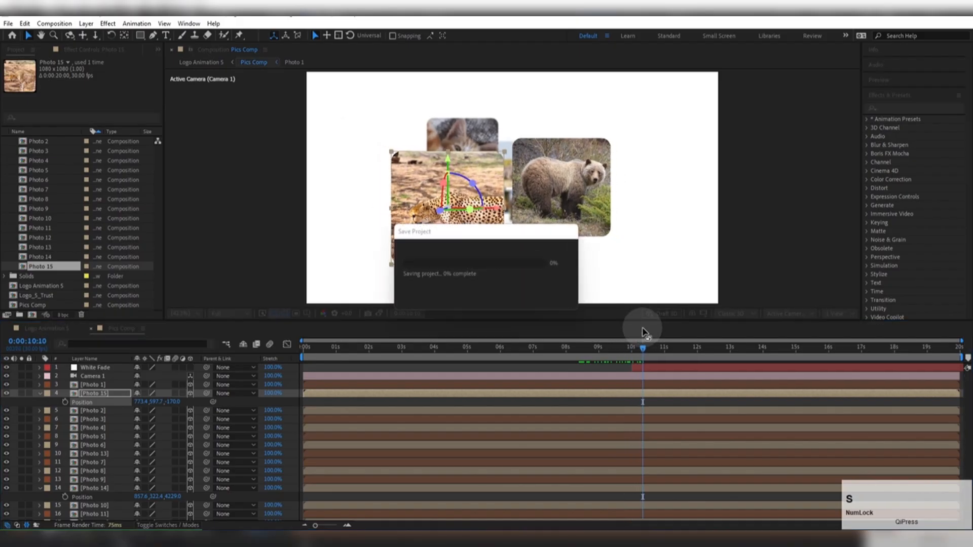
Collapse the Photo 15 and Photo 14 layer properties and the Precomps folder.
{"action": "left_click", "coordinate": [40, 394]}
{"action": "left_click", "coordinate": [39, 482]}
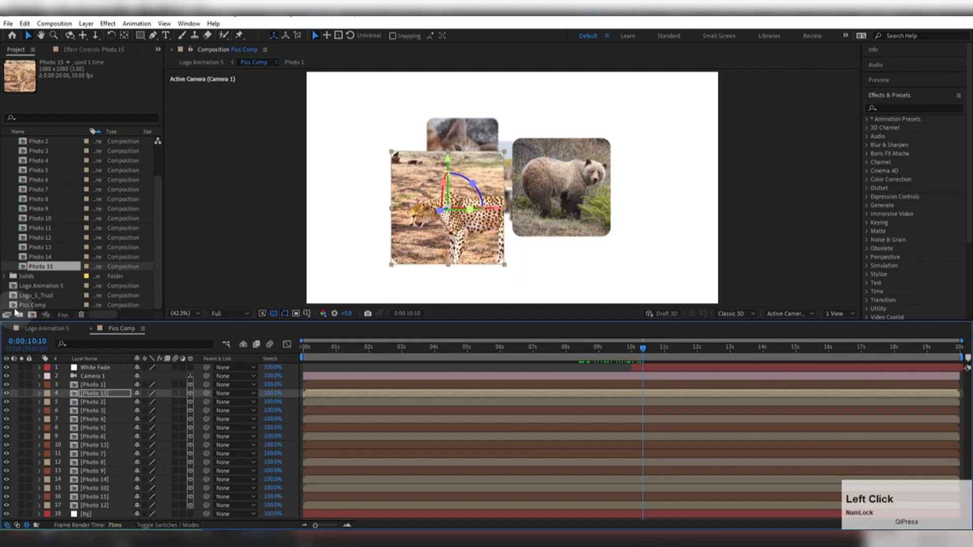
{"action": "scroll", "coordinate": [28, 243], "scroll_direction": "up", "scroll_amount": 5}
{"action": "left_click", "coordinate": [5, 141]}
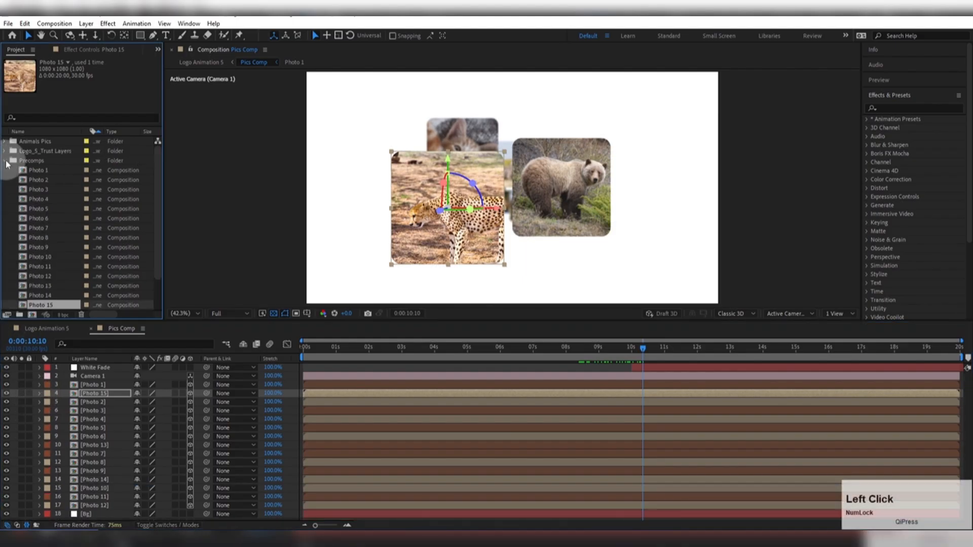
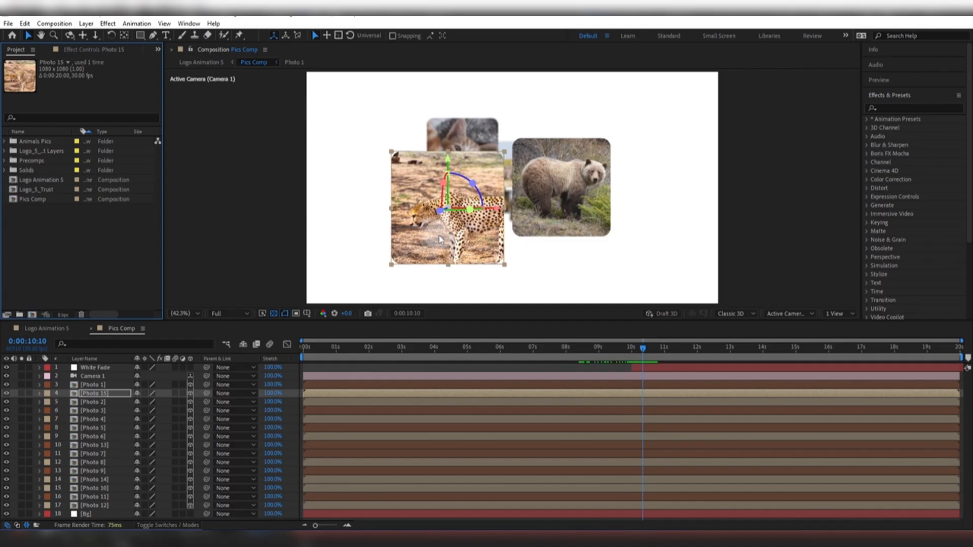
{"action": "double_click", "coordinate": [439, 235]}
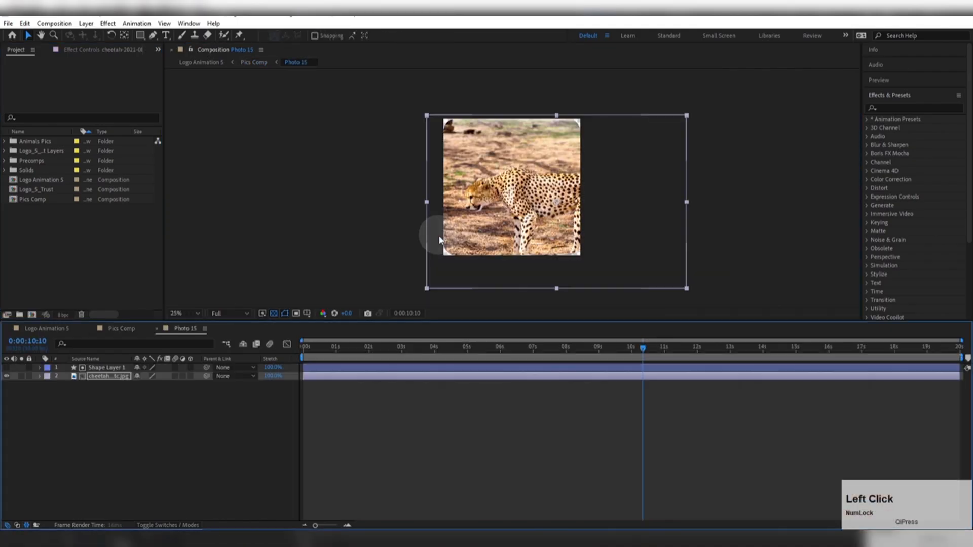
{"action": "double_click", "coordinate": [65, 244]}
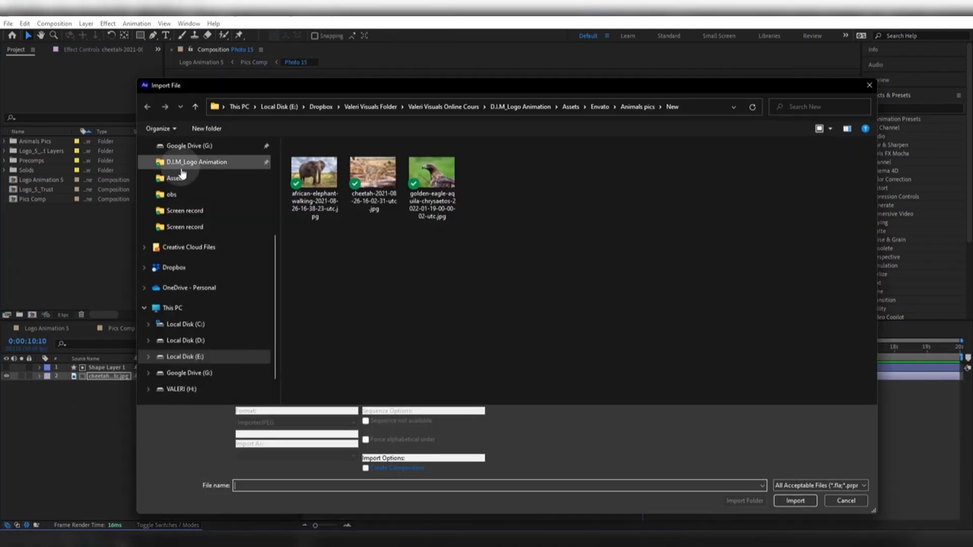
{"action": "left_click", "coordinate": [193, 162]}
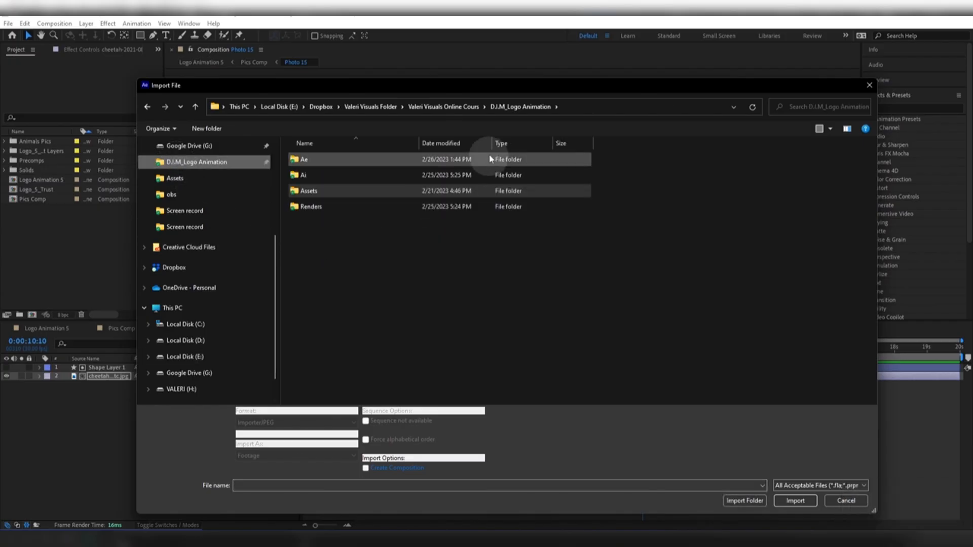
{"action": "left_click", "coordinate": [459, 106]}
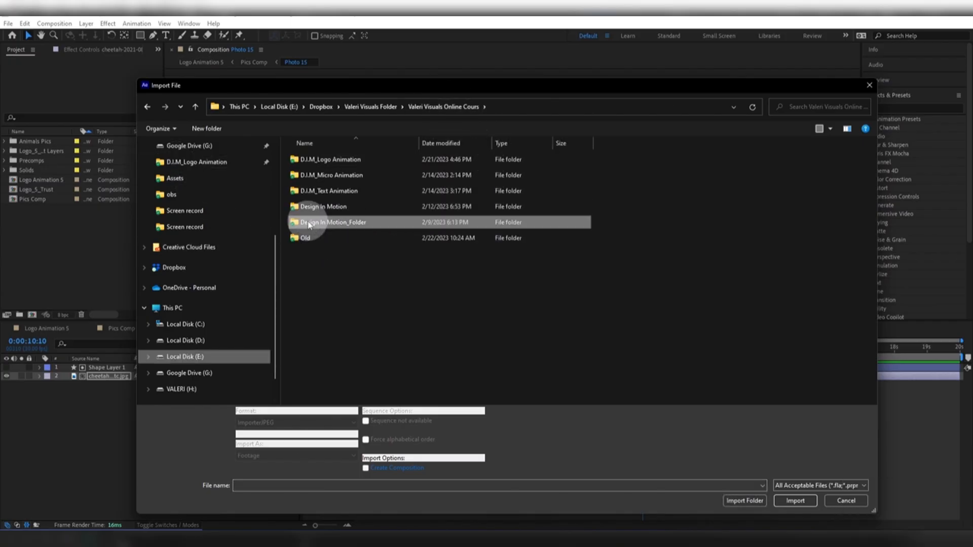
{"action": "double_click", "coordinate": [308, 223]}
{"action": "double_click", "coordinate": [308, 162]}
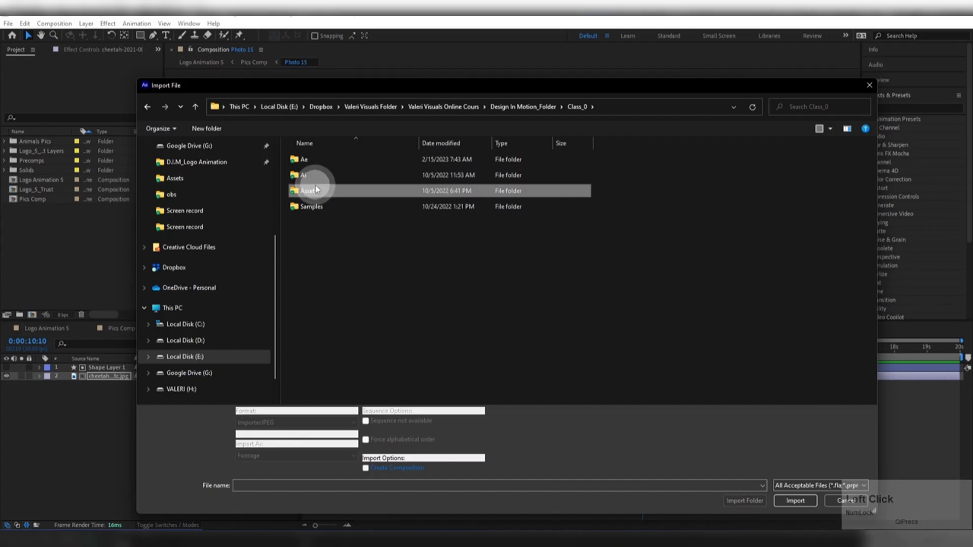
{"action": "double_click", "coordinate": [308, 190]}
{"action": "double_click", "coordinate": [304, 159]}
{"action": "left_click", "coordinate": [307, 168]}
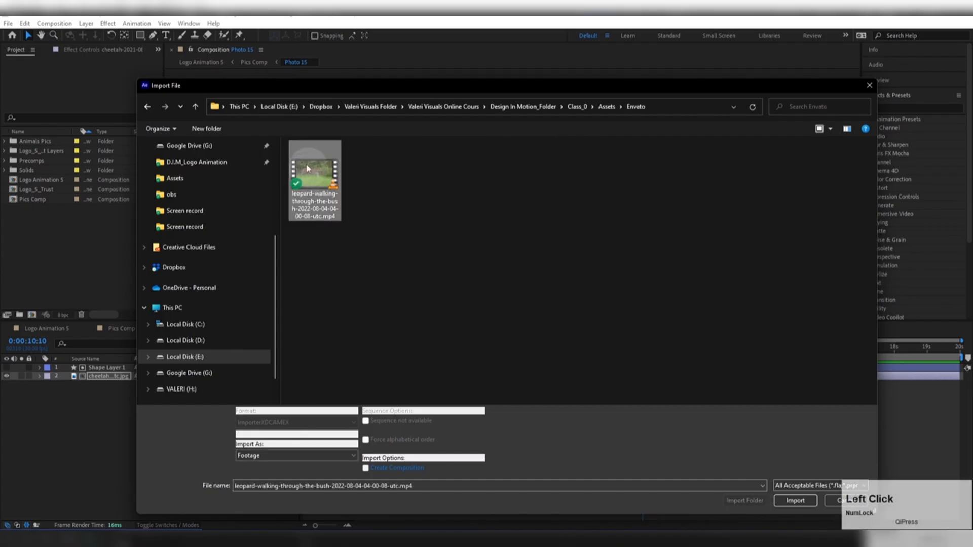
{"action": "left_click", "coordinate": [782, 500]}
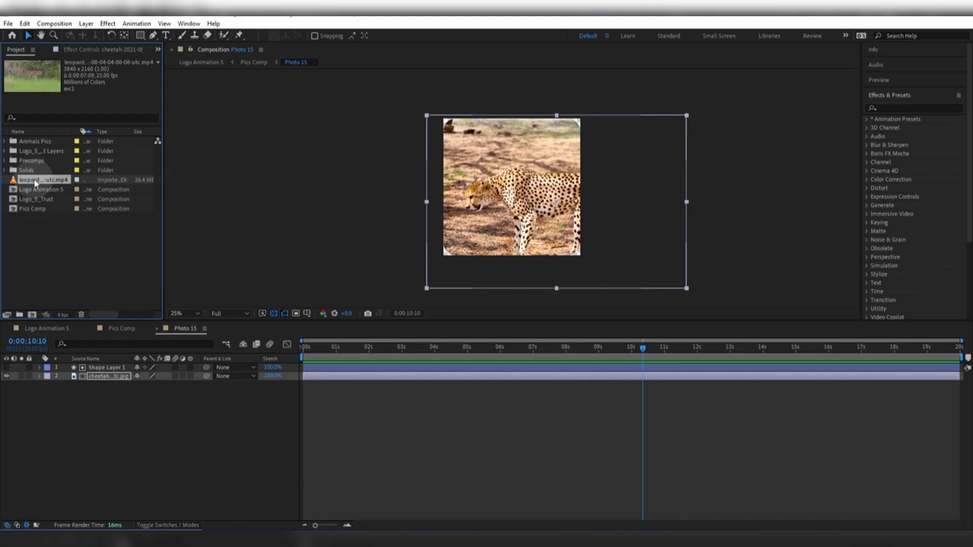
Replace the cheetah image in the Photo 15 composition with the leopard video and move the current time to 4:26.
{"action": "left_click_drag", "start_coordinate": [43, 179], "coordinate": [605, 256]}
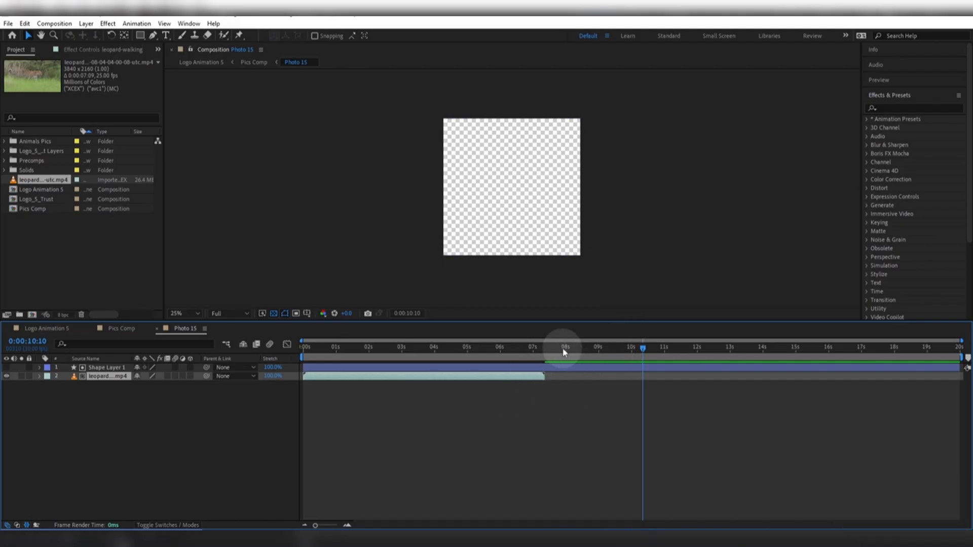
{"action": "left_click_drag", "start_coordinate": [564, 352], "coordinate": [463, 363]}
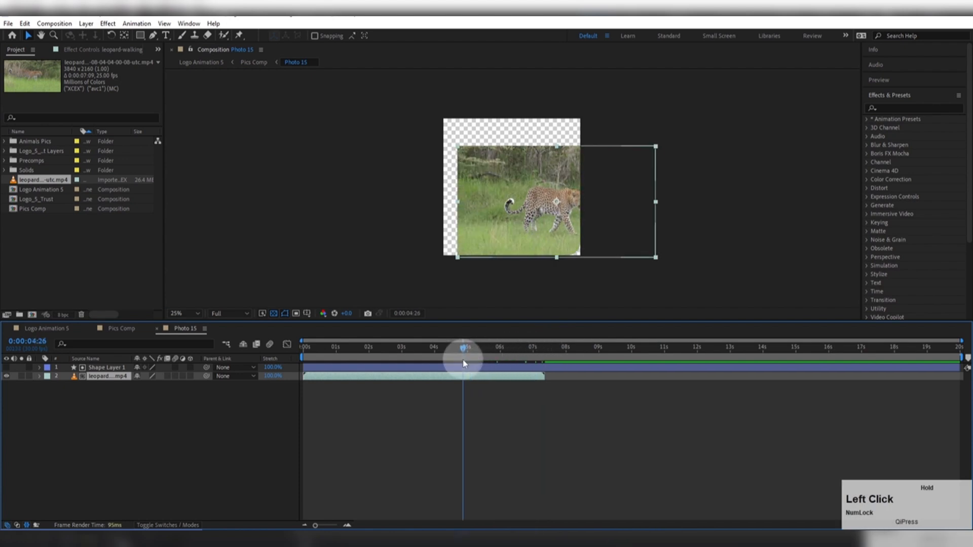
Enlarge the leopard video to fill the Photo 15 frame and check Pics Comp at 9:11.
{"action": "left_click_drag", "start_coordinate": [495, 233], "coordinate": [394, 265]}
{"action": "left_click_drag", "start_coordinate": [447, 218], "coordinate": [455, 221]}
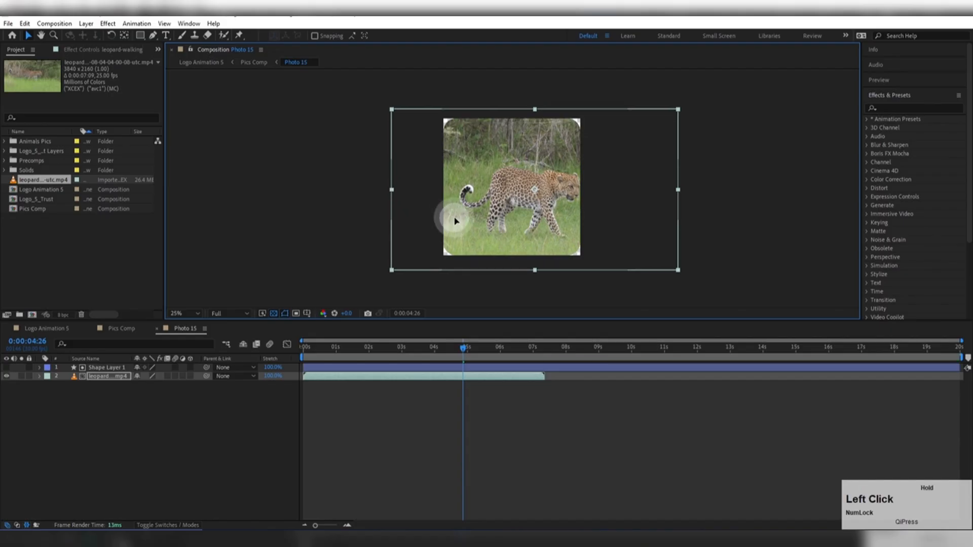
{"action": "left_click", "coordinate": [46, 329]}
{"action": "left_click_drag", "start_coordinate": [463, 347], "coordinate": [610, 348]}
{"action": "double_click", "coordinate": [120, 375]}
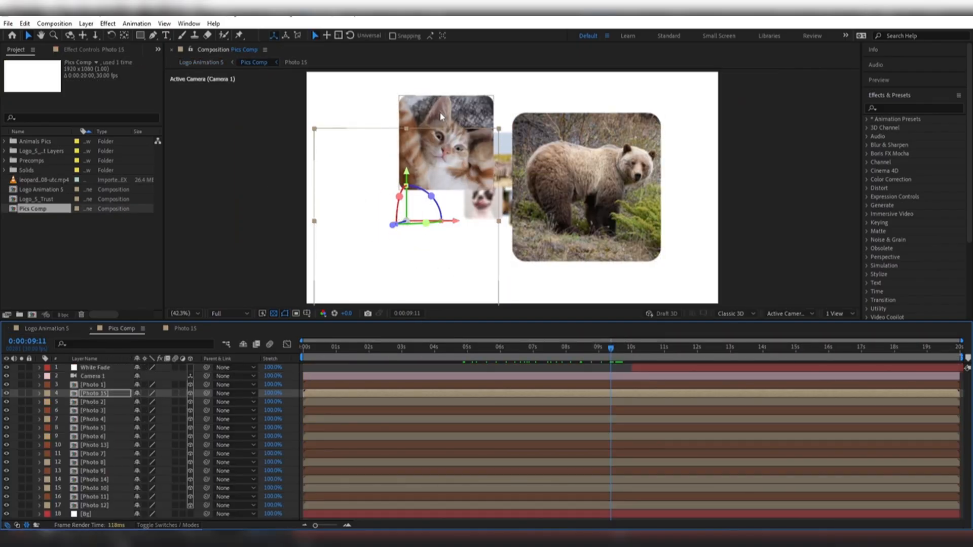
Time-stretch the leopard video in Photo 15 to 200% and check it in Pics Comp at 10:13.
{"action": "double_click", "coordinate": [608, 398]}
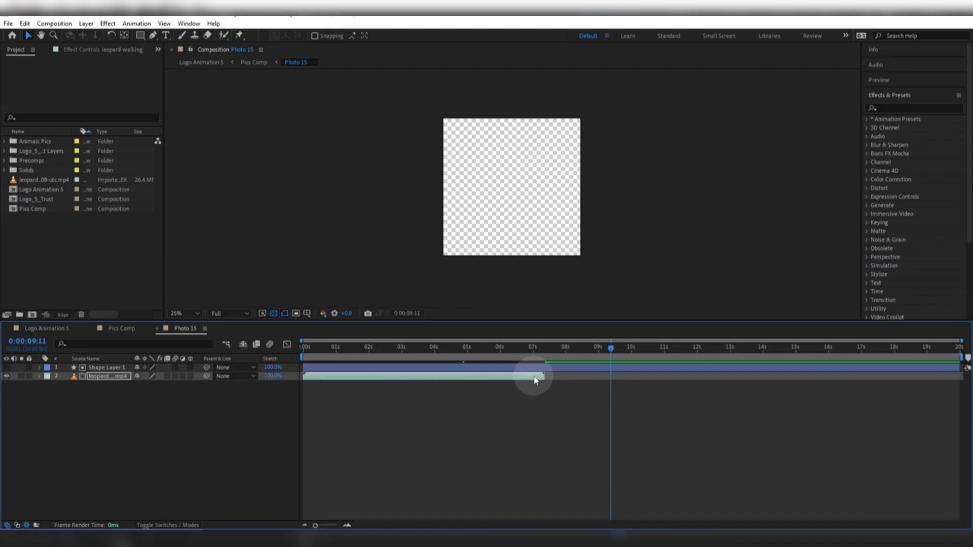
{"action": "left_click", "coordinate": [270, 378]}
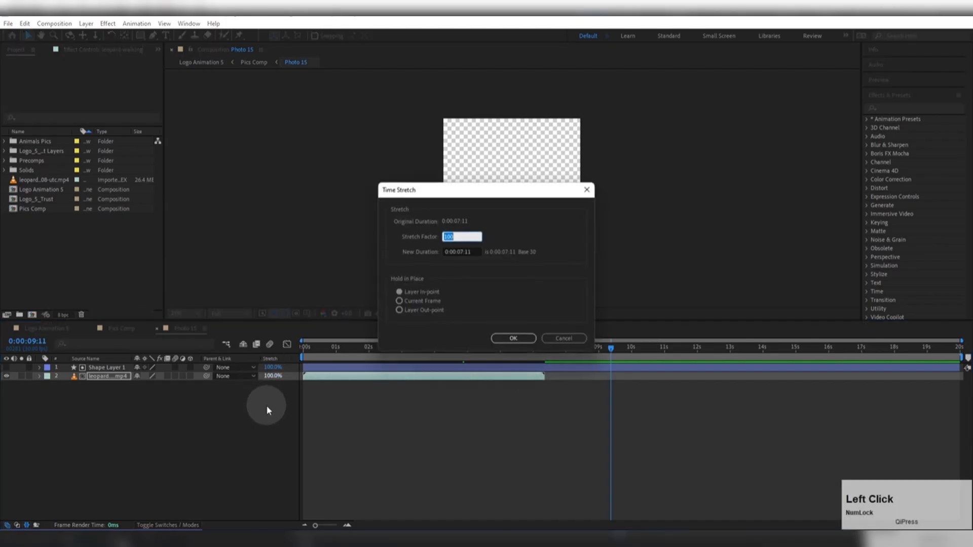
{"action": "key", "text": "Return"}
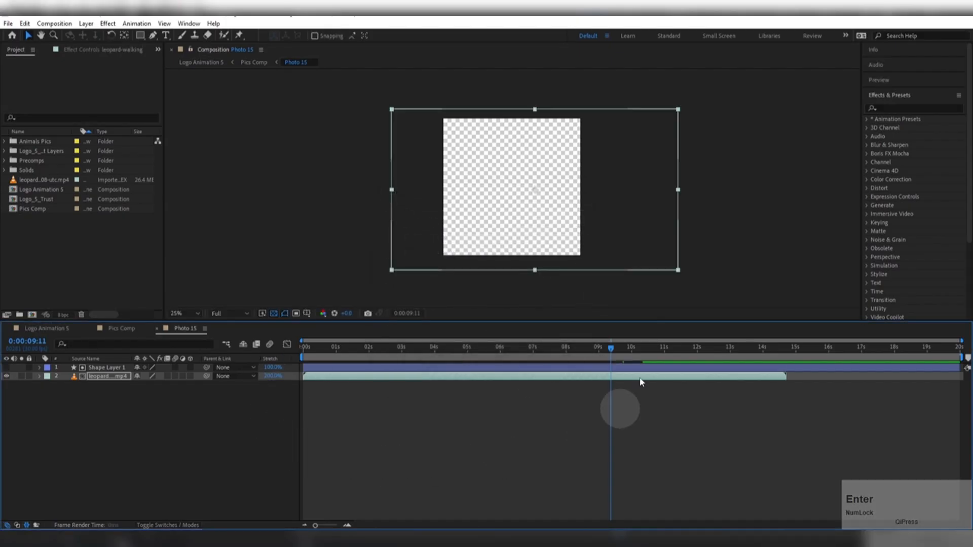
{"action": "left_click_drag", "start_coordinate": [531, 254], "coordinate": [510, 254]}
{"action": "left_click", "coordinate": [116, 331]}
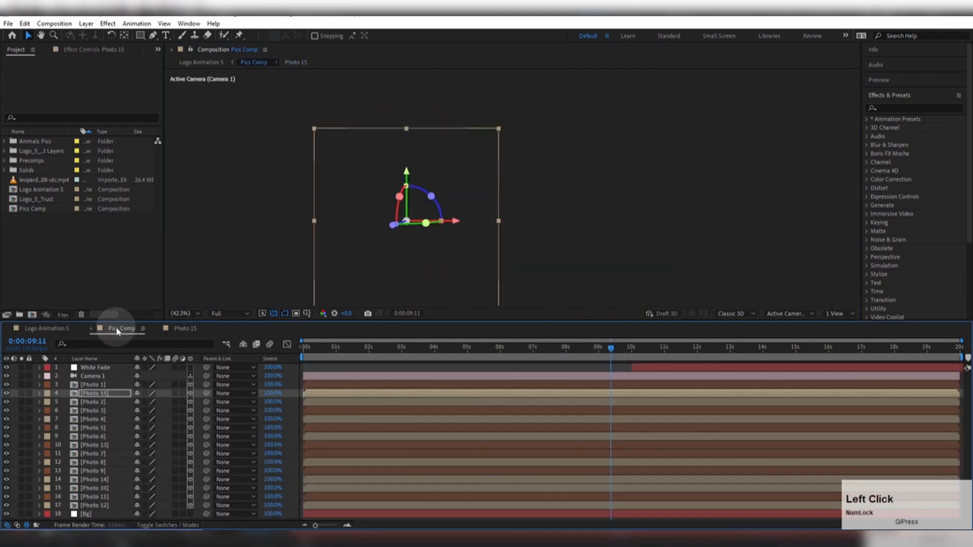
{"action": "left_click_drag", "start_coordinate": [605, 354], "coordinate": [647, 346]}
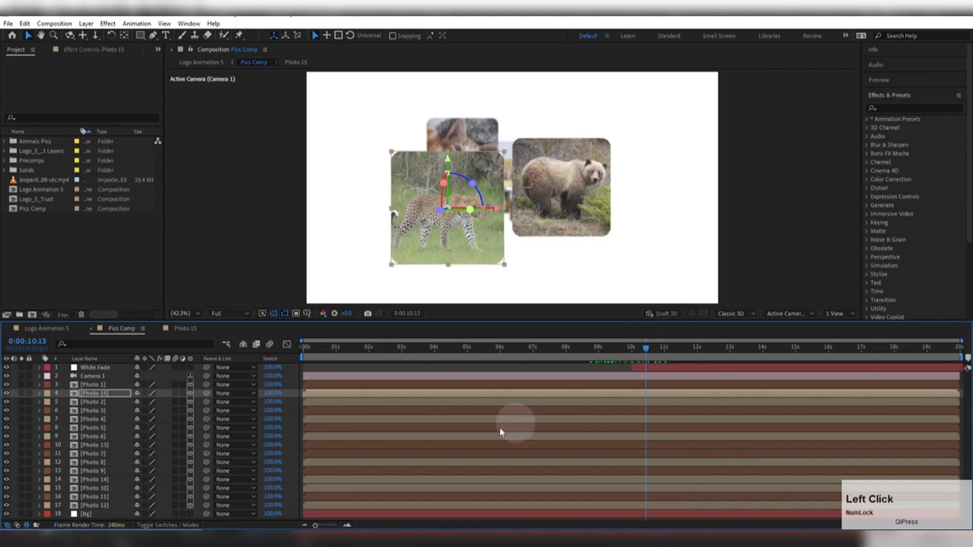
Undo the leopard video's stretch, scaling, replacement and import to bring back the cheetah image in Photo 15.
{"action": "key", "text": "ctrl+z"}
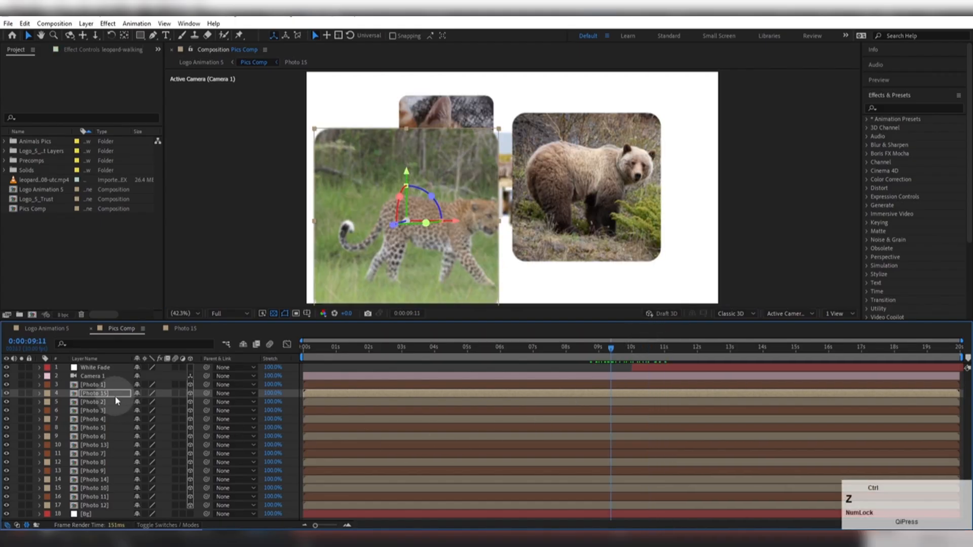
{"action": "key", "text": "ctrl+z"}
{"action": "key", "text": "ctrl+z"}
{"action": "key", "text": "ctrl+z"}
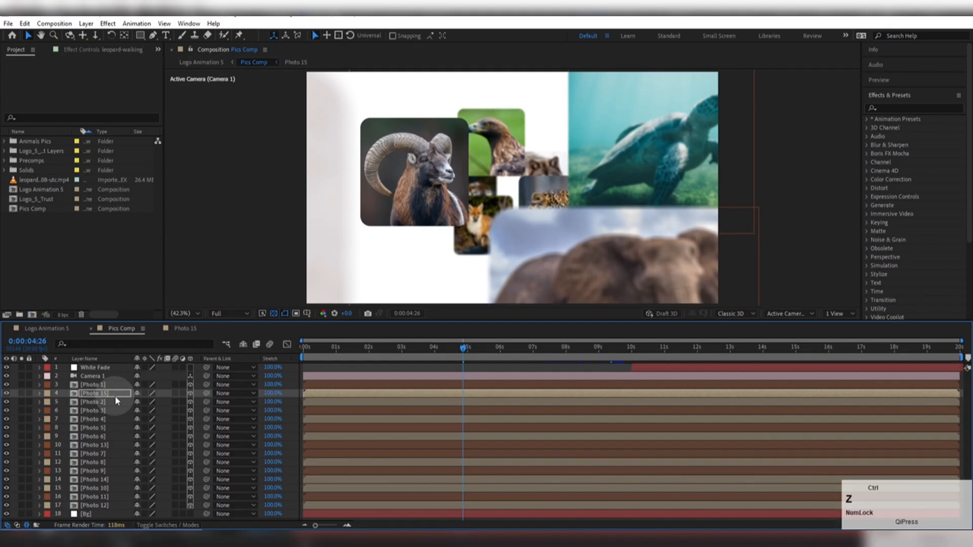
{"action": "key", "text": "ctrl+z"}
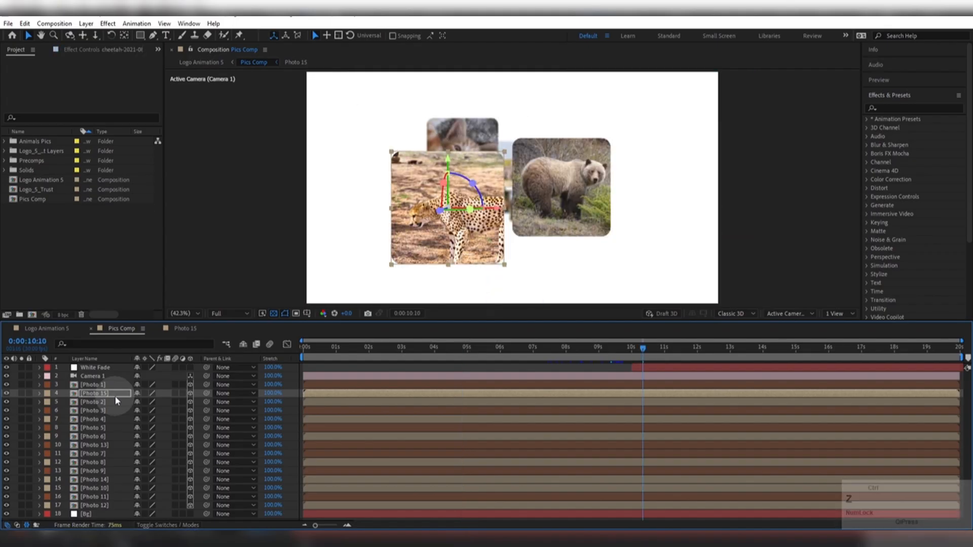
Preview the Logo Animation 5 composition from the start in an enlarged viewer.
{"action": "left_click", "coordinate": [54, 335]}
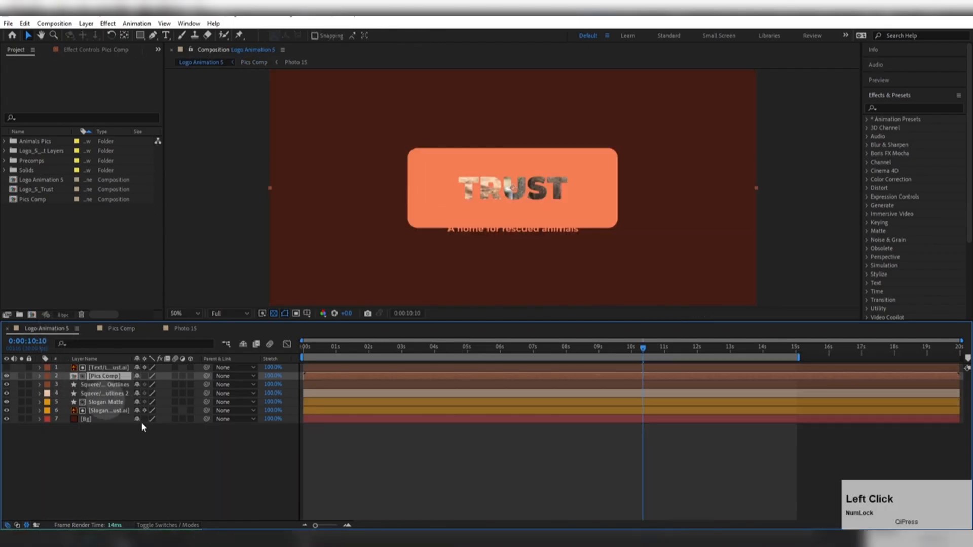
{"action": "left_click_drag", "start_coordinate": [636, 348], "coordinate": [218, 394]}
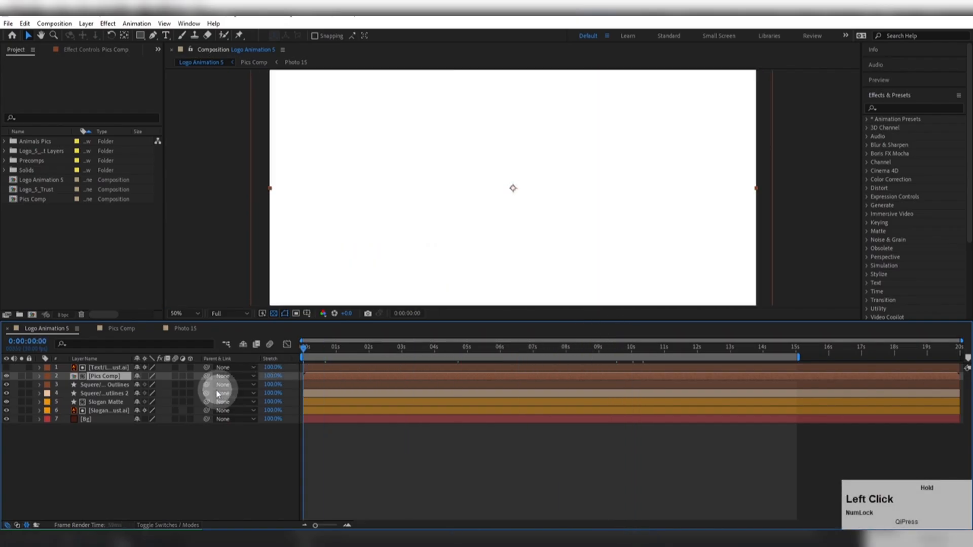
{"action": "left_click_drag", "start_coordinate": [425, 320], "coordinate": [428, 366]}
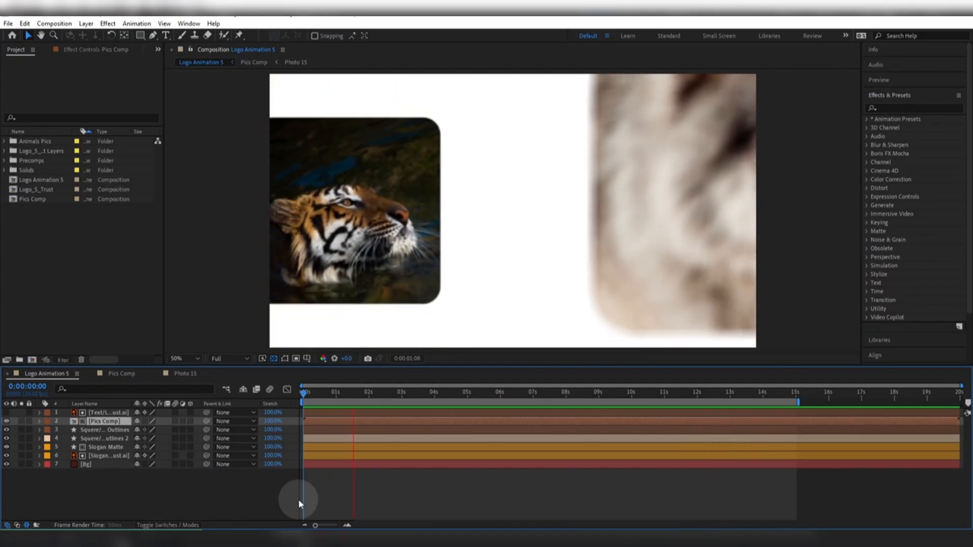
{"action": "key", "text": "space"}
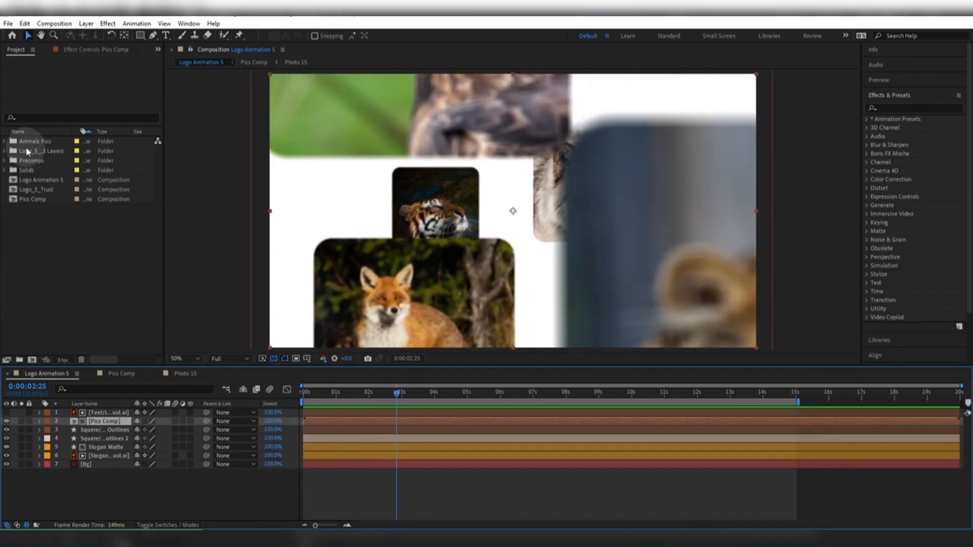
Create a project folder named Assets, move the Animals Pics, logo layers and Solids folders into it, and collapse it.
{"action": "left_click", "coordinate": [19, 360]}
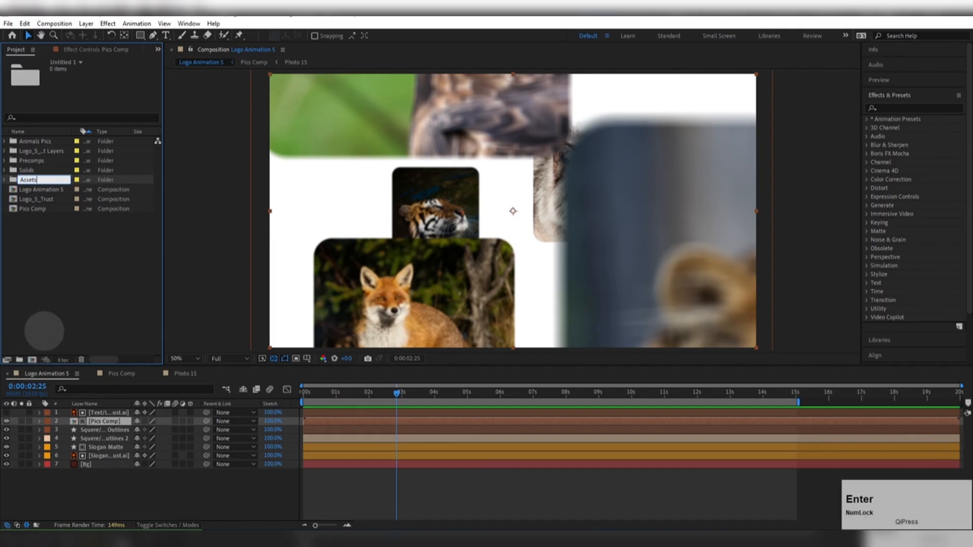
{"action": "left_click_drag", "start_coordinate": [27, 161], "coordinate": [15, 143]}
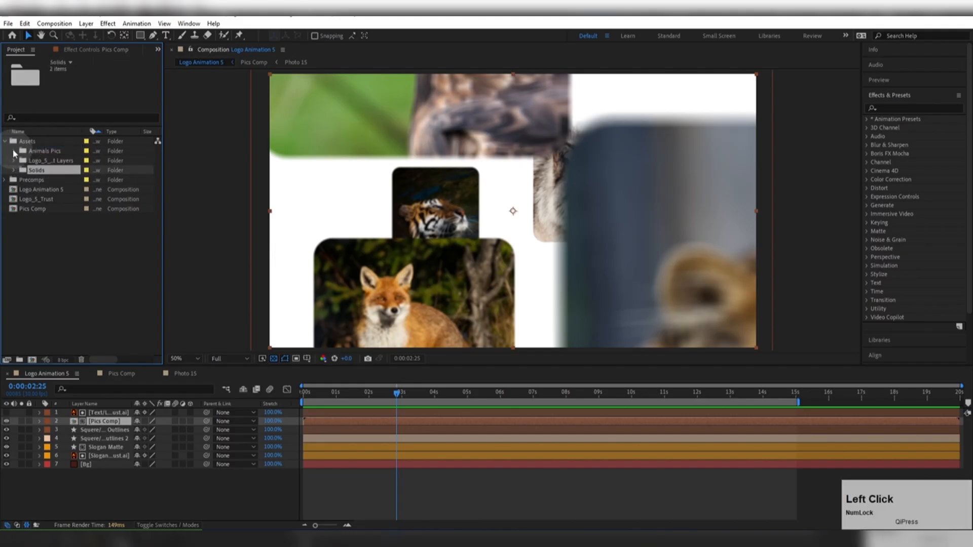
{"action": "left_click", "coordinate": [5, 142]}
Set the Logo Animation 5 composition's label color to Blue in the project.
{"action": "left_click", "coordinate": [22, 161]}
{"action": "left_click", "coordinate": [77, 160]}
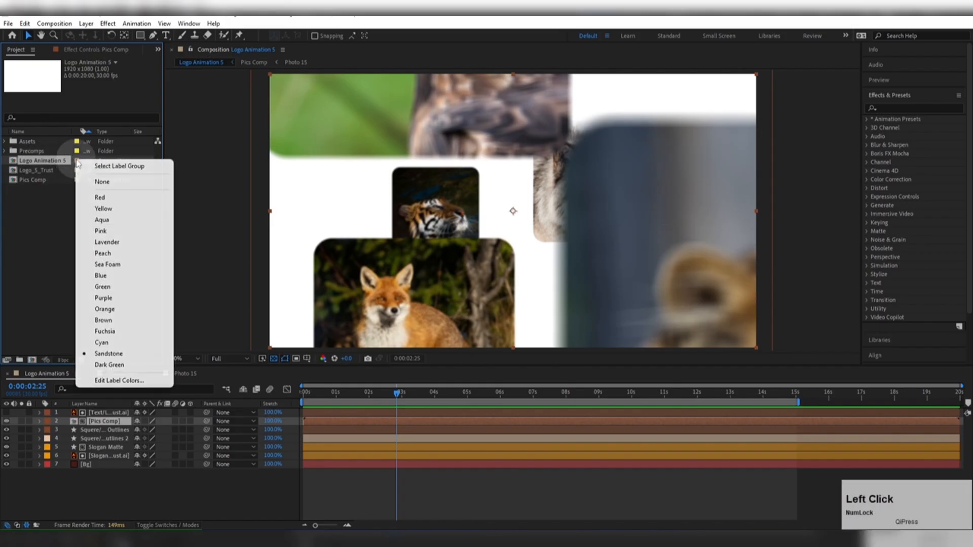
{"action": "left_click", "coordinate": [103, 276]}
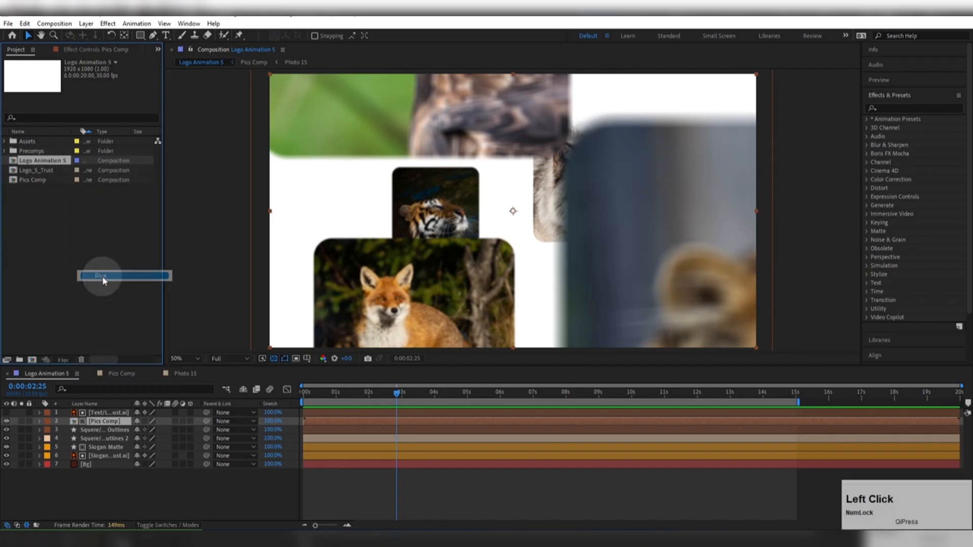
Move Logo_5_Trust and Pics Comp into the Precomps folder and close the Photo 15 and Pics Comp timelines.
{"action": "left_click", "coordinate": [31, 169]}
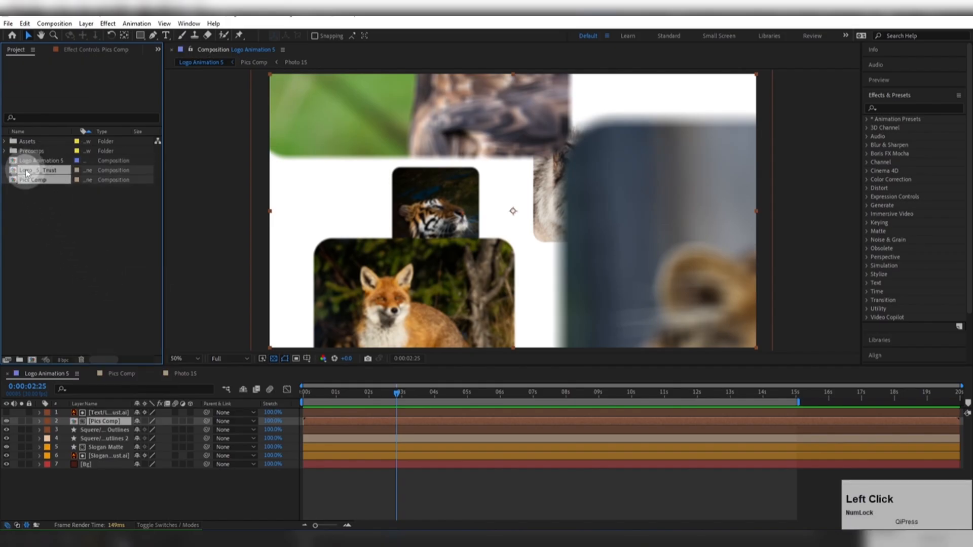
{"action": "left_click_drag", "start_coordinate": [26, 170], "coordinate": [22, 155]}
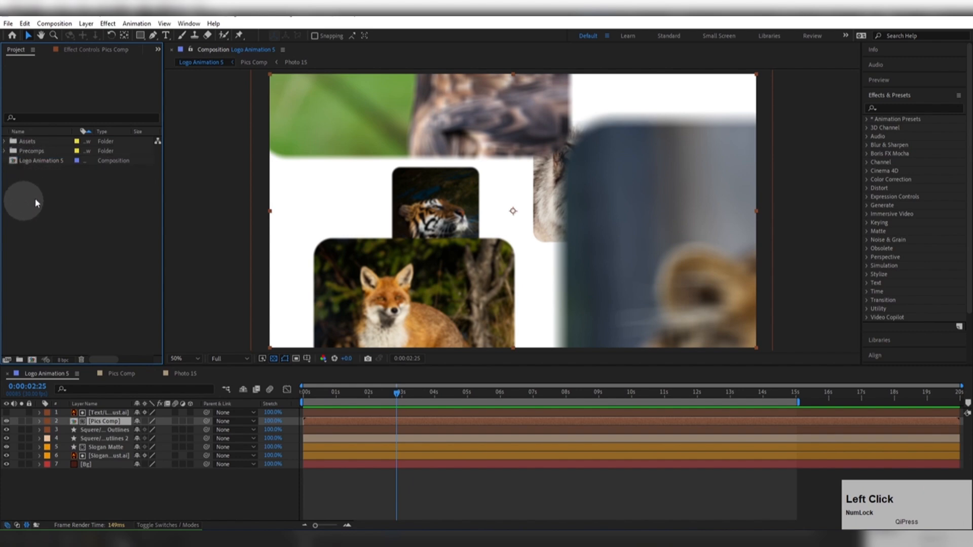
{"action": "left_click", "coordinate": [157, 372]}
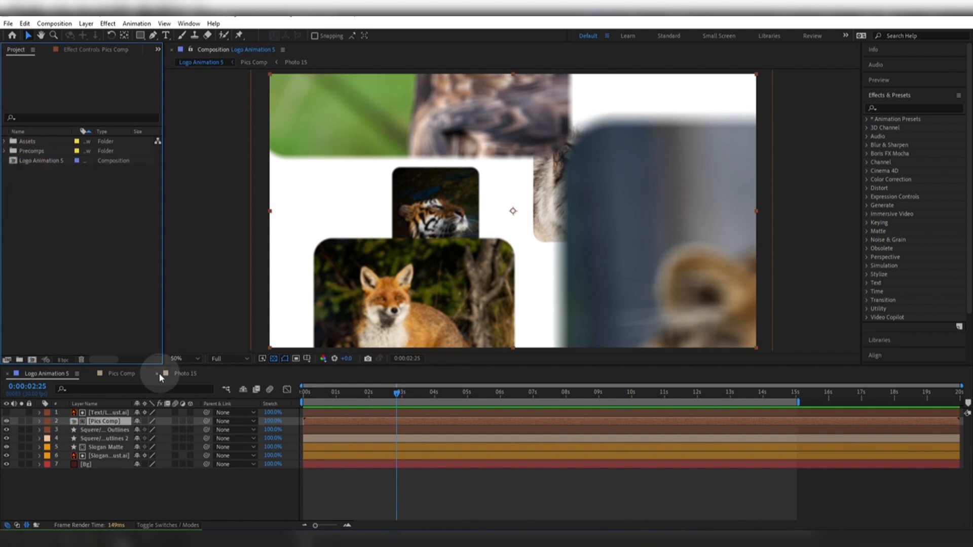
{"action": "left_click", "coordinate": [92, 374]}
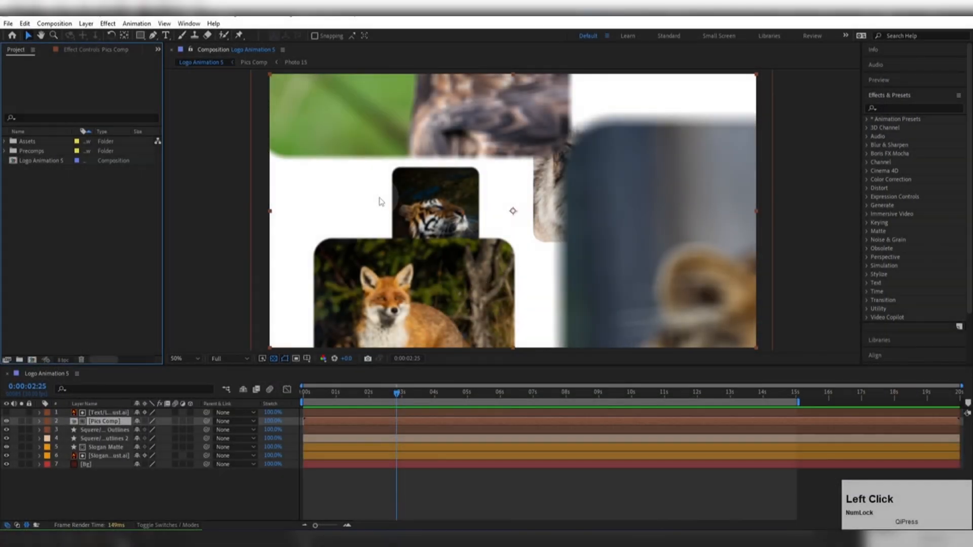
Purge all memory and the disk cache.
{"action": "left_click", "coordinate": [25, 24]}
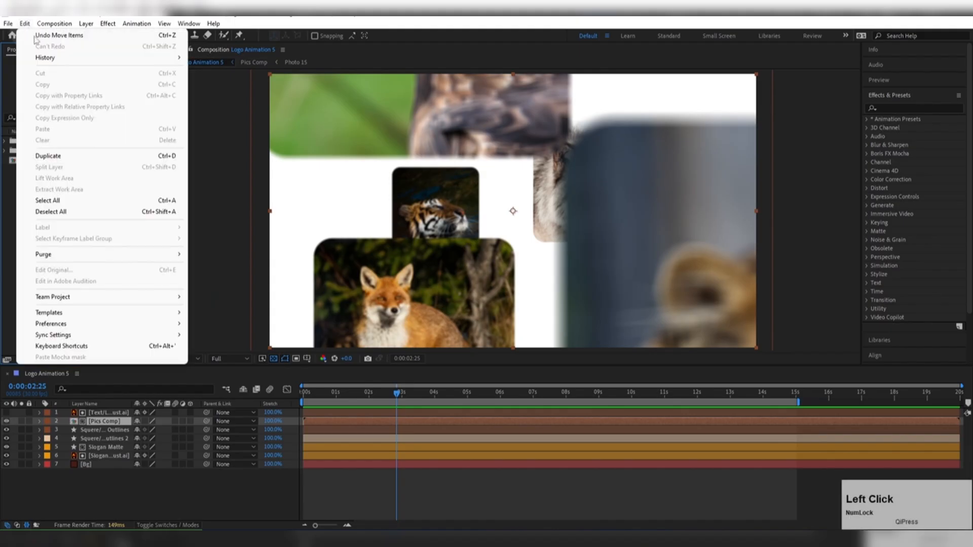
{"action": "mouse_move", "coordinate": [53, 256]}
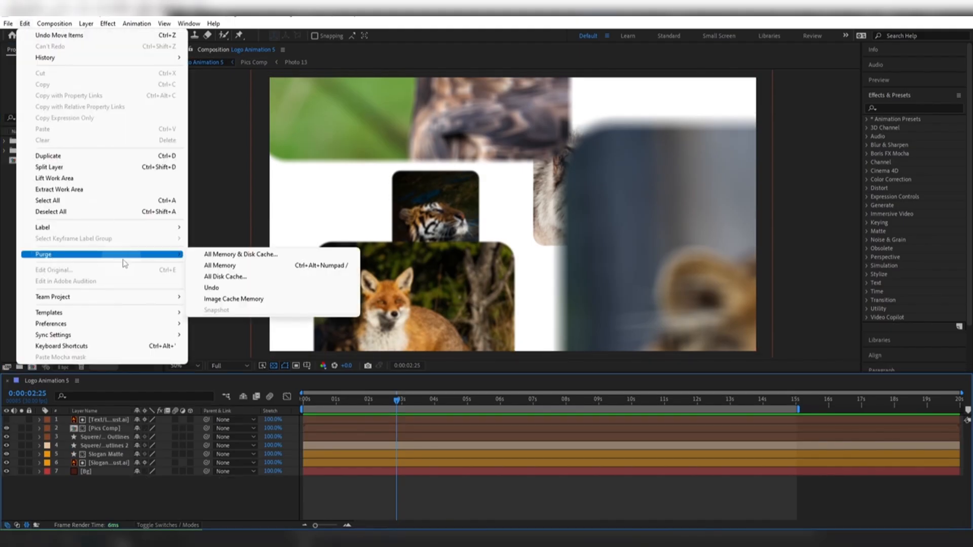
{"action": "left_click", "coordinate": [202, 254]}
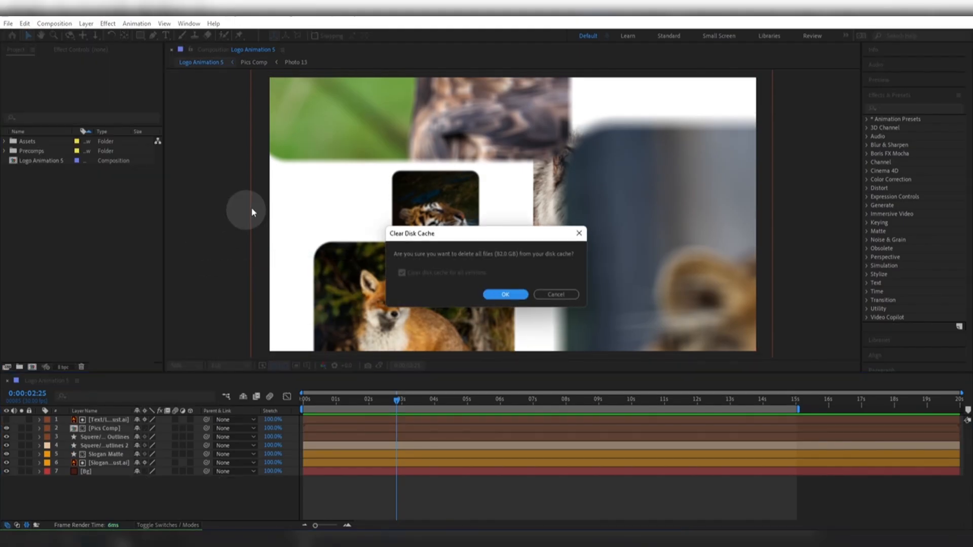
{"action": "left_click", "coordinate": [491, 294]}
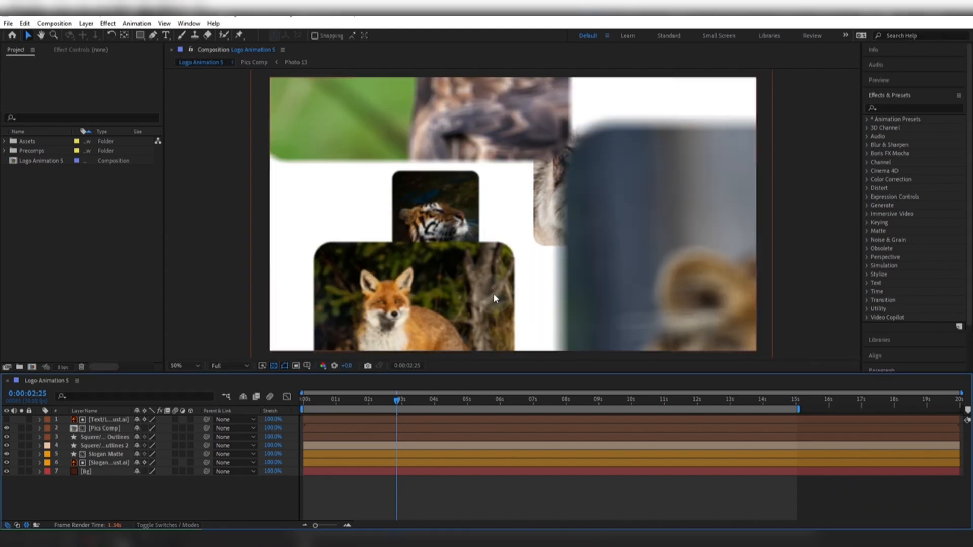
Queue Logo Animation 5 for rendering with the H.264 - Match Render Settings - 40 Mbps output module.
{"action": "key", "text": "ctrl+m"}
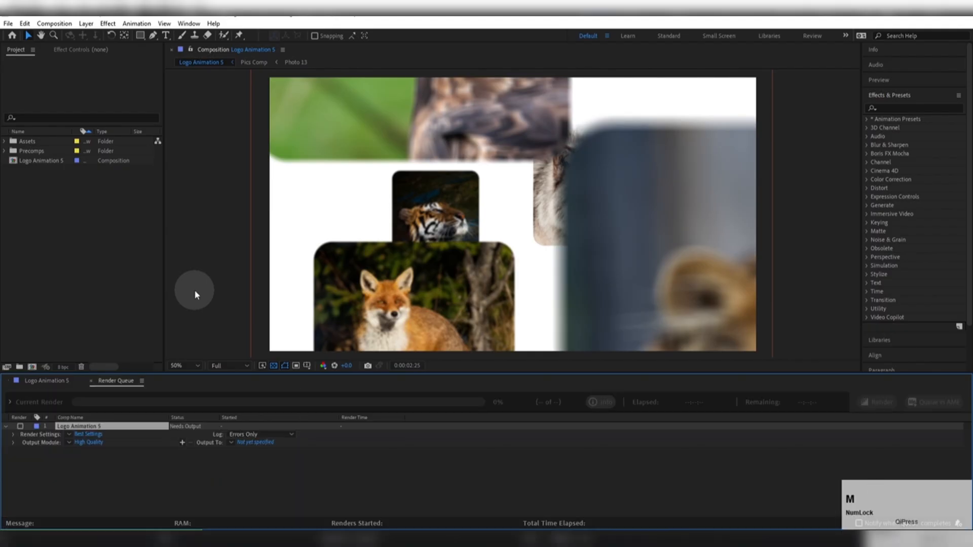
{"action": "left_click", "coordinate": [69, 442]}
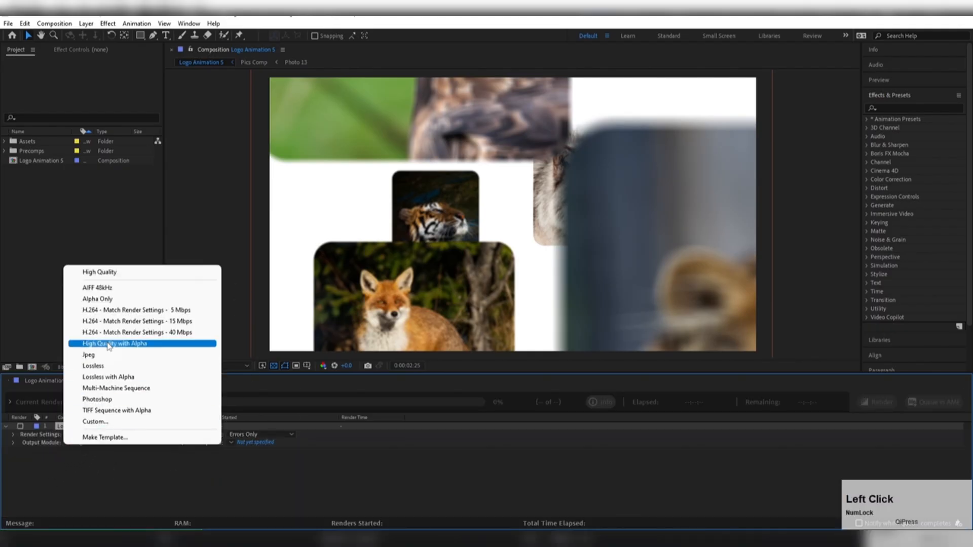
{"action": "left_click", "coordinate": [85, 333]}
Set the output to Logo Animation 5.mp4 in the D.I.M_Logo Animation Renders folder and render it.
{"action": "left_click", "coordinate": [252, 442]}
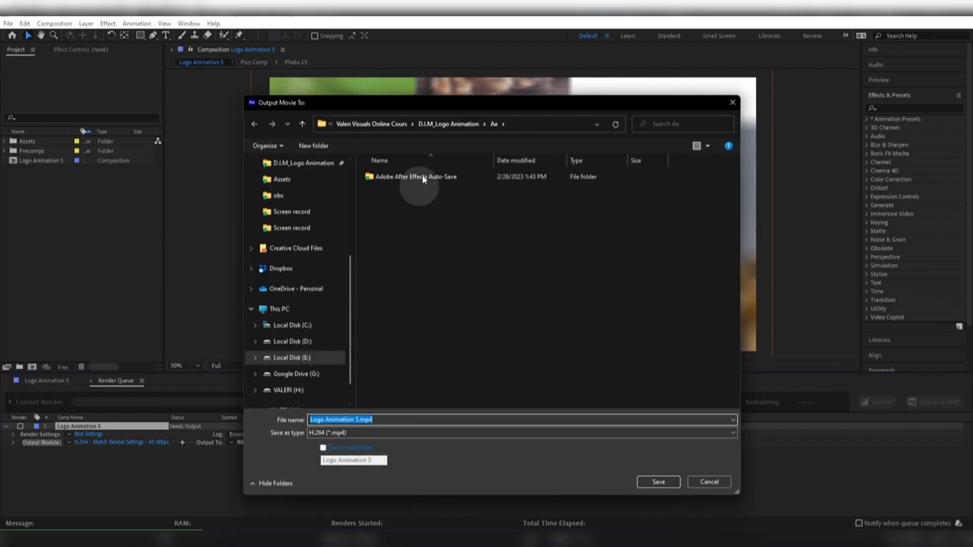
{"action": "left_click", "coordinate": [439, 124]}
{"action": "double_click", "coordinate": [386, 224]}
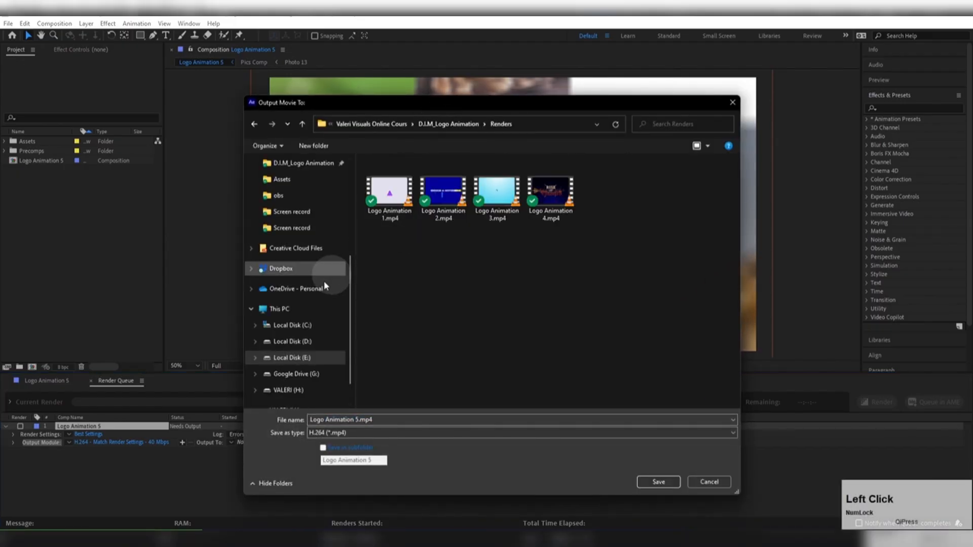
{"action": "left_click", "coordinate": [656, 480]}
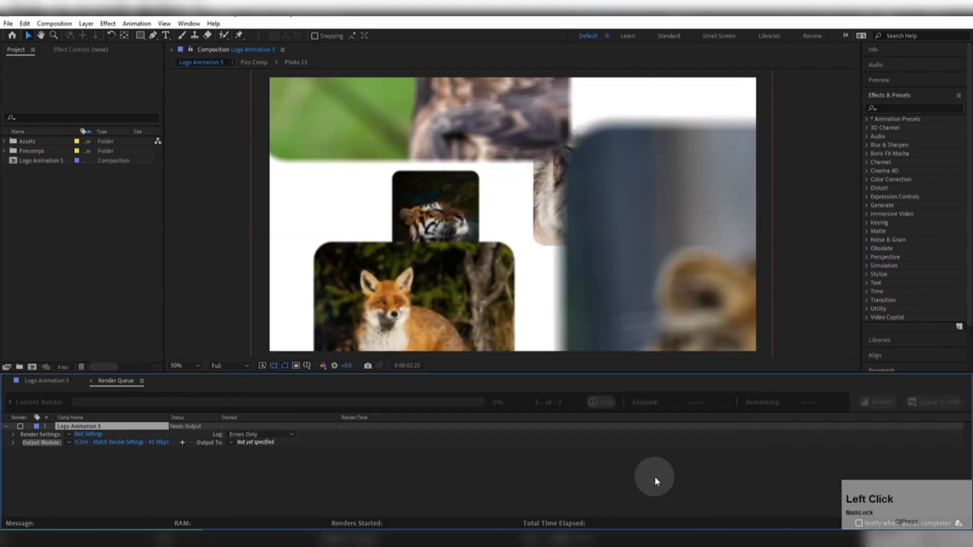
{"action": "left_click", "coordinate": [877, 401]}
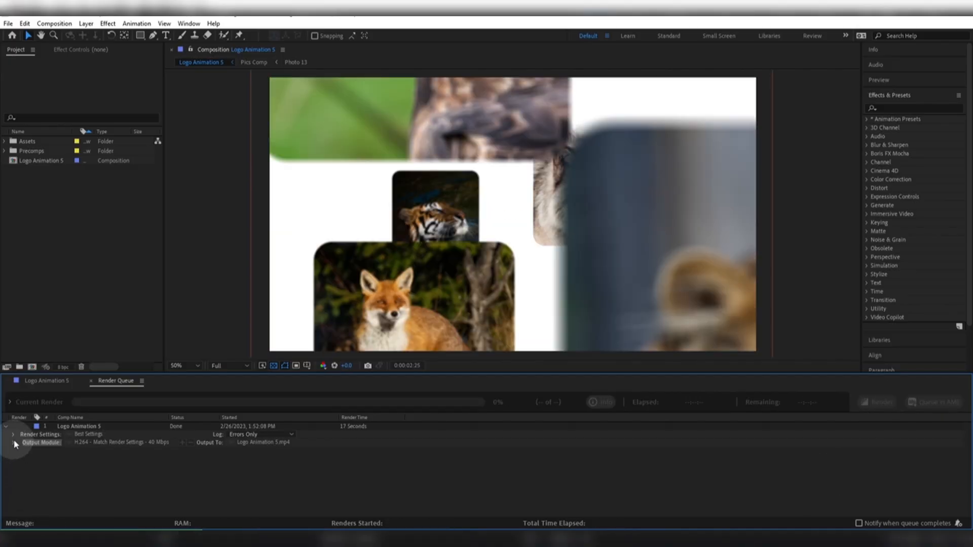
Open the render's output folder, play Logo Animation 5.mp4 in the media player, and close the player.
{"action": "left_click", "coordinate": [14, 442]}
{"action": "left_click", "coordinate": [104, 451]}
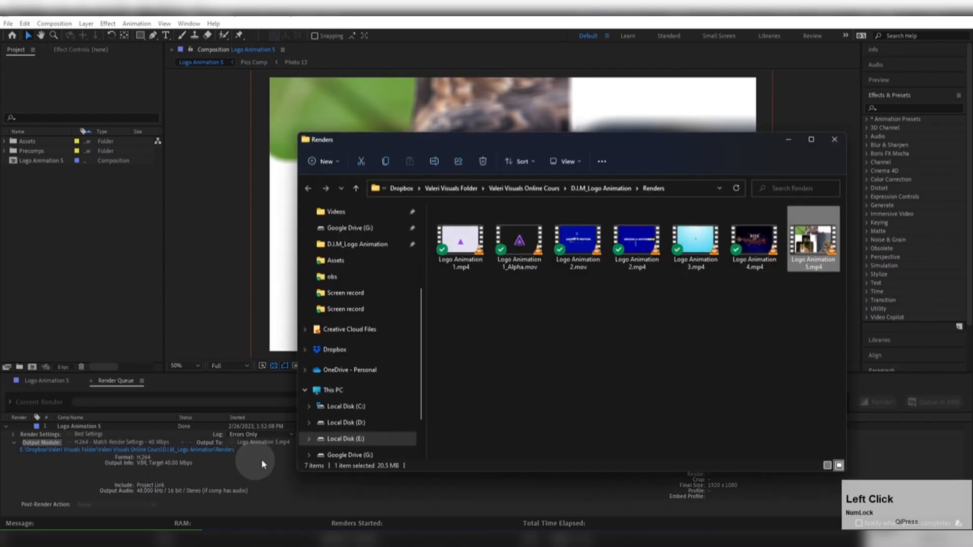
{"action": "left_click", "coordinate": [817, 247]}
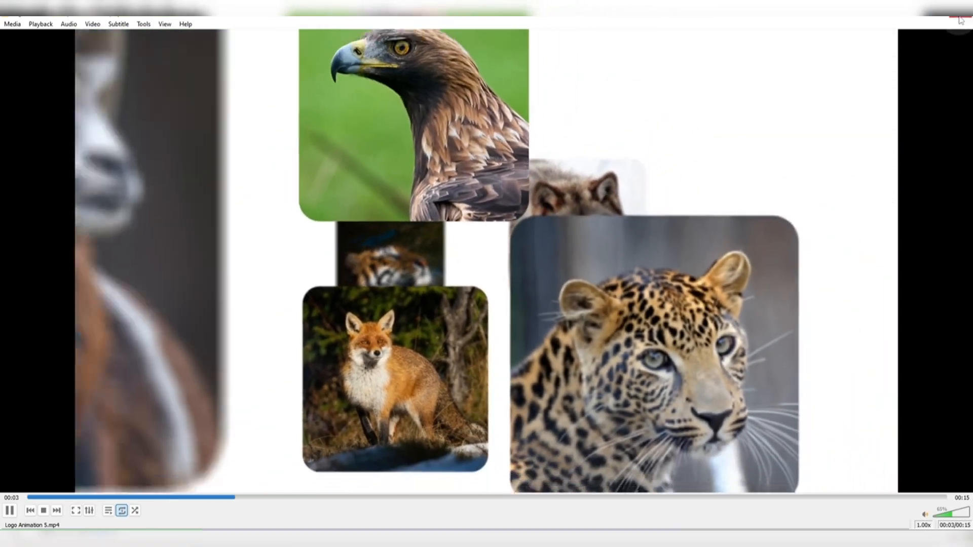
{"action": "left_click", "coordinate": [961, 10]}
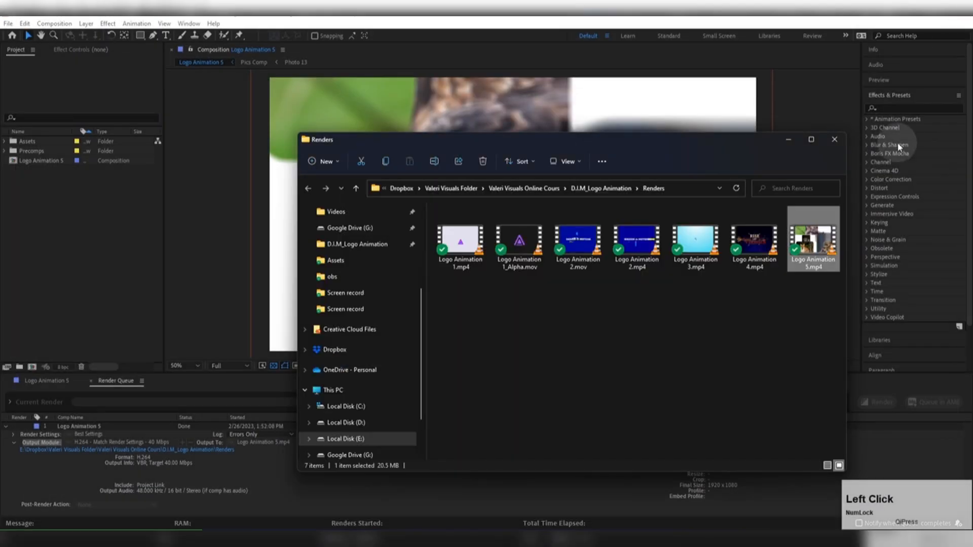
Close the Renders folder window and the render queue, and quit After Effects, saving the changes to Logo Animation 5_Trust.aep.
{"action": "left_click", "coordinate": [835, 141]}
{"action": "left_click", "coordinate": [91, 381]}
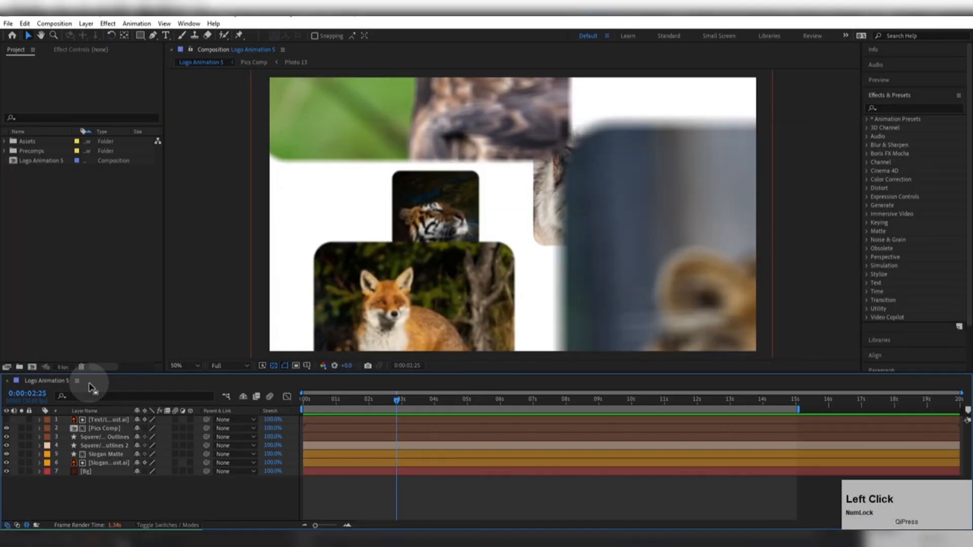
{"action": "left_click", "coordinate": [961, 11]}
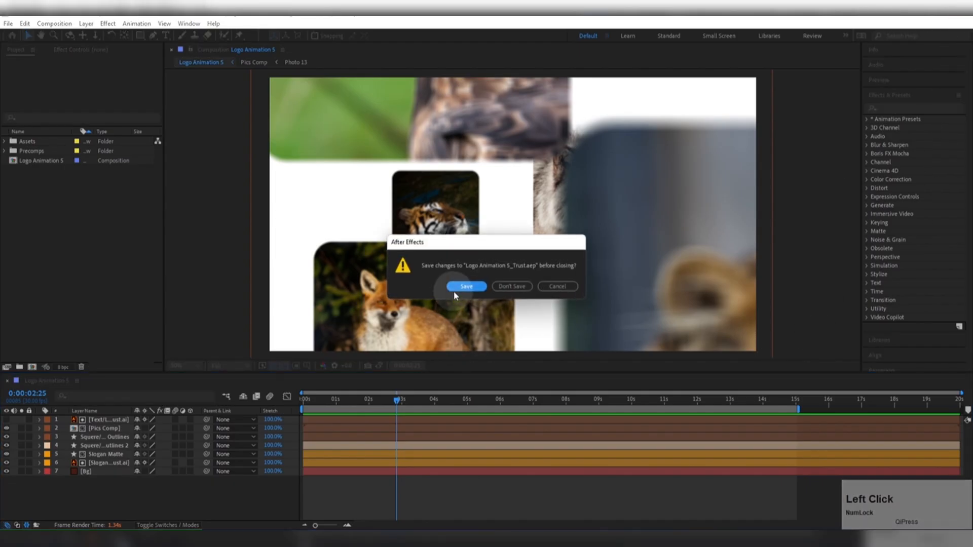
{"action": "left_click", "coordinate": [465, 287]}
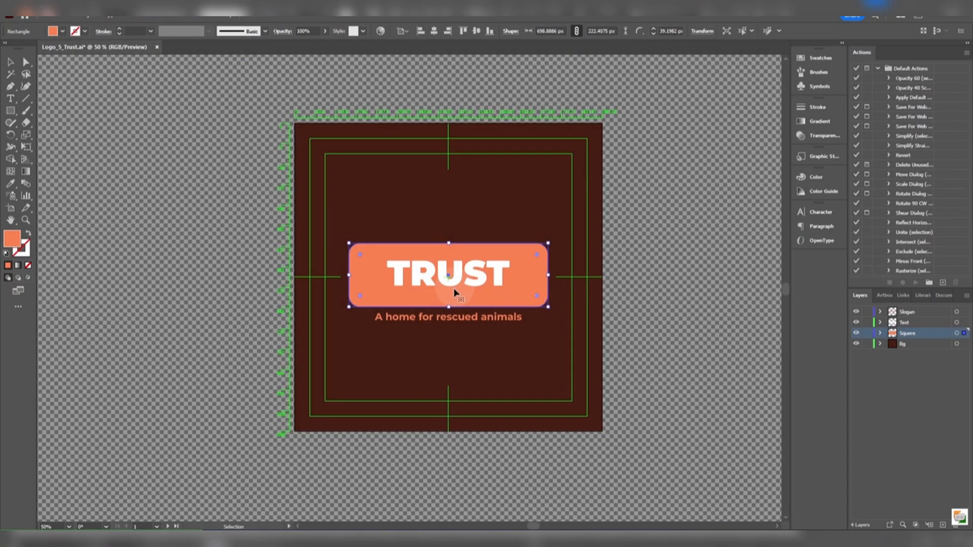
Close Logo_5_Trust.ai with its changes saved, quit Illustrator, and close the Ai folder window.
{"action": "left_click", "coordinate": [157, 47]}
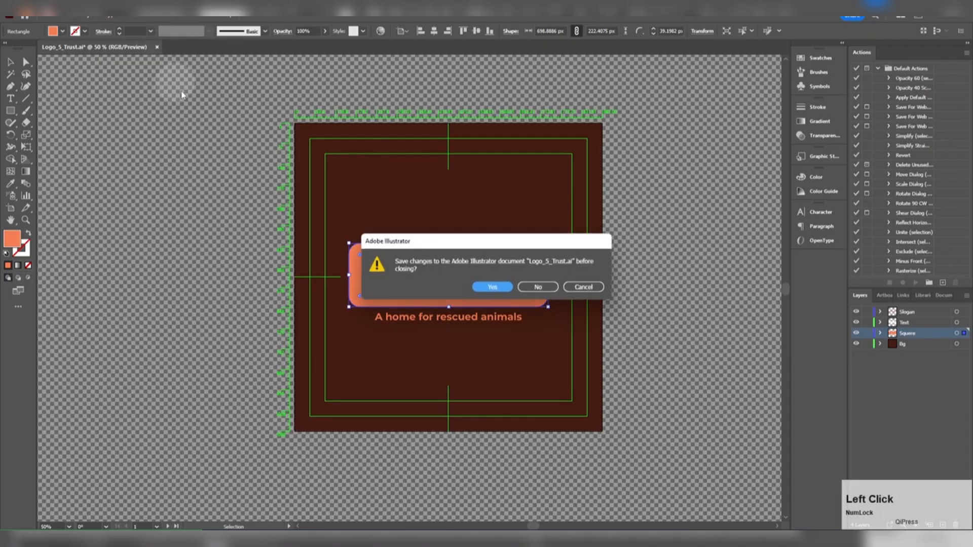
{"action": "left_click", "coordinate": [499, 283]}
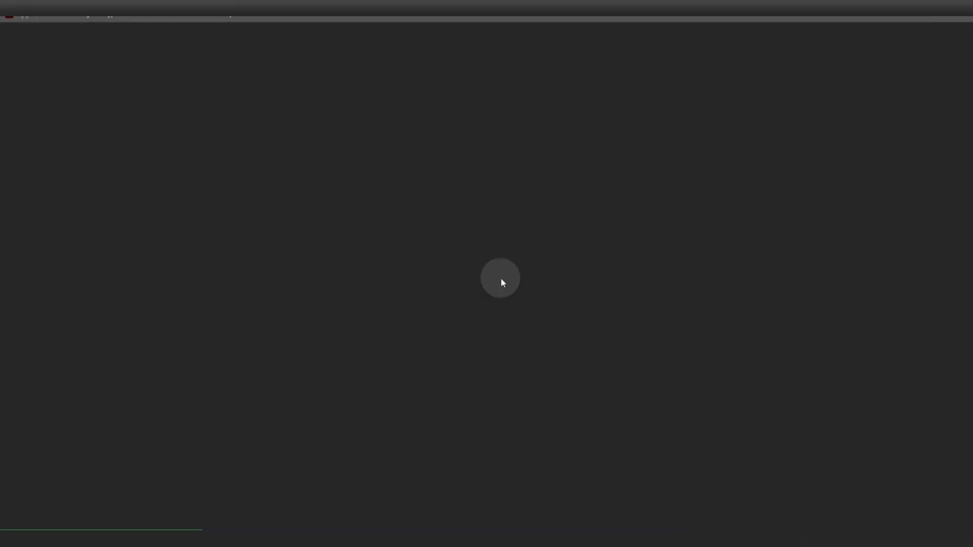
{"action": "left_click", "coordinate": [965, 16]}
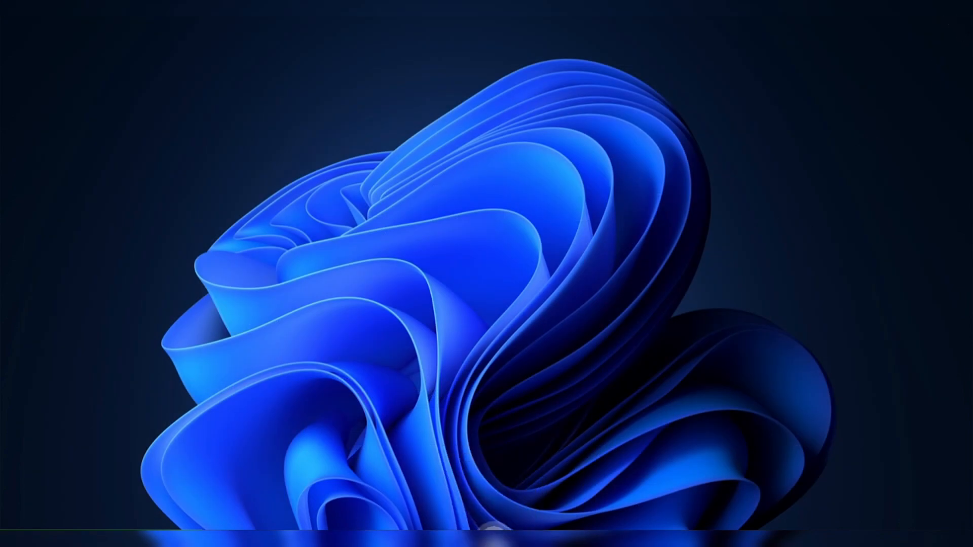
{"action": "left_click", "coordinate": [493, 538]}
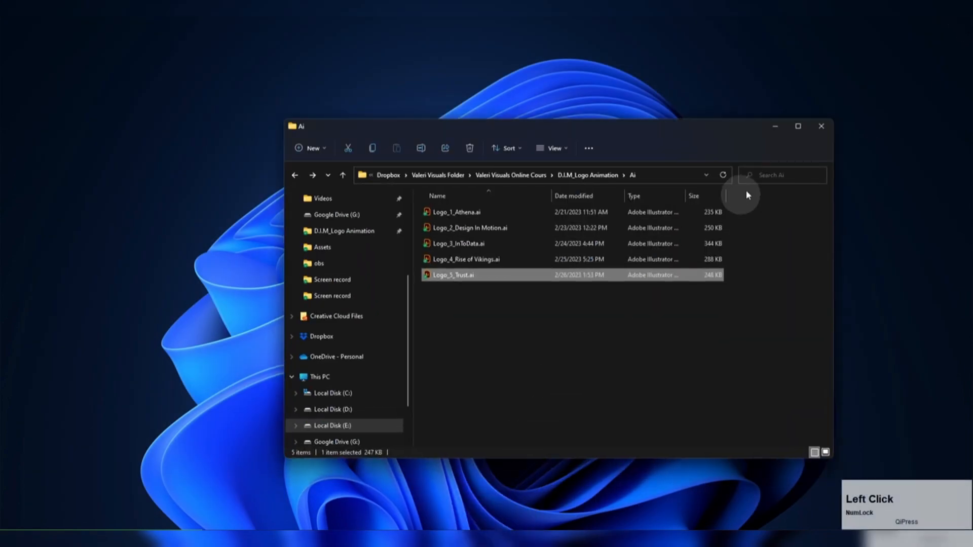
{"action": "left_click", "coordinate": [820, 127]}
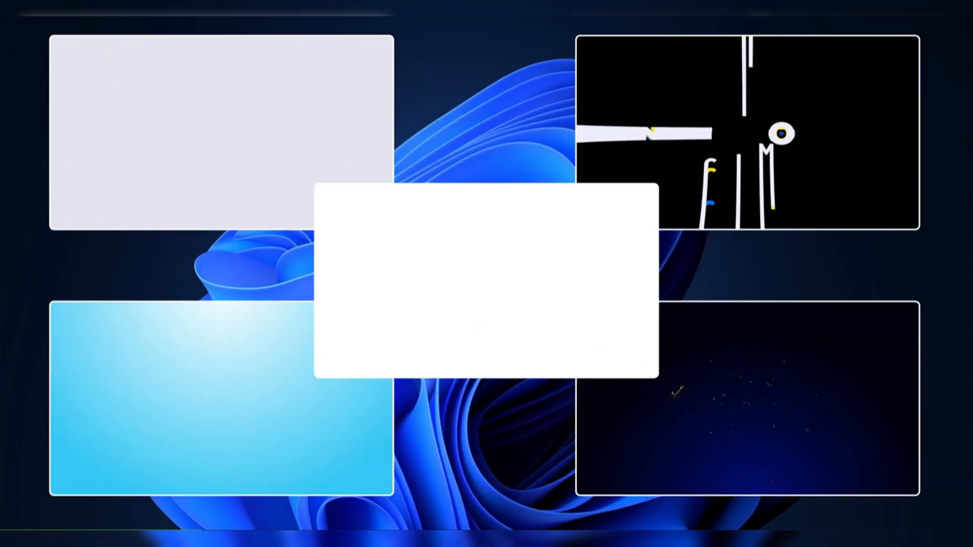